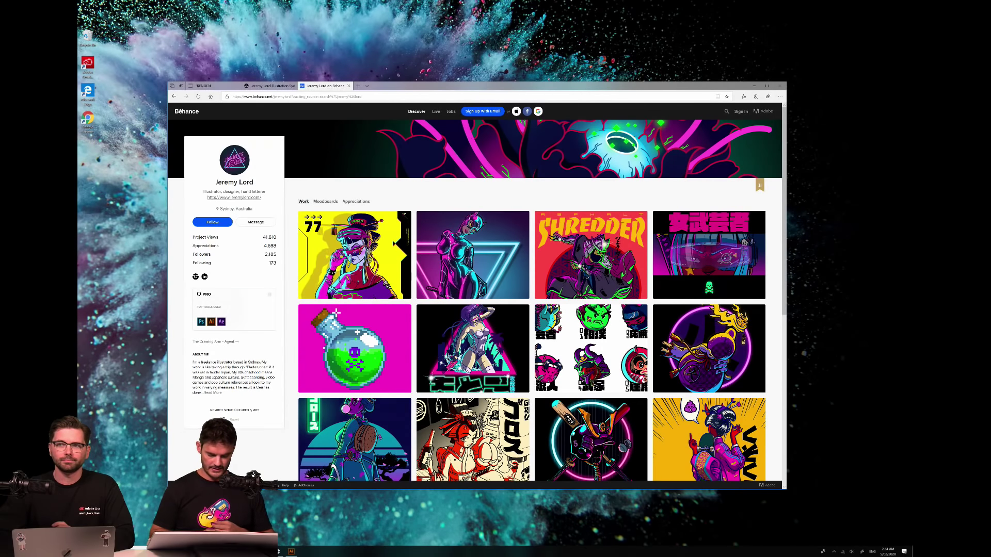
Look through the Goros Manga project pages on Behance and return to the artist's portfolio.
click(472, 454)
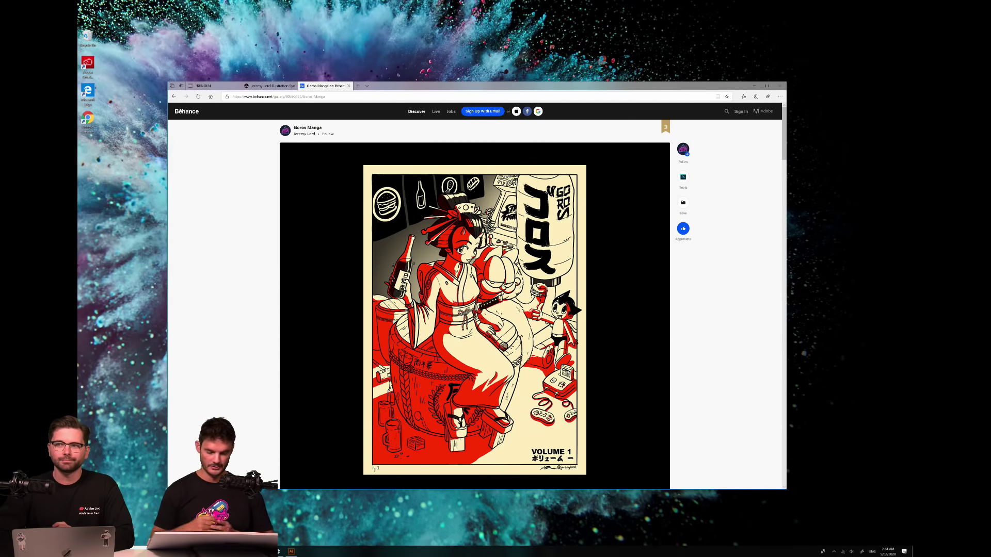
scroll(475, 304, down, 10)
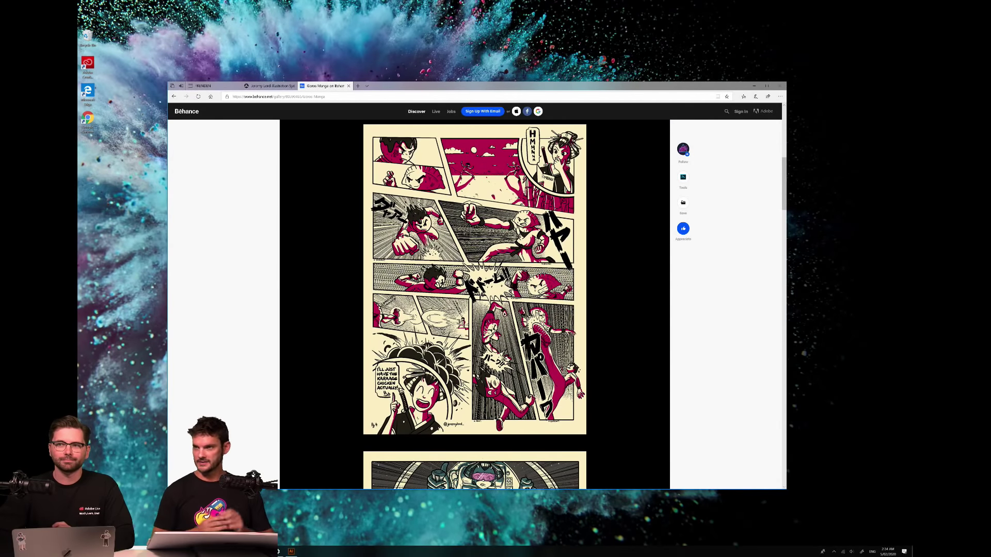
scroll(475, 305, up, 10)
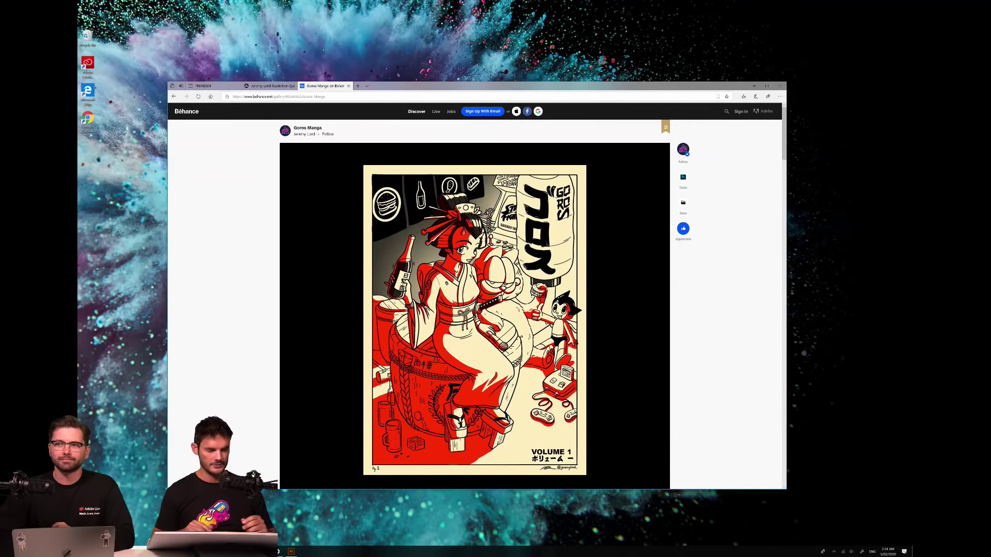
click(304, 134)
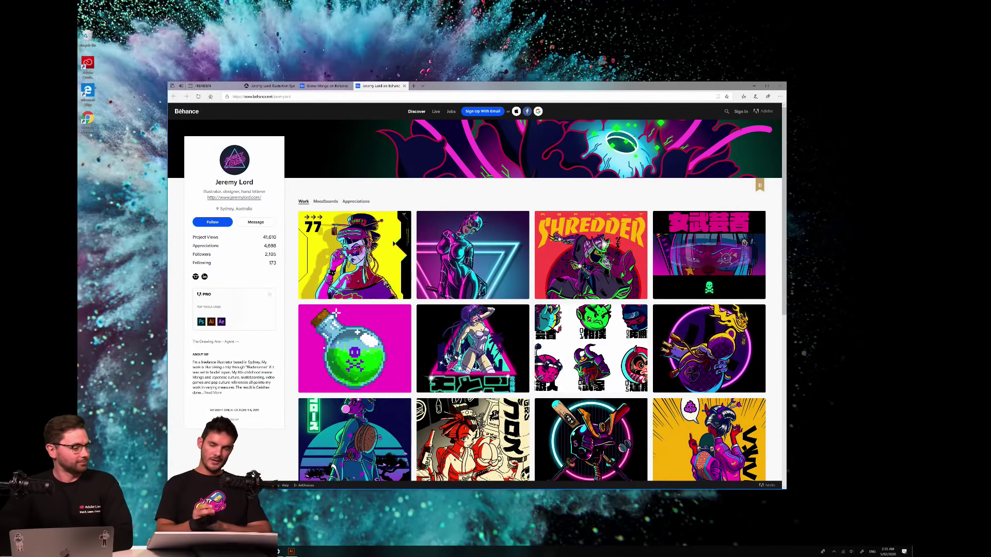
Minimize the browser, rearrange the reference folder window, and open the hanging red firecracker image.
key(super+Down)
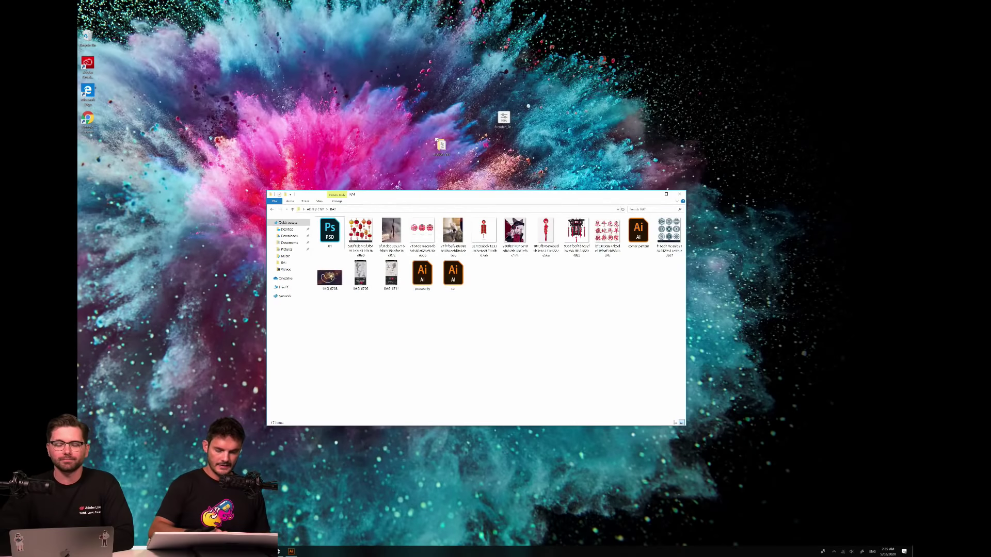
drag(719, 383, 753, 419)
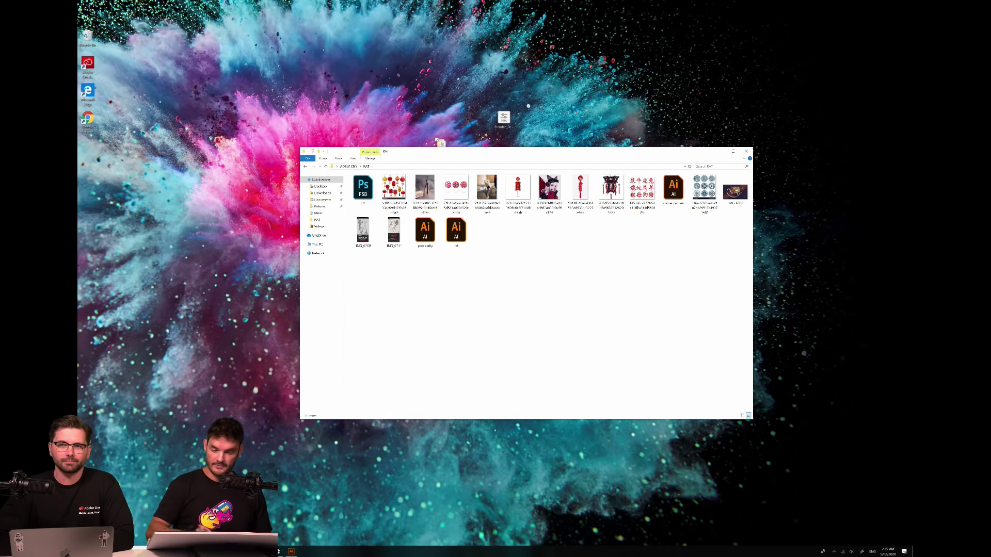
click(580, 191)
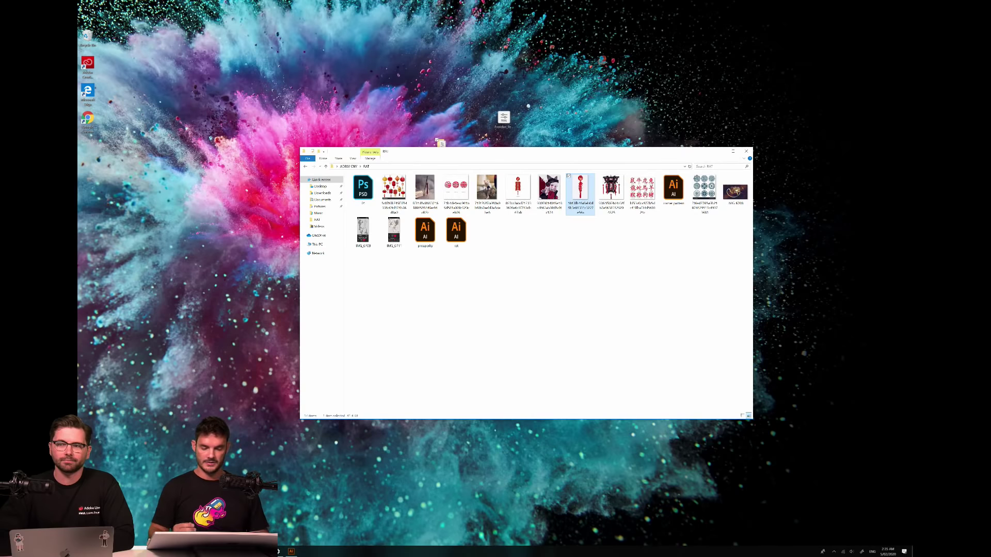
key(Return)
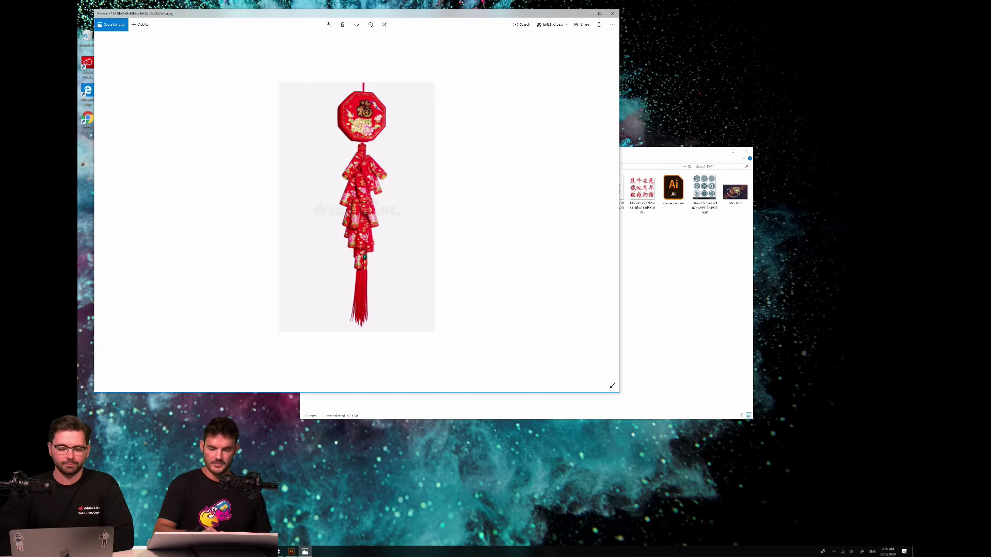
Browse the lantern, Chinese zodiac character and circular pattern references, return to the firecracker image, and close the viewer.
key(Right)
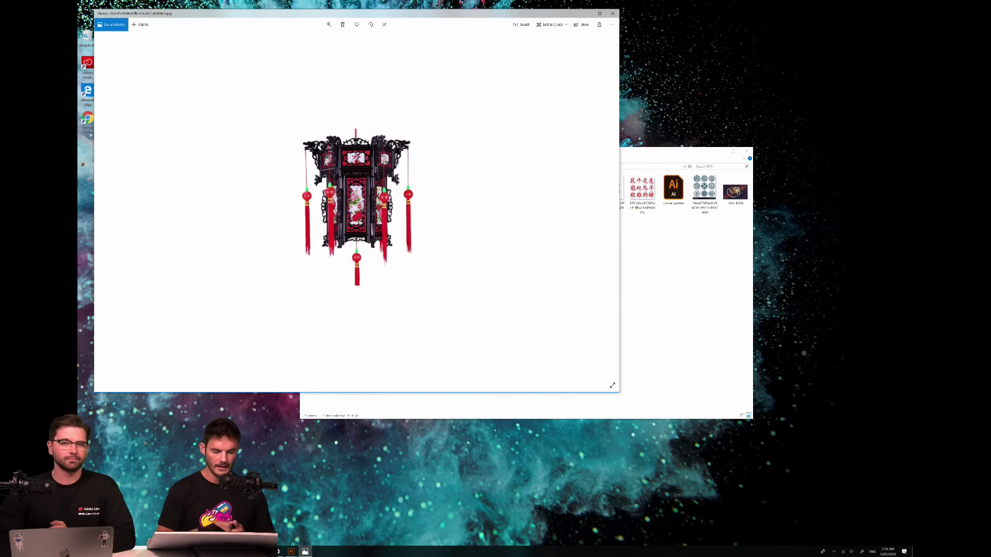
key(Right)
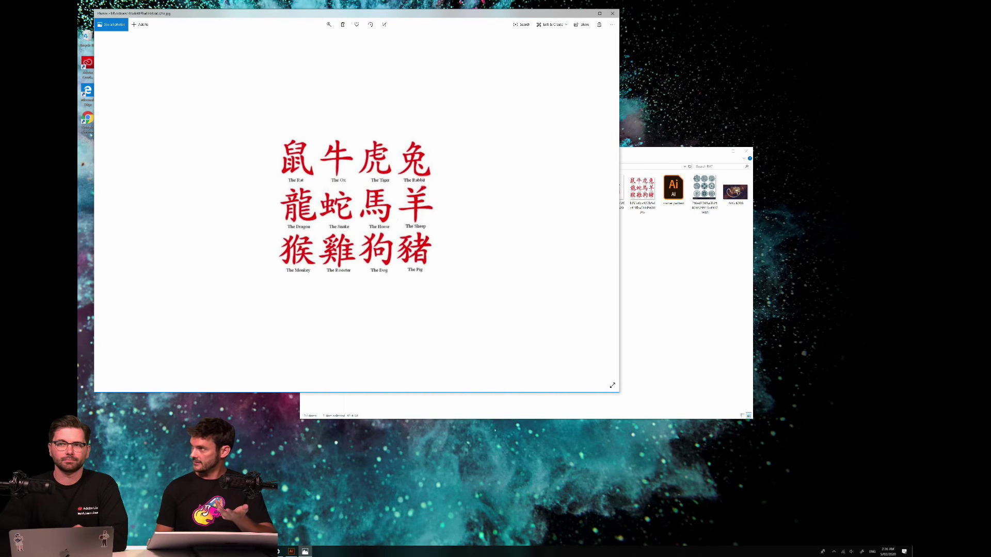
key(Right)
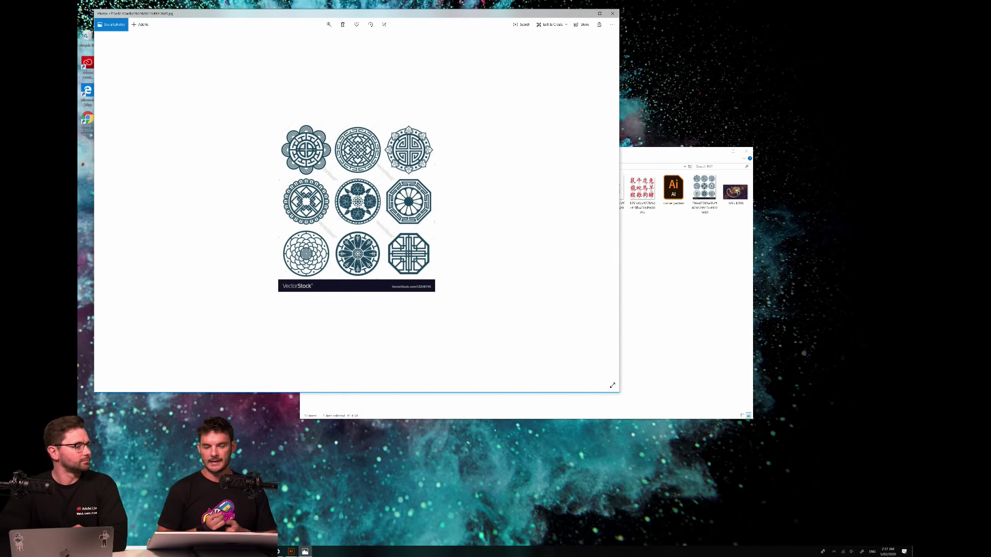
key(Left)
key(Left)
key(Left)
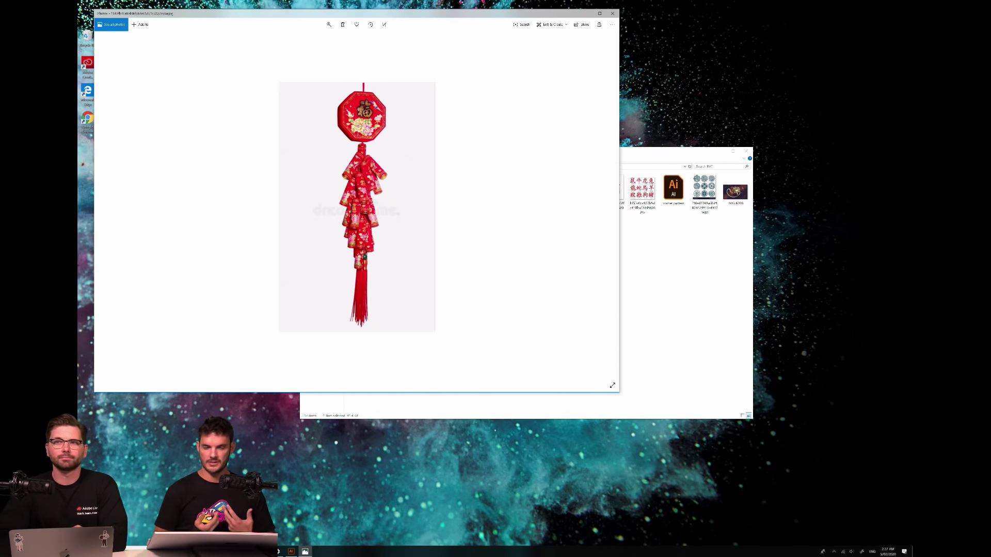
key(alt+F4)
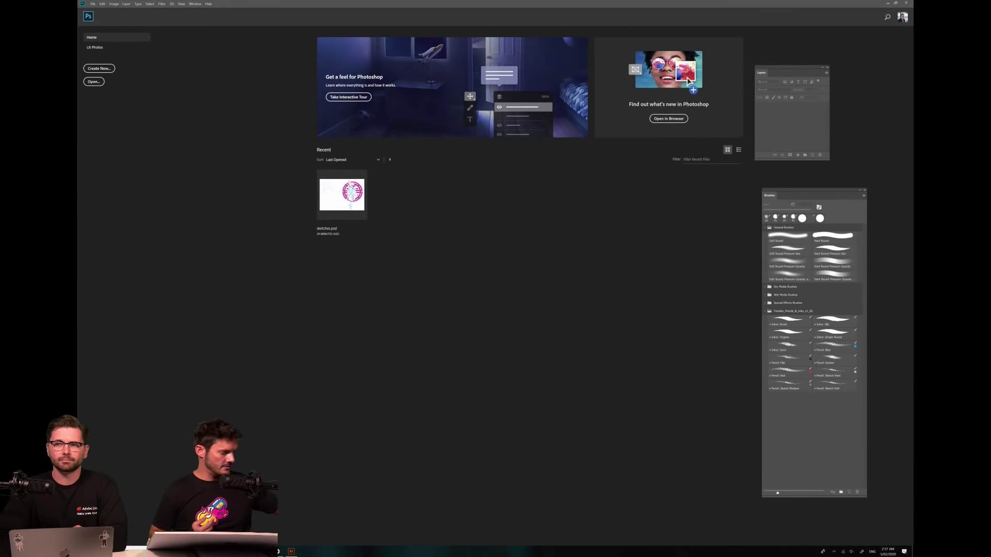
Create a 297 × 420 mm portrait RGB document with a white background, shown full screen, and rotate the canvas view to landscape.
key(ctrl+n)
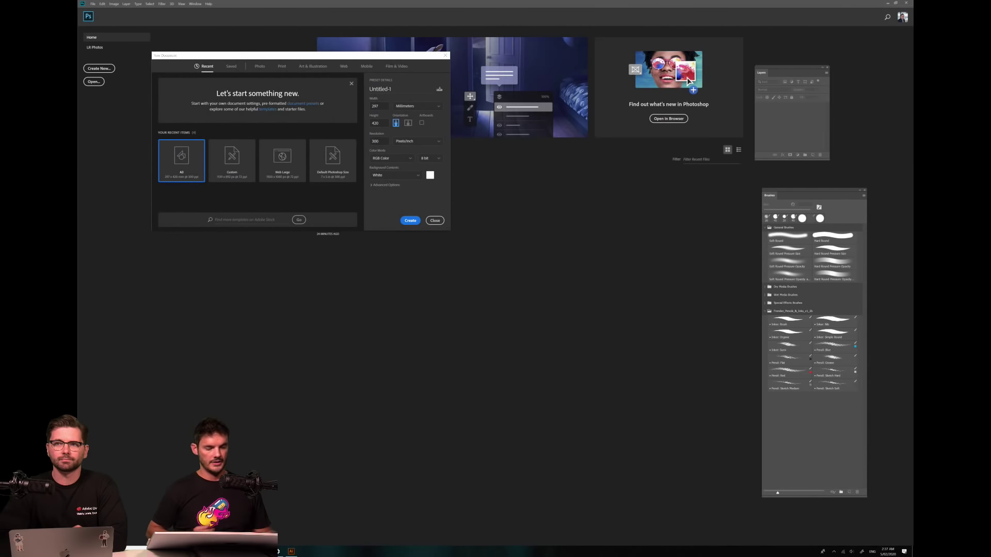
key(Return)
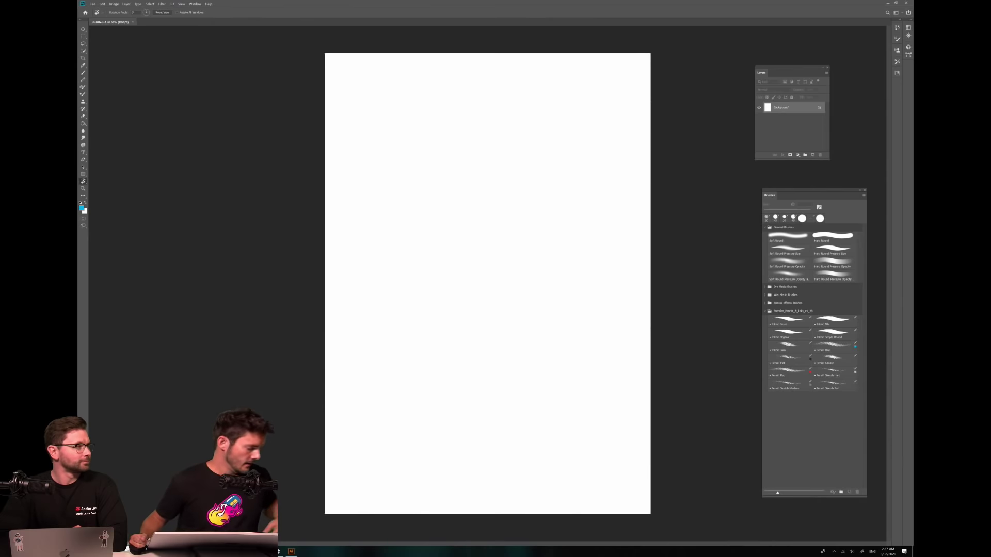
key(f)
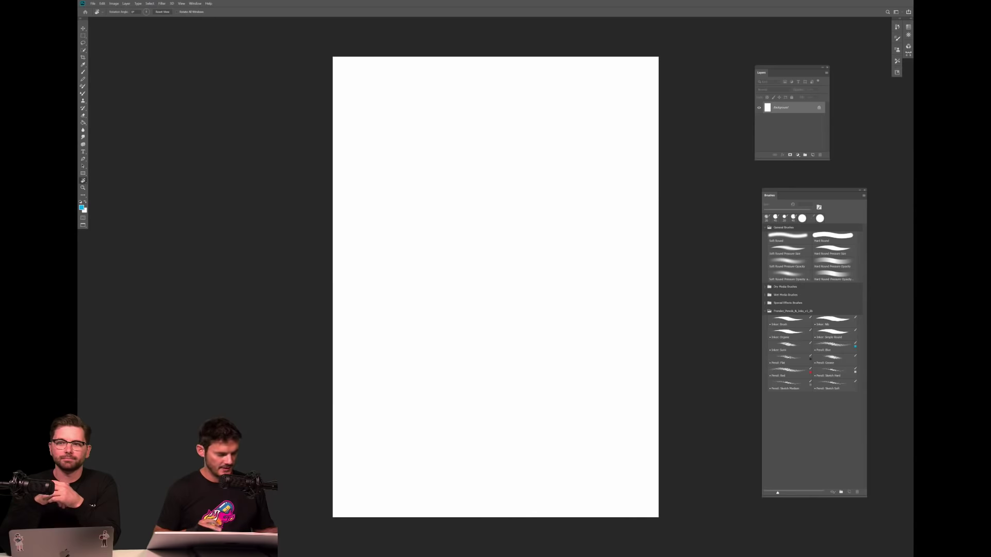
drag(487, 155, 607, 274)
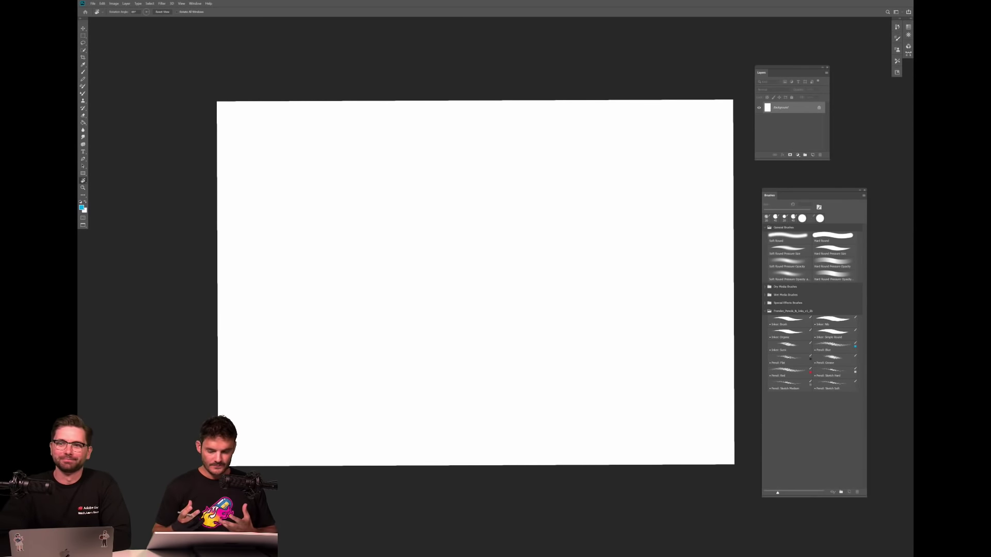
Add a new layer above the background and choose the blue pencil brush for sketching.
key(ctrl+shift+alt+n)
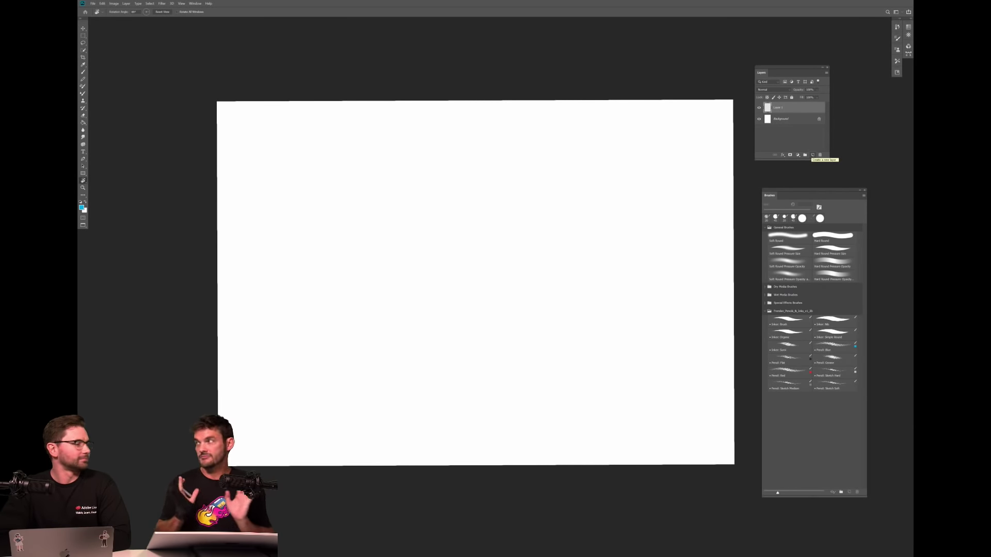
drag(475, 283, 557, 352)
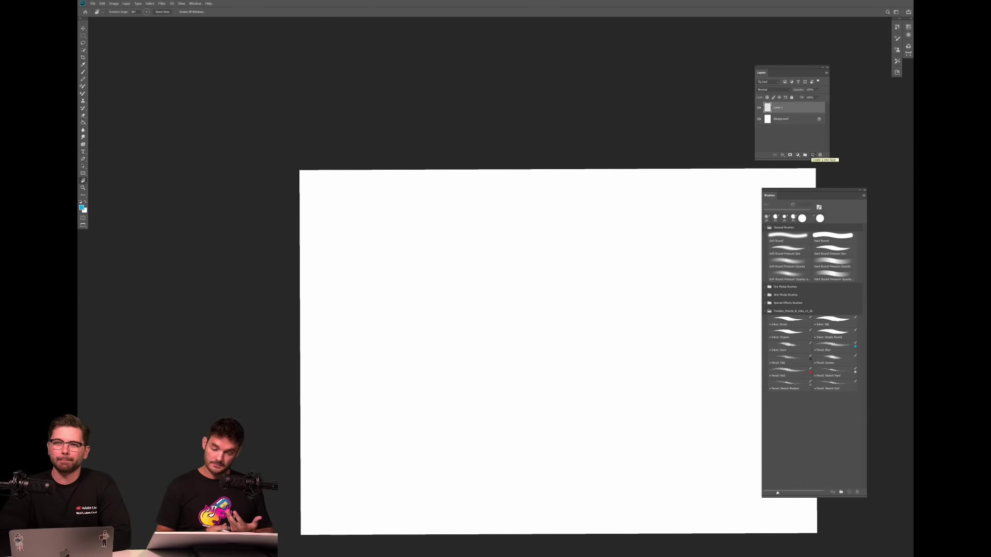
drag(516, 309, 472, 272)
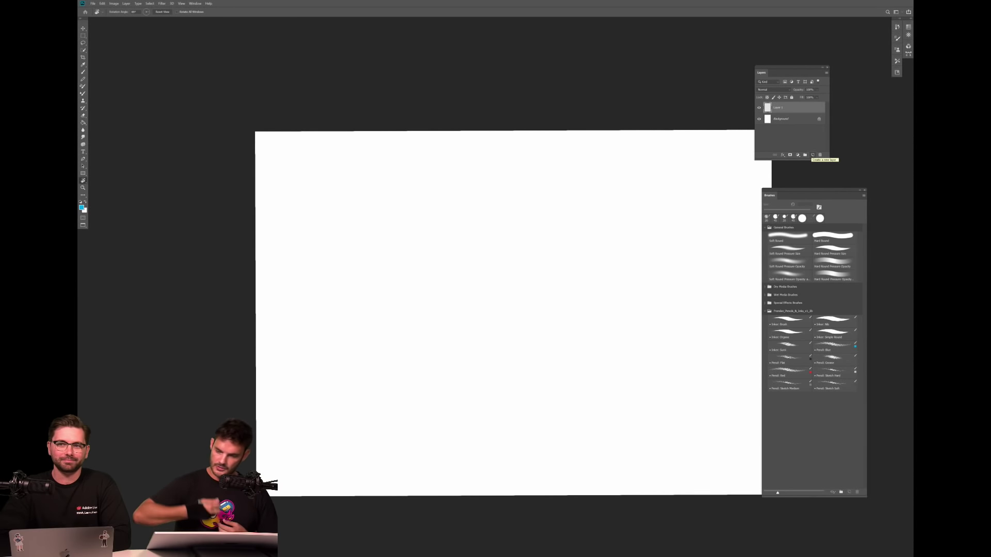
drag(671, 309, 676, 253)
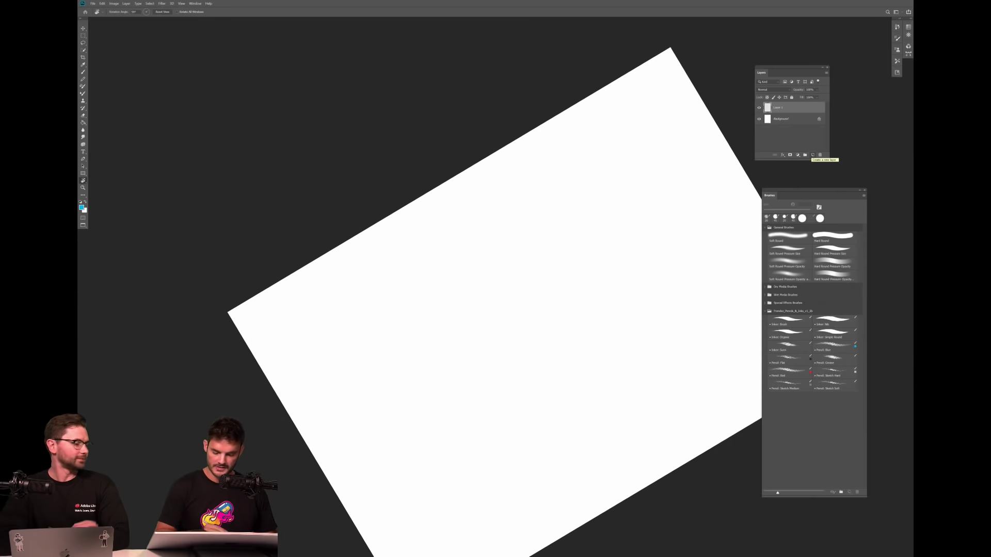
drag(600, 235, 408, 361)
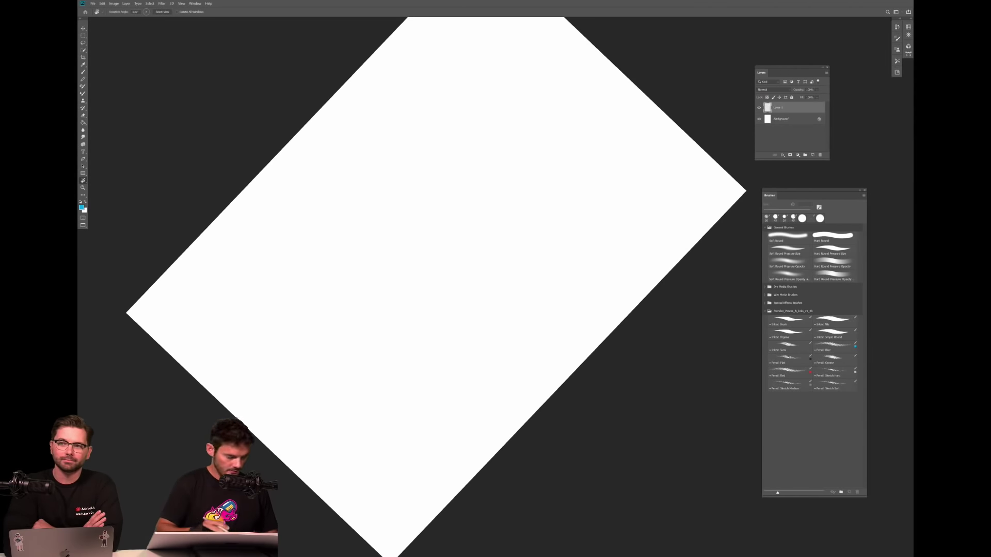
key(b)
click(833, 345)
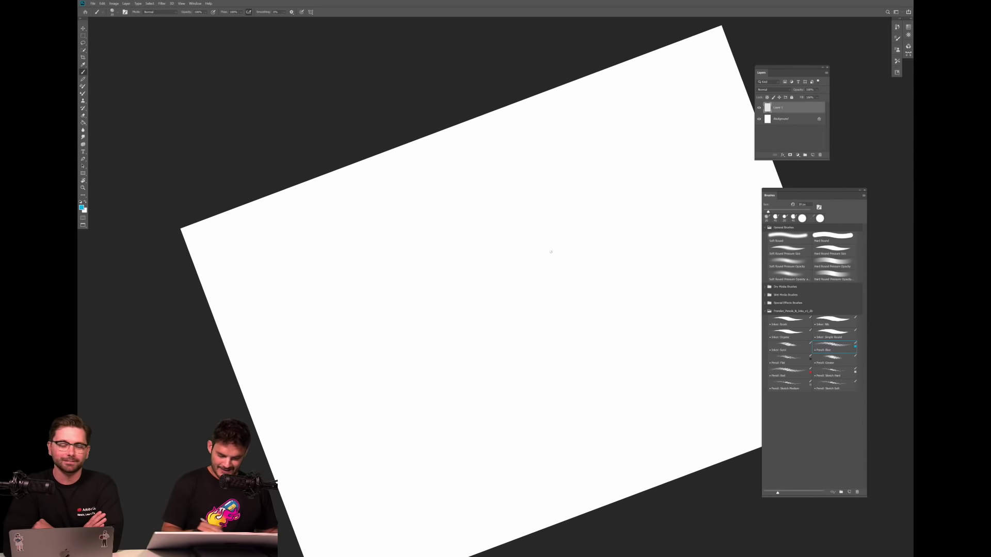
Scribble loose overlapping blue warm-up ovals across the page on the new layer.
mouse_move(485, 205)
mouse_down()
mouse_move(392, 258)
mouse_move(475, 258)
mouse_move(568, 234)
mouse_move(542, 267)
mouse_move(594, 271)
mouse_move(537, 308)
mouse_up()
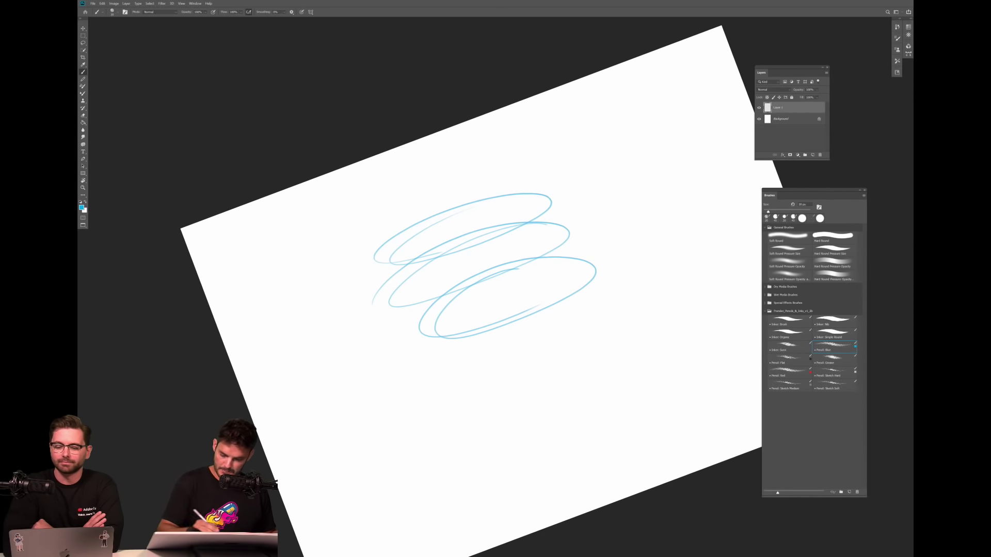
mouse_move(593, 325)
mouse_down()
mouse_move(581, 353)
mouse_move(517, 344)
mouse_move(452, 430)
mouse_move(653, 322)
mouse_move(511, 396)
mouse_move(633, 308)
mouse_move(607, 311)
mouse_move(621, 359)
mouse_move(581, 221)
mouse_move(573, 318)
mouse_move(558, 332)
mouse_move(468, 339)
mouse_move(629, 202)
mouse_move(627, 222)
mouse_up()
mouse_move(563, 289)
mouse_down()
mouse_move(451, 309)
mouse_move(578, 294)
mouse_move(412, 341)
mouse_up()
drag(609, 156, 493, 287)
drag(675, 159, 635, 209)
mouse_move(661, 136)
mouse_down()
mouse_move(515, 291)
mouse_move(572, 154)
mouse_move(578, 332)
mouse_move(636, 218)
mouse_move(671, 245)
mouse_move(580, 354)
mouse_move(636, 206)
mouse_move(607, 225)
mouse_up()
mouse_move(539, 307)
mouse_down()
mouse_move(487, 496)
mouse_move(548, 386)
mouse_move(542, 292)
mouse_up()
mouse_move(690, 342)
mouse_down()
mouse_move(670, 336)
mouse_move(702, 351)
mouse_move(531, 439)
mouse_up()
scroll(644, 323, down, 1)
scroll(312, 366, up, 3)
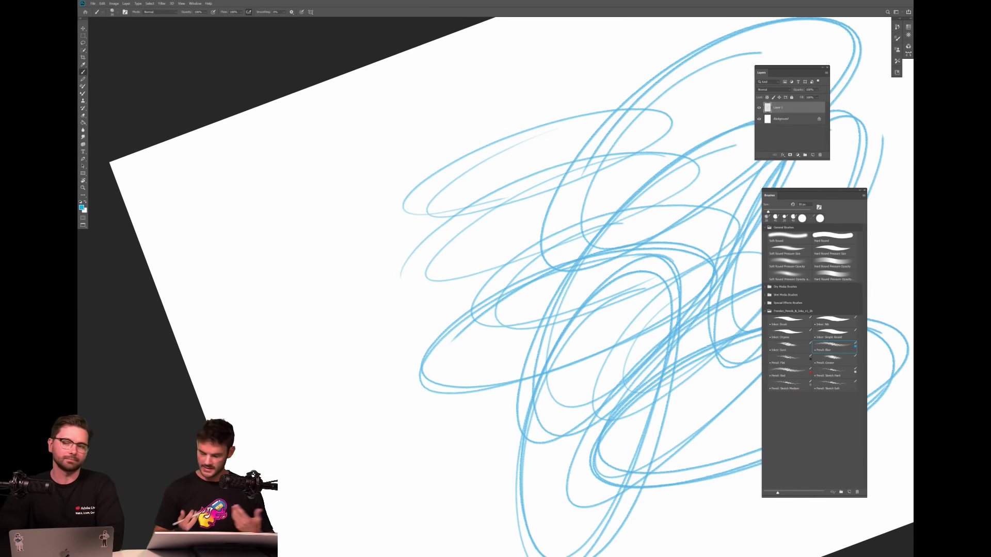
mouse_move(412, 233)
mouse_down()
mouse_move(330, 315)
mouse_move(470, 191)
mouse_move(349, 304)
mouse_up()
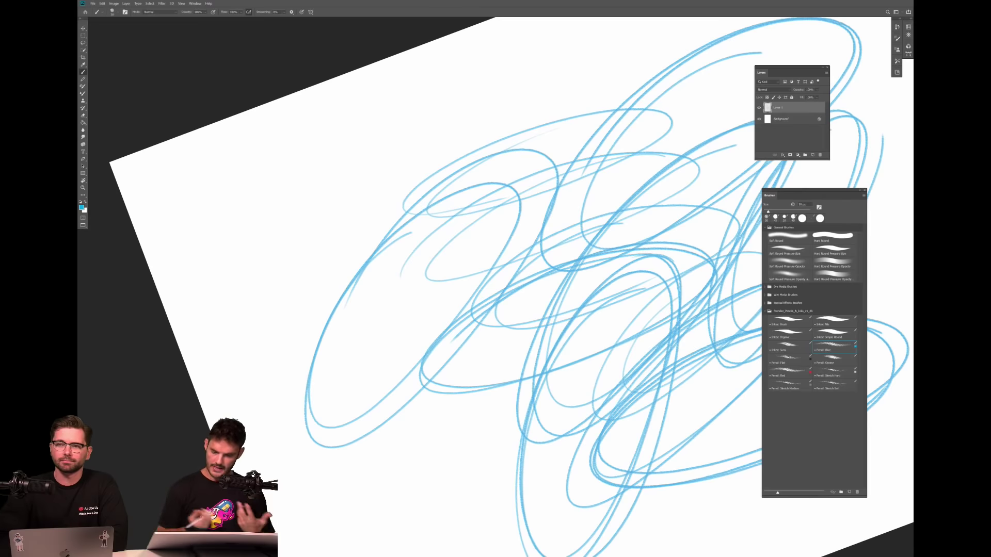
Delete the scribbled layer and add a fresh empty layer above the background.
key(ctrl+minus)
drag(516, 289, 429, 280)
key(Delete)
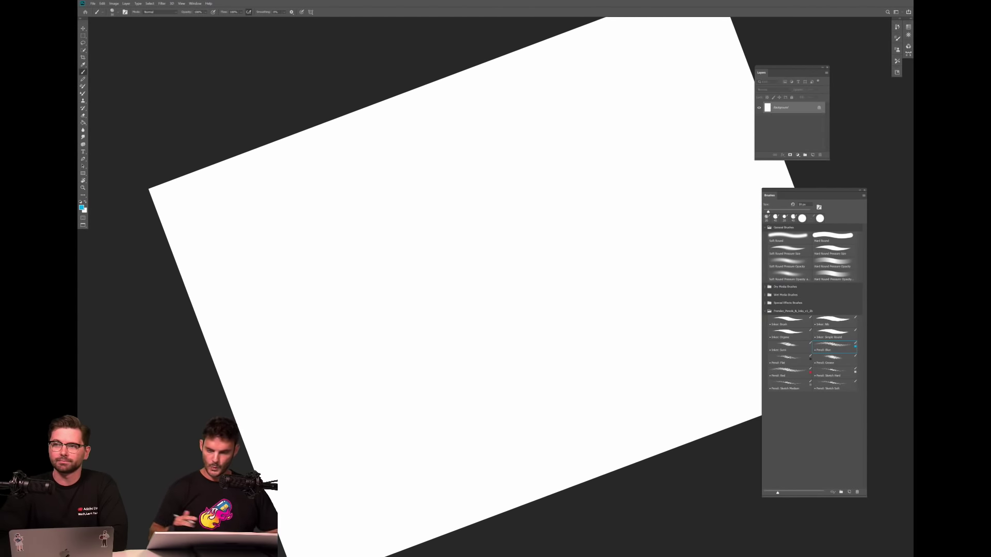
click(812, 155)
drag(611, 244, 631, 311)
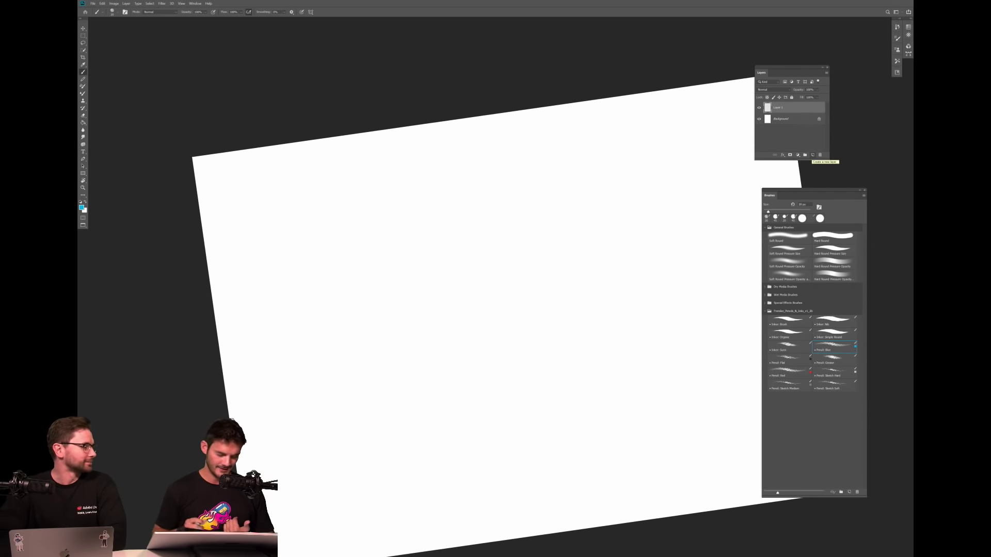
scroll(512, 413, up, 2)
scroll(569, 326, down, 2)
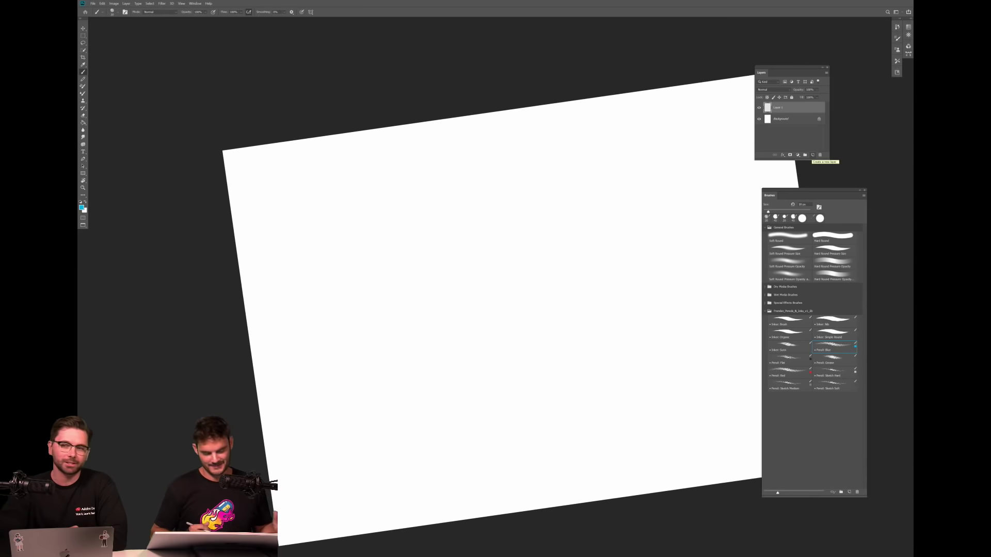
scroll(501, 277, up, 2)
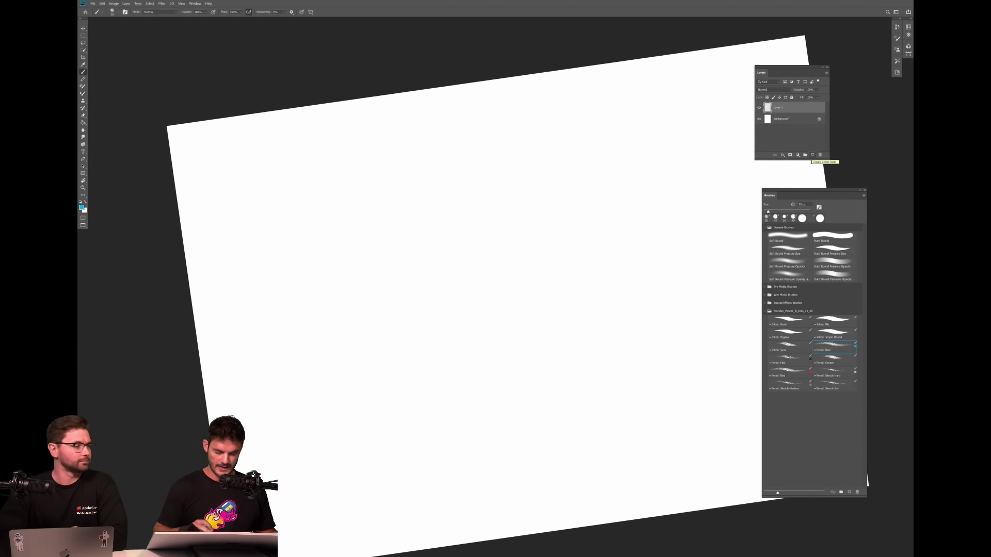
scroll(535, 318, up, 2)
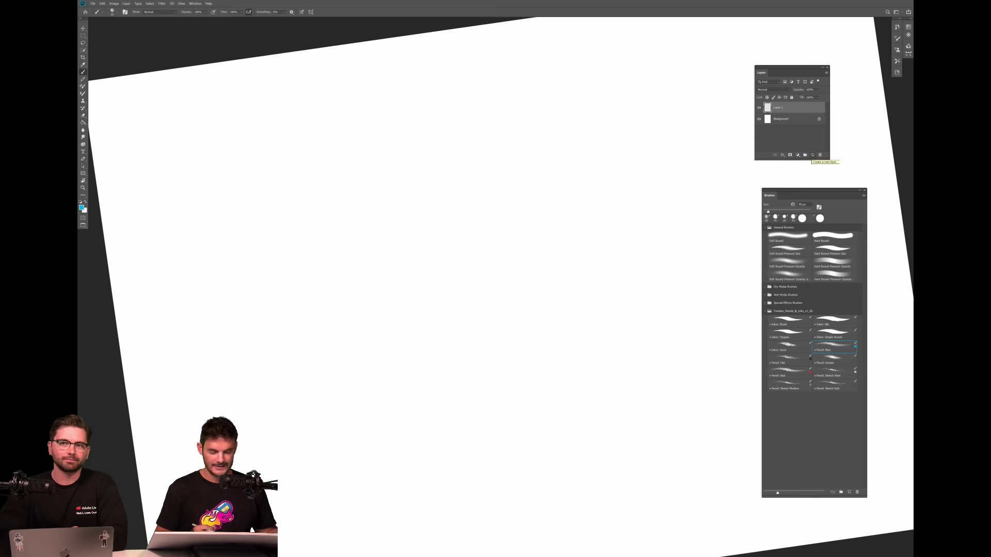
scroll(545, 295, down, 3)
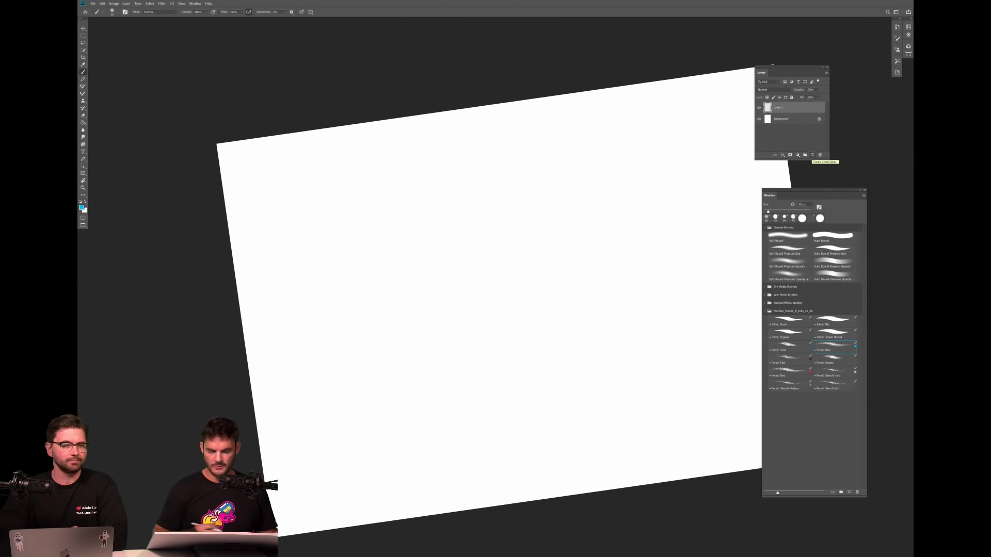
Sketch a figure's curved torso, pelvis, neck and oval head in loose blue strokes on the page's left half.
scroll(560, 258, up, 2)
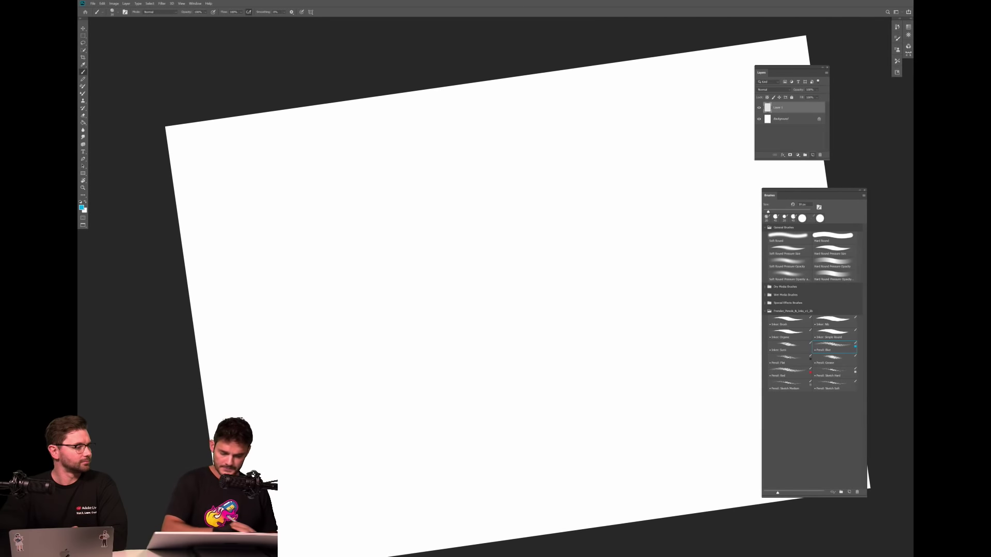
mouse_move(395, 180)
mouse_down()
mouse_move(374, 262)
mouse_move(422, 238)
mouse_move(459, 247)
mouse_move(461, 167)
mouse_move(434, 266)
mouse_up()
drag(433, 181, 426, 329)
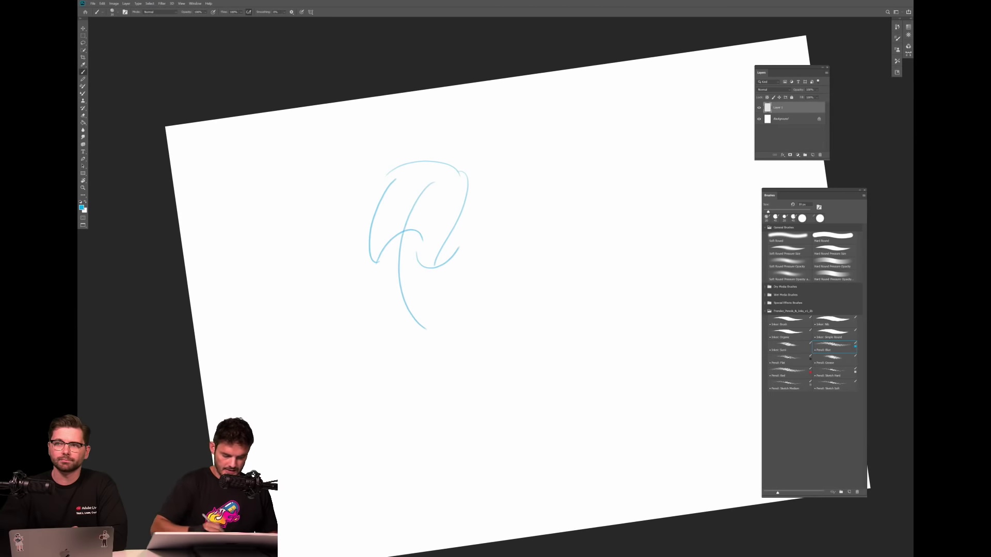
drag(377, 299, 442, 291)
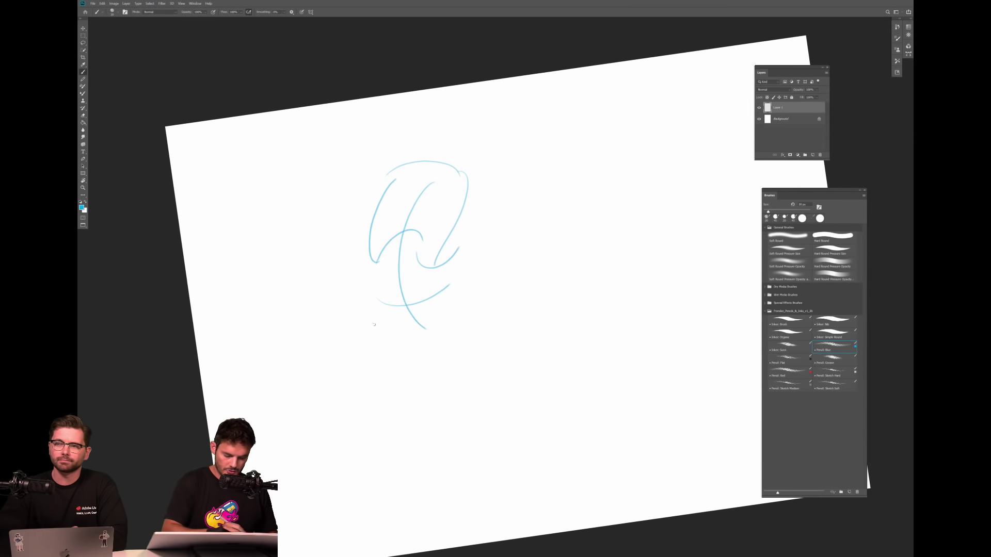
mouse_move(372, 320)
mouse_down()
mouse_move(431, 339)
mouse_move(453, 316)
mouse_move(377, 327)
mouse_up()
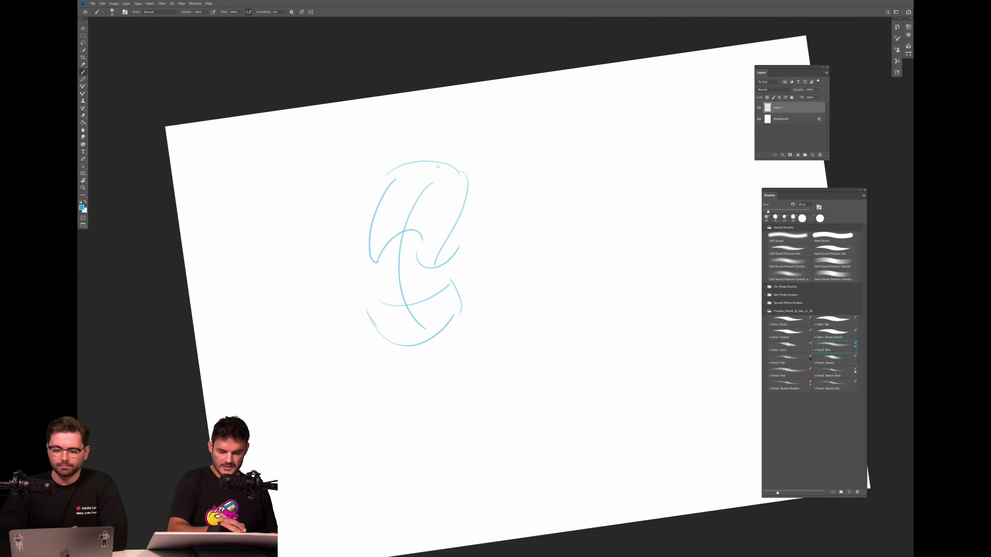
drag(453, 141, 435, 175)
mouse_move(413, 111)
mouse_down()
mouse_move(454, 140)
mouse_move(424, 95)
mouse_move(457, 128)
mouse_up()
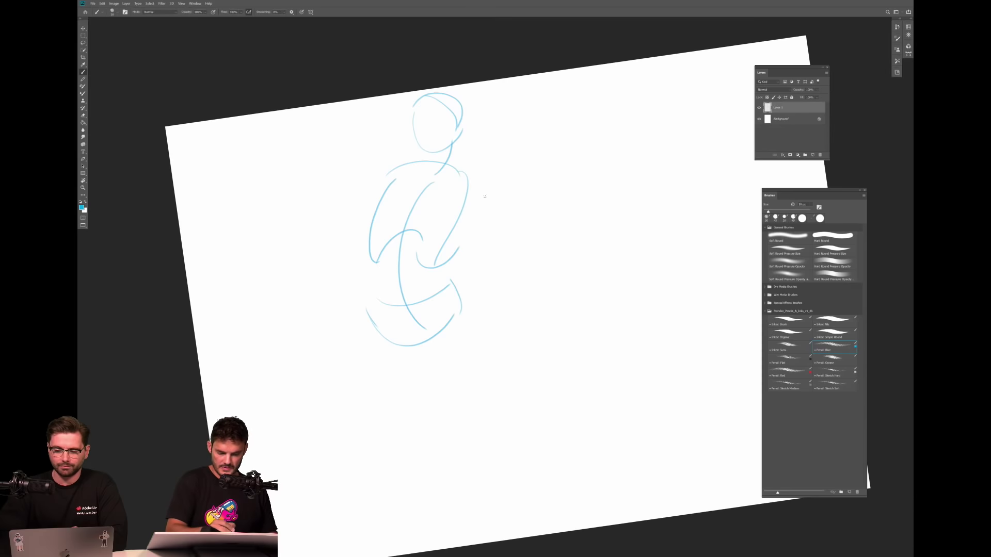
Sketch the figure's two arms, one bent down at the elbow with a hand, the other stretched out toward the page's left edge.
mouse_move(457, 176)
mouse_down()
mouse_move(541, 243)
mouse_move(520, 235)
mouse_move(505, 315)
mouse_up()
key(ctrl+z)
key(ctrl+z)
drag(516, 226, 506, 323)
key(ctrl+z)
drag(516, 227, 504, 274)
drag(515, 225, 500, 303)
drag(504, 269, 487, 326)
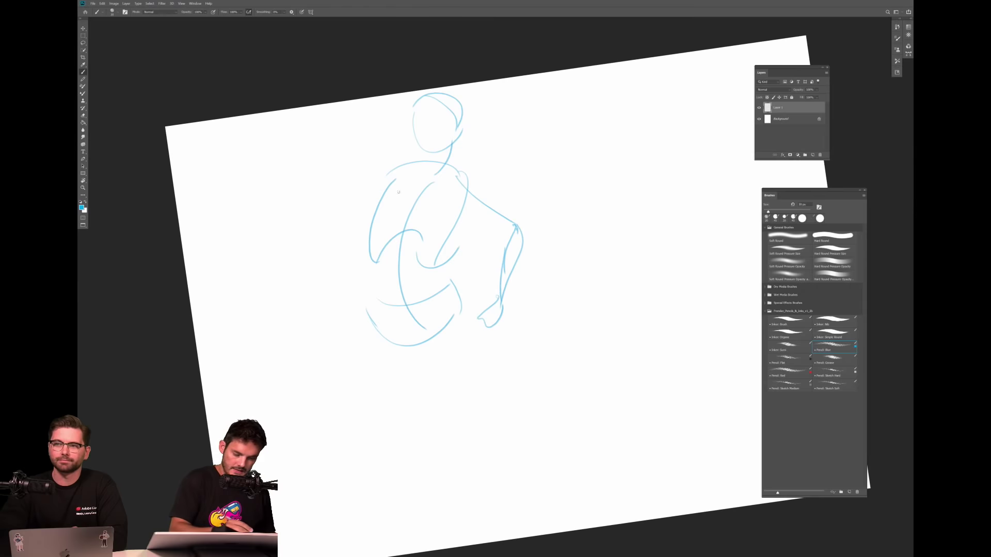
mouse_move(394, 179)
mouse_down()
mouse_move(312, 211)
mouse_move(322, 203)
mouse_move(217, 179)
mouse_up()
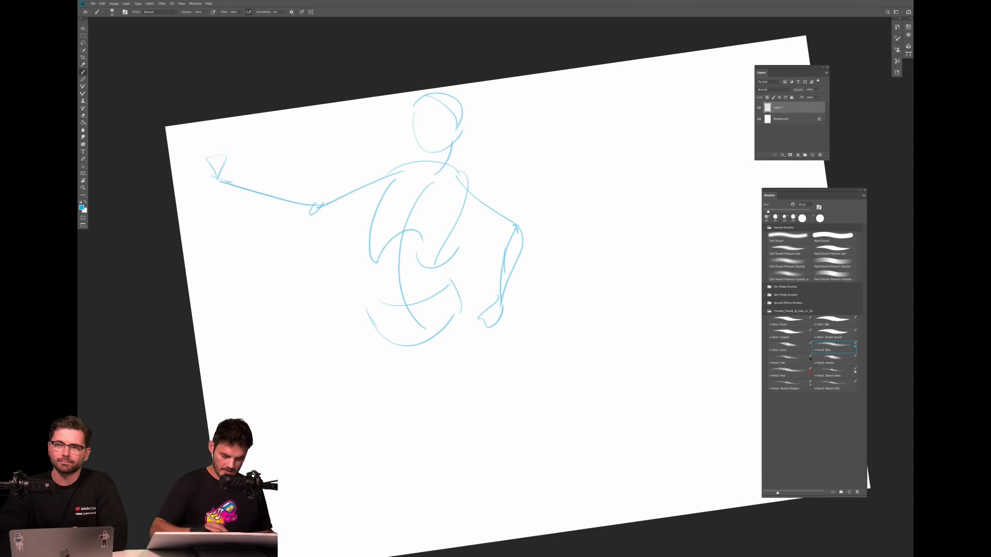
Sketch the figure's two bent legs as simple lines with small knee marks, one lower leg extended far to the right.
key(ctrl+minus)
key(ctrl+minus)
mouse_move(489, 291)
mouse_down()
mouse_move(527, 331)
mouse_move(611, 334)
mouse_up()
mouse_move(461, 299)
mouse_down()
mouse_move(483, 370)
mouse_move(525, 389)
mouse_up()
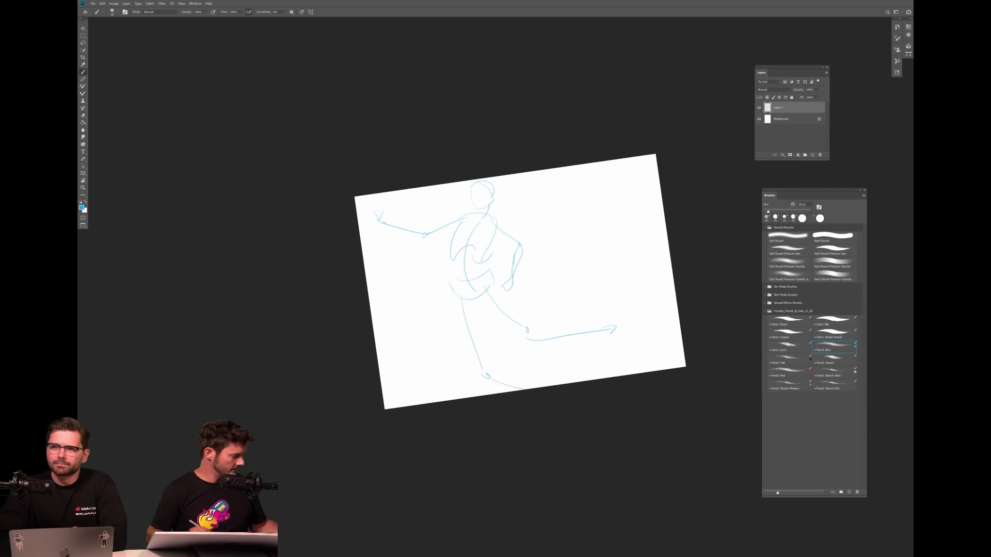
Scale down the sketched figure and move it toward the upper-left corner of the page.
key(ctrl+t)
drag(627, 378, 447, 271)
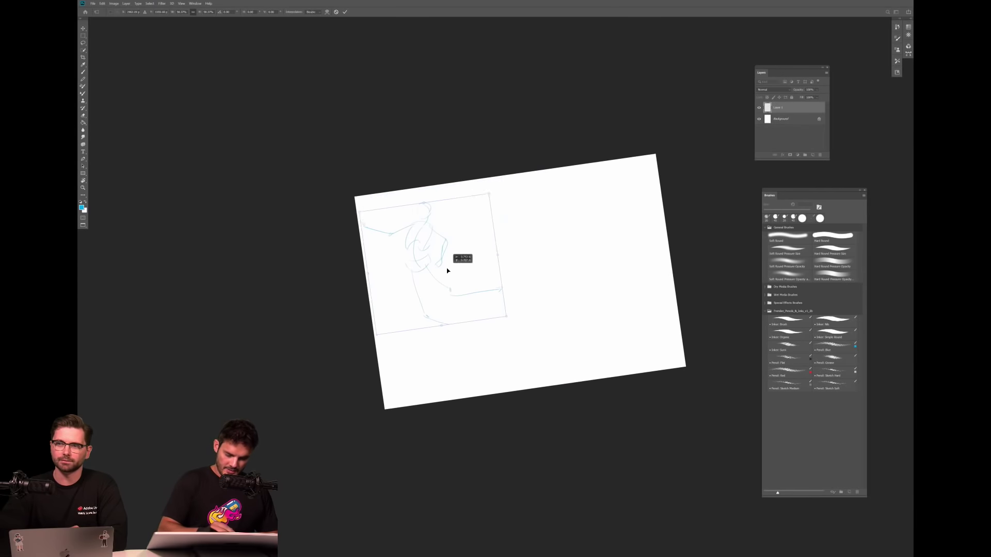
key(Return)
Sketch the rounded torso and crossed legs of a seated figure to the right of the first one.
scroll(519, 282, up, 3)
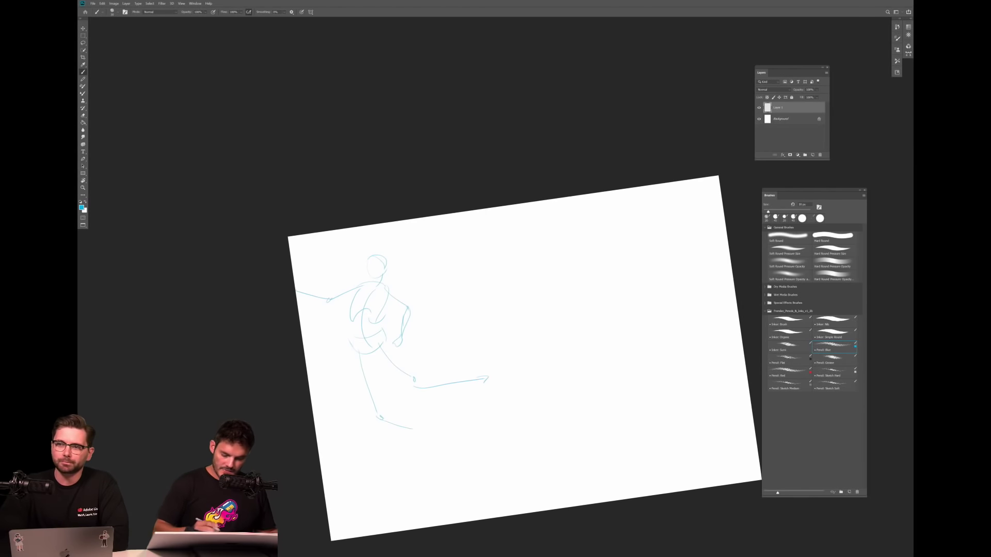
mouse_move(486, 252)
mouse_down()
mouse_move(475, 322)
mouse_move(492, 321)
mouse_move(494, 247)
mouse_up()
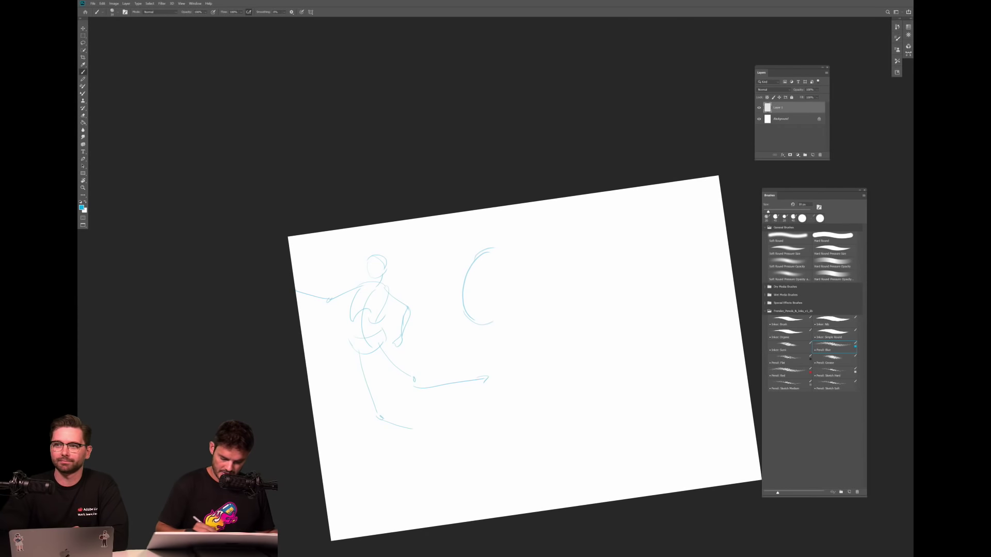
mouse_move(489, 250)
mouse_down()
mouse_move(504, 247)
mouse_move(505, 265)
mouse_move(462, 297)
mouse_move(484, 283)
mouse_move(500, 292)
mouse_move(463, 263)
mouse_move(457, 278)
mouse_up()
mouse_move(481, 282)
mouse_down()
mouse_move(478, 304)
mouse_move(436, 314)
mouse_move(480, 307)
mouse_move(495, 327)
mouse_up()
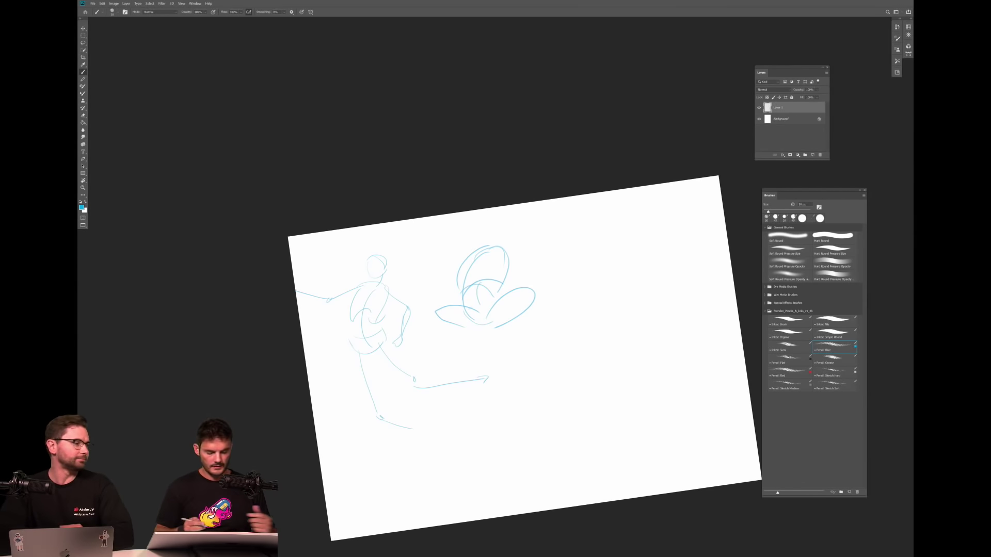
drag(428, 313, 466, 330)
mouse_move(511, 302)
mouse_down()
mouse_move(462, 340)
mouse_move(503, 336)
mouse_up()
key(ctrl+z)
key(ctrl+z)
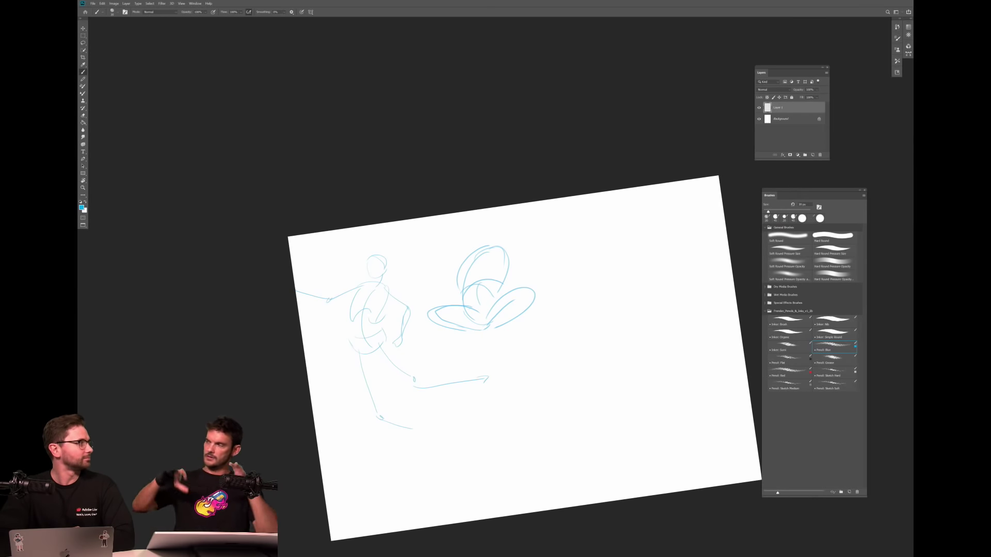
mouse_move(489, 321)
mouse_down()
mouse_move(467, 334)
mouse_move(506, 330)
mouse_move(468, 330)
mouse_move(503, 324)
mouse_up()
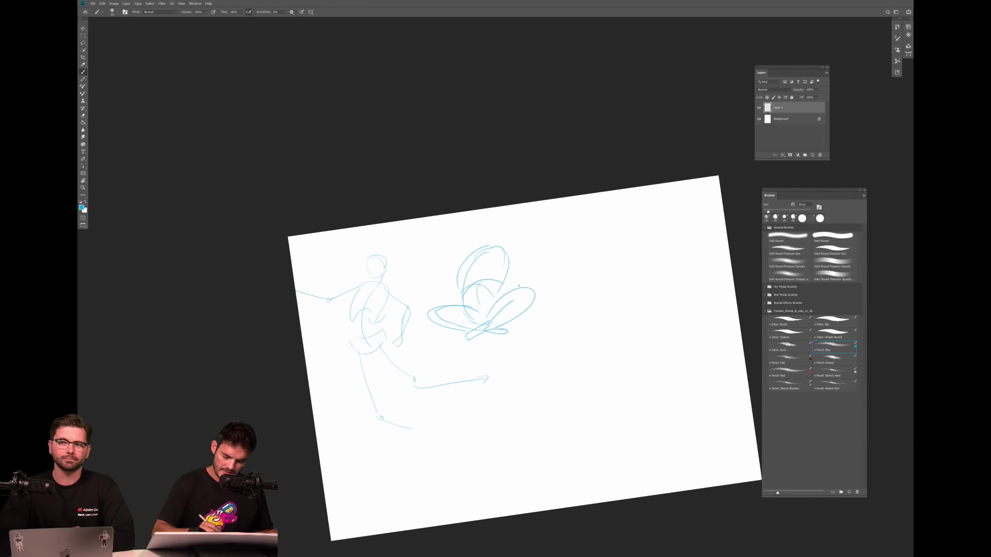
Add arms reaching to the knees, simple hands and an oval head to the cross-legged figure.
drag(513, 280, 535, 276)
drag(432, 306, 435, 308)
drag(468, 269, 434, 306)
mouse_move(498, 255)
mouse_down()
mouse_move(469, 254)
mouse_move(507, 261)
mouse_move(511, 242)
mouse_move(493, 245)
mouse_move(478, 218)
mouse_move(495, 243)
mouse_up()
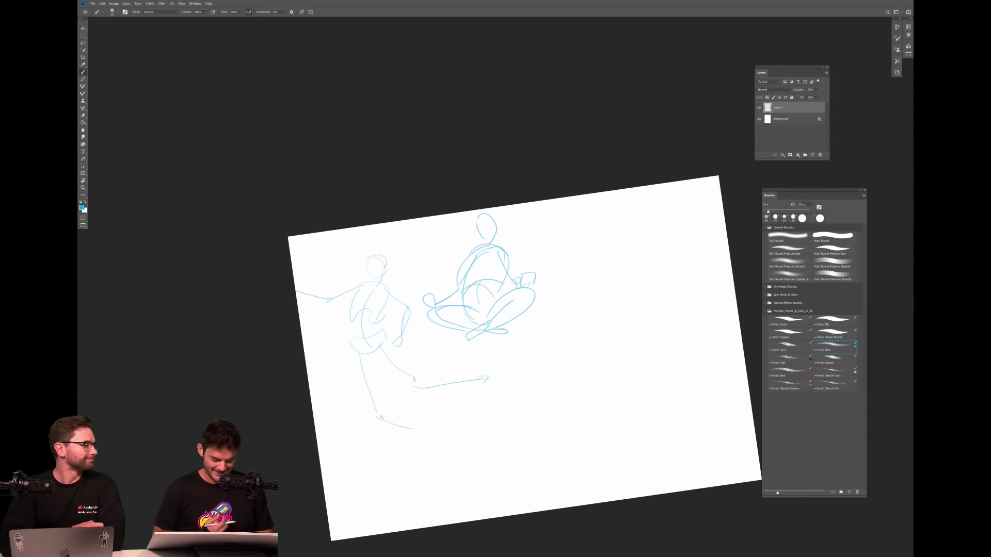
Sketch a rat with an oval body, small head, two round ears and a wavy tail in the page's lower right area.
scroll(472, 225, down, 4)
scroll(511, 276, up, 6)
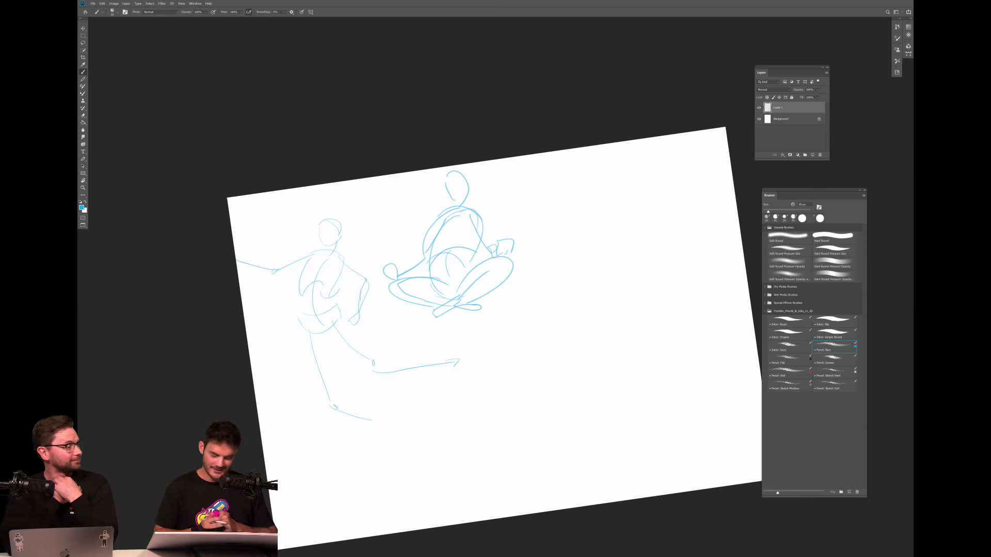
scroll(542, 381, up, 2)
scroll(500, 310, down, 3)
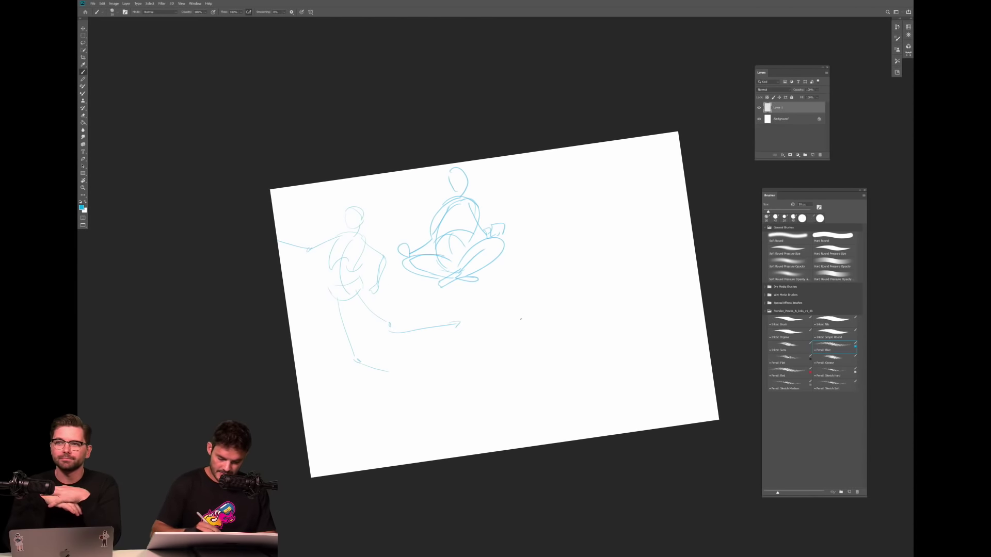
drag(601, 293, 593, 284)
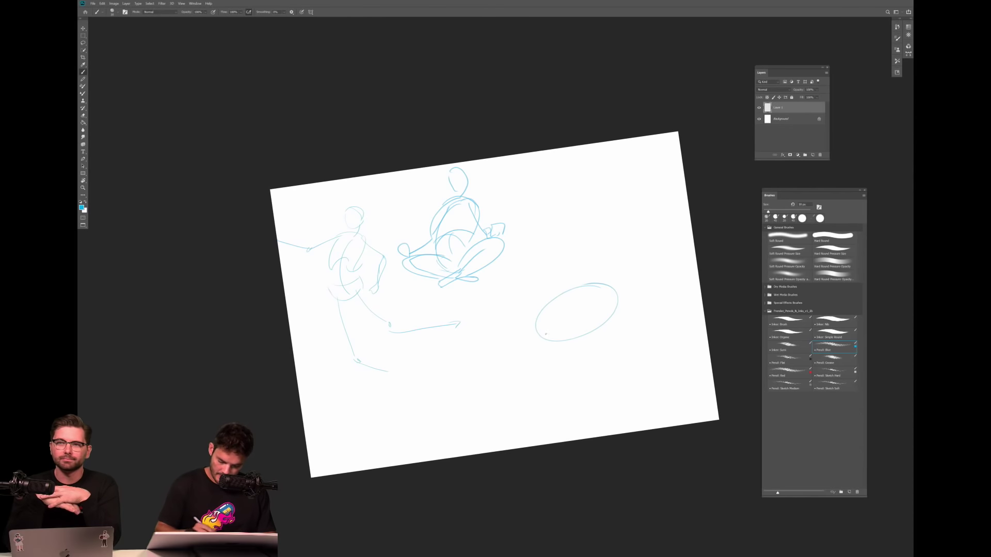
mouse_move(523, 319)
mouse_down()
mouse_move(519, 343)
mouse_move(536, 318)
mouse_move(498, 325)
mouse_move(489, 338)
mouse_up()
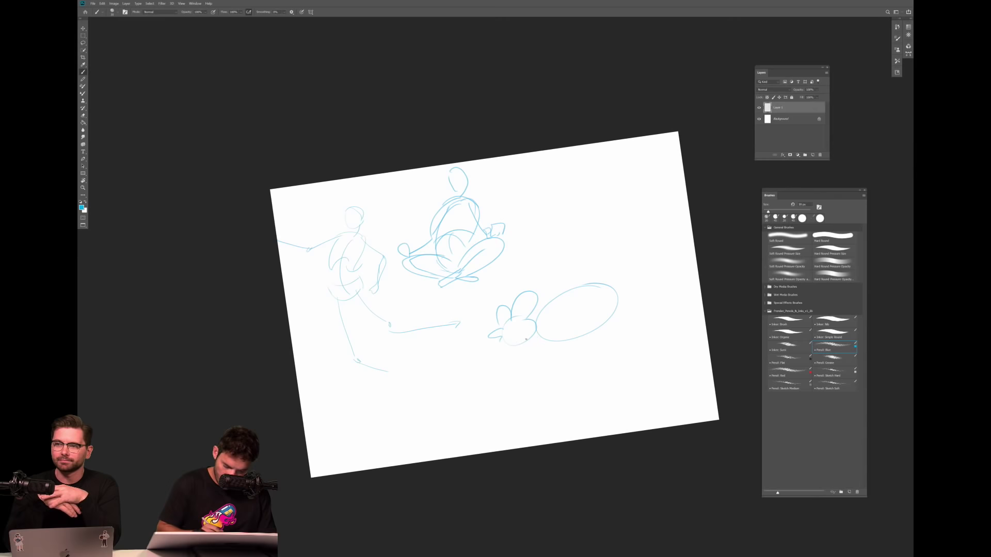
drag(611, 307, 693, 318)
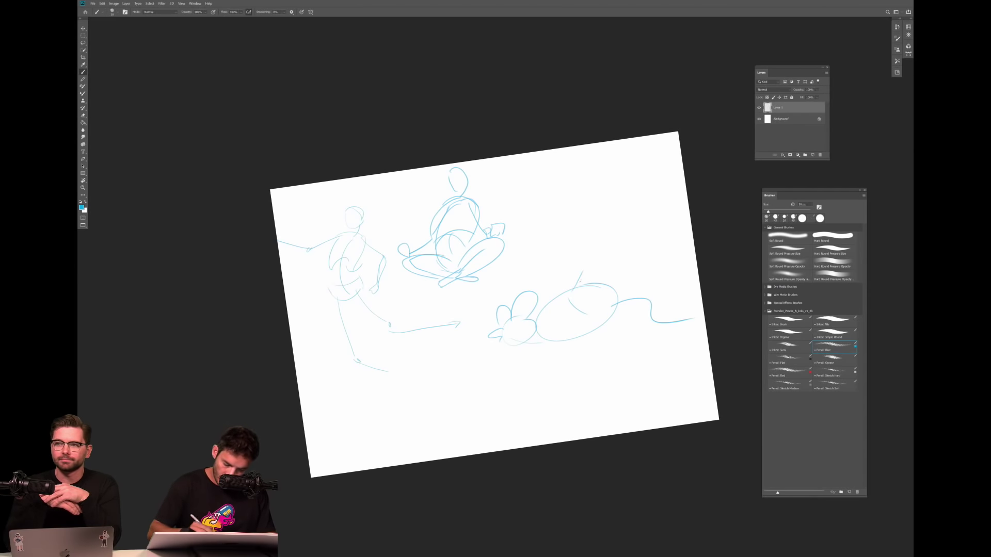
Sketch a rider sitting on the rat's back, with a slim torso, arms, one leg and an oval head with two large ears.
mouse_move(562, 280)
mouse_down()
mouse_move(584, 271)
mouse_move(564, 274)
mouse_move(574, 265)
mouse_move(569, 277)
mouse_move(562, 247)
mouse_move(577, 278)
mouse_up()
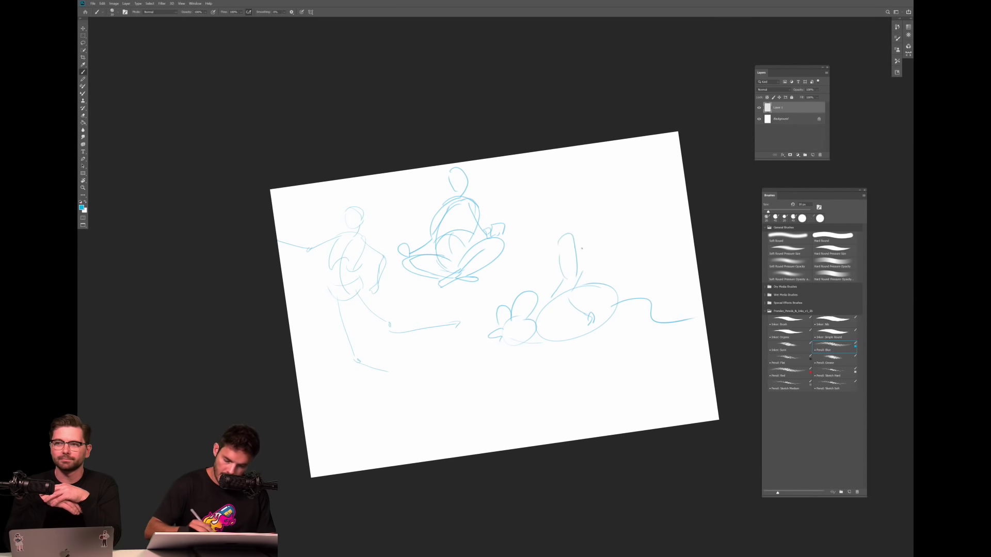
mouse_move(575, 242)
mouse_down()
mouse_move(578, 274)
mouse_move(554, 255)
mouse_move(581, 249)
mouse_up()
drag(569, 305, 597, 319)
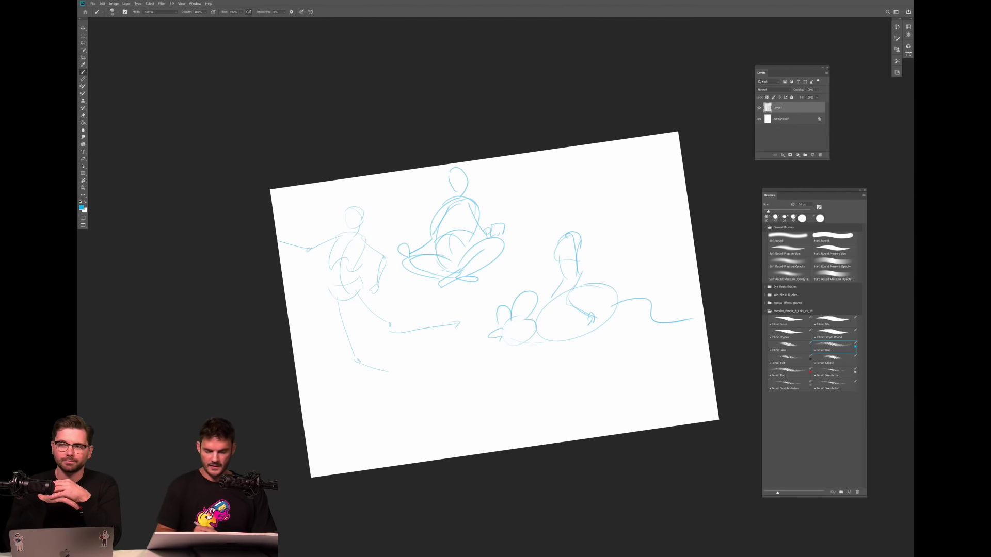
drag(452, 179, 461, 197)
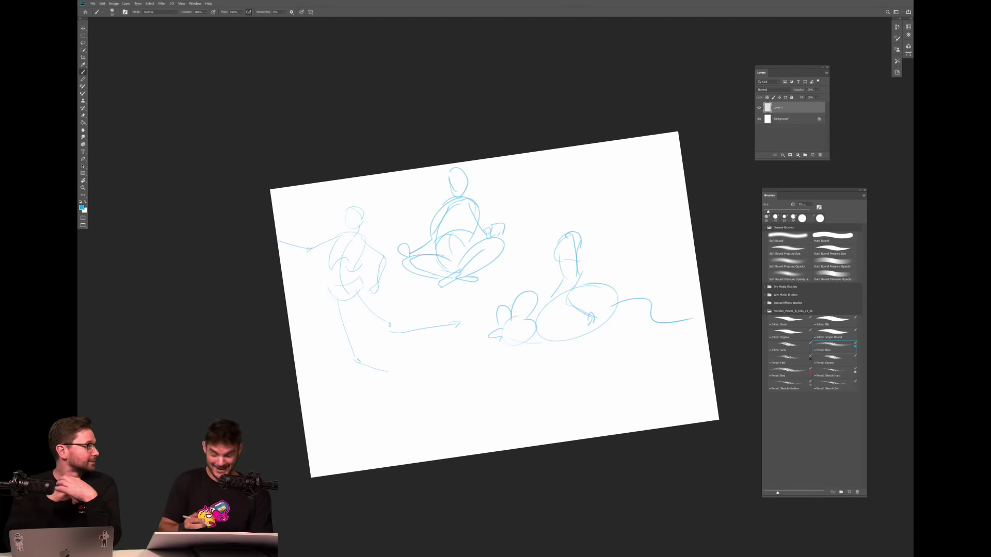
drag(576, 241, 554, 302)
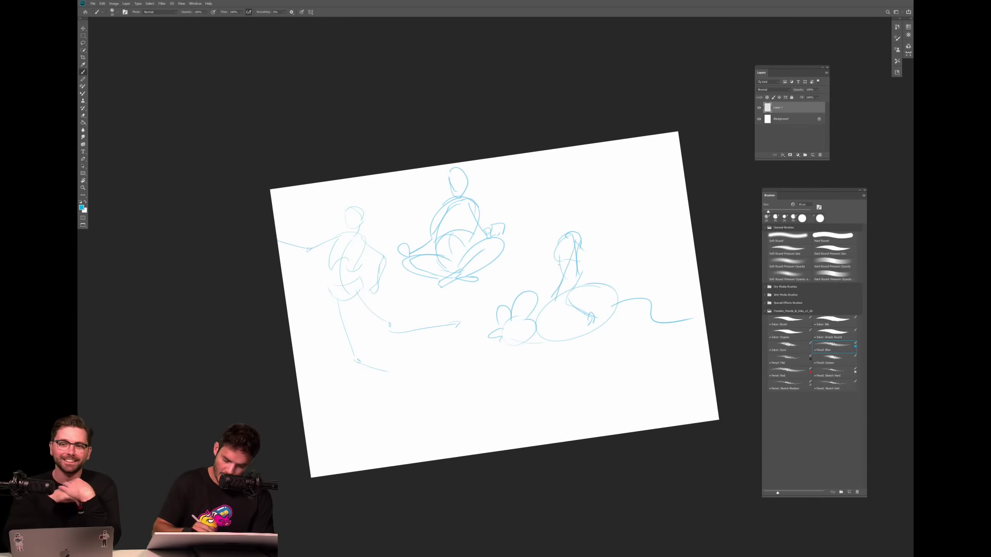
mouse_move(552, 211)
mouse_down()
mouse_move(566, 231)
mouse_move(553, 211)
mouse_move(577, 203)
mouse_move(555, 195)
mouse_up()
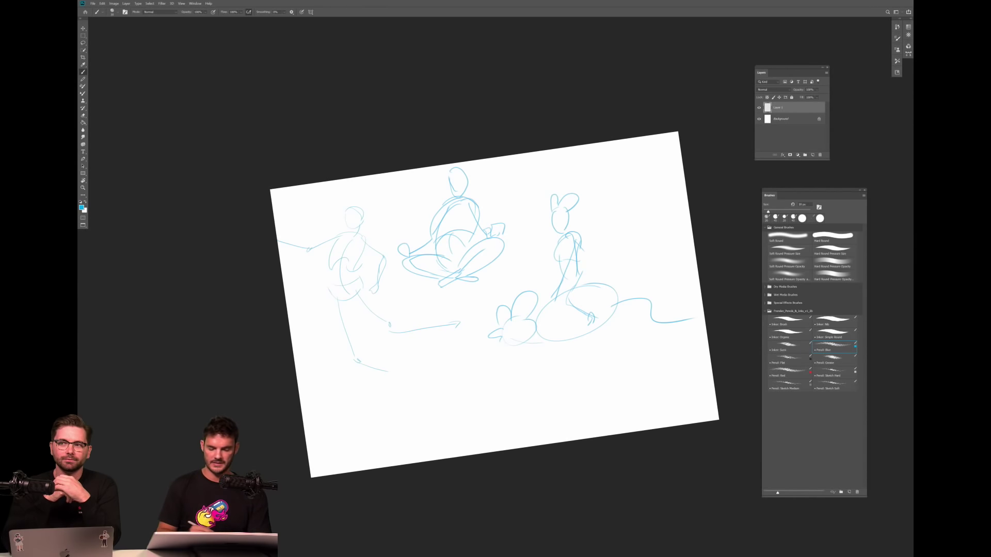
drag(553, 260, 544, 308)
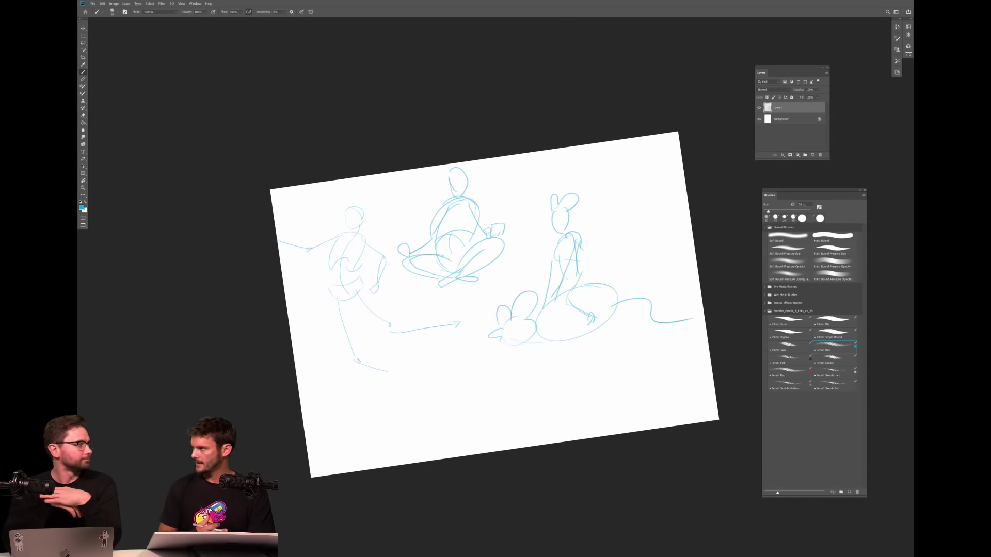
Refine the rat with a pointed snout, an eye, front paws and a bent hind leg.
scroll(609, 266, up, 2)
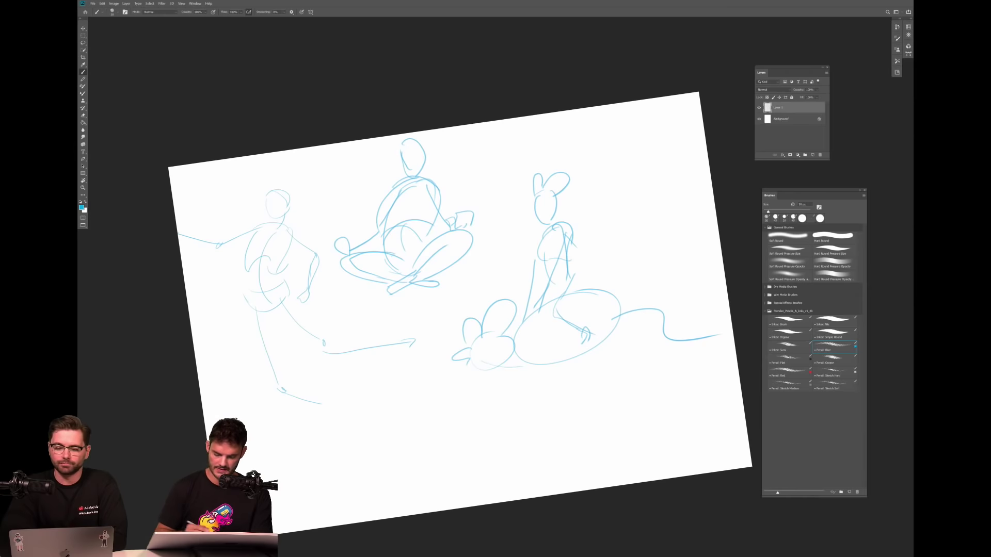
mouse_move(521, 345)
mouse_down()
mouse_move(507, 373)
mouse_move(537, 361)
mouse_move(511, 373)
mouse_up()
mouse_move(605, 309)
mouse_down()
mouse_move(581, 362)
mouse_move(631, 333)
mouse_move(624, 347)
mouse_move(640, 314)
mouse_up()
drag(510, 367, 498, 376)
mouse_move(481, 338)
mouse_down()
mouse_move(456, 359)
mouse_move(497, 370)
mouse_up()
mouse_move(442, 348)
mouse_down()
mouse_move(456, 361)
mouse_move(487, 339)
mouse_up()
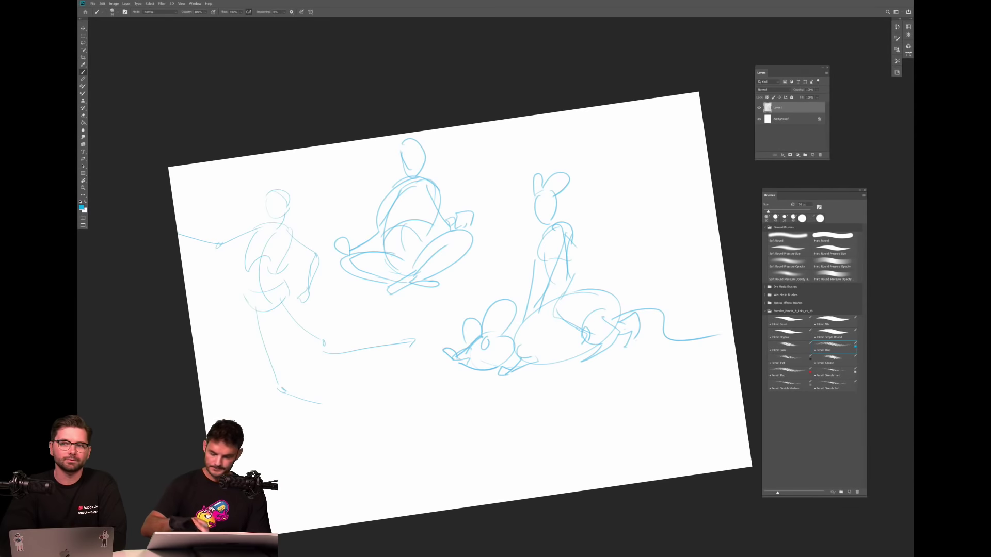
Sketch a large hunched figure with a rounded back and folded limbs to the right of the rat rider.
scroll(459, 312, down, 5)
scroll(485, 315, up, 3)
mouse_move(562, 262)
mouse_down()
mouse_move(545, 316)
mouse_move(580, 326)
mouse_move(579, 255)
mouse_move(611, 330)
mouse_move(594, 351)
mouse_move(611, 316)
mouse_move(594, 327)
mouse_move(593, 354)
mouse_up()
mouse_move(581, 261)
mouse_down()
mouse_move(599, 283)
mouse_move(622, 292)
mouse_move(625, 280)
mouse_up()
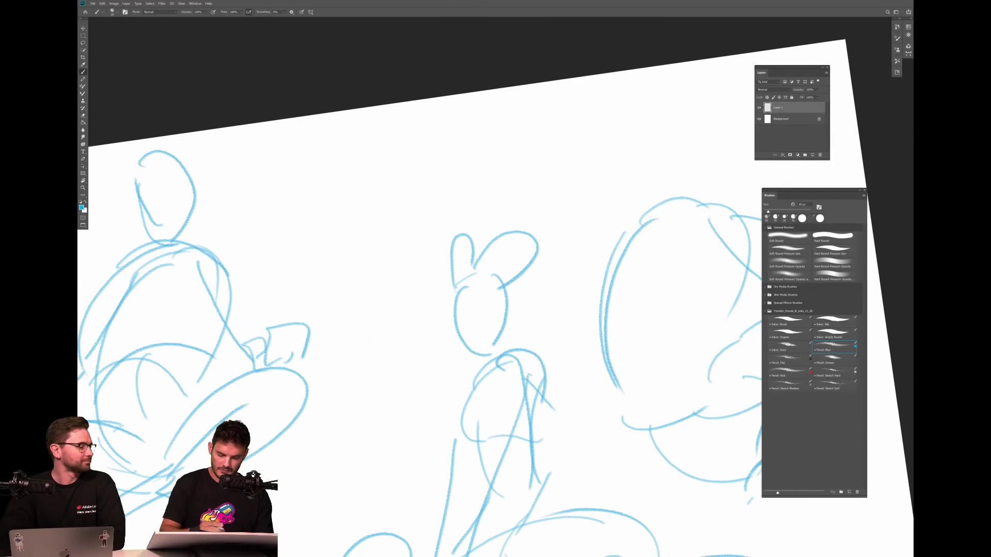
Draw the rat rider's facial features, including eyes, pointed nose and mouth, and add an inner ear line.
mouse_move(454, 288)
mouse_down()
mouse_move(451, 324)
mouse_move(470, 327)
mouse_move(485, 311)
mouse_up()
mouse_move(452, 317)
mouse_down()
mouse_move(468, 311)
mouse_move(471, 341)
mouse_move(480, 340)
mouse_up()
mouse_move(483, 279)
mouse_down()
mouse_move(500, 246)
mouse_move(517, 254)
mouse_up()
drag(455, 326, 454, 333)
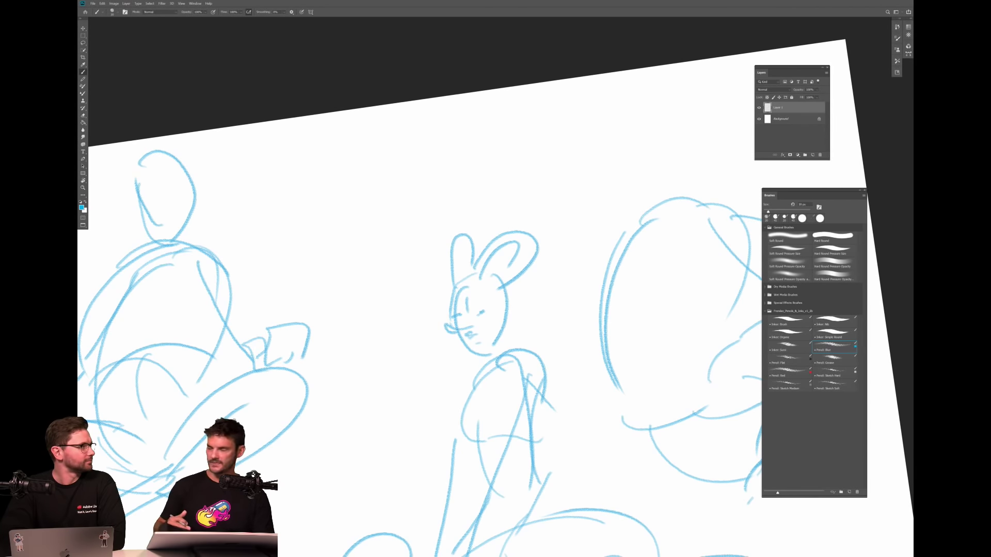
scroll(527, 289, down, 5)
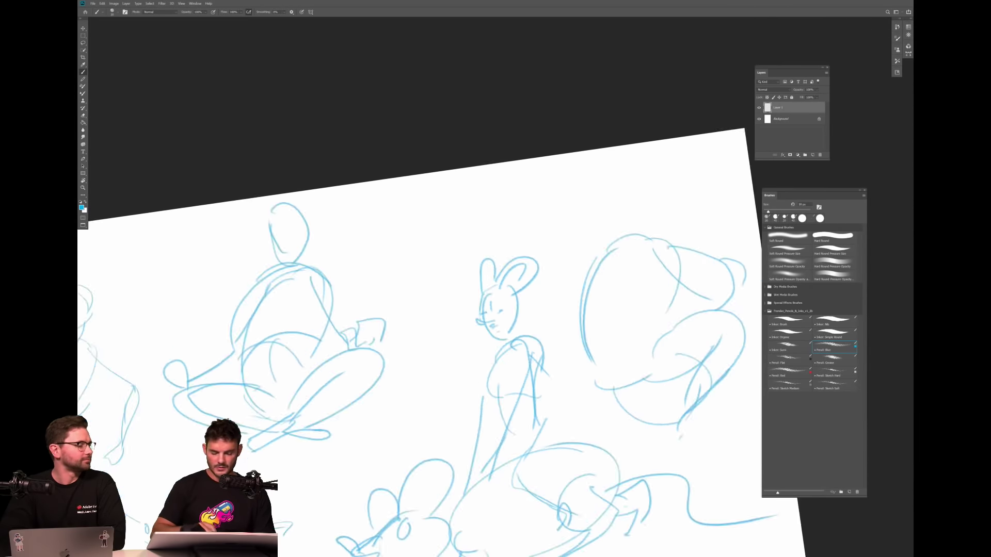
Refine the rider's near arm and sketch the hip, bent leg and foot across the rat's back.
scroll(526, 289, up, 1)
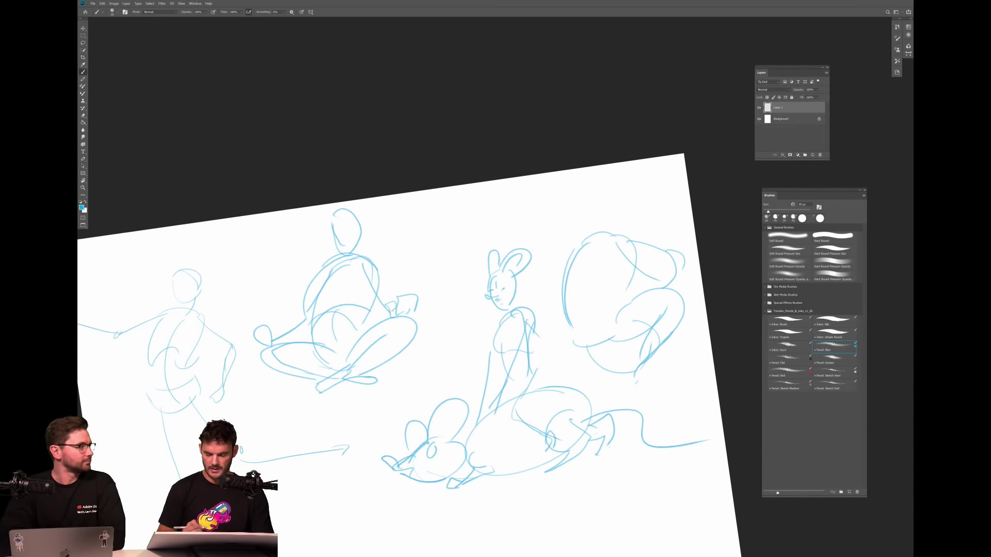
scroll(534, 501, up, 4)
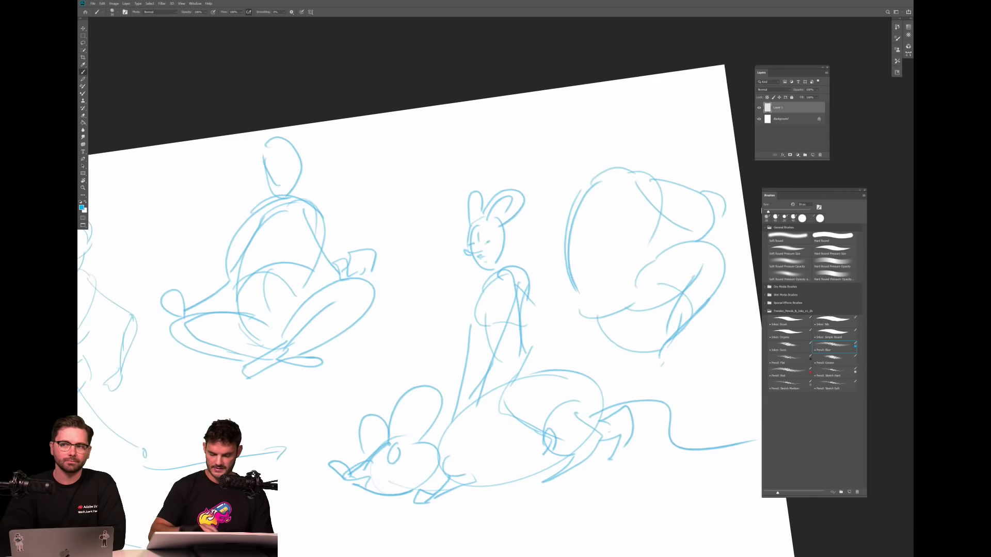
mouse_move(531, 287)
mouse_down()
mouse_move(545, 282)
mouse_move(561, 305)
mouse_move(516, 372)
mouse_move(500, 335)
mouse_up()
mouse_move(487, 361)
mouse_down()
mouse_move(515, 373)
mouse_move(531, 360)
mouse_move(562, 383)
mouse_move(552, 421)
mouse_up()
mouse_move(567, 388)
mouse_down()
mouse_move(584, 408)
mouse_move(560, 423)
mouse_up()
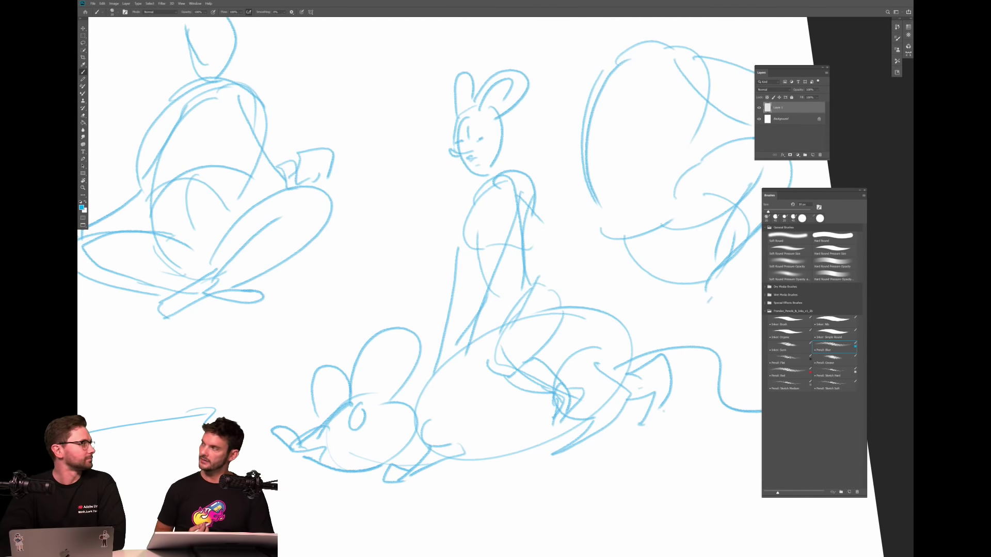
scroll(567, 423, down, 3)
drag(568, 423, 565, 446)
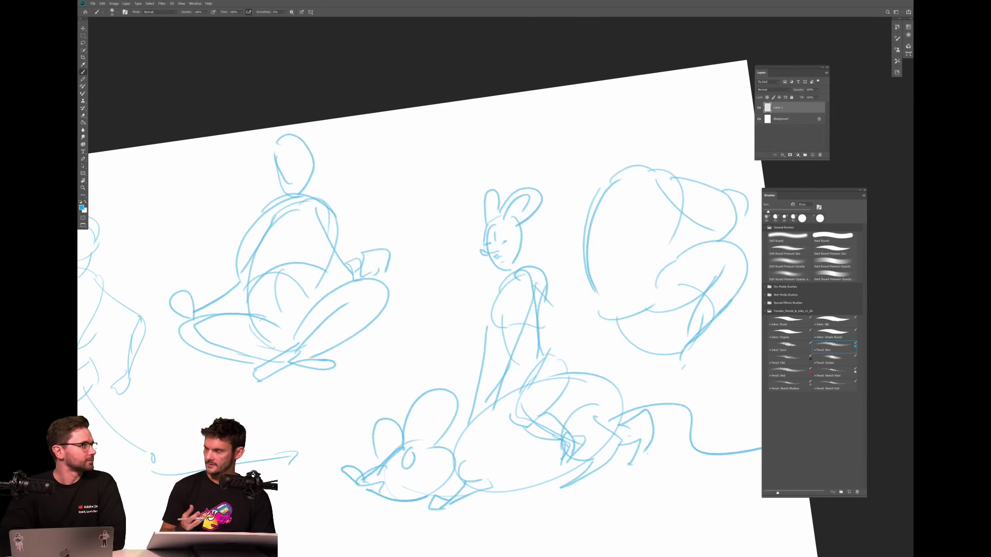
Draw the rider's near leg hanging over the rat's side, with a lower leg and pointed foot below the belly.
scroll(420, 304, right, 2)
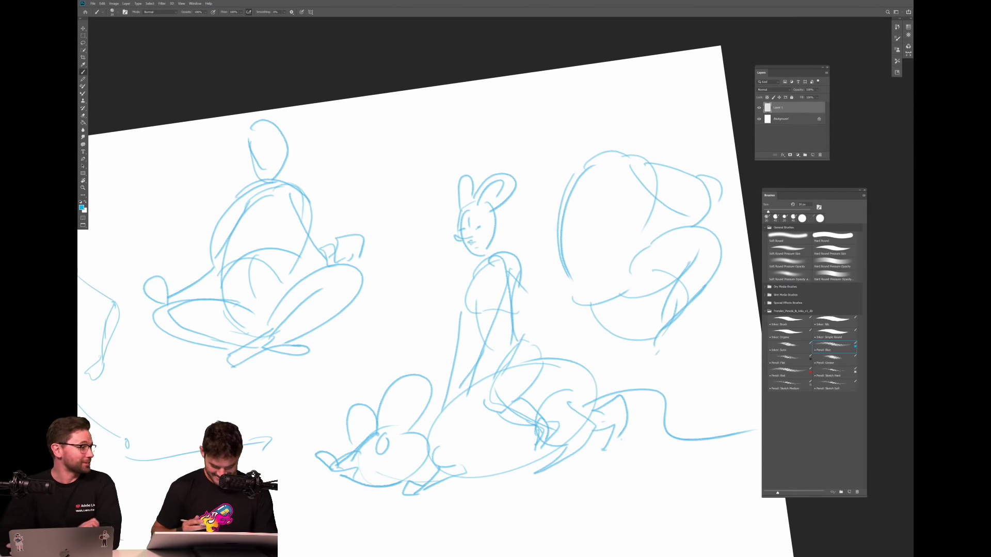
scroll(570, 243, down, 3)
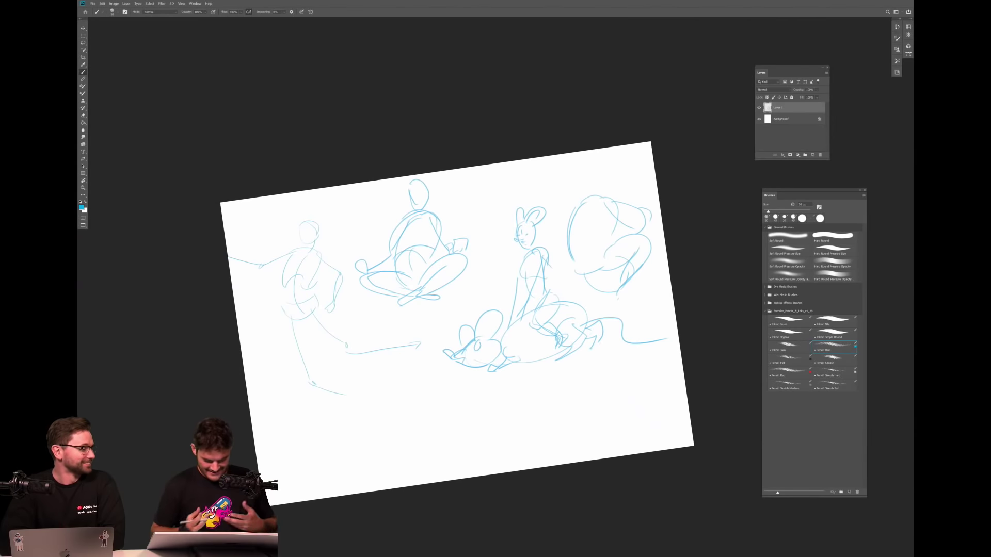
scroll(554, 312, up, 3)
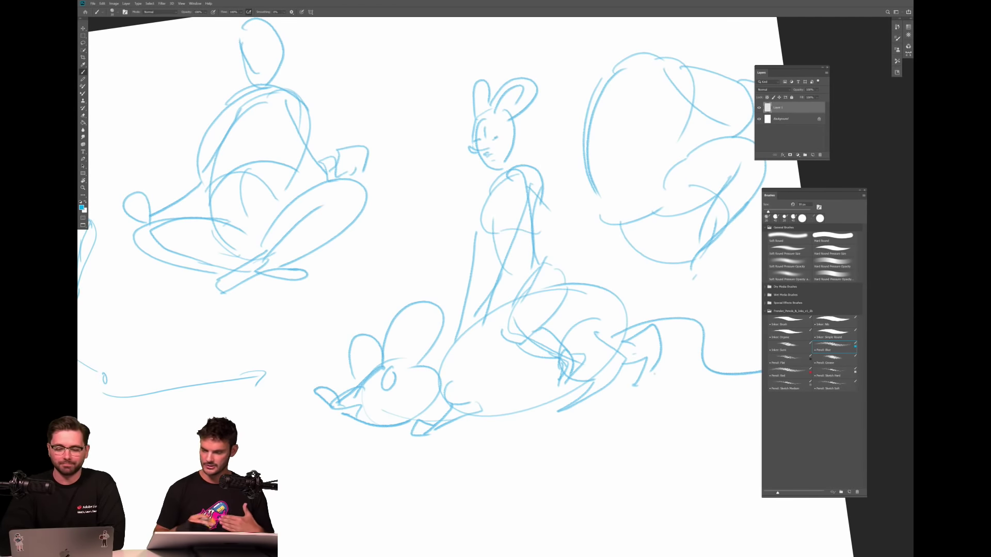
scroll(464, 289, down, 3)
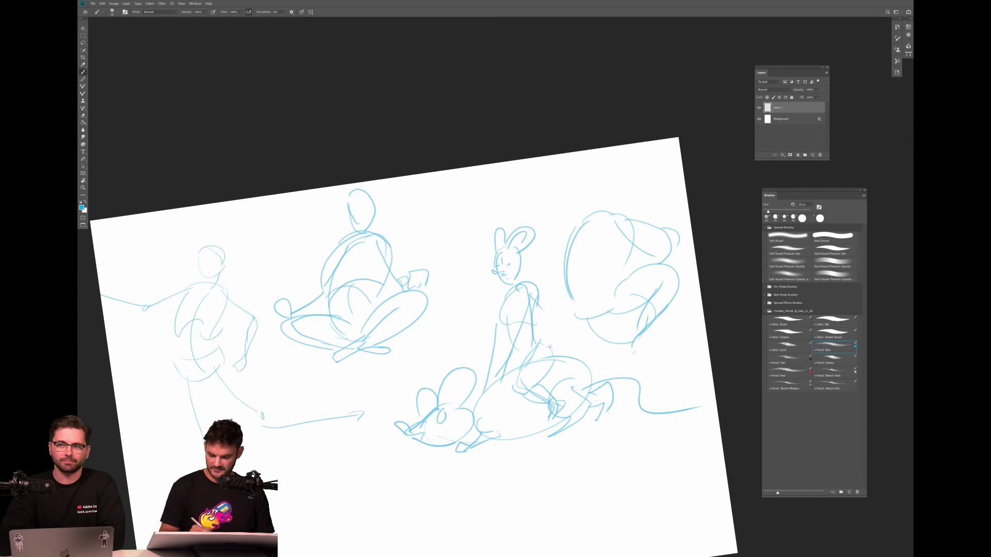
mouse_move(544, 346)
mouse_down()
mouse_move(519, 408)
mouse_move(593, 441)
mouse_up()
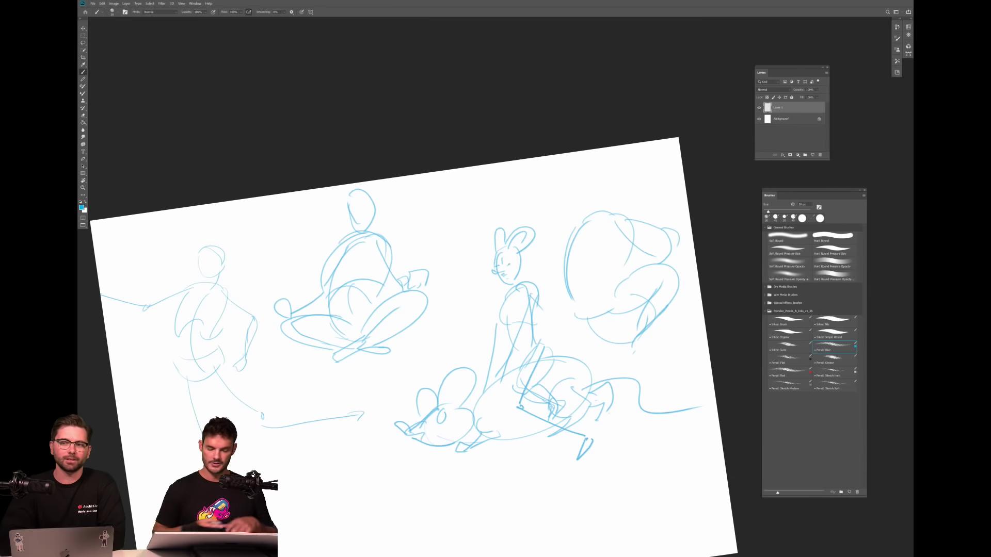
Give the hunched figure a rounded head, a raised hand, and a lower leg beneath the bent knee.
drag(412, 309, 340, 401)
mouse_move(530, 302)
mouse_down()
mouse_move(524, 268)
mouse_move(559, 300)
mouse_move(530, 300)
mouse_move(558, 304)
mouse_up()
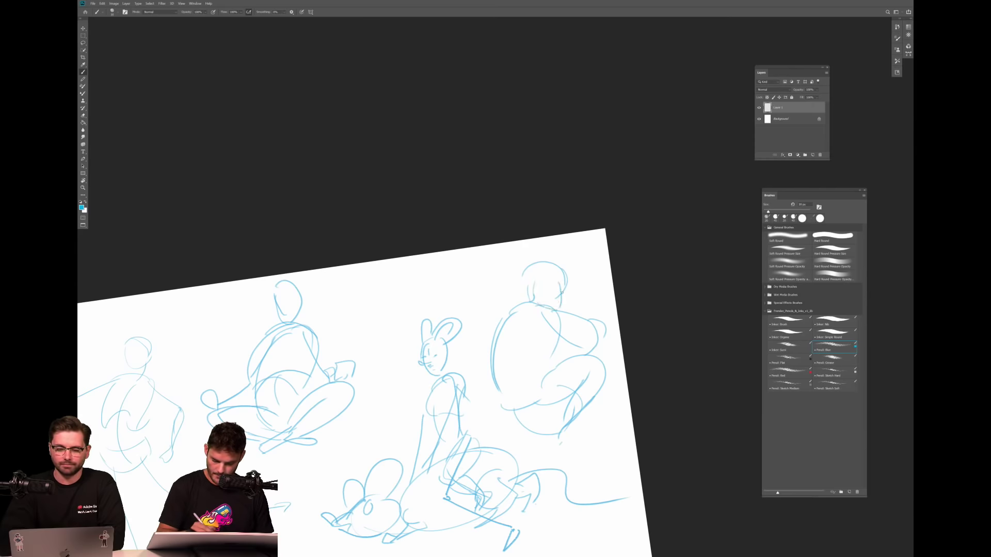
mouse_move(563, 344)
mouse_down()
mouse_move(585, 351)
mouse_move(595, 336)
mouse_up()
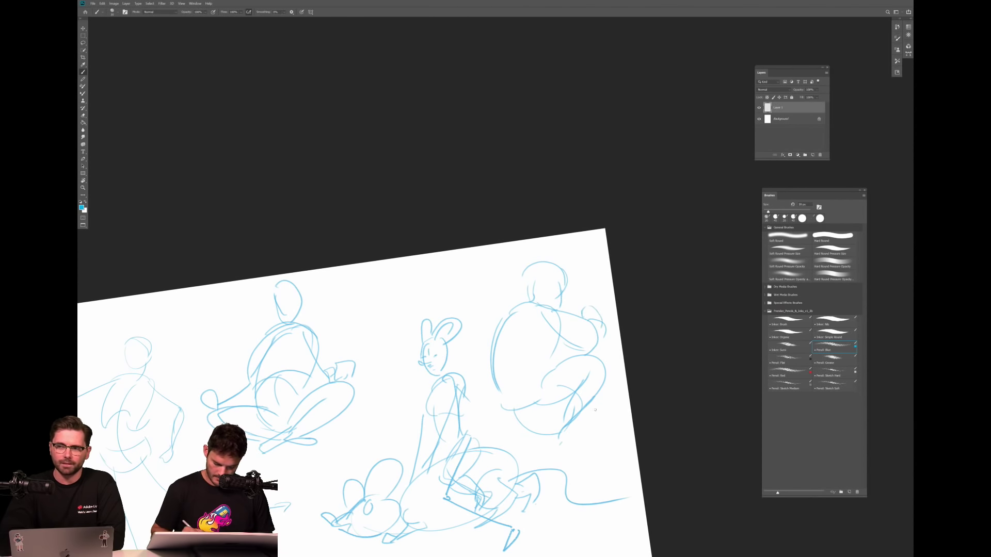
drag(562, 423, 545, 467)
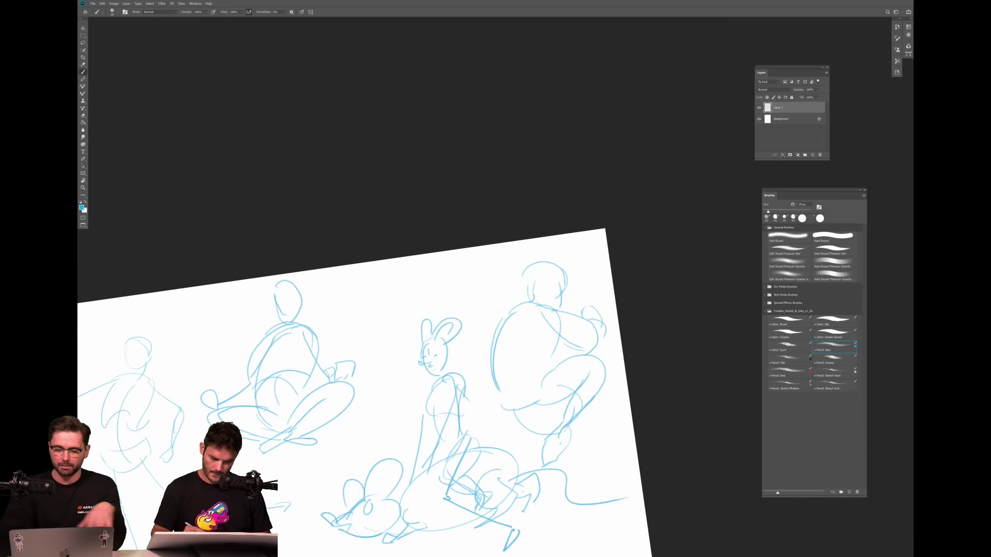
Add a curved contour inside the hunched figure's back, refine the arms and draw a boxy object in the raised hand.
drag(499, 313, 522, 420)
drag(505, 329, 499, 366)
mouse_move(547, 322)
mouse_down()
mouse_move(588, 352)
mouse_move(593, 334)
mouse_move(569, 330)
mouse_move(603, 332)
mouse_move(595, 310)
mouse_up()
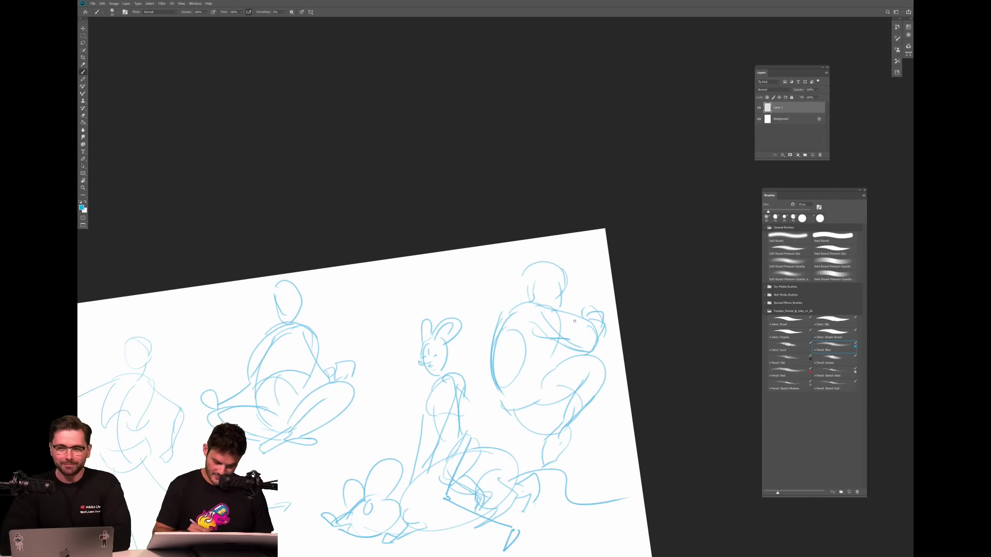
mouse_move(558, 312)
mouse_down()
mouse_move(582, 331)
mouse_move(598, 327)
mouse_move(584, 333)
mouse_move(600, 323)
mouse_move(603, 335)
mouse_move(611, 321)
mouse_move(589, 319)
mouse_move(600, 321)
mouse_move(584, 299)
mouse_move(602, 313)
mouse_up()
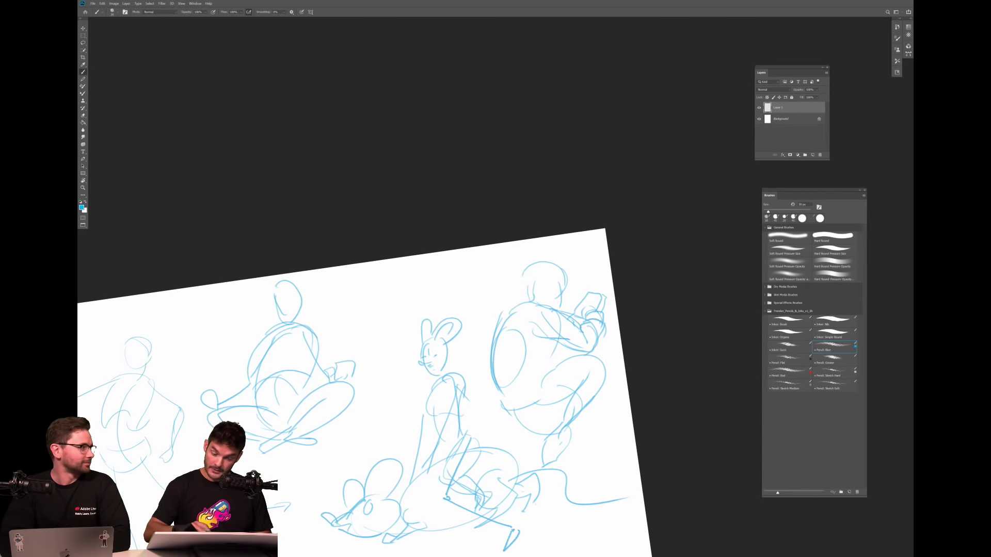
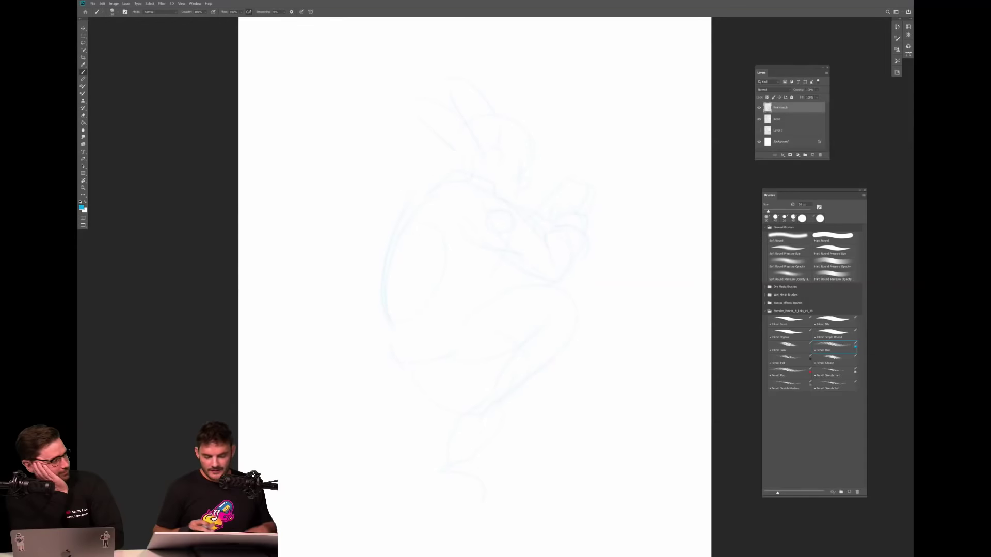
Switch to the web browser, view the Frenden brush website, and return to the Photoshop sketch.
scroll(474, 287, down, 2)
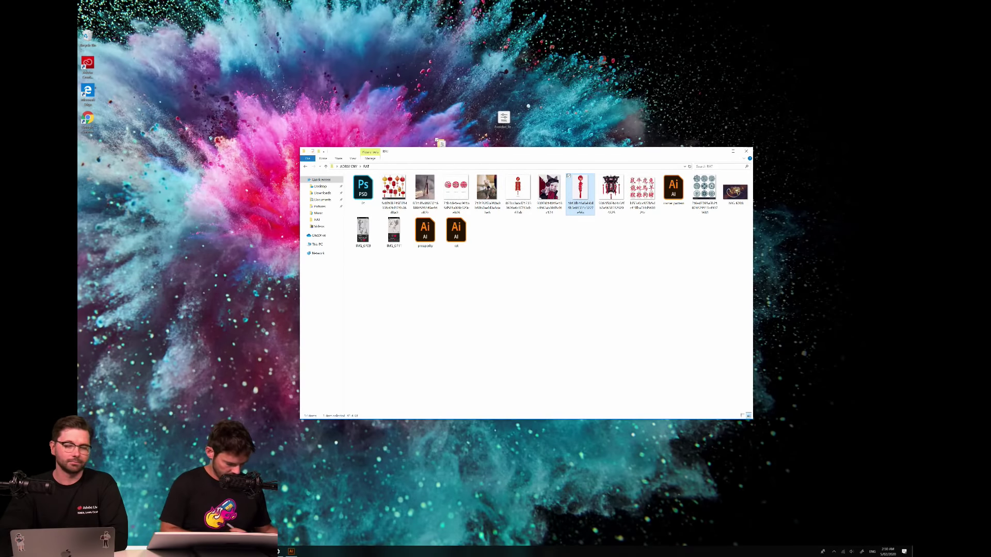
key(alt+Tab)
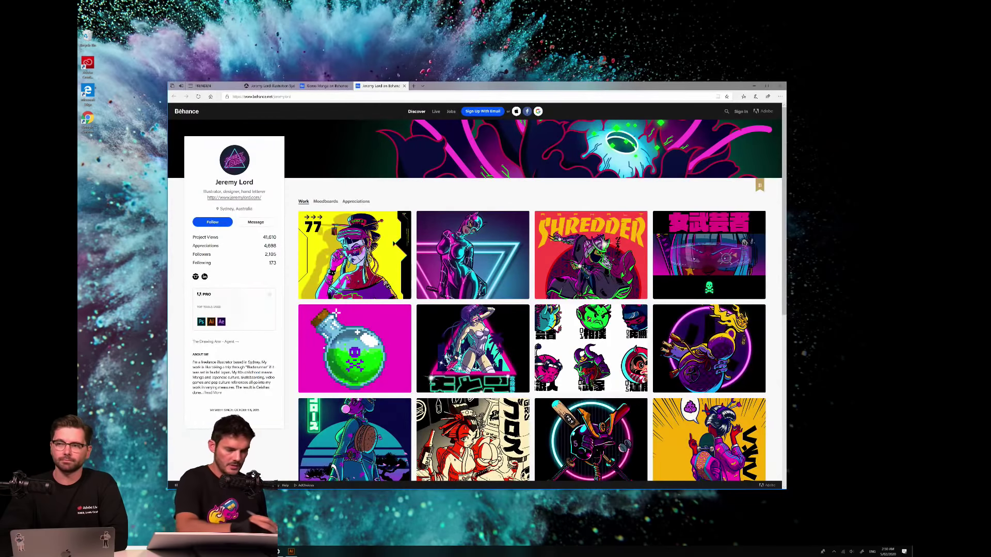
click(215, 86)
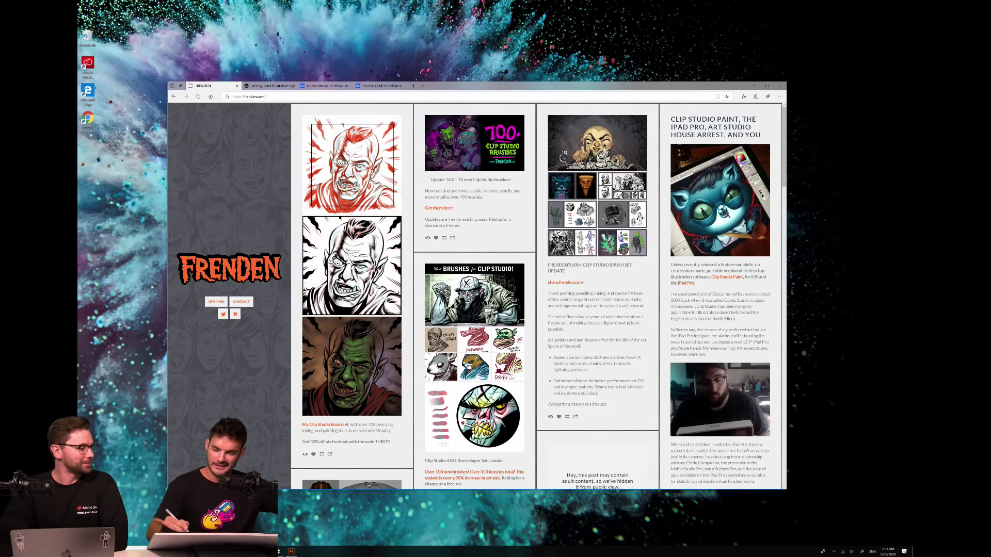
click(754, 85)
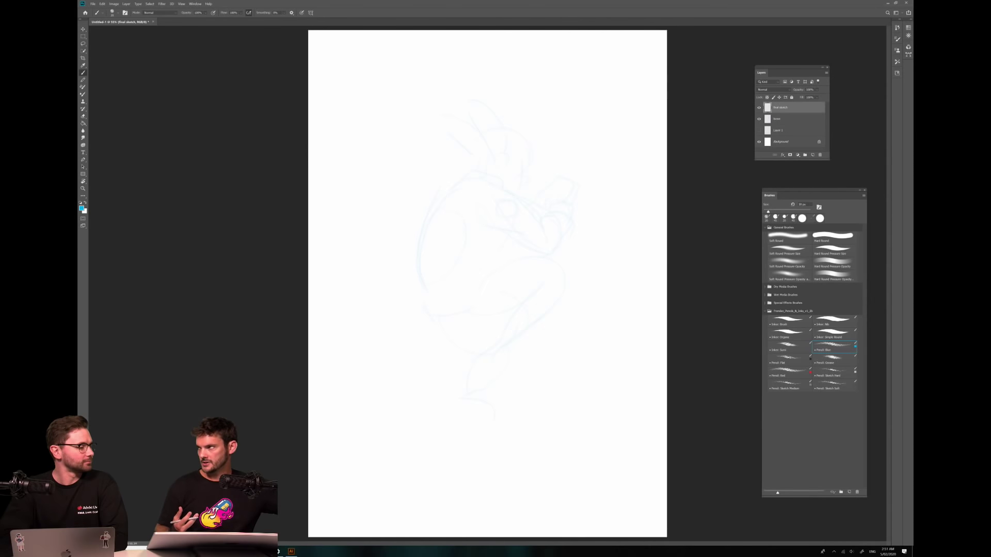
Try to trace the hunched figure's back and shoulder outline with the blue pencil brush on the final sketch layer.
scroll(446, 242, up, 3)
mouse_move(446, 242)
mouse_down()
mouse_move(413, 315)
mouse_move(405, 372)
mouse_move(423, 411)
mouse_up()
mouse_move(491, 220)
mouse_down()
mouse_move(447, 241)
mouse_move(511, 226)
mouse_up()
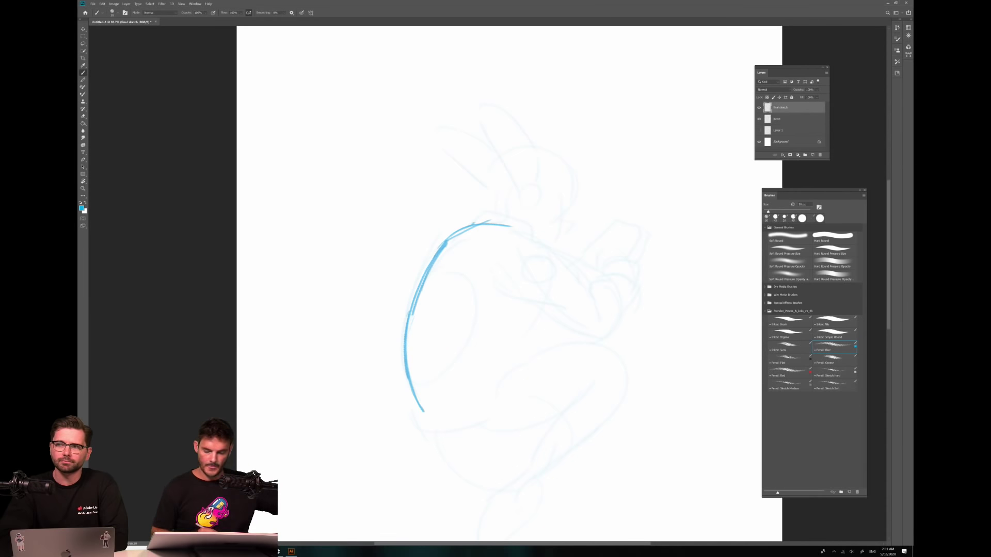
key(ctrl+z)
key(ctrl+z)
key(ctrl+z)
key(ctrl+z)
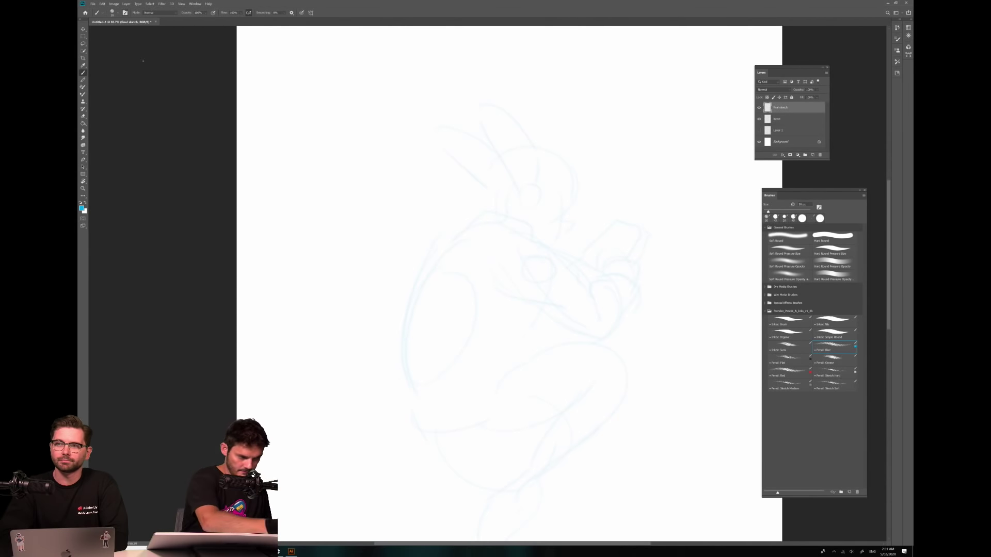
click(125, 13)
click(116, 12)
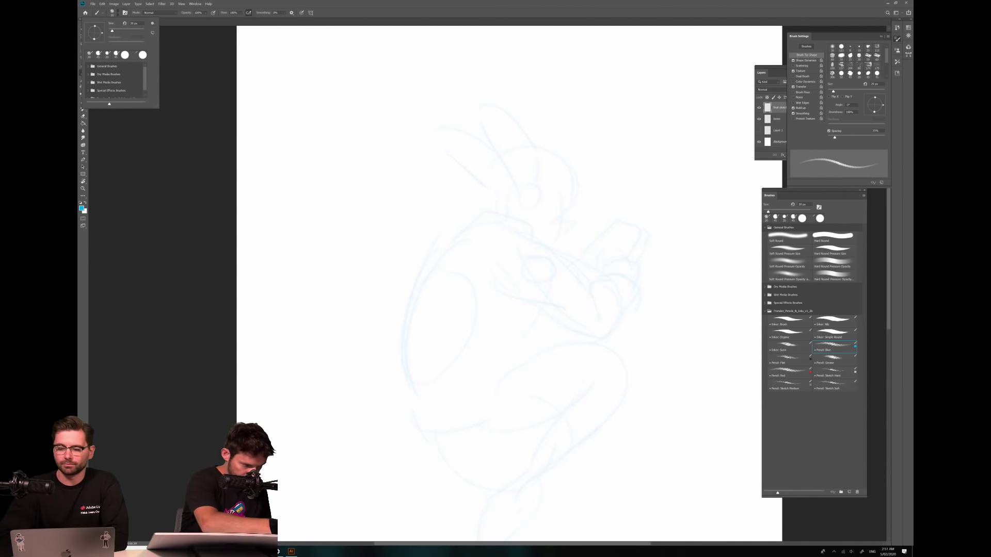
key(Escape)
key(F5)
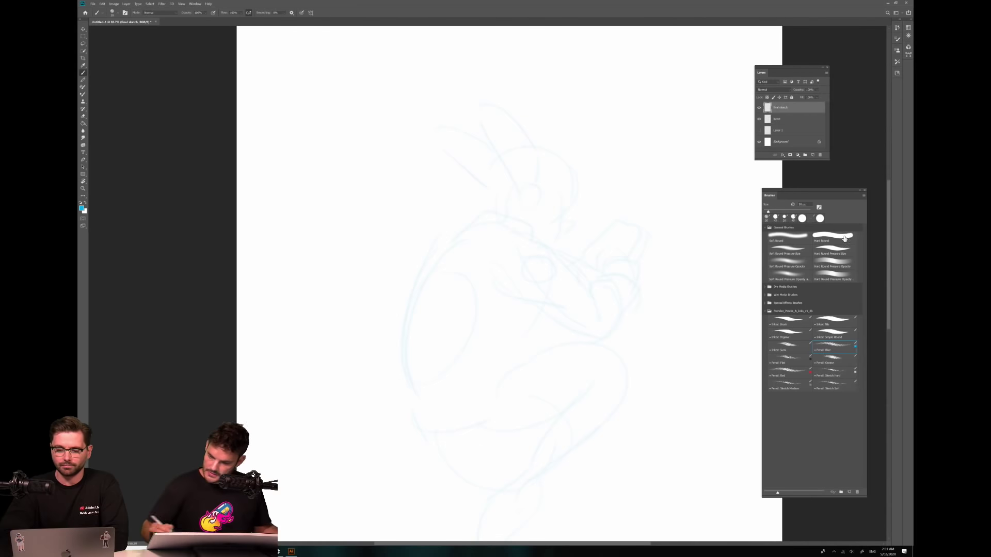
Move the brush library over the canvas edge and collapse the Frenden brush set, leaving General Brushes expanded.
drag(815, 191, 776, 188)
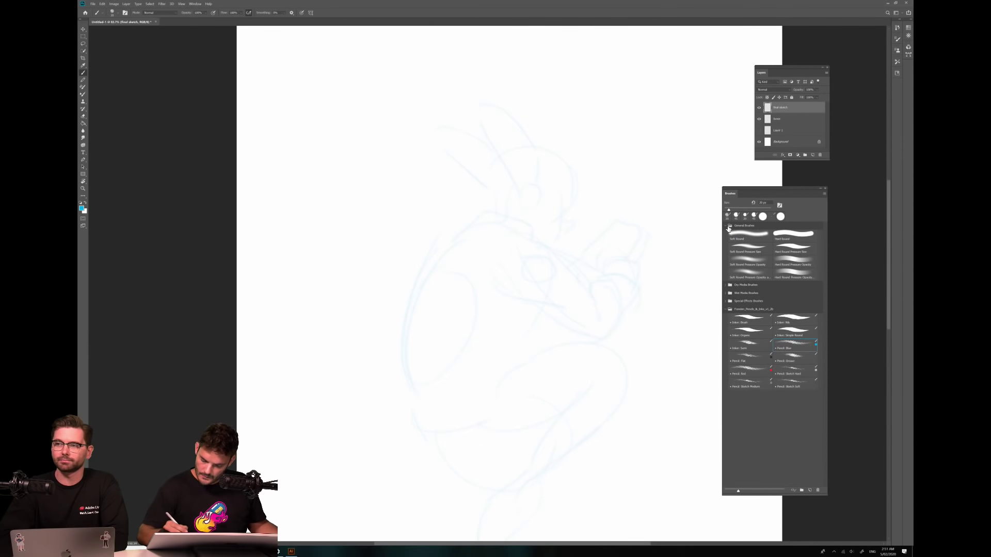
click(756, 309)
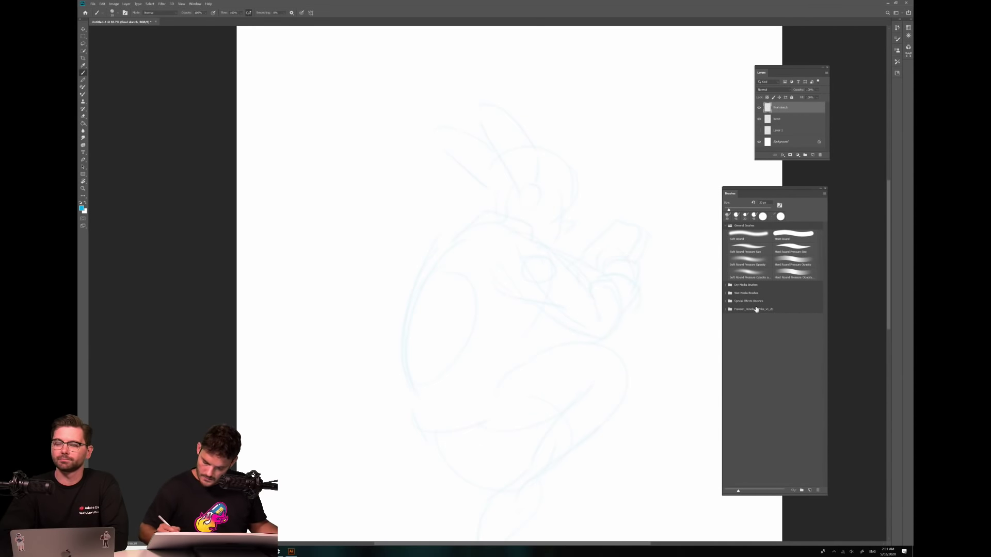
click(726, 226)
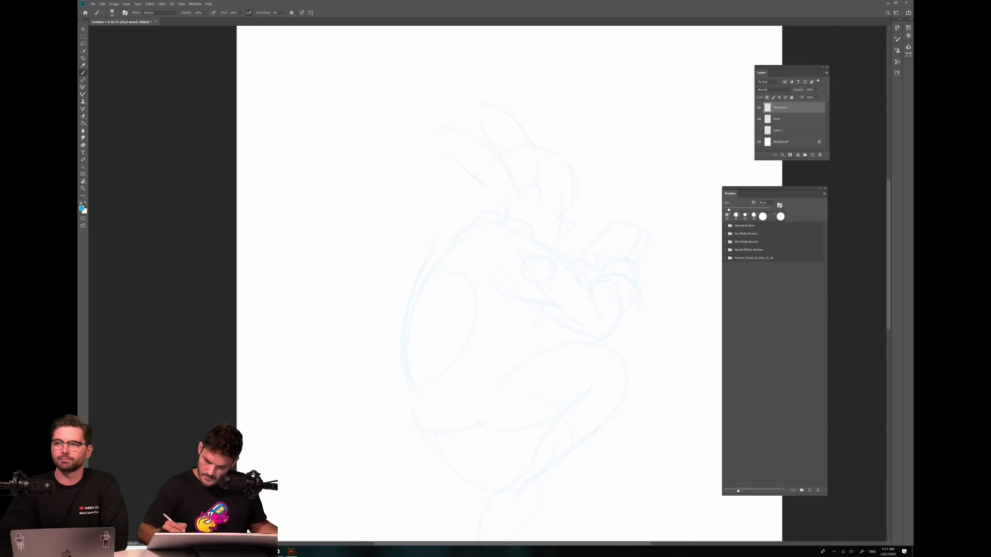
click(729, 227)
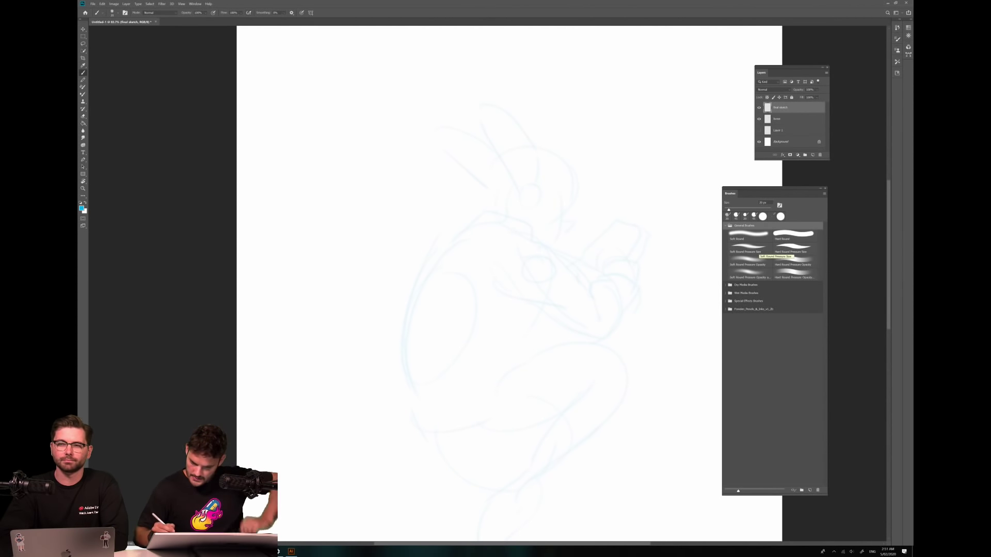
Choose a rough textured tip in the brush settings, enlarge it, and stamp a test mark beside the faint sketch.
key(F5)
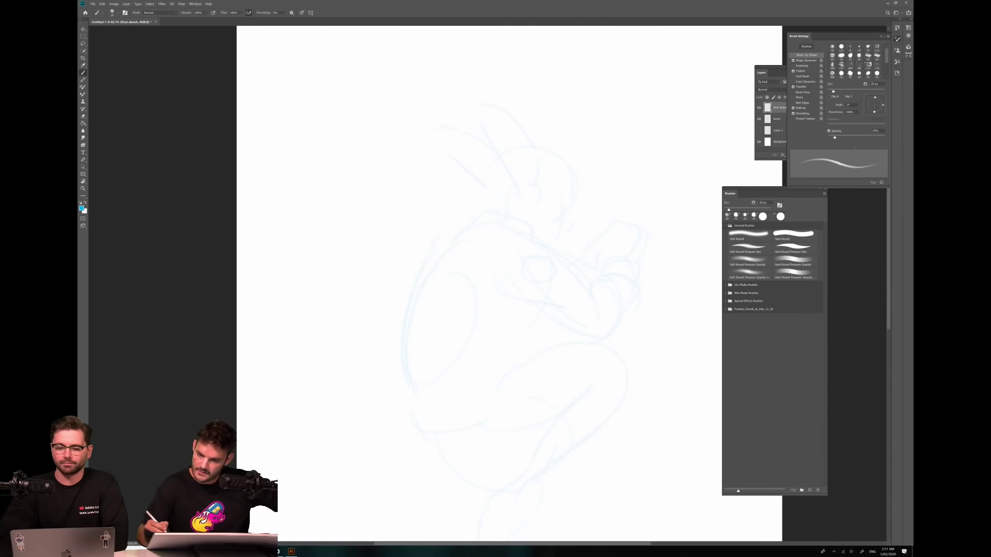
click(867, 61)
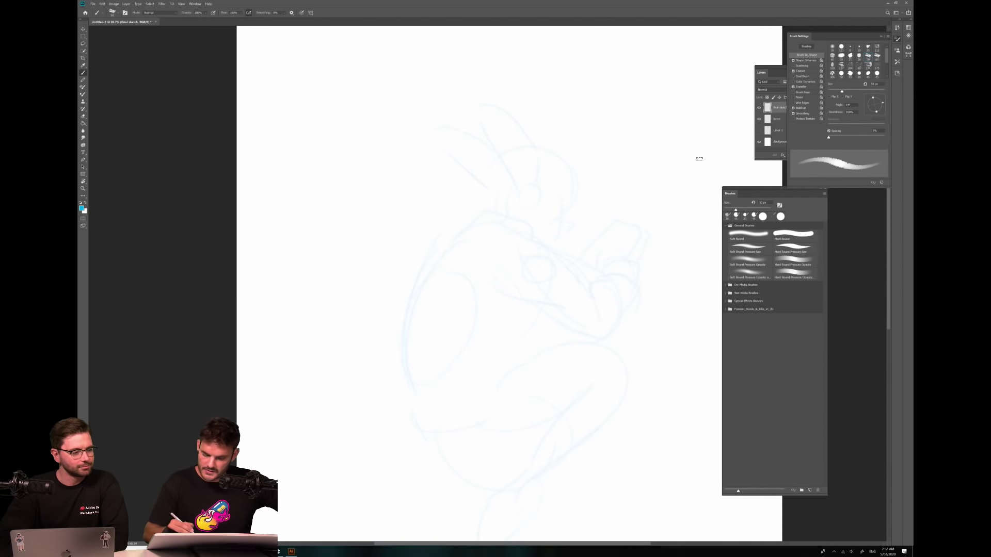
key(bracketright)
key(bracketright)
key(bracketright)
key(bracketright)
key(bracketright)
key(bracketright)
key(bracketright)
key(bracketright)
key(bracketright)
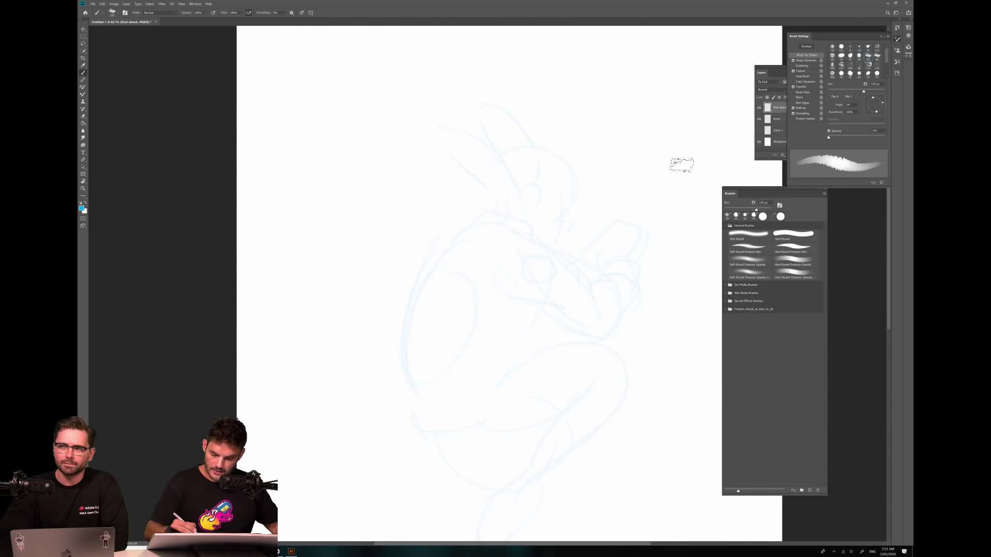
click(681, 165)
key(bracketright)
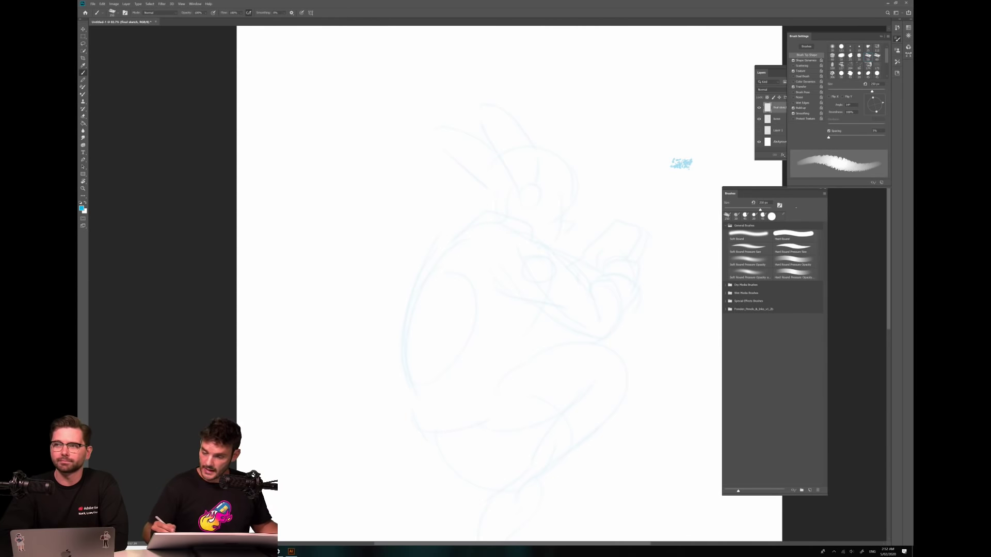
Widen the textured brush's spacing slightly and raise its angle jitter to about 50%.
drag(829, 138, 836, 138)
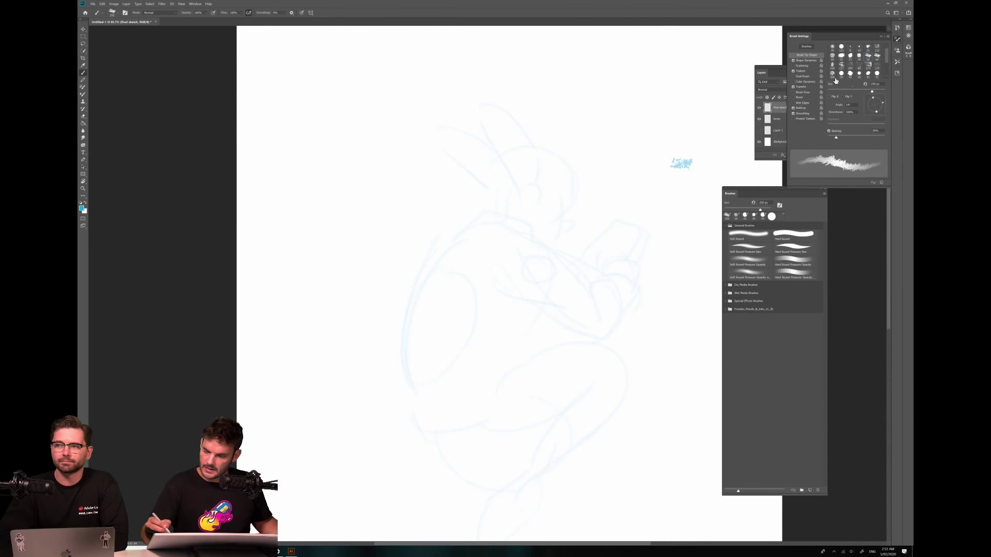
click(805, 60)
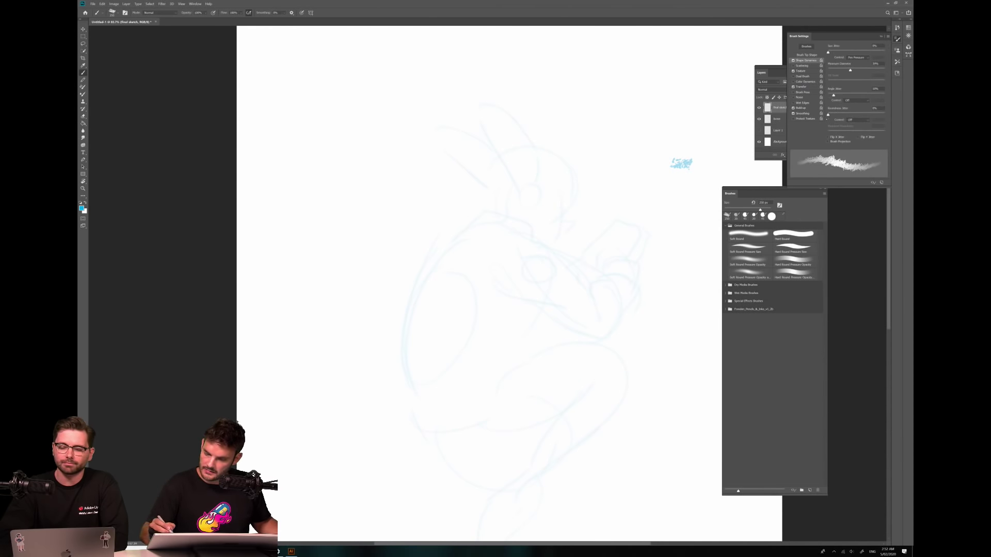
drag(833, 95, 857, 95)
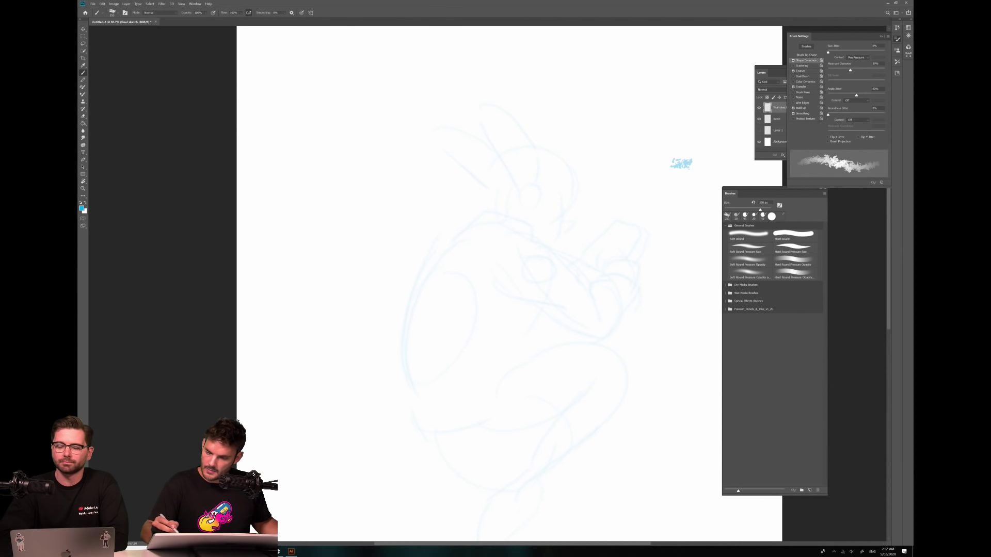
click(807, 54)
drag(836, 136, 832, 137)
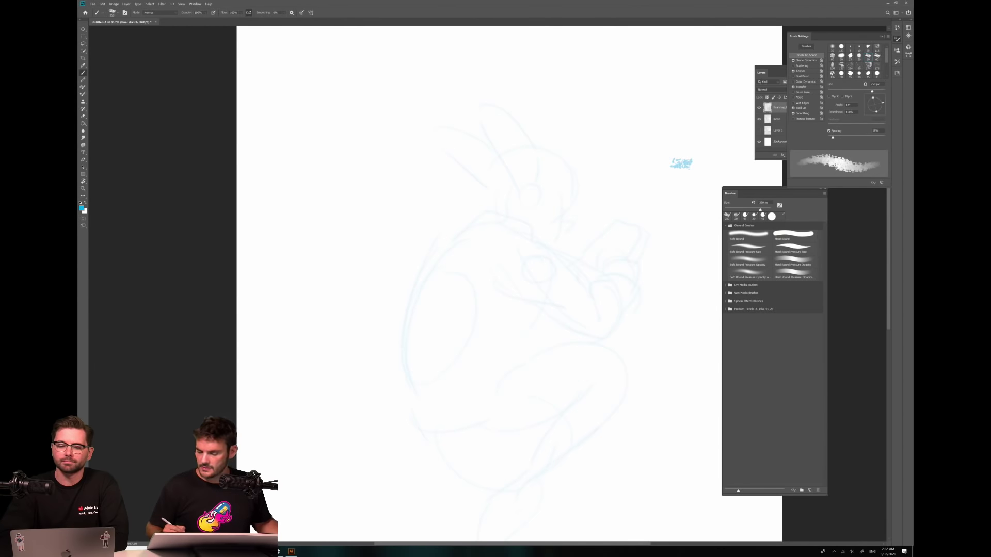
Shrink the textured brush and paint long blue test strokes beside the faint hunched figure.
key(bracketleft)
key(bracketleft)
key(bracketleft)
key(bracketleft)
key(bracketleft)
key(bracketleft)
key(bracketleft)
key(bracketleft)
key(bracketleft)
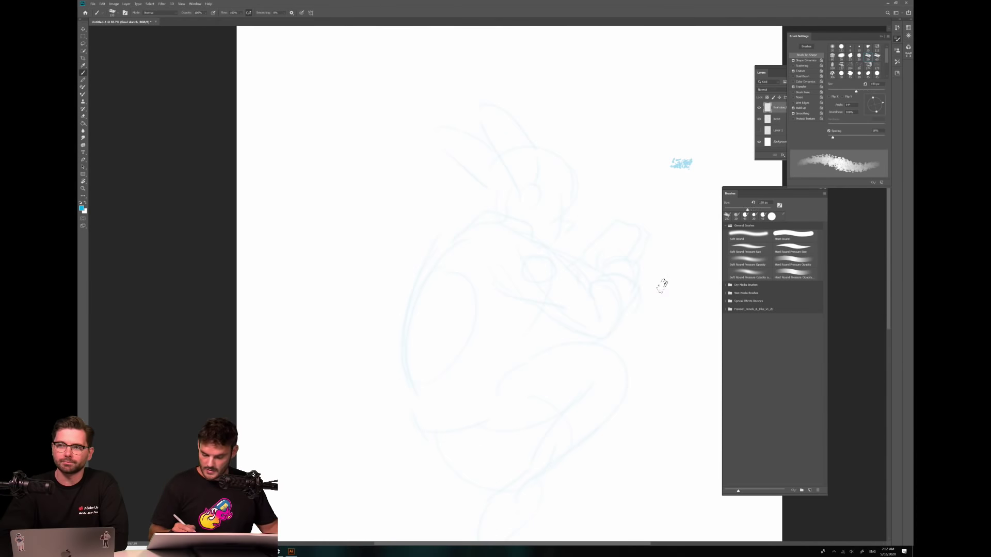
drag(669, 258, 648, 350)
mouse_move(676, 278)
mouse_down()
mouse_move(649, 353)
mouse_move(644, 446)
mouse_up()
drag(675, 337, 644, 485)
drag(680, 361, 649, 507)
drag(676, 396, 652, 477)
drag(699, 363, 663, 458)
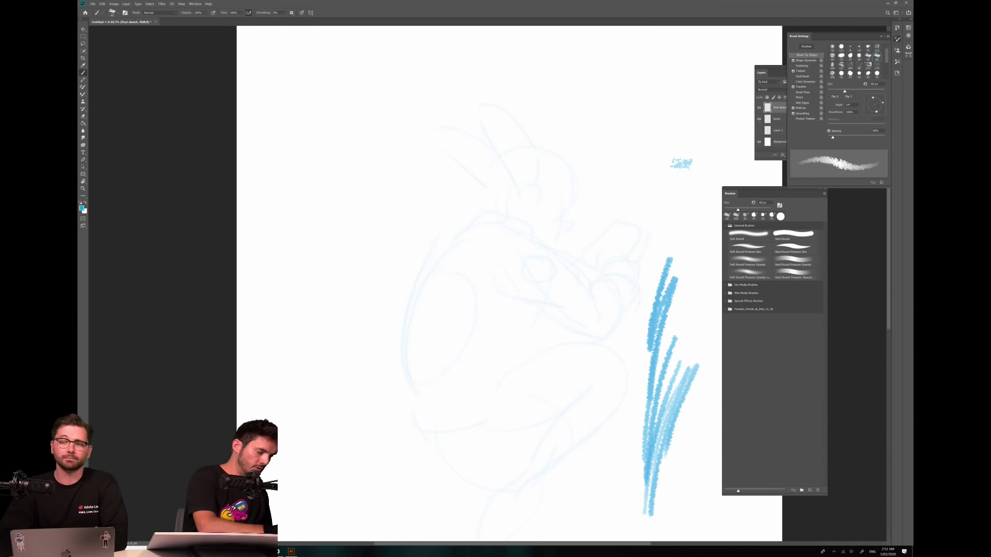
Set the foreground colour to black and paint a thick curved test stroke over the figure's arm area.
click(82, 208)
click(278, 119)
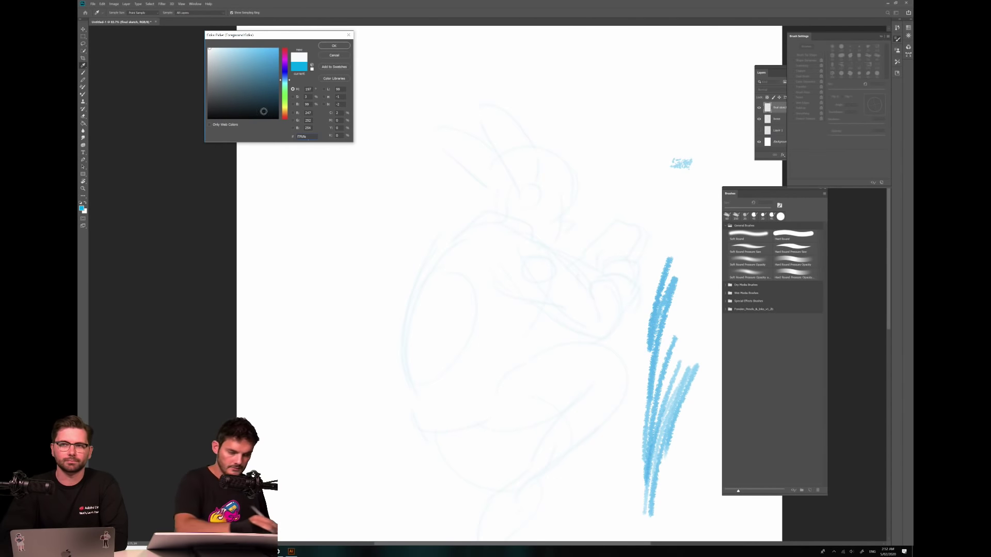
key(Return)
mouse_move(601, 262)
mouse_down()
mouse_move(579, 361)
mouse_move(584, 391)
mouse_up()
drag(588, 315, 583, 418)
drag(601, 258, 580, 397)
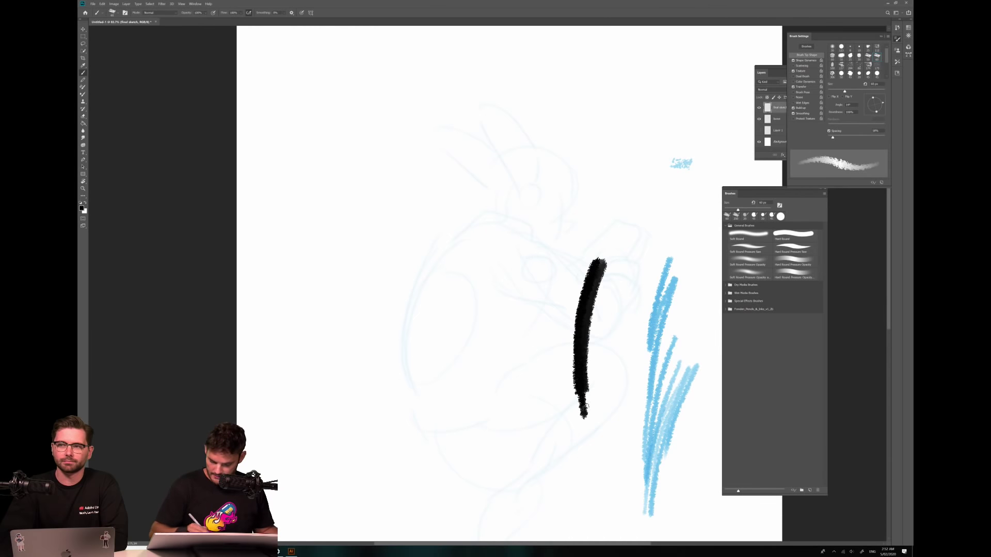
Change the foreground colour to a dark warm grey and paint overlapping test strokes beside the black one.
key(i)
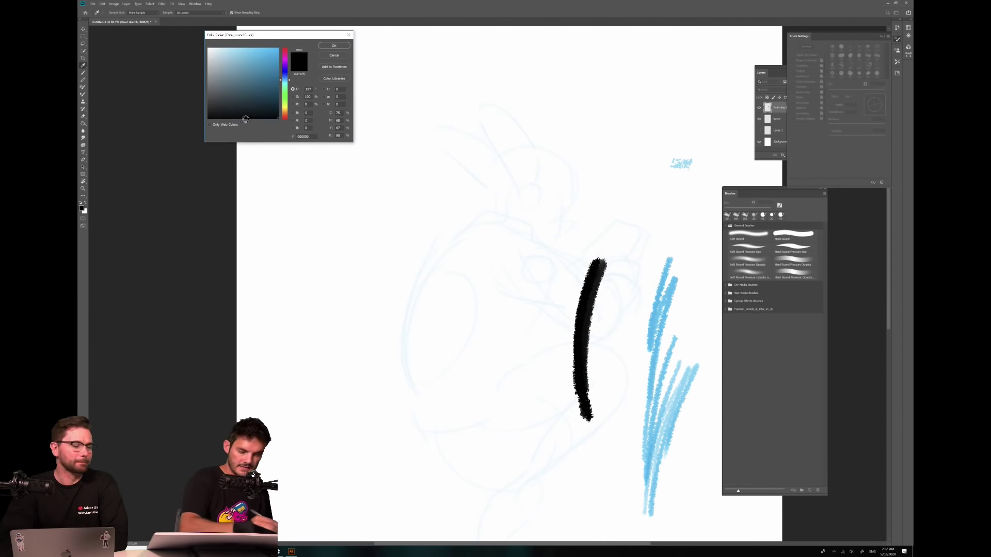
drag(285, 109, 285, 113)
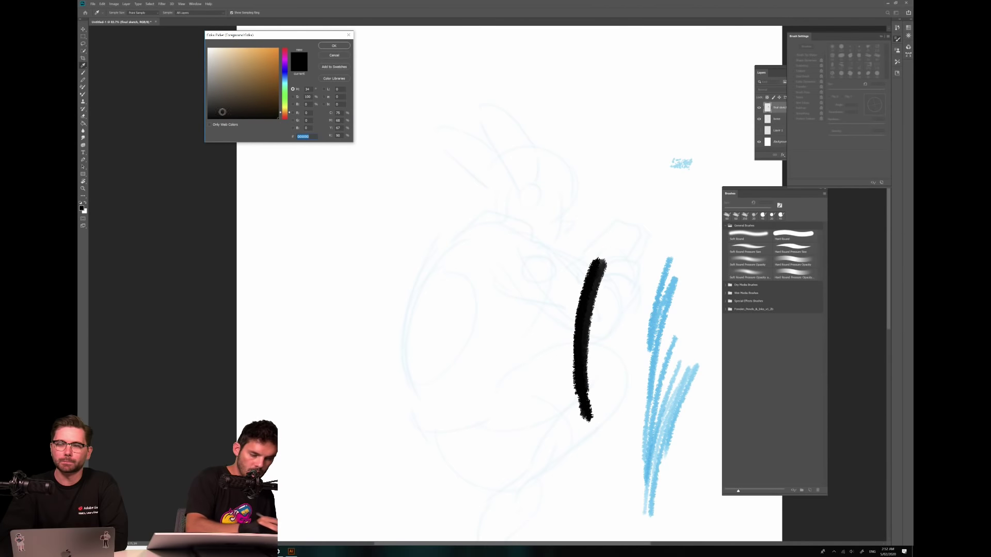
key(Return)
key(b)
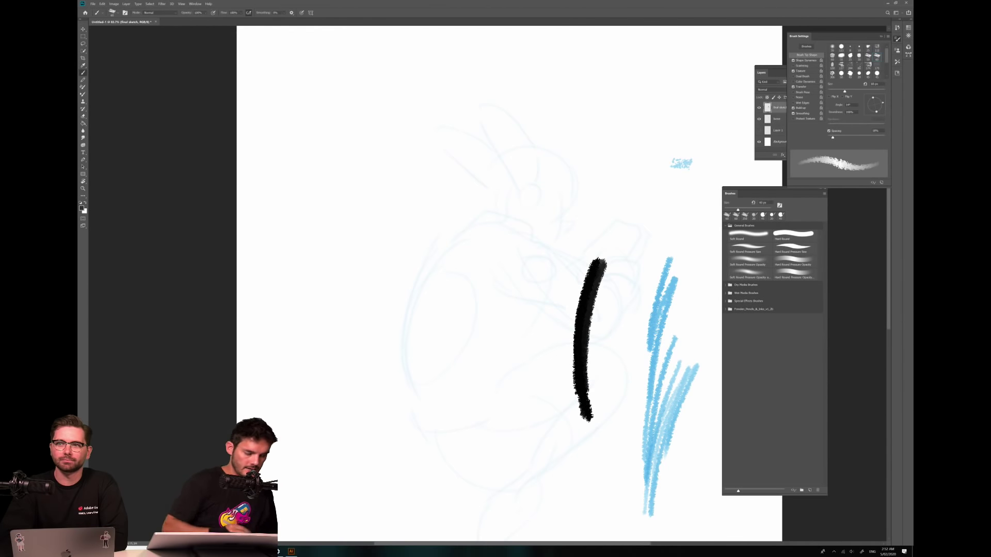
drag(593, 199, 555, 336)
mouse_move(580, 183)
mouse_down()
mouse_move(558, 335)
mouse_move(550, 330)
mouse_up()
mouse_move(559, 195)
mouse_down()
mouse_move(542, 344)
mouse_move(549, 297)
mouse_up()
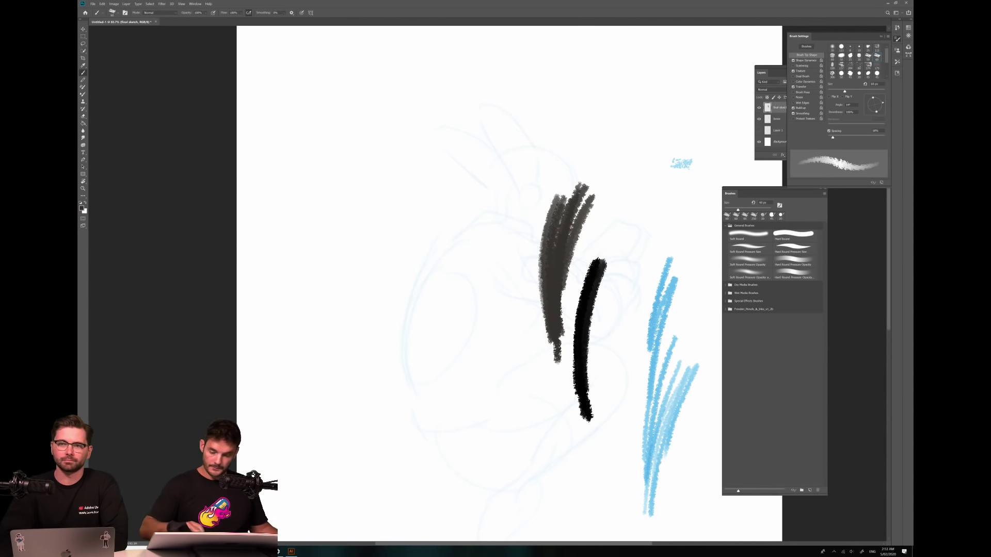
Clear all test strokes from the final sketch layer and reselect the Pencil: Blue brush from the Frenden set.
scroll(488, 284, down, 4)
key(ctrl+a)
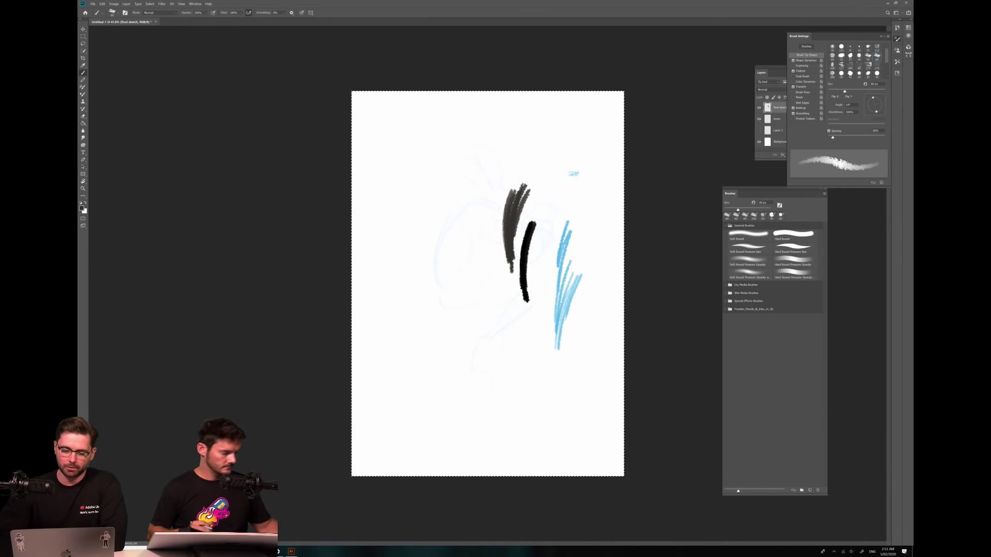
key(Delete)
key(ctrl+d)
click(725, 309)
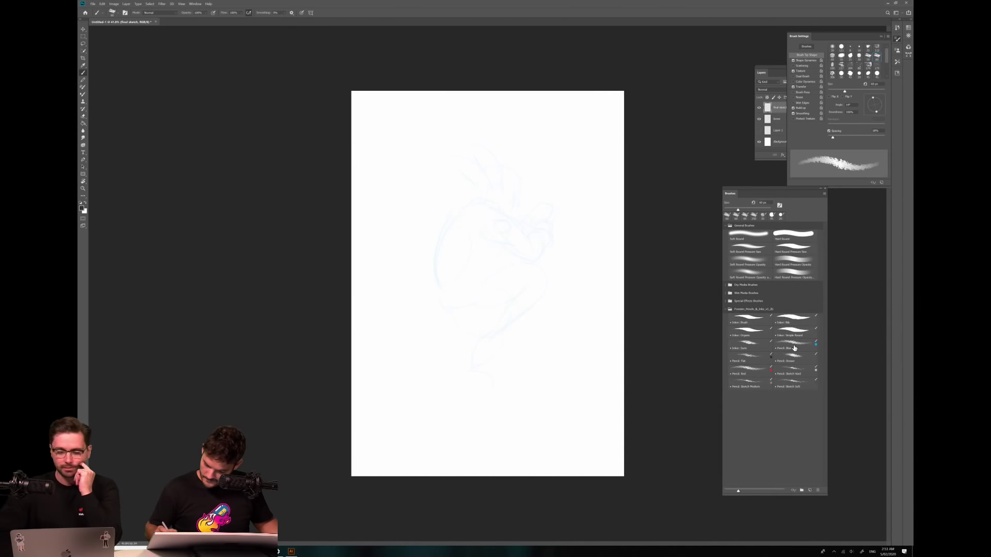
click(795, 345)
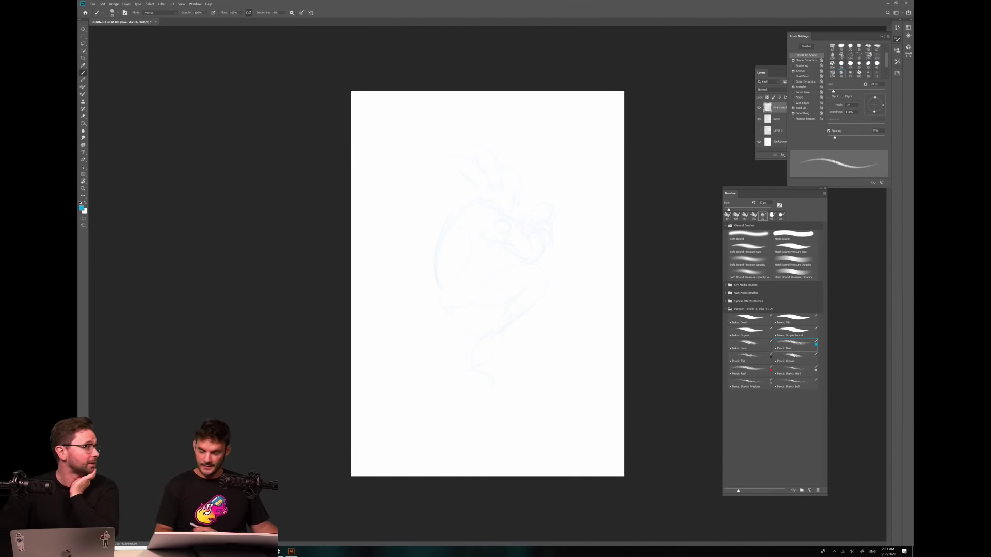
Trace the figure's curved back and the jacket's front fold in blue, undoing and redrawing the fold's lower end.
key(ctrl+equal)
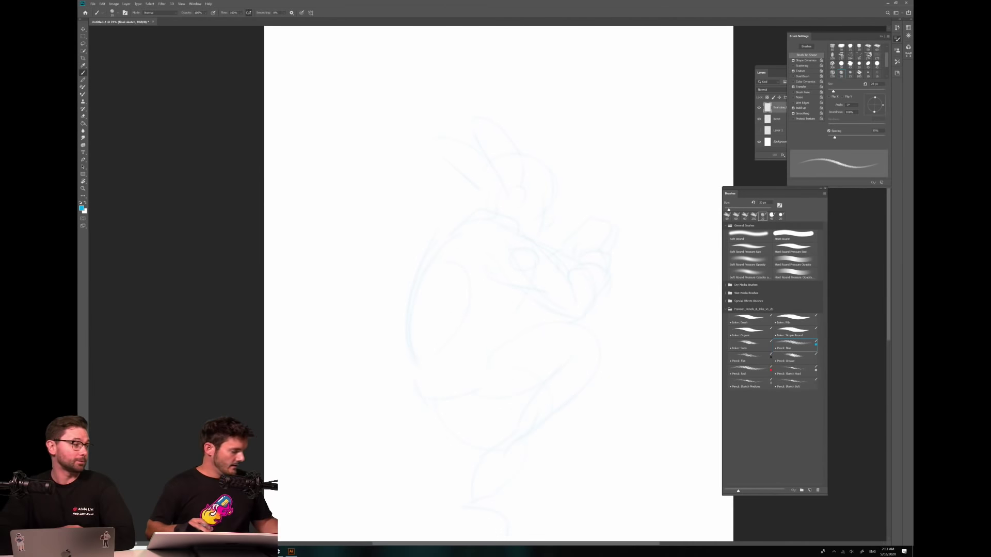
key(ctrl+equal)
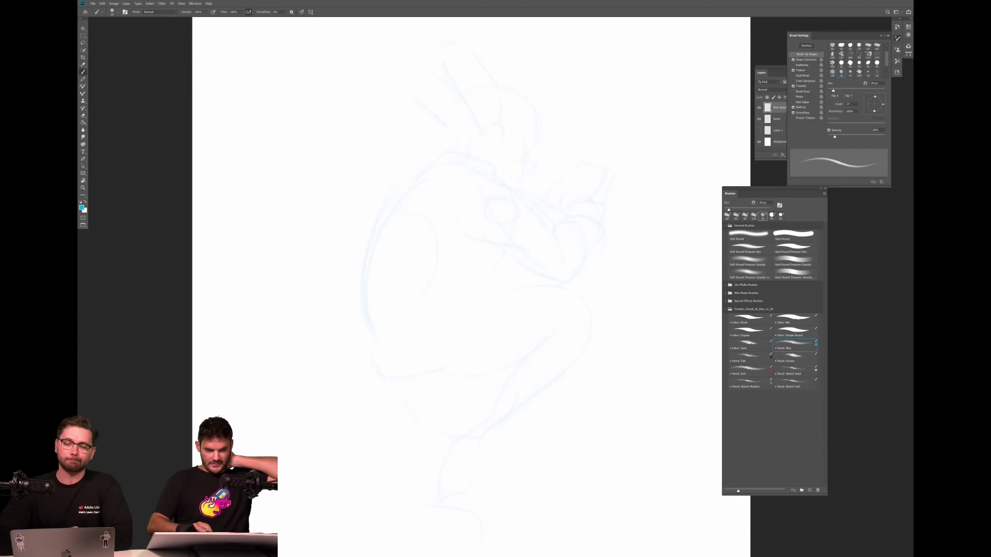
key(ctrl+minus)
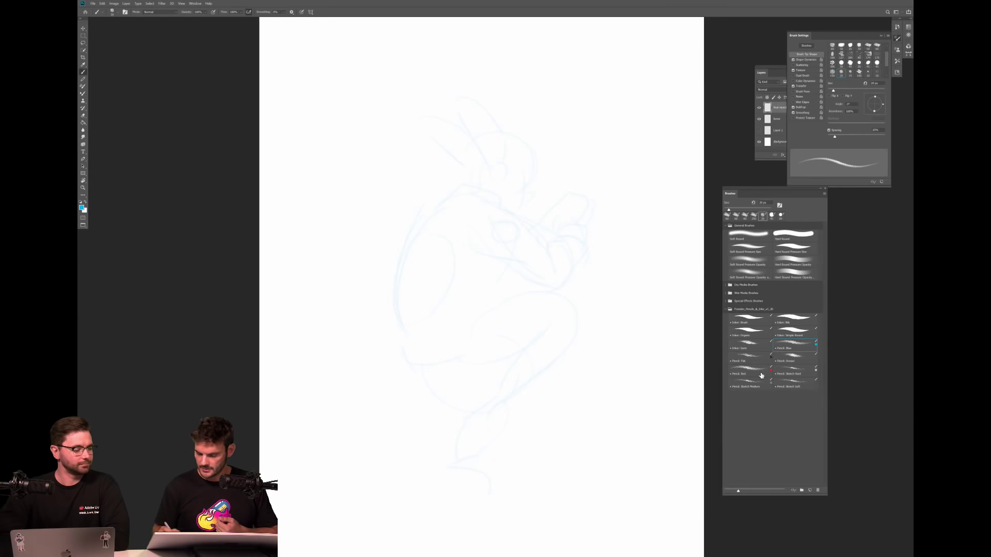
mouse_move(444, 200)
mouse_down()
mouse_move(403, 251)
mouse_move(396, 282)
mouse_move(410, 364)
mouse_up()
mouse_move(502, 260)
mouse_down()
mouse_move(480, 298)
mouse_move(463, 314)
mouse_up()
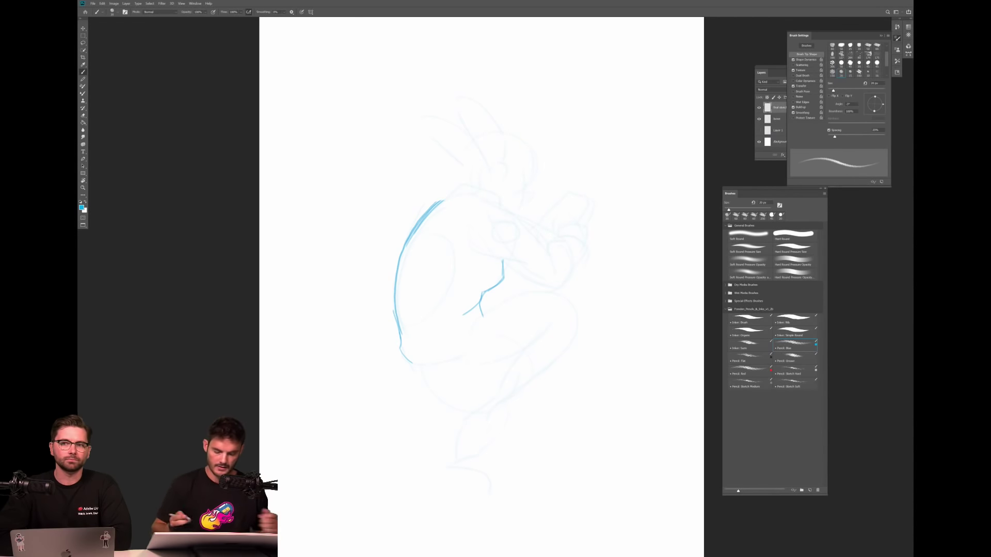
key(ctrl+z)
key(ctrl+z)
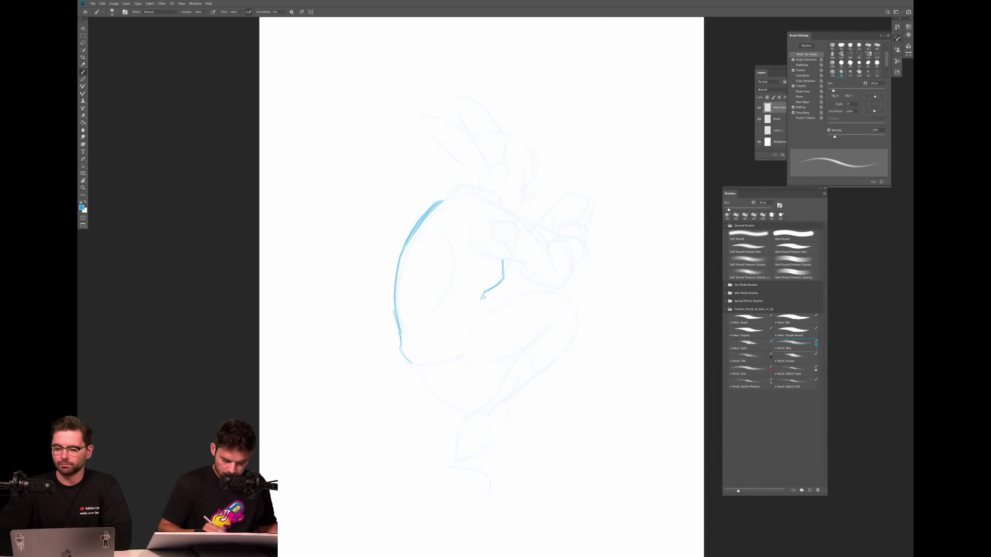
drag(482, 293, 483, 314)
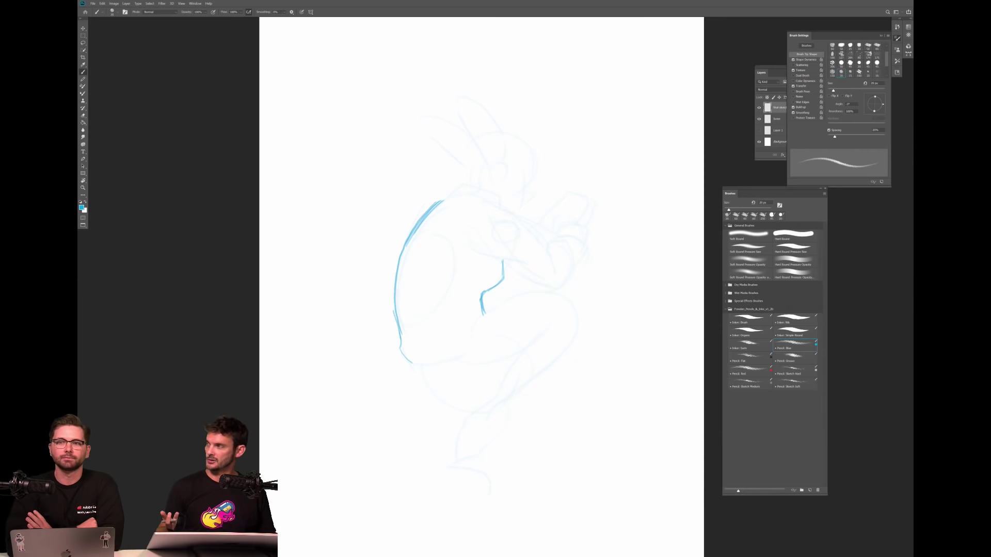
Complete the jacket body with its rounded lower hem, an inner line along the back and a collar.
mouse_move(442, 200)
mouse_down()
mouse_move(461, 194)
mouse_move(426, 240)
mouse_move(413, 298)
mouse_move(417, 350)
mouse_move(430, 369)
mouse_move(467, 352)
mouse_move(481, 307)
mouse_move(447, 363)
mouse_up()
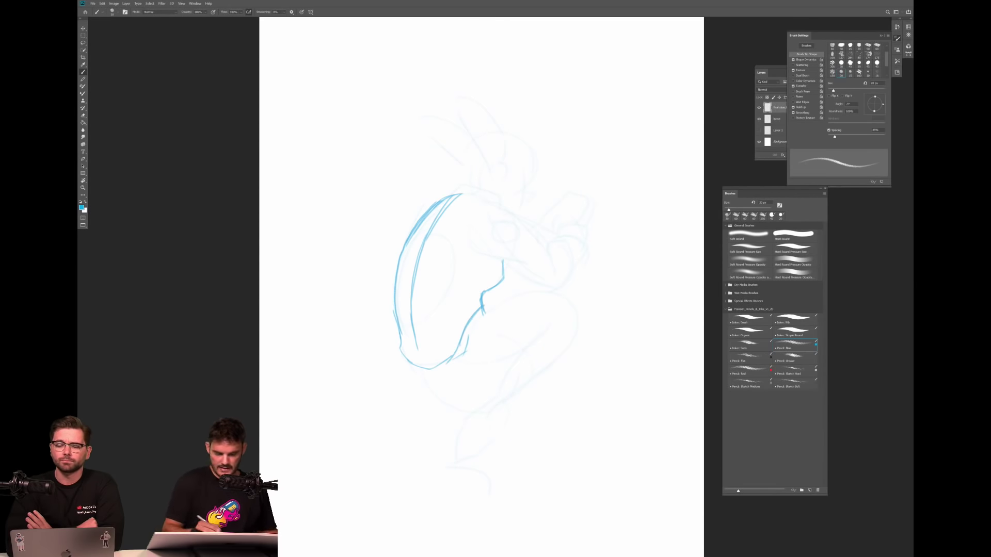
drag(454, 196, 475, 195)
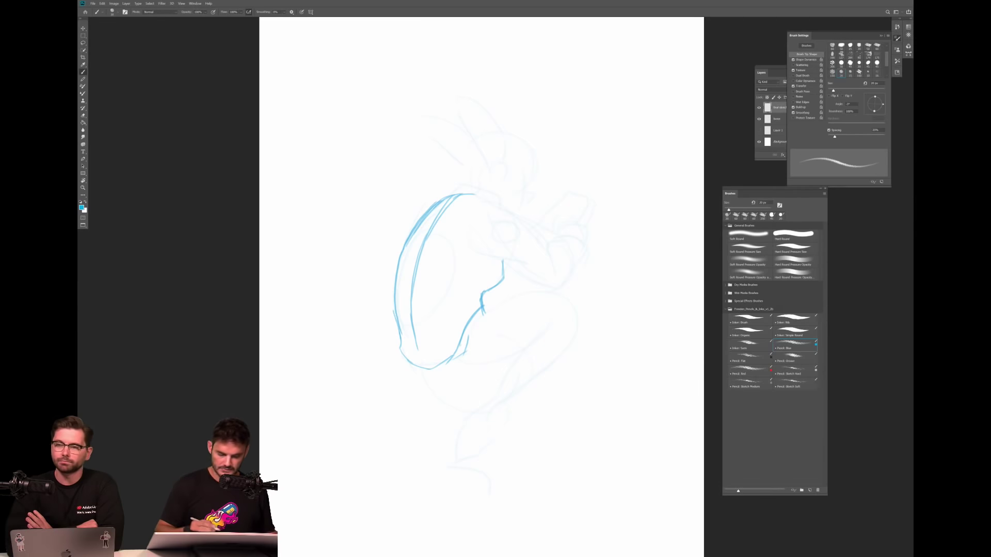
mouse_move(447, 196)
mouse_down()
mouse_move(464, 182)
mouse_move(488, 186)
mouse_move(510, 194)
mouse_move(507, 210)
mouse_up()
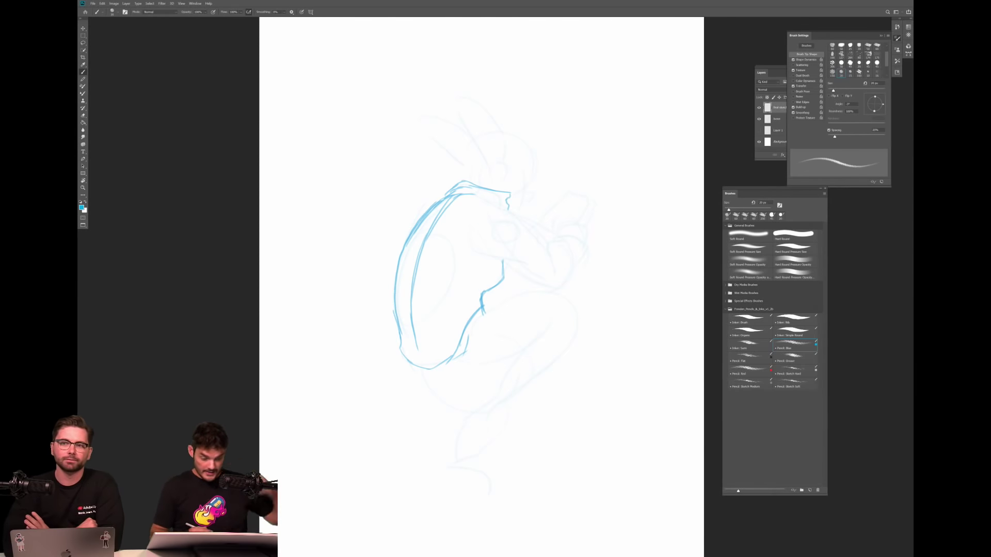
Draw the jacket sleeve from the shoulder to the elbow, with its underside and crease lines at the bend.
mouse_move(474, 198)
mouse_down()
mouse_move(514, 216)
mouse_move(553, 263)
mouse_up()
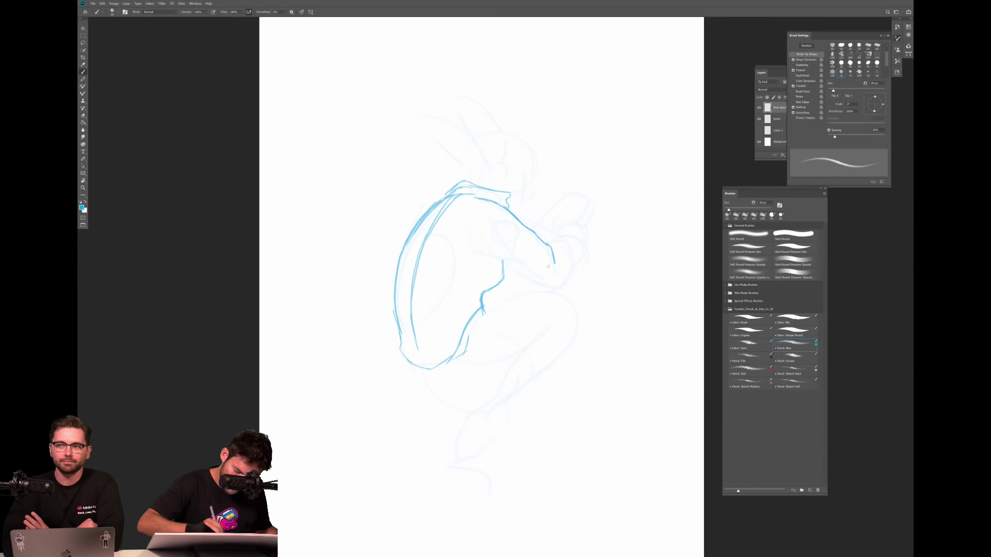
mouse_move(467, 239)
mouse_down()
mouse_move(551, 296)
mouse_move(467, 239)
mouse_up()
drag(554, 264, 551, 249)
drag(483, 253, 556, 287)
mouse_move(547, 250)
mouse_down()
mouse_move(552, 268)
mouse_move(558, 253)
mouse_up()
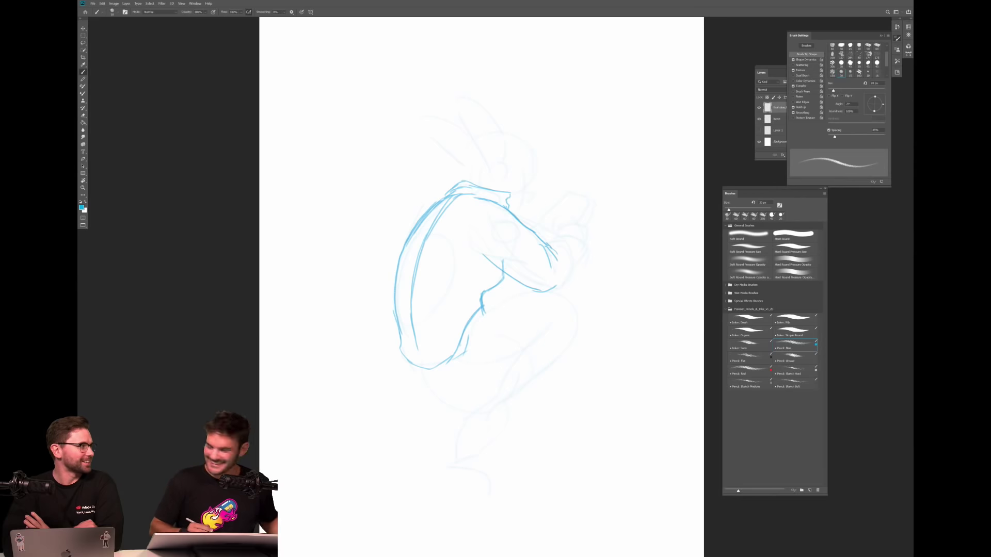
Try to draw the raised forearm and its sleeve cuff over the faint guide lines.
mouse_move(543, 243)
mouse_down()
mouse_move(579, 243)
mouse_move(575, 266)
mouse_move(579, 259)
mouse_move(550, 291)
mouse_up()
drag(562, 227, 584, 235)
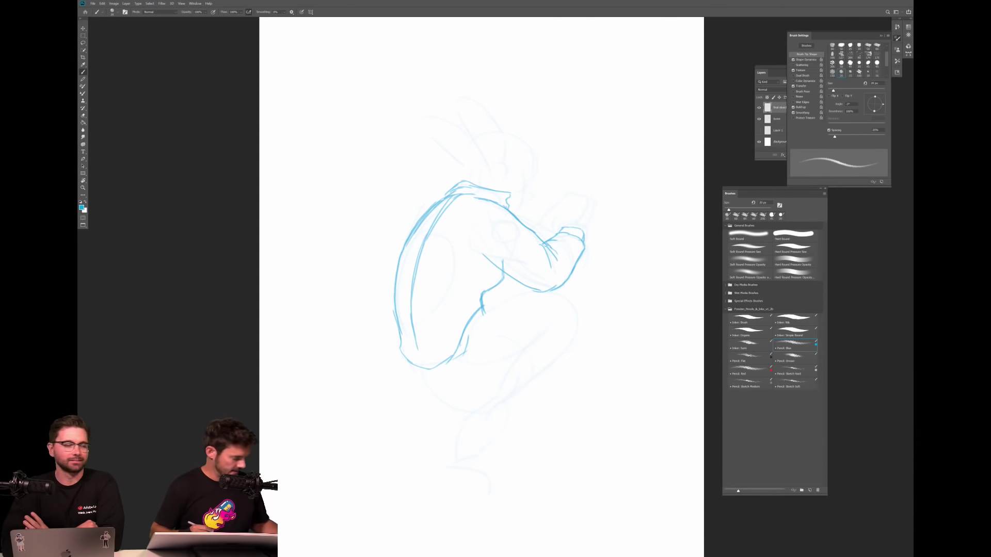
key(ctrl+z)
key(ctrl+z)
key(ctrl+z)
key(ctrl+z)
key(ctrl+z)
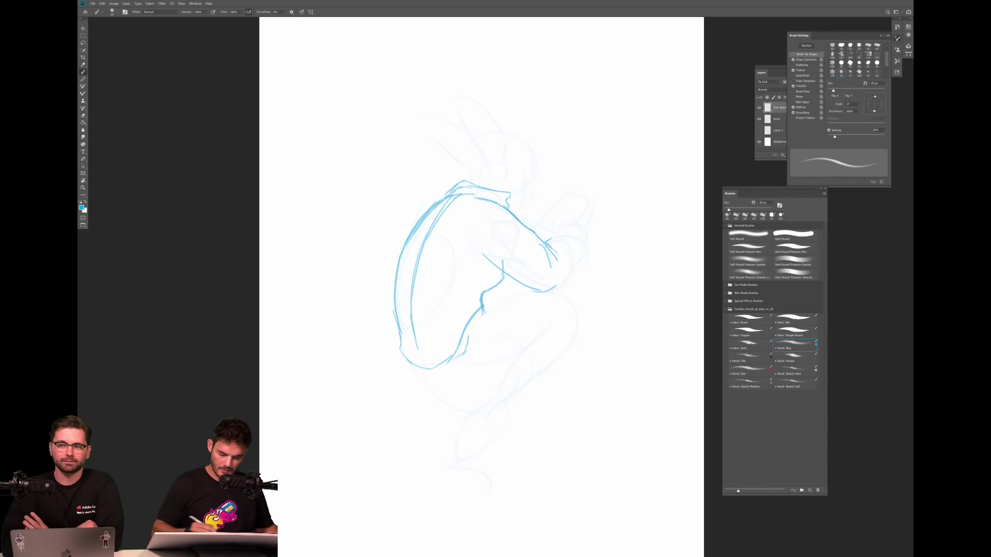
Add the armhole seam, a round sleeve patch and a large oval on the jacket's back, and draw the forearm with its cuff.
mouse_move(508, 221)
mouse_down()
mouse_move(516, 222)
mouse_move(481, 257)
mouse_up()
mouse_move(400, 254)
mouse_down()
mouse_move(459, 243)
mouse_move(445, 320)
mouse_up()
drag(394, 289, 449, 311)
mouse_move(542, 242)
mouse_down()
mouse_move(559, 264)
mouse_move(546, 249)
mouse_move(559, 240)
mouse_move(578, 256)
mouse_move(540, 290)
mouse_up()
drag(561, 236, 582, 250)
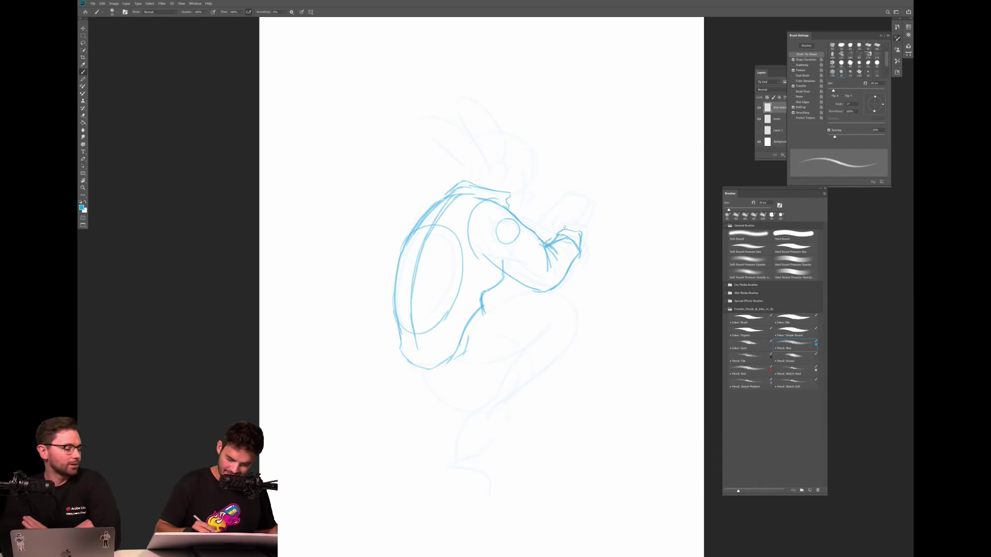
Sketch the hand above the cuff, erase the rough finger lines and redraw them with the Pencil: Blue brush.
mouse_move(558, 228)
mouse_down()
mouse_move(577, 248)
mouse_move(586, 217)
mouse_up()
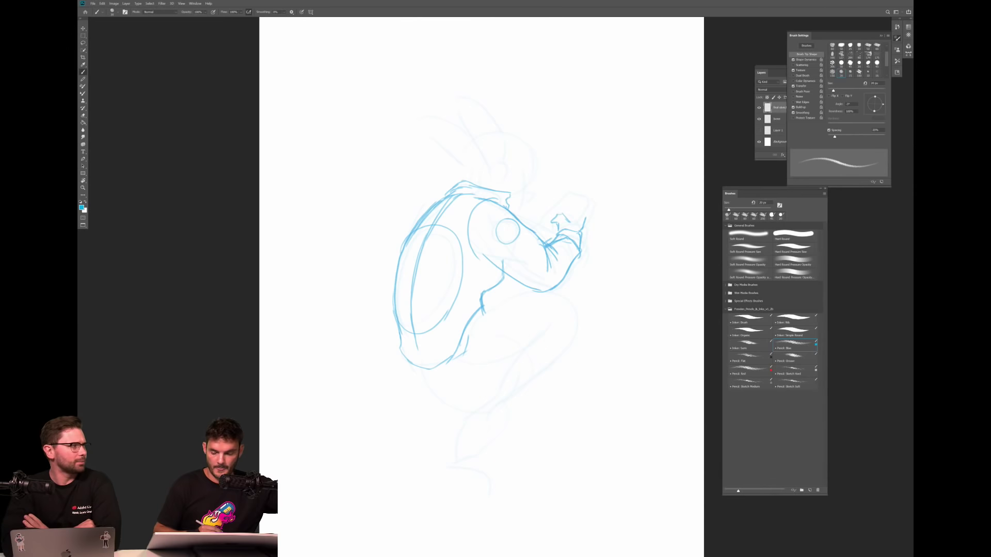
key(e)
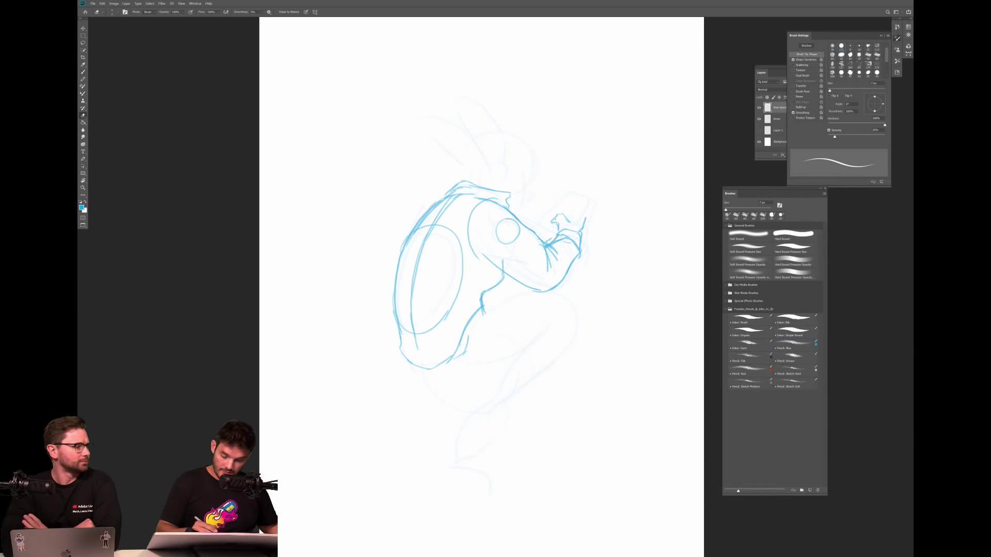
drag(557, 214, 553, 235)
key(b)
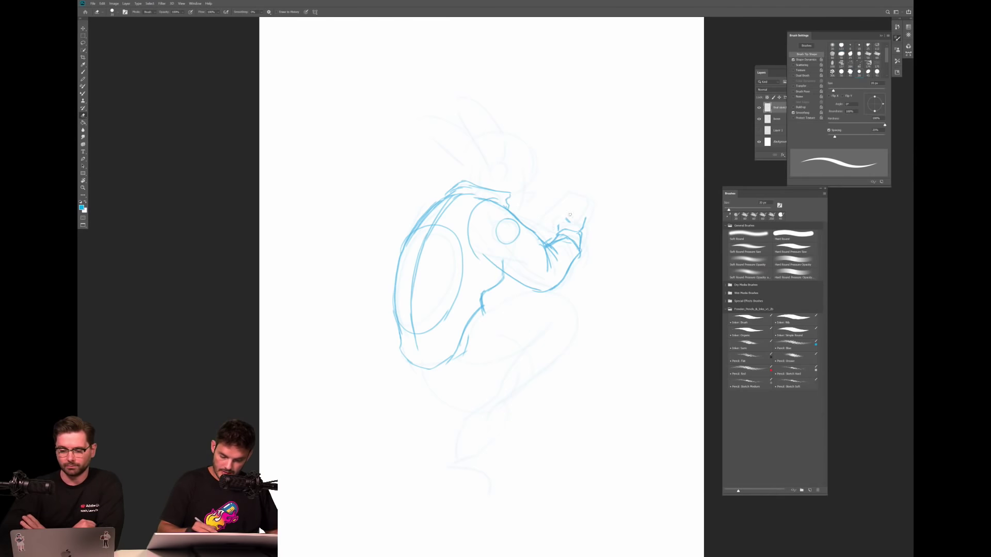
click(794, 343)
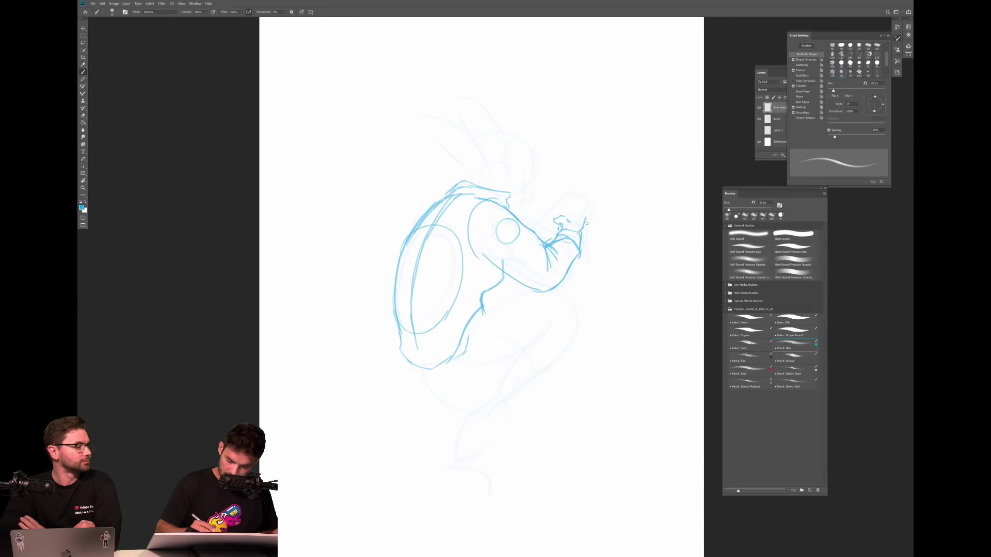
drag(569, 222, 588, 206)
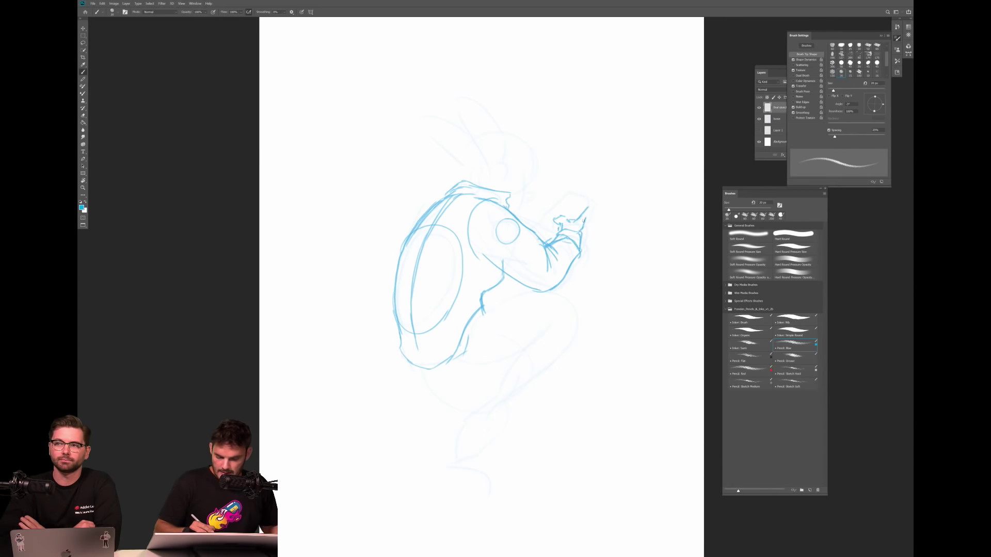
Draw the tilted phone in the raised hand, erase its rough outer edge and redraw the outline beside the fingers.
mouse_move(588, 198)
mouse_down()
mouse_move(566, 190)
mouse_move(541, 223)
mouse_move(568, 217)
mouse_move(558, 222)
mouse_move(565, 195)
mouse_move(554, 208)
mouse_move(582, 198)
mouse_move(563, 214)
mouse_up()
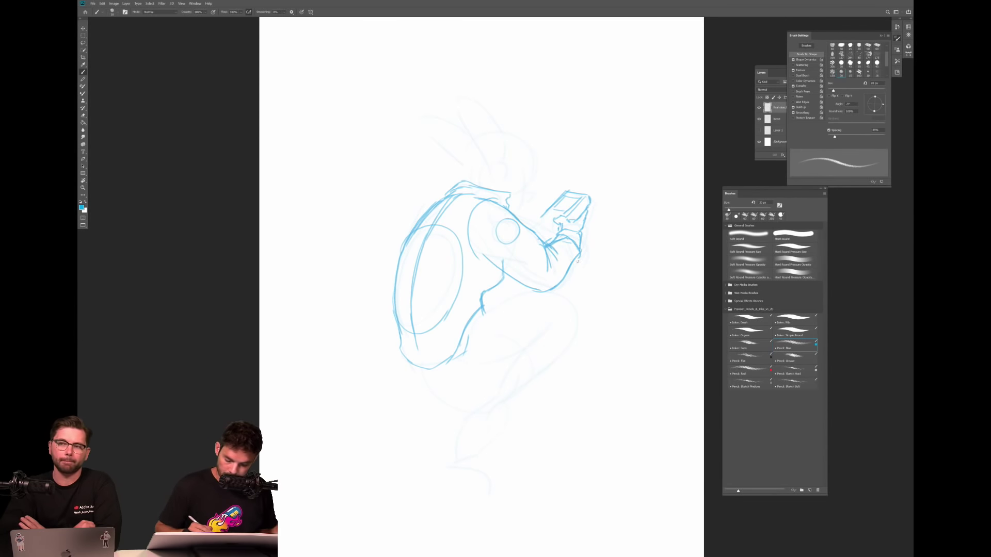
key(e)
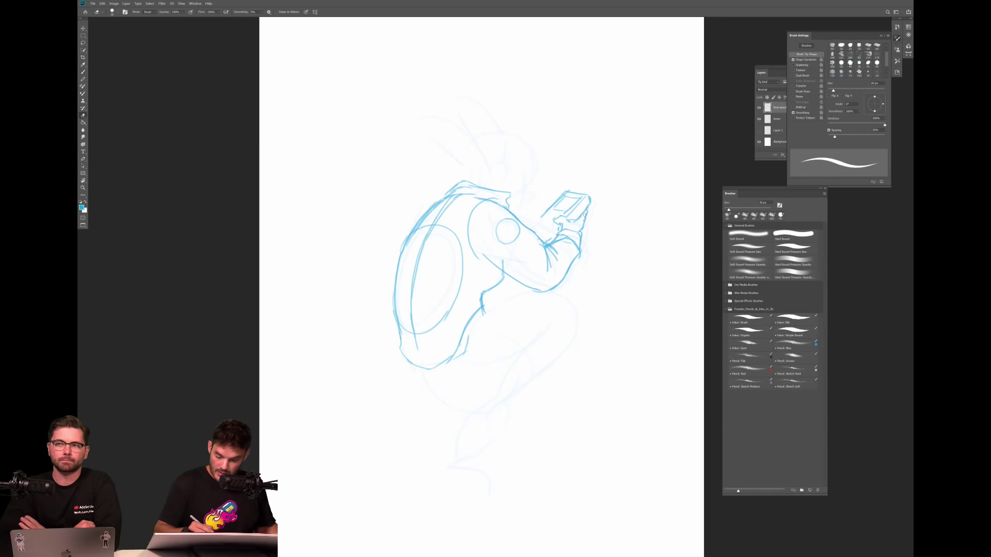
mouse_move(588, 195)
mouse_down()
mouse_move(581, 242)
mouse_move(588, 203)
mouse_move(573, 223)
mouse_up()
key(b)
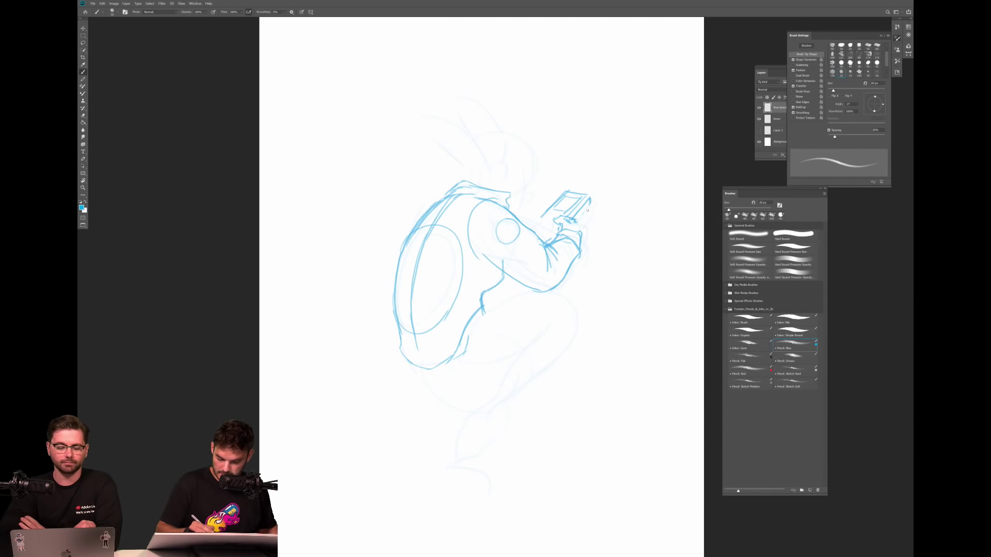
key(e)
mouse_move(586, 212)
mouse_down()
mouse_move(590, 195)
mouse_move(587, 218)
mouse_up()
key(b)
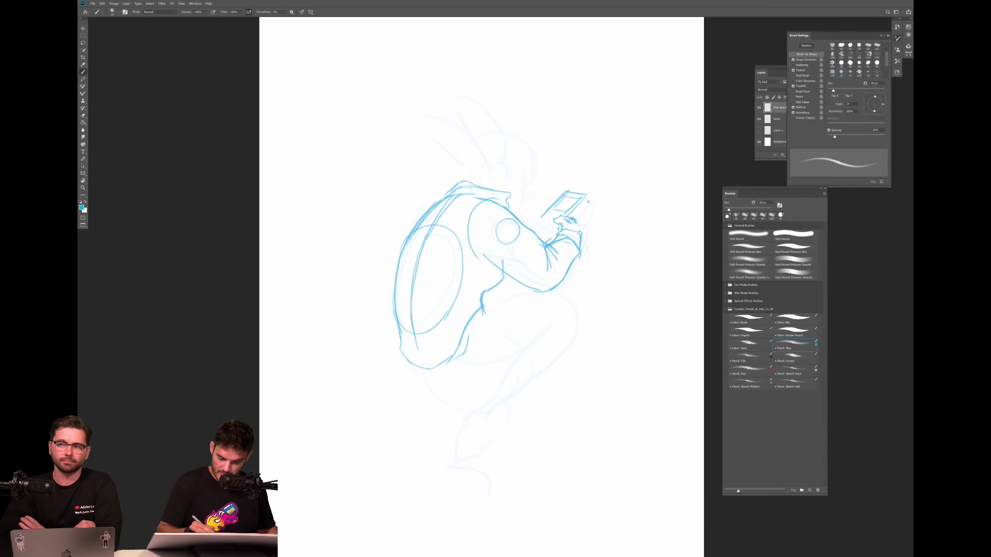
mouse_move(584, 218)
mouse_down()
mouse_move(580, 232)
mouse_move(546, 210)
mouse_up()
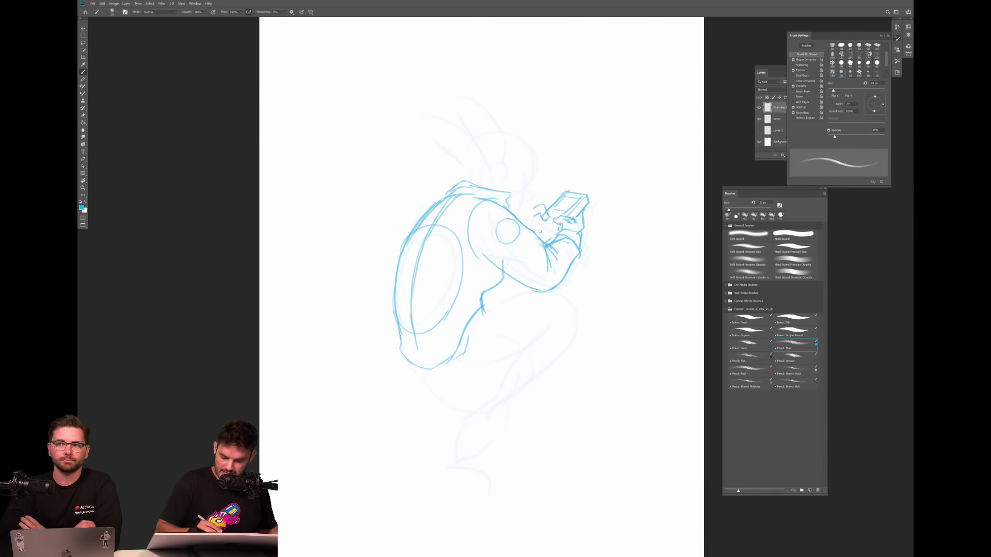
Erase the rough marks beside the phone and draw the second hand gripping its near side.
key(e)
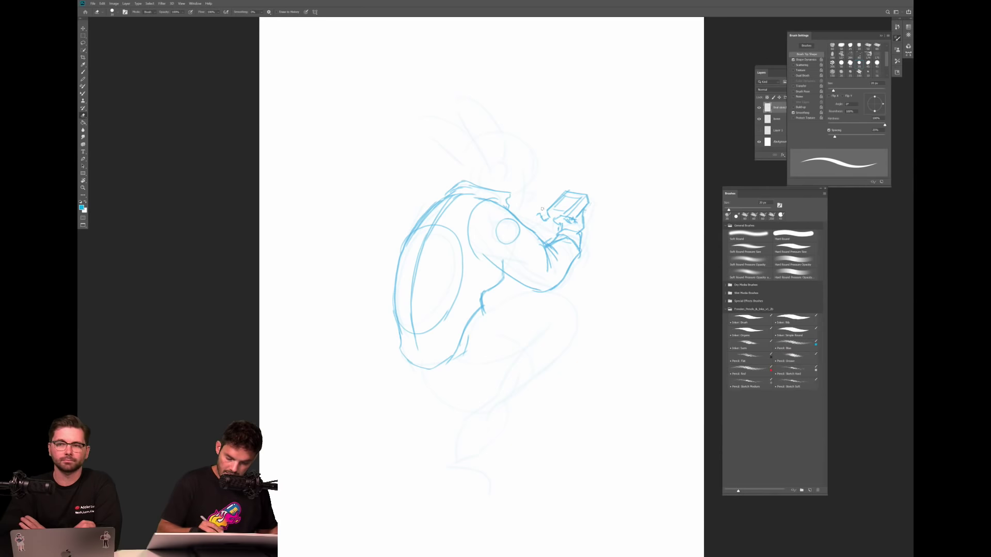
key(b)
mouse_move(533, 219)
mouse_down()
mouse_move(543, 212)
mouse_move(529, 212)
mouse_move(552, 234)
mouse_move(562, 225)
mouse_up()
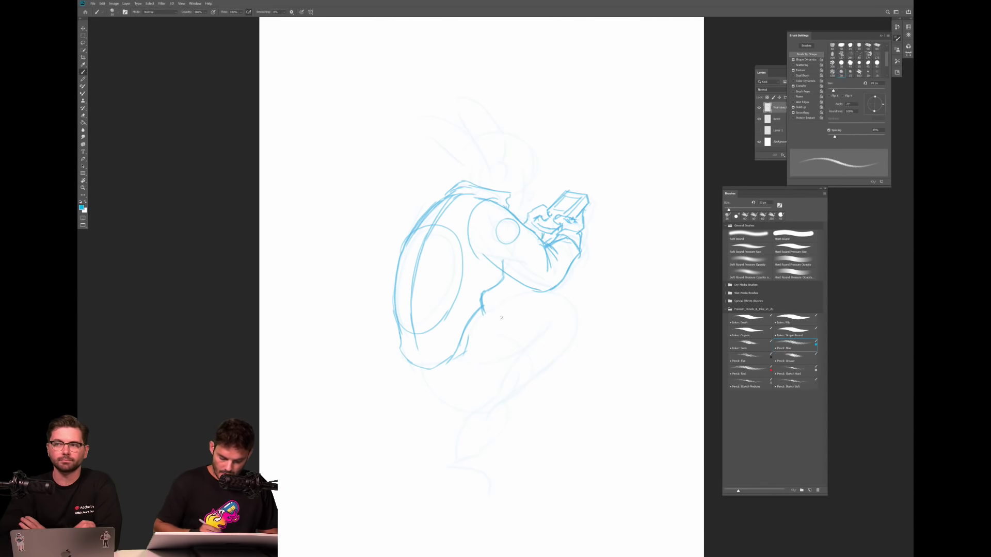
Draw the jacket's front and lower hem down to the seat curve, and add detail lines to the second hand.
drag(517, 282, 492, 290)
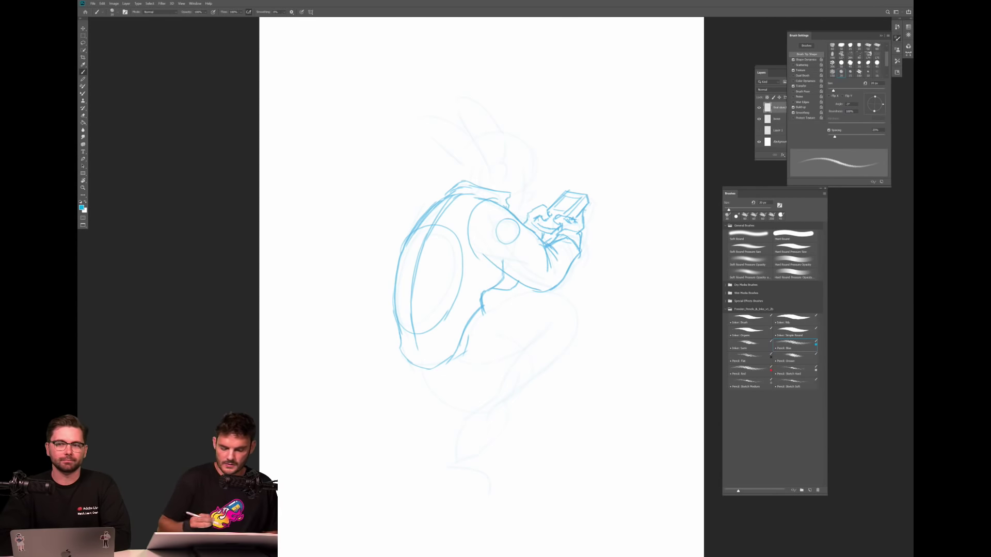
drag(405, 360, 435, 391)
mouse_move(399, 343)
mouse_down()
mouse_move(432, 354)
mouse_move(485, 304)
mouse_up()
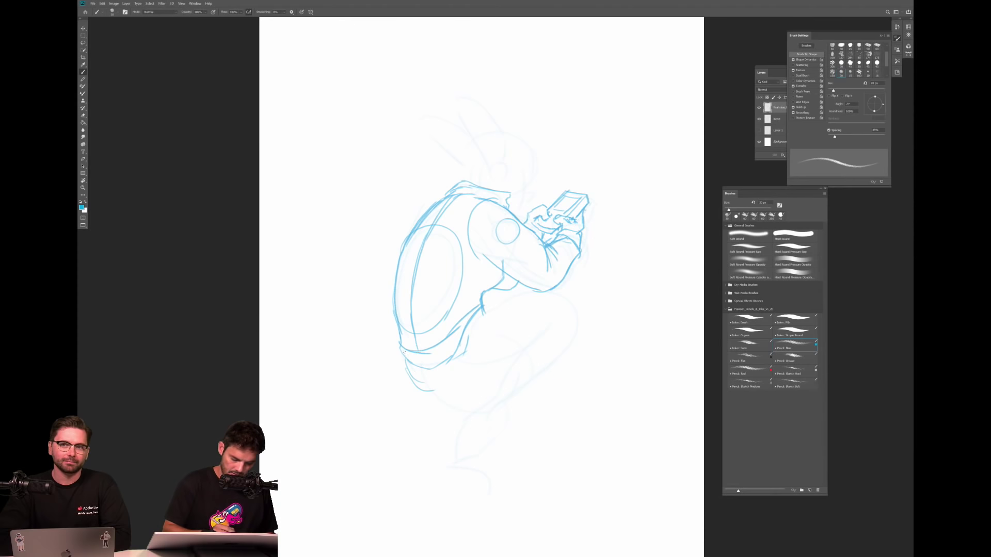
drag(395, 319, 407, 359)
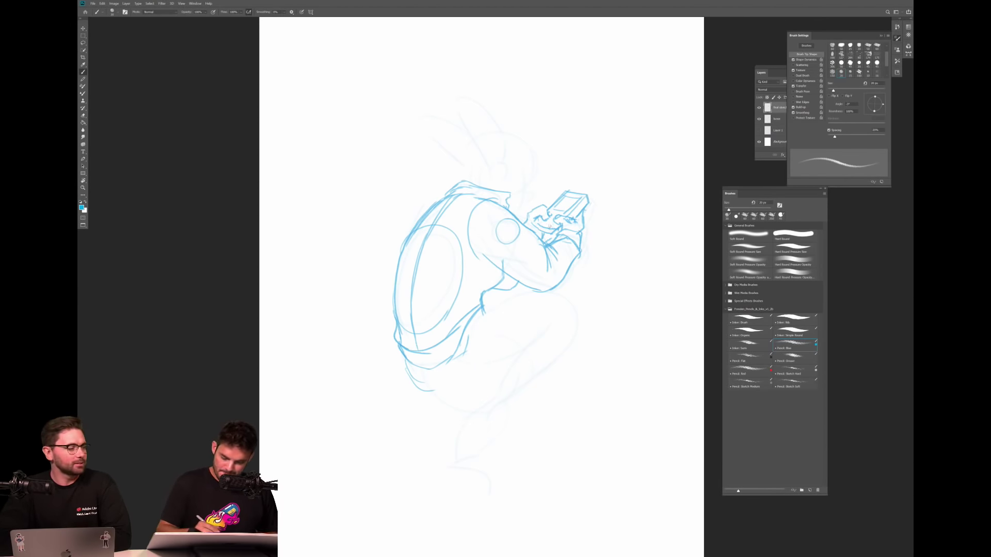
mouse_move(536, 222)
mouse_down()
mouse_move(536, 233)
mouse_move(561, 230)
mouse_up()
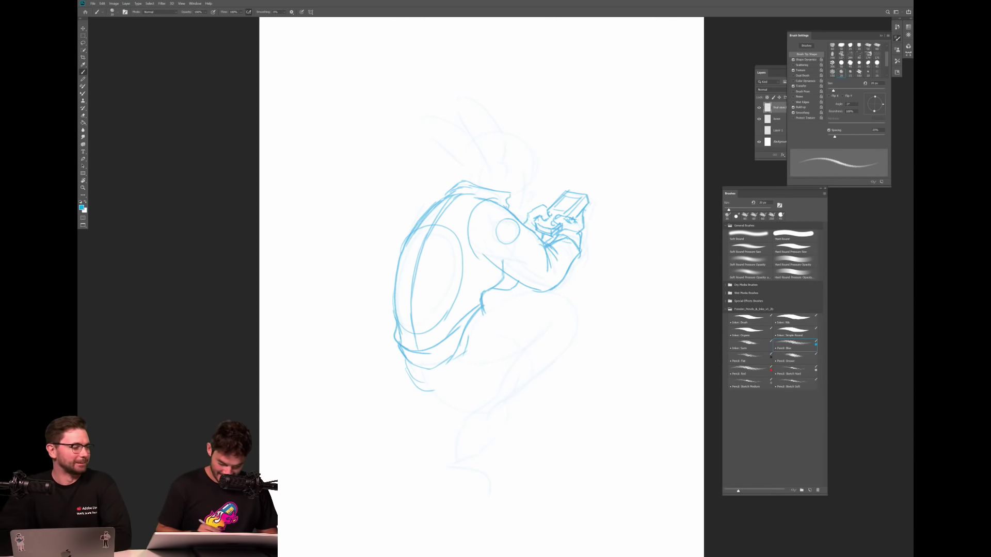
Draw the near thigh from the seat to the bent knee, with a stitched tear mark on its side.
mouse_move(416, 388)
mouse_down()
mouse_move(490, 383)
mouse_move(504, 370)
mouse_up()
mouse_move(477, 316)
mouse_down()
mouse_move(516, 297)
mouse_move(533, 345)
mouse_up()
mouse_move(522, 297)
mouse_down()
mouse_move(538, 356)
mouse_move(508, 367)
mouse_up()
mouse_move(505, 296)
mouse_down()
mouse_move(528, 303)
mouse_move(496, 343)
mouse_move(514, 335)
mouse_move(493, 345)
mouse_up()
Add short ribbing lines across the jacket's waistband.
drag(414, 353, 412, 369)
mouse_move(422, 347)
mouse_down()
mouse_move(418, 369)
mouse_move(436, 361)
mouse_up()
drag(449, 338, 445, 354)
drag(458, 333, 453, 345)
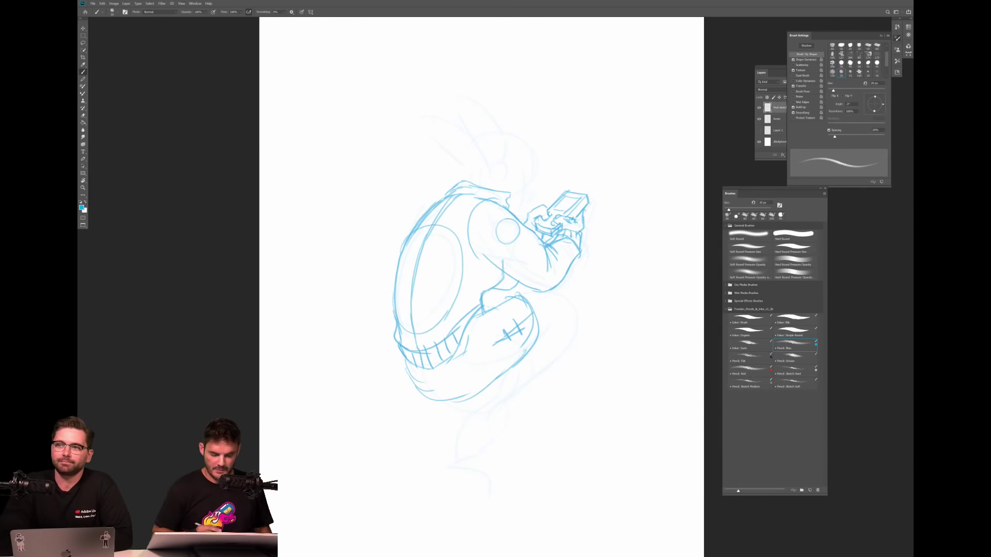
Erase the round sleeve patch, and draw a rectangular panel with horizontal bars and short text-like lines on the jacket's back.
key(e)
drag(496, 241, 508, 216)
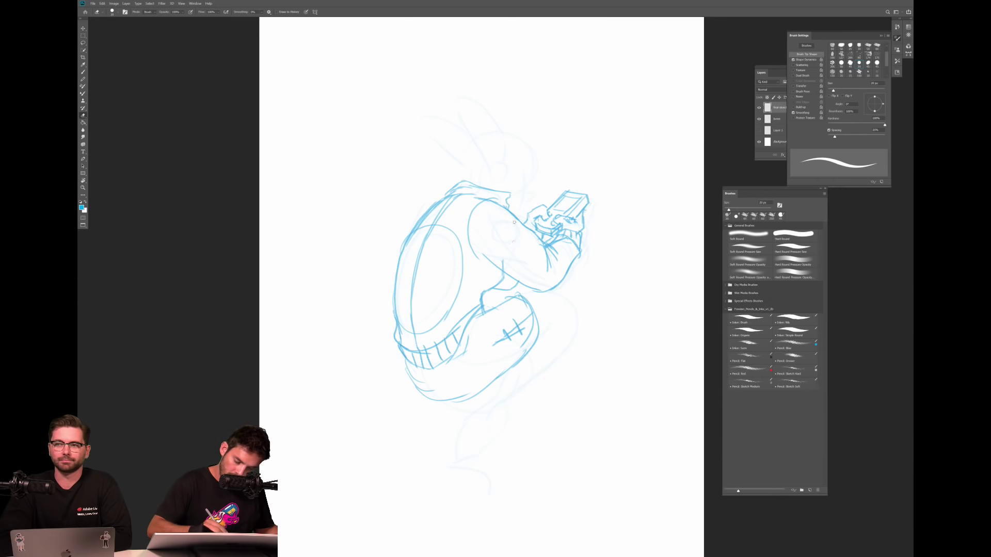
key(b)
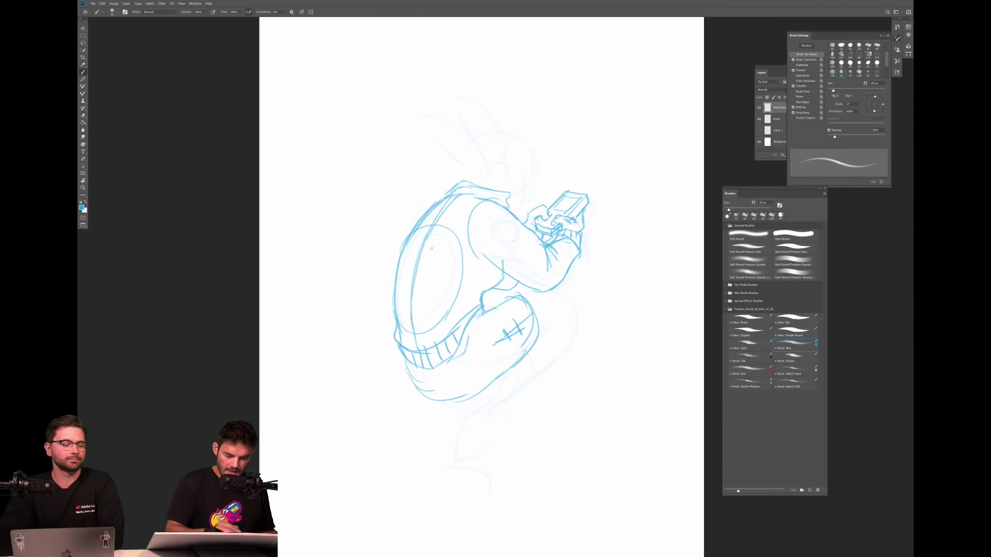
mouse_move(411, 247)
mouse_down()
mouse_move(443, 258)
mouse_move(448, 234)
mouse_move(434, 254)
mouse_move(452, 272)
mouse_move(442, 315)
mouse_move(408, 323)
mouse_up()
mouse_move(398, 271)
mouse_down()
mouse_move(392, 320)
mouse_move(438, 280)
mouse_up()
mouse_move(416, 294)
mouse_down()
mouse_move(432, 292)
mouse_move(407, 297)
mouse_move(411, 317)
mouse_up()
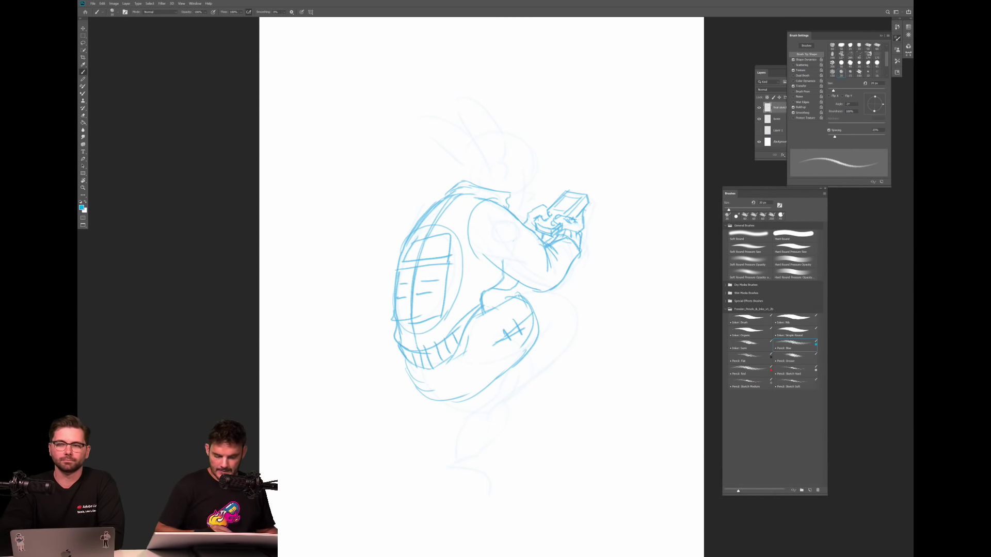
Redraw the round sleeve patch with a diamond inside and a wavy line toward the elbow, and sharpen the collar tip.
mouse_move(511, 214)
mouse_down()
mouse_move(509, 243)
mouse_move(521, 239)
mouse_move(503, 230)
mouse_move(542, 262)
mouse_up()
drag(542, 255, 558, 265)
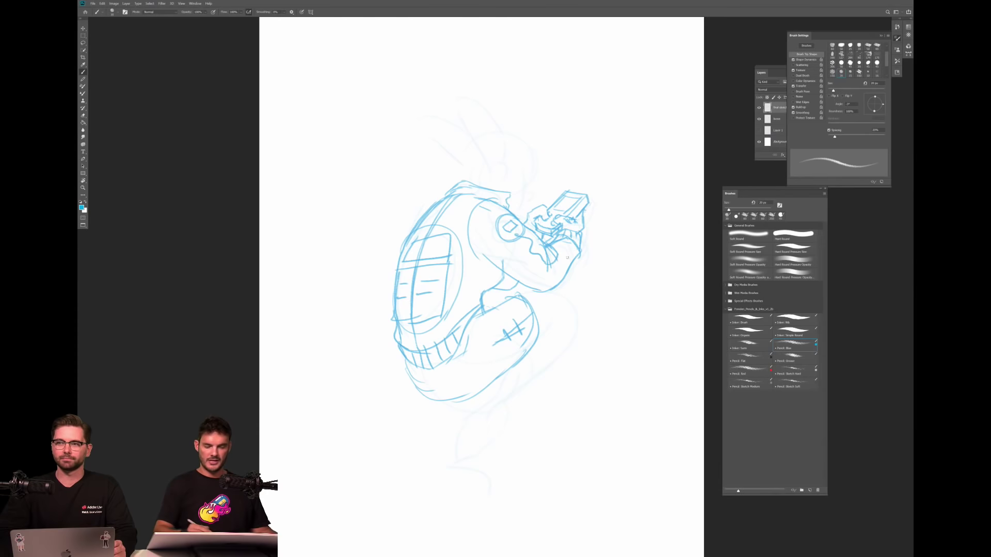
drag(501, 200, 511, 191)
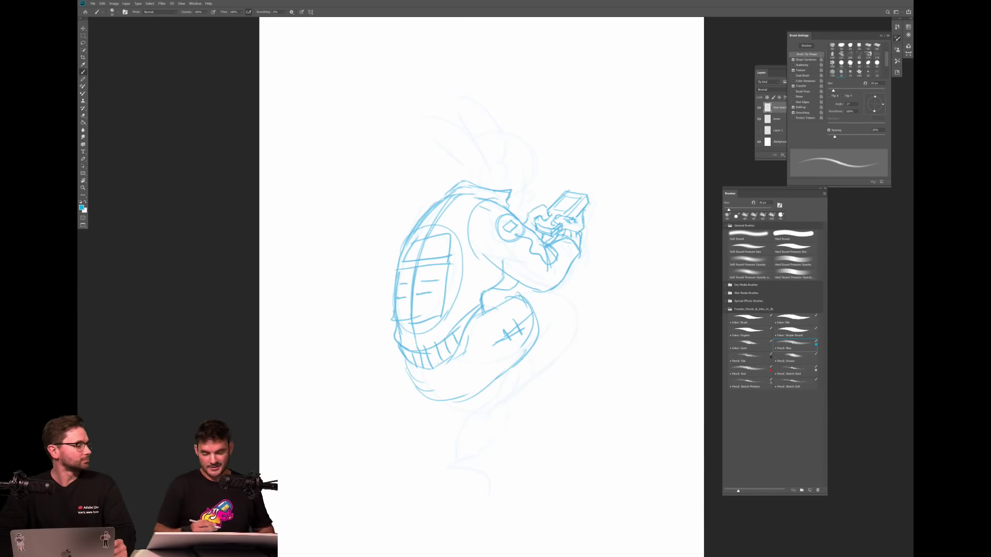
Draw the far leg's knee beneath the elbow and both edges of the shin slanting down toward the foot.
drag(520, 296, 565, 296)
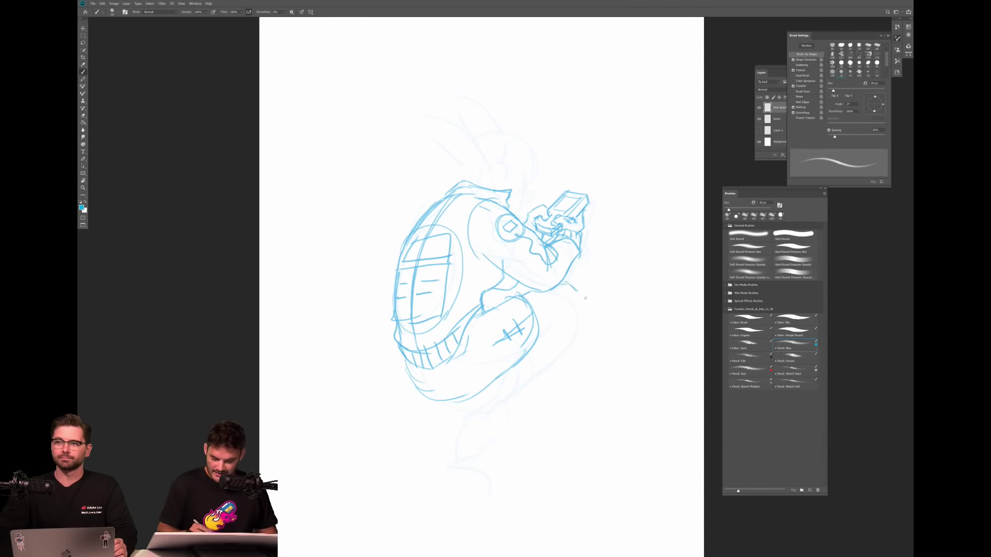
drag(579, 292, 583, 314)
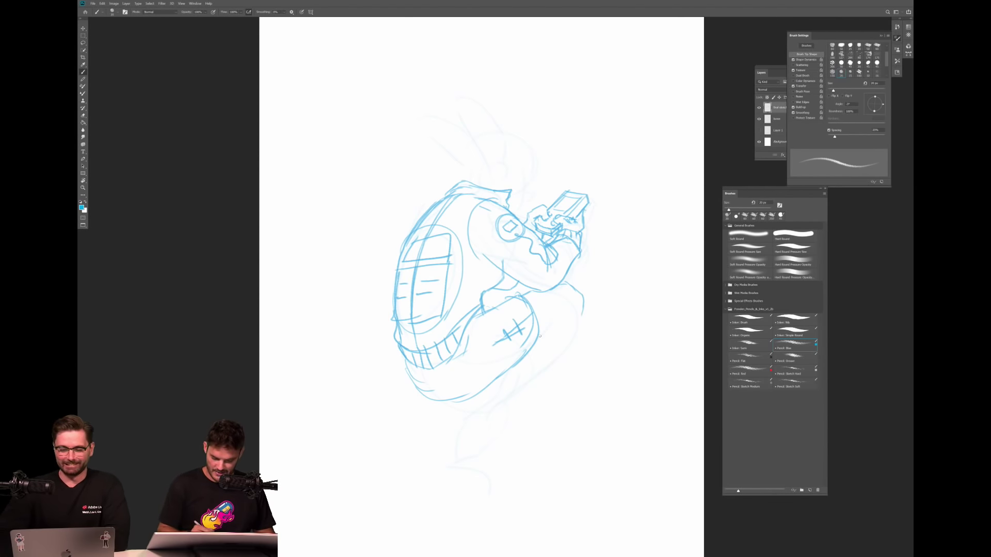
mouse_move(534, 340)
mouse_down()
mouse_move(568, 306)
mouse_move(580, 323)
mouse_move(469, 414)
mouse_up()
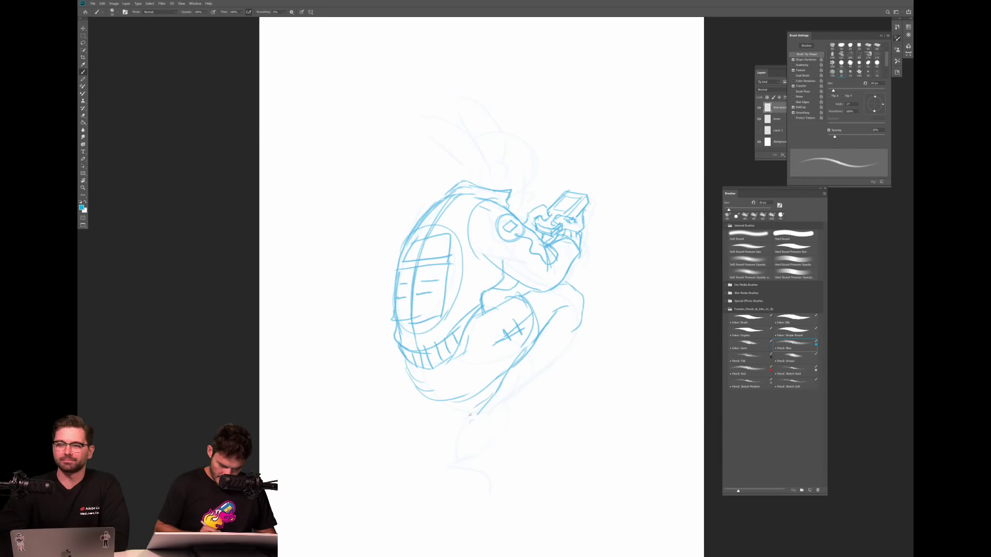
drag(583, 330, 507, 406)
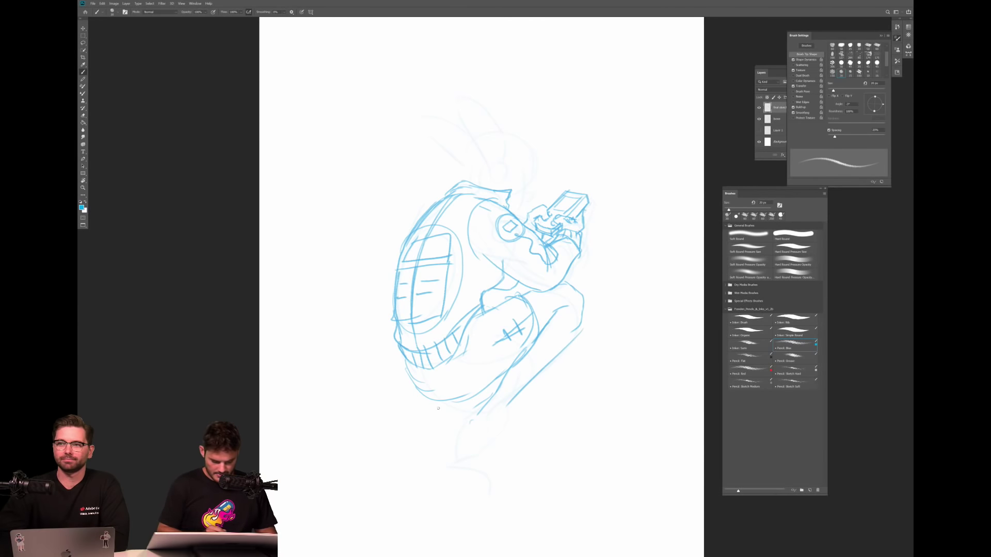
Draw a large round ball beneath the crouching figure, deepen its lower curve and erase the rough construction lines.
mouse_move(419, 388)
mouse_down()
mouse_move(439, 432)
mouse_move(423, 432)
mouse_move(488, 465)
mouse_move(550, 412)
mouse_move(552, 377)
mouse_up()
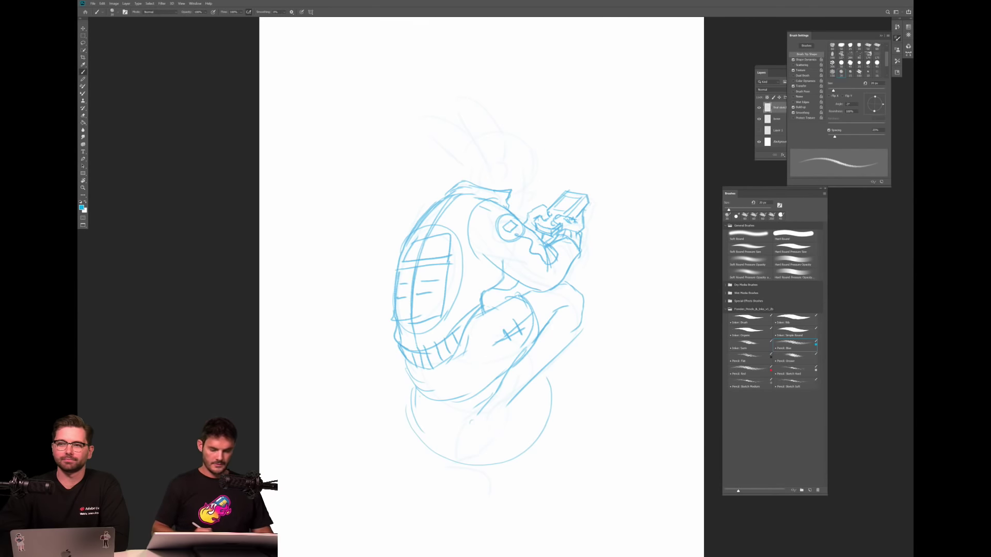
mouse_move(419, 389)
mouse_down()
mouse_move(433, 460)
mouse_move(520, 457)
mouse_move(548, 370)
mouse_up()
mouse_move(419, 433)
mouse_down()
mouse_move(485, 477)
mouse_move(548, 376)
mouse_up()
key(e)
drag(476, 468, 528, 449)
drag(444, 459, 538, 441)
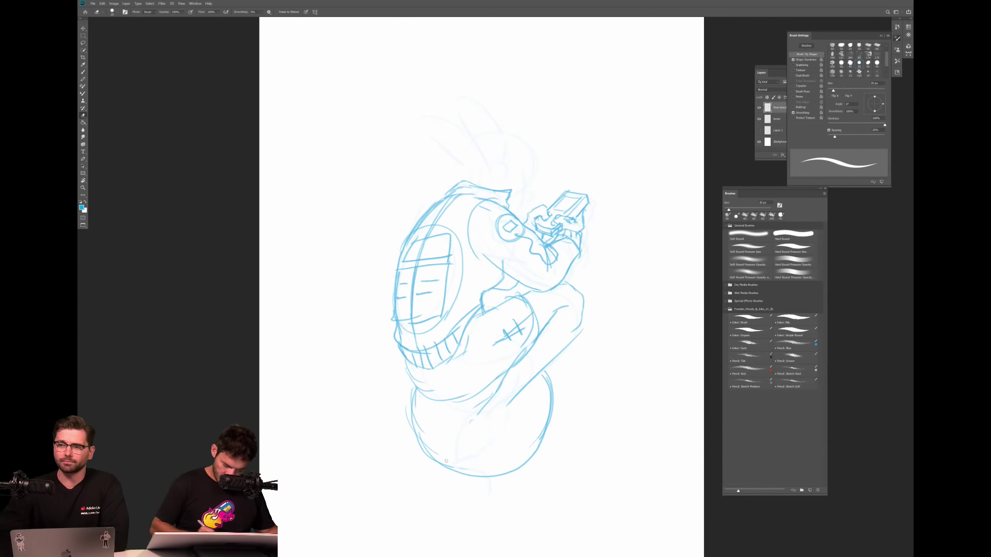
drag(421, 434, 416, 416)
key(b)
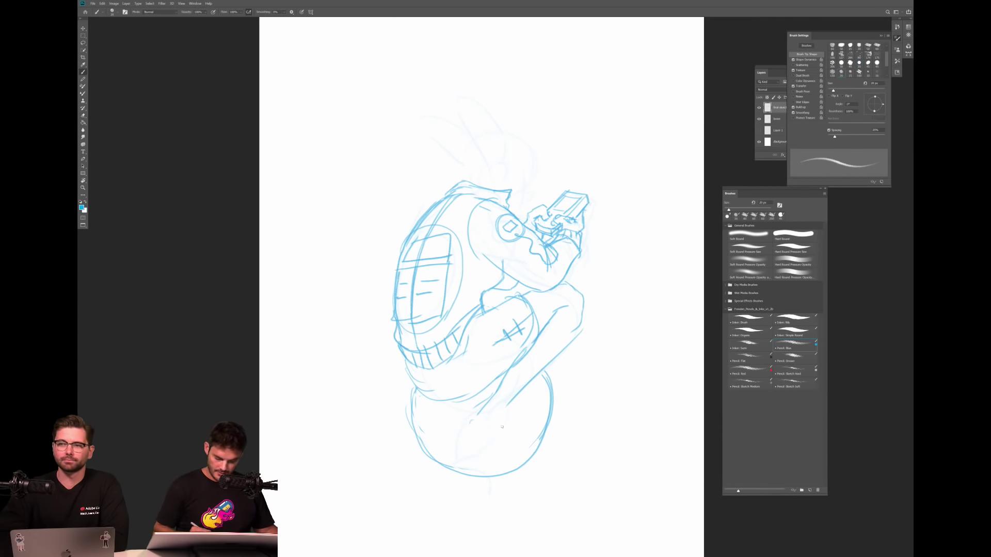
Add two oval spots to the ball, and draw the ankle and foot hanging over its front.
mouse_move(516, 437)
mouse_down()
mouse_move(533, 425)
mouse_move(516, 445)
mouse_up()
mouse_move(431, 406)
mouse_down()
mouse_move(427, 426)
mouse_move(440, 414)
mouse_up()
mouse_move(505, 382)
mouse_down()
mouse_move(473, 411)
mouse_move(484, 410)
mouse_move(469, 404)
mouse_up()
mouse_move(474, 402)
mouse_down()
mouse_move(509, 405)
mouse_move(501, 444)
mouse_up()
mouse_move(464, 415)
mouse_down()
mouse_move(480, 441)
mouse_move(502, 440)
mouse_move(494, 476)
mouse_up()
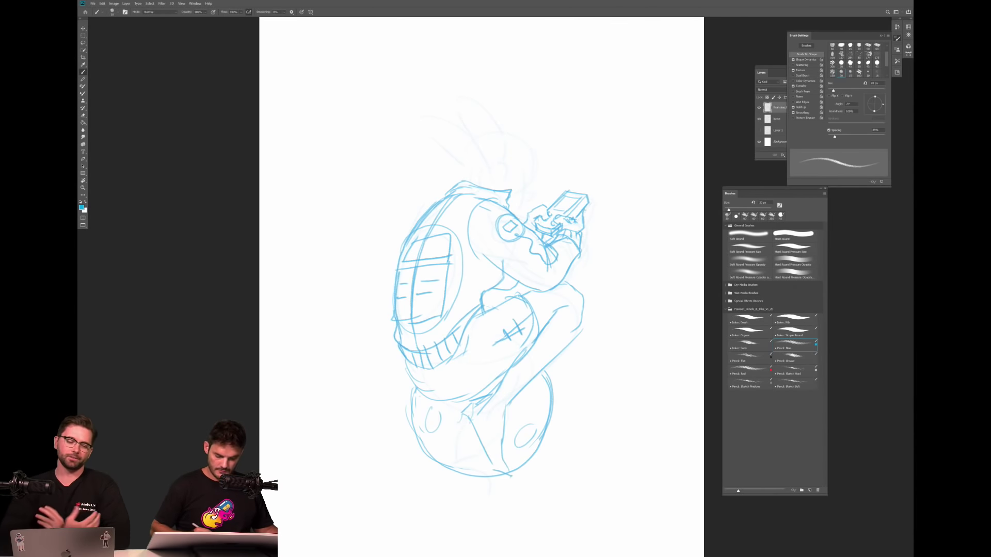
Draw a long S-curved tail from the seat down past the ball, undoing the first stroke and adding its second edge.
drag(432, 366, 398, 497)
key(ctrl+z)
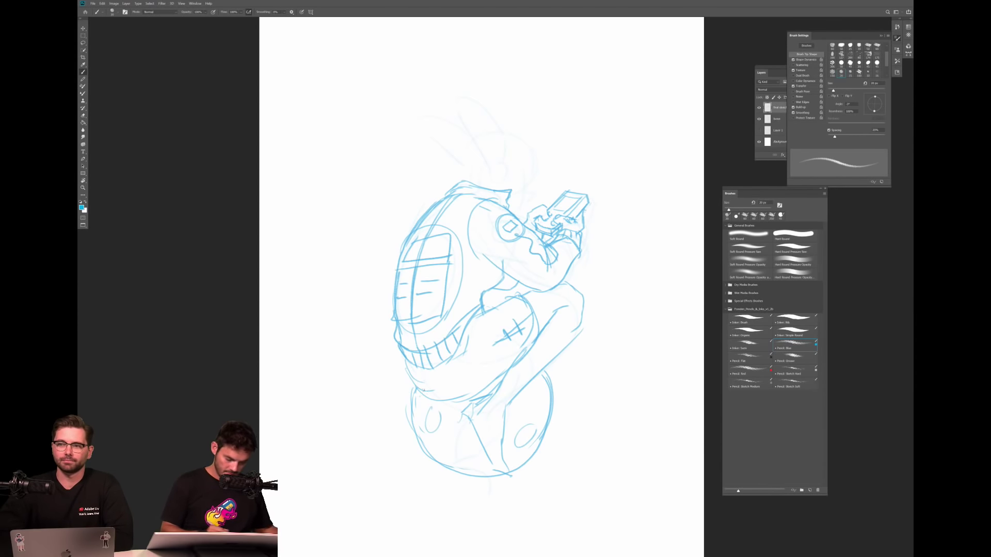
mouse_move(436, 366)
mouse_down()
mouse_move(380, 417)
mouse_move(409, 460)
mouse_move(392, 517)
mouse_up()
mouse_move(380, 415)
mouse_down()
mouse_move(404, 457)
mouse_move(411, 509)
mouse_move(391, 517)
mouse_up()
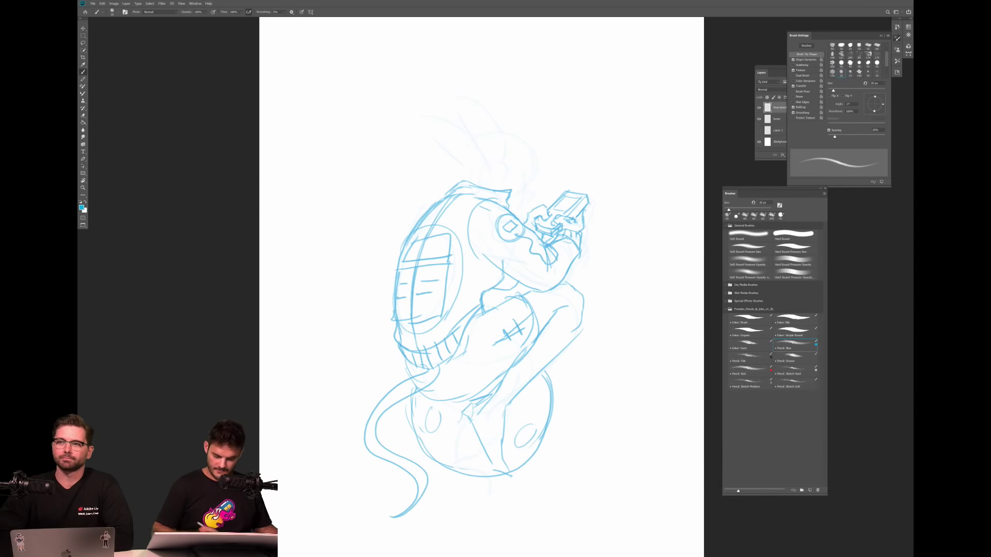
Draw an angular shape projecting from behind the ball and rework the inner line of the foot.
mouse_move(563, 349)
mouse_down()
mouse_move(597, 360)
mouse_move(595, 385)
mouse_move(560, 401)
mouse_up()
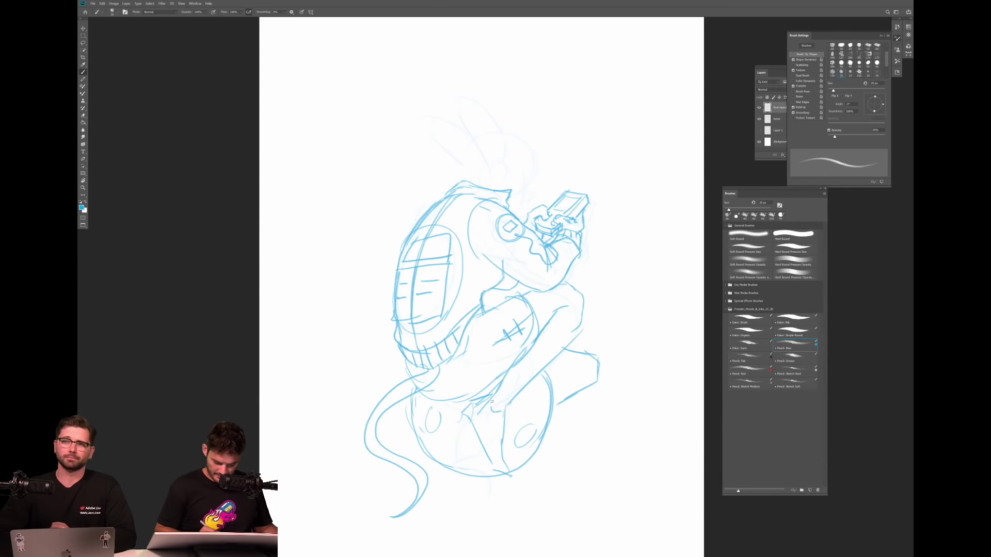
drag(467, 420, 490, 468)
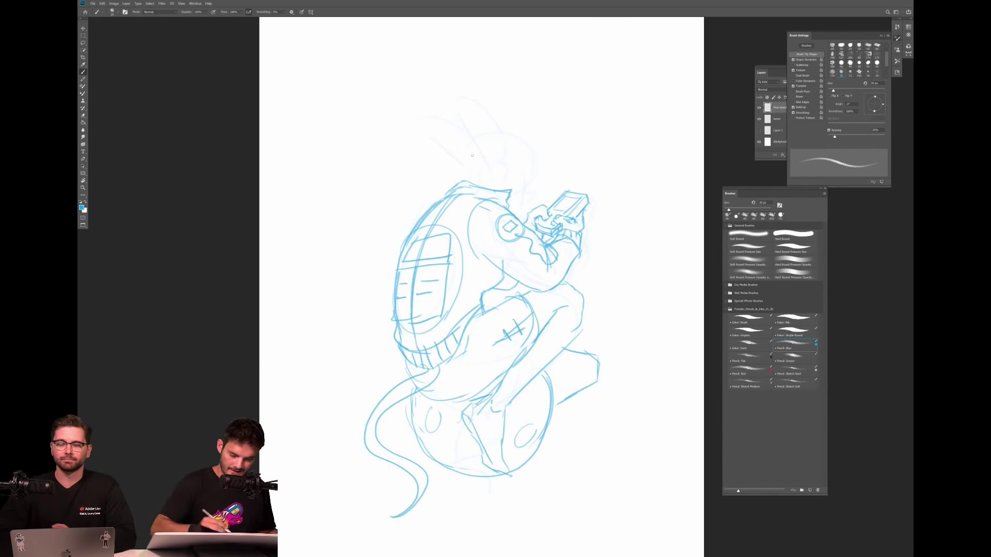
Add short neck strokes by the collar and small glow lines radiating above the phone.
drag(521, 204, 516, 217)
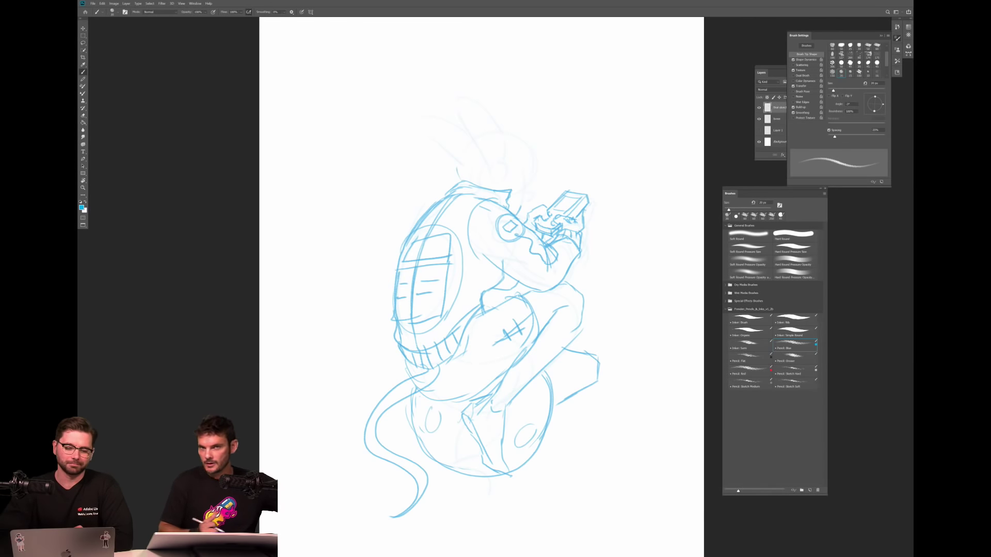
mouse_move(566, 175)
mouse_down()
mouse_move(570, 188)
mouse_move(541, 198)
mouse_up()
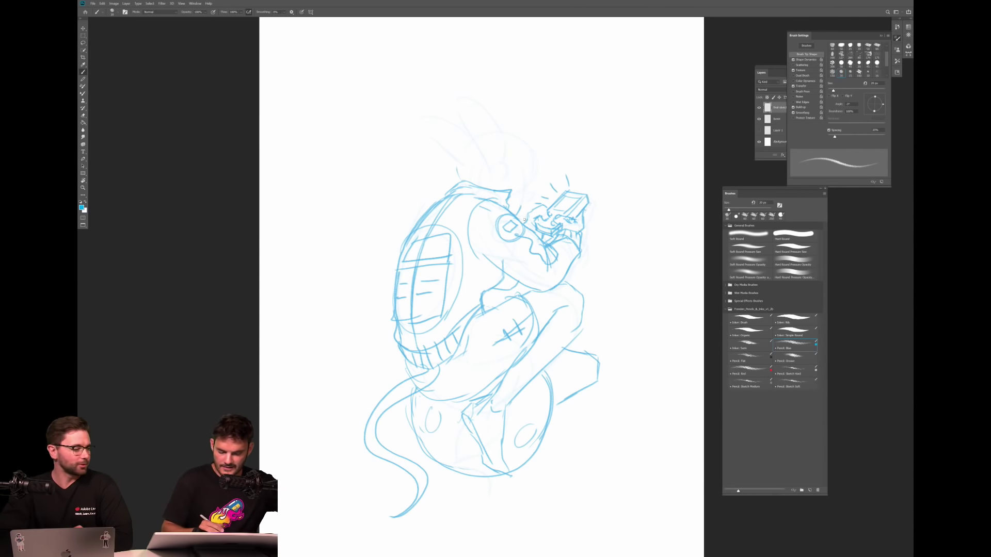
Try to draw the top of the head with a jagged fringe over the guide lines, and undo those strokes.
mouse_move(508, 175)
mouse_down()
mouse_move(516, 163)
mouse_move(525, 179)
mouse_move(537, 143)
mouse_move(498, 130)
mouse_up()
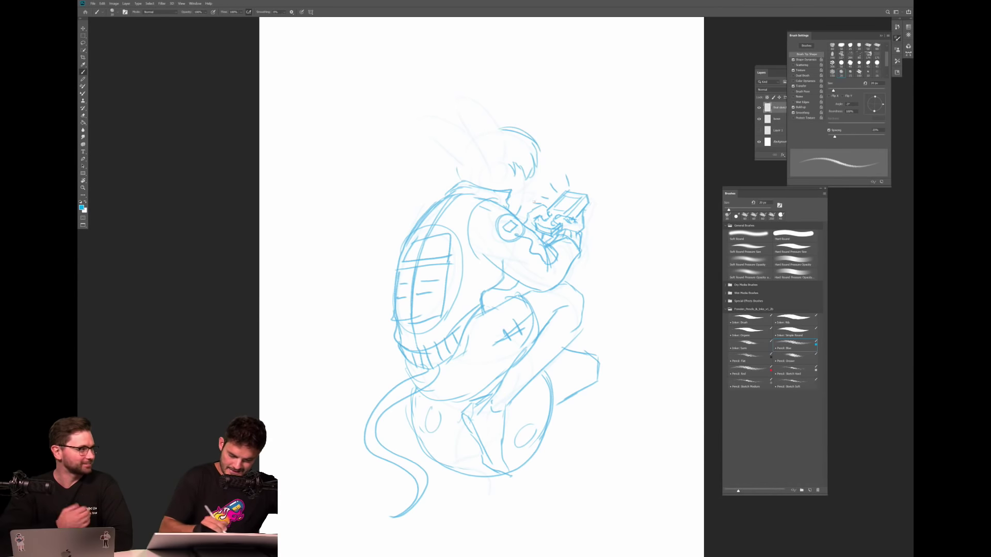
key(ctrl+z)
key(ctrl+z)
key(ctrl+z)
key(ctrl+z)
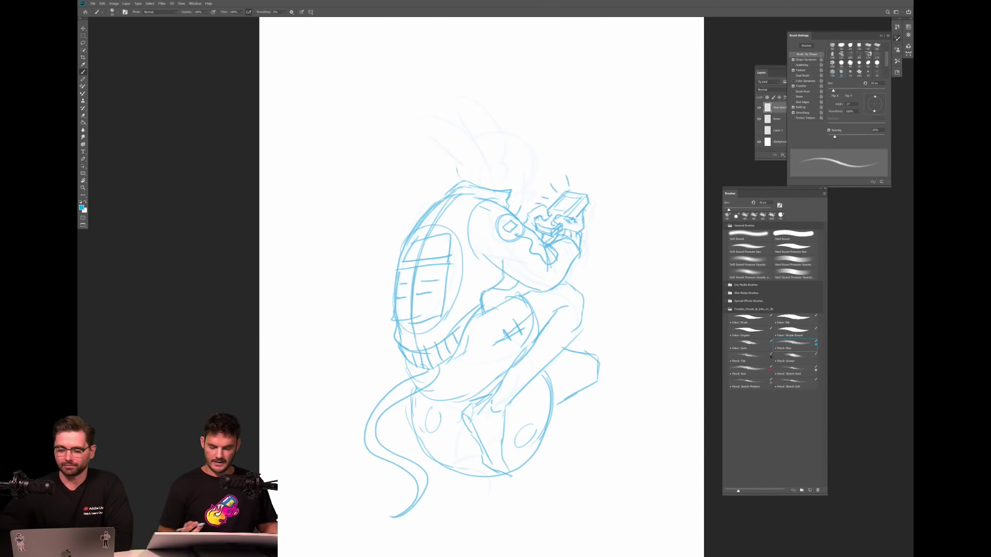
Reinforce the outer contour of the raised knee and the front of the shin.
drag(585, 296, 584, 330)
mouse_move(542, 290)
mouse_down()
mouse_move(570, 286)
mouse_move(588, 297)
mouse_move(583, 335)
mouse_up()
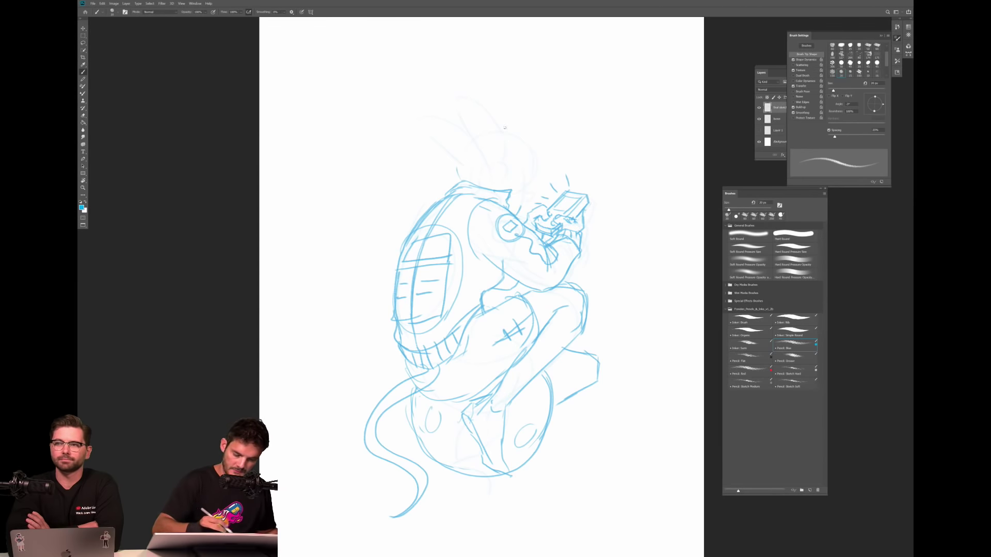
Outline the rounded top and back of the head, redo the forehead contour, and add pointed strands beside the face.
mouse_move(465, 183)
mouse_down()
mouse_move(455, 154)
mouse_move(496, 124)
mouse_move(515, 133)
mouse_move(498, 127)
mouse_move(542, 124)
mouse_move(552, 158)
mouse_up()
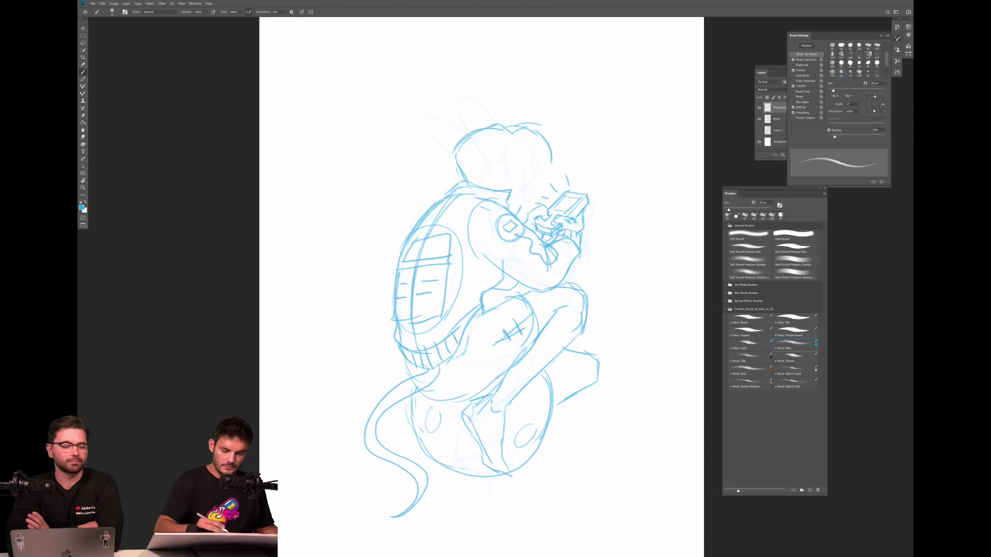
key(ctrl+z)
key(ctrl+z)
key(ctrl+z)
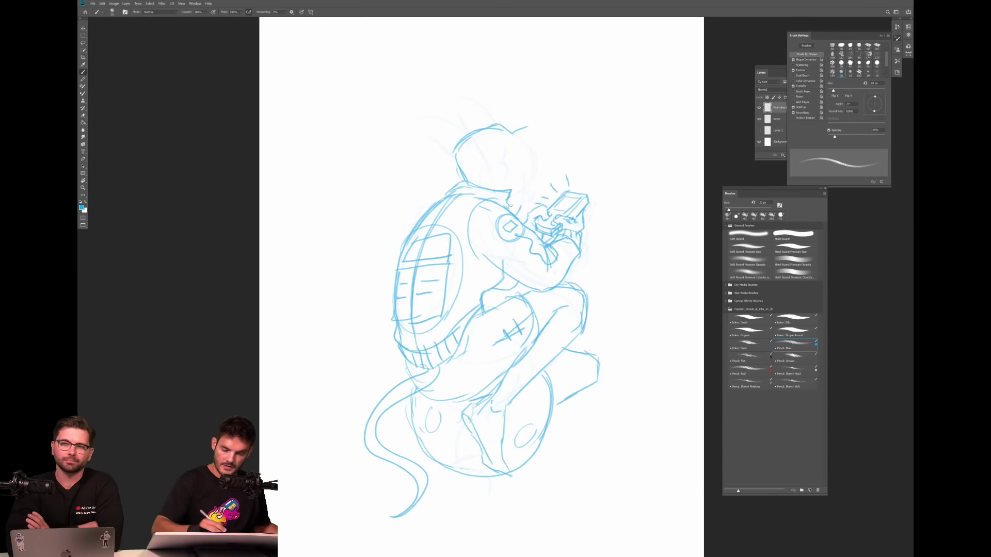
mouse_move(512, 133)
mouse_down()
mouse_move(542, 153)
mouse_move(526, 133)
mouse_move(540, 166)
mouse_move(539, 143)
mouse_move(536, 190)
mouse_move(512, 180)
mouse_move(513, 162)
mouse_move(515, 213)
mouse_move(502, 186)
mouse_move(516, 214)
mouse_up()
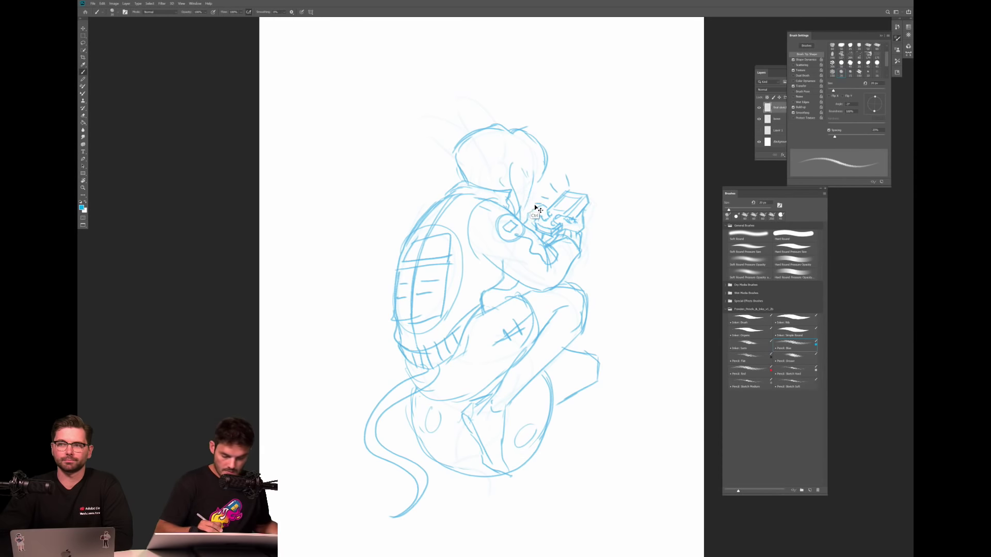
drag(531, 171, 529, 196)
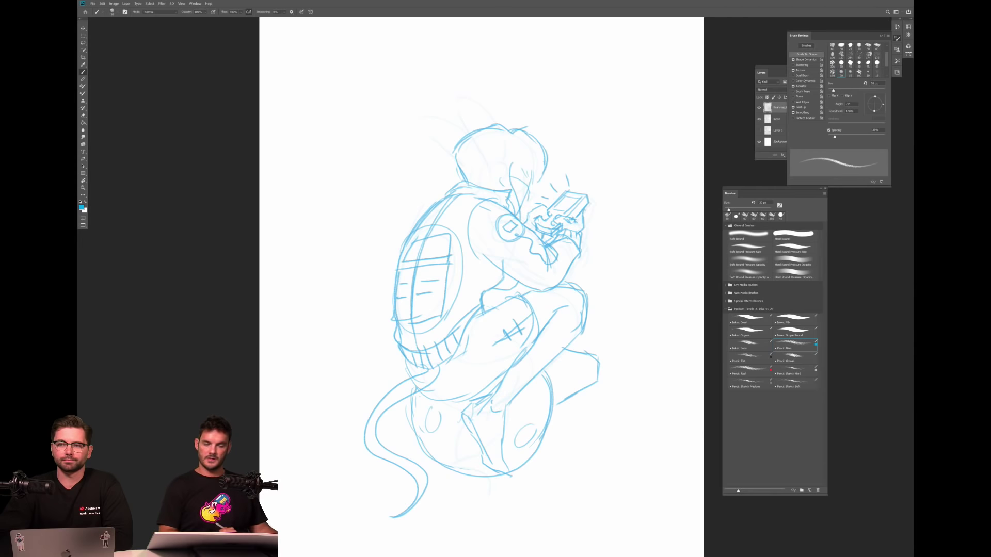
Sketch a demonstration head with face guidelines, eyes and ear beside the character, plus a sphere with curved contour lines below it.
mouse_move(601, 72)
mouse_down()
mouse_move(599, 138)
mouse_move(640, 128)
mouse_move(664, 101)
mouse_up()
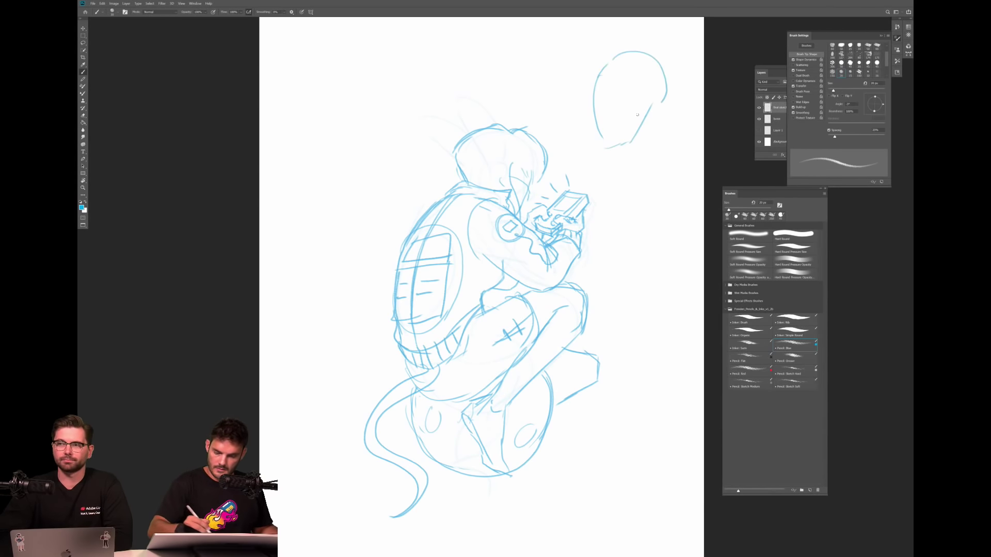
drag(615, 57, 609, 145)
mouse_move(594, 105)
mouse_down()
mouse_move(642, 94)
mouse_move(650, 104)
mouse_move(612, 104)
mouse_move(629, 89)
mouse_up()
drag(605, 134, 614, 130)
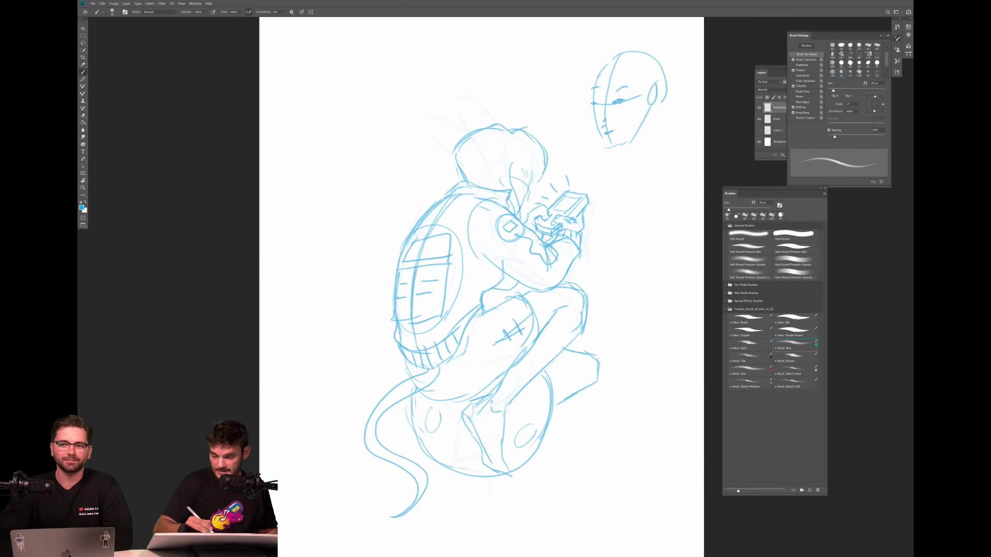
mouse_move(619, 96)
mouse_down()
mouse_move(617, 111)
mouse_move(594, 111)
mouse_up()
mouse_move(655, 157)
mouse_down()
mouse_move(680, 162)
mouse_move(657, 152)
mouse_up()
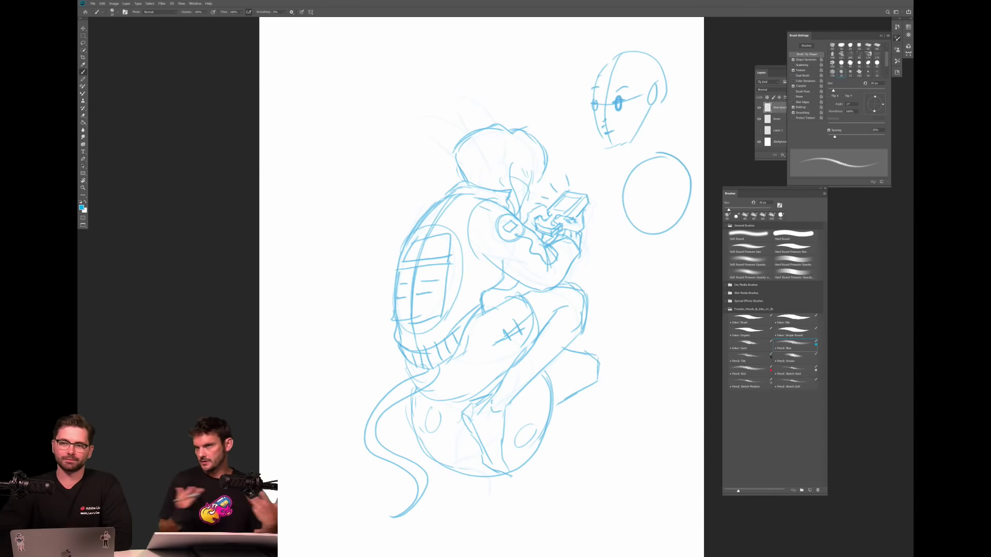
mouse_move(662, 155)
mouse_down()
mouse_move(640, 189)
mouse_move(653, 237)
mouse_up()
mouse_move(623, 196)
mouse_down()
mouse_move(652, 181)
mouse_move(680, 185)
mouse_up()
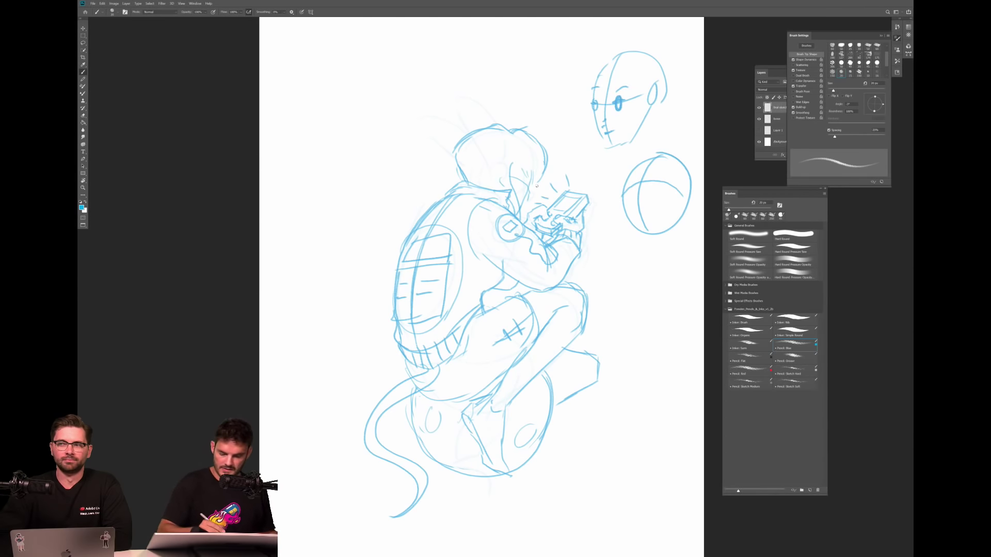
Draw the character's eye, nose and mouth, undoing the first mouth strokes, and refine the fringe and front of the hair.
drag(522, 177, 522, 182)
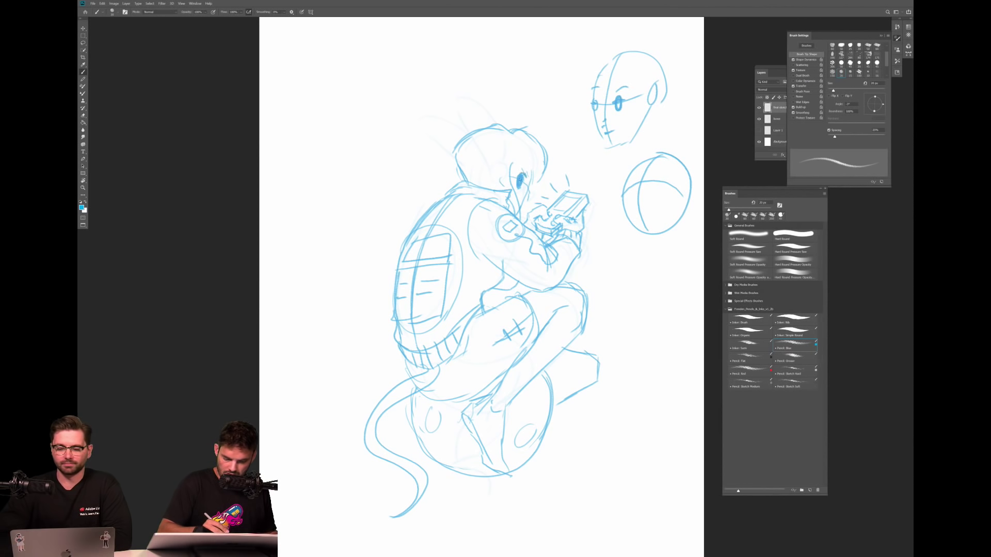
drag(533, 175, 527, 191)
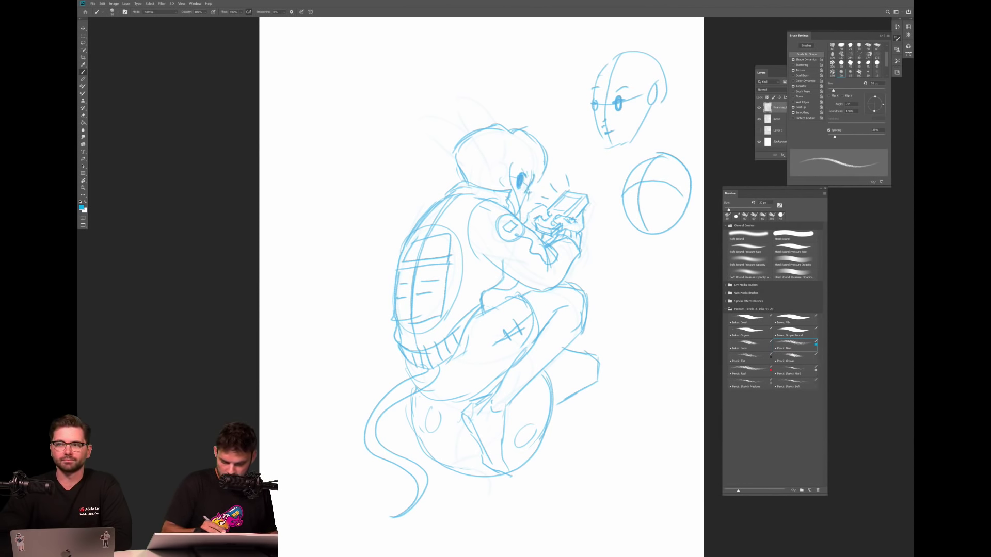
drag(534, 190, 523, 202)
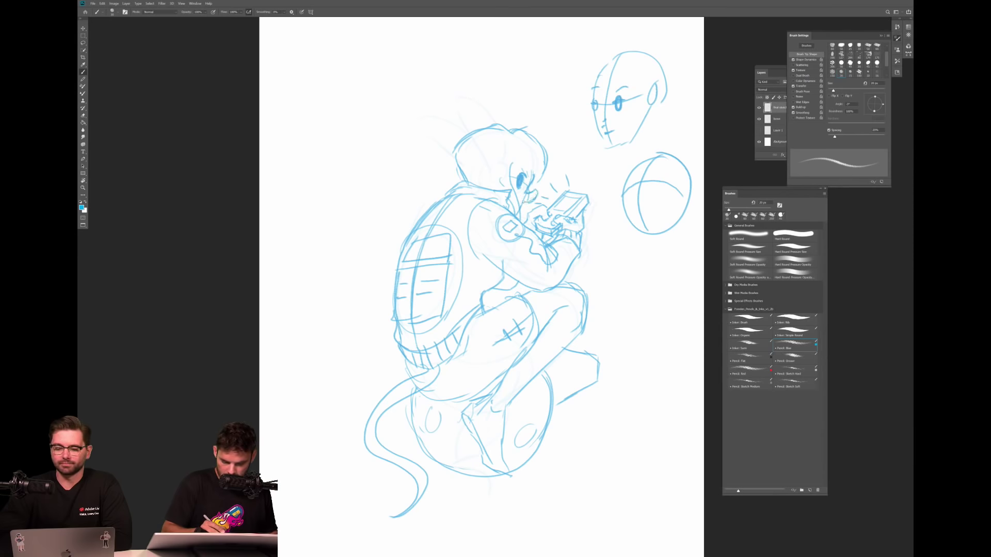
key(ctrl+z)
key(ctrl+z)
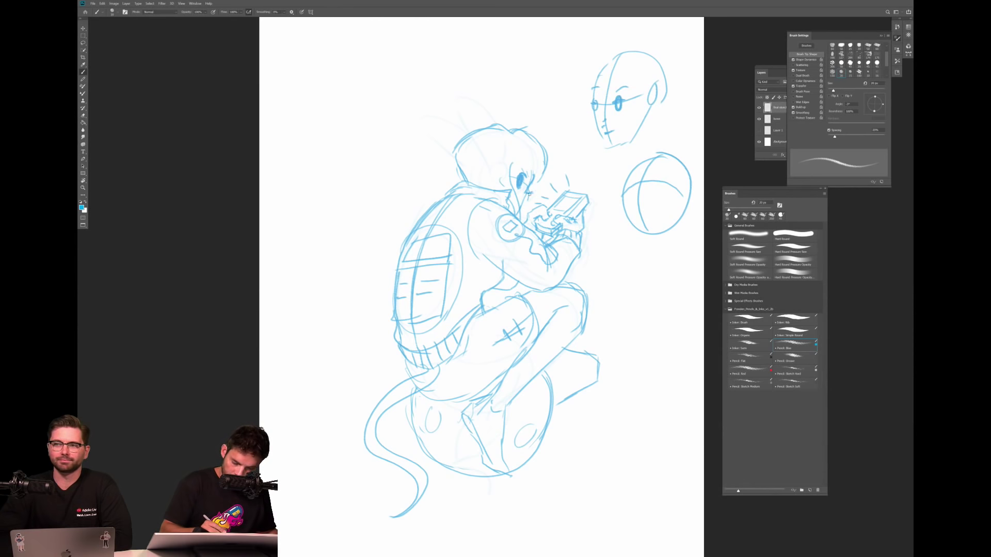
drag(534, 195, 523, 204)
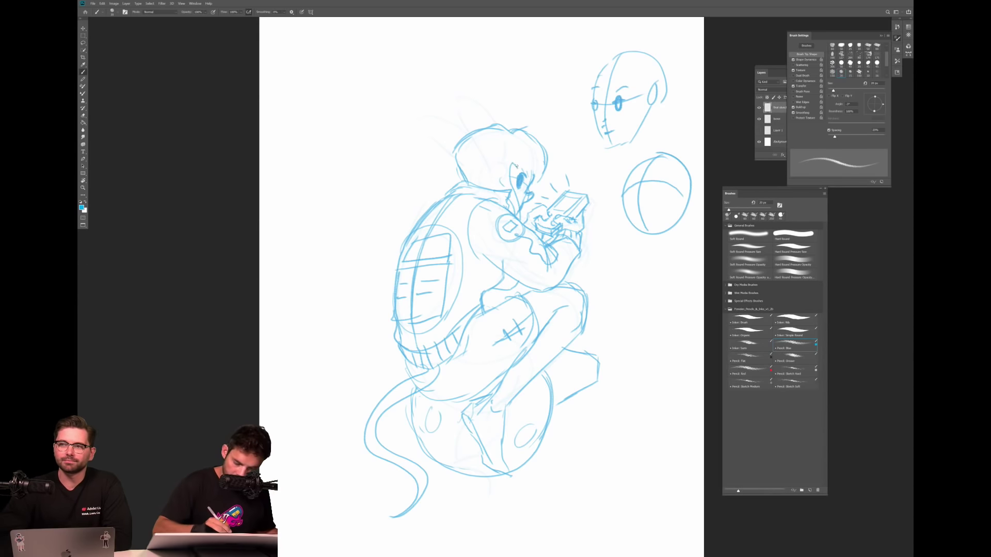
drag(536, 167, 534, 181)
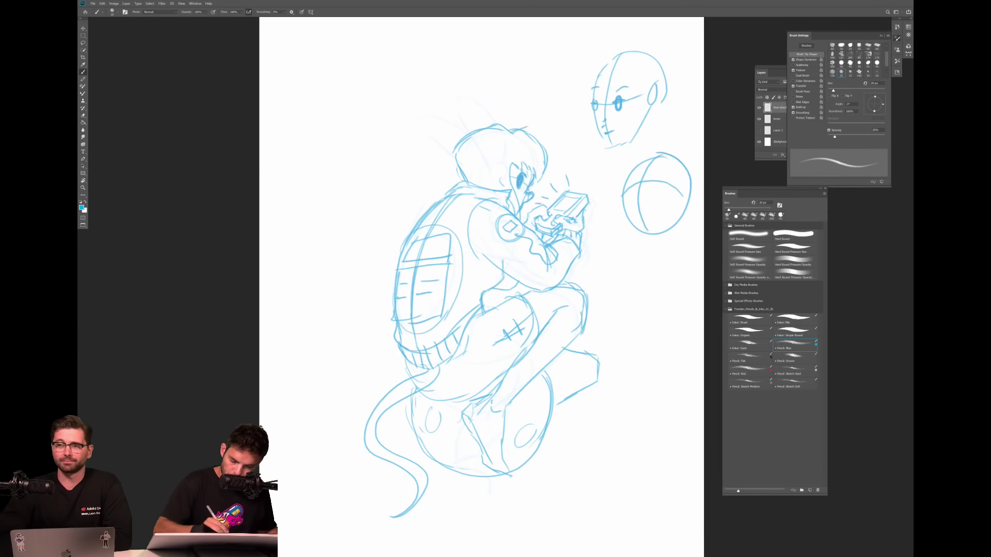
mouse_move(521, 130)
mouse_down()
mouse_move(544, 141)
mouse_move(548, 163)
mouse_up()
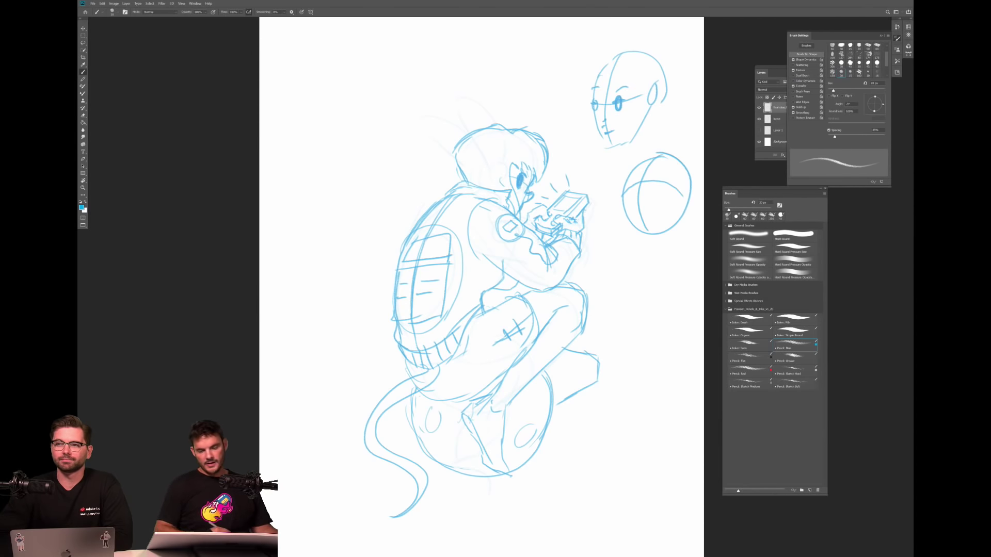
Lasso the demonstration head and sphere beside the character, delete them and clear the selection.
scroll(559, 268, down, 5)
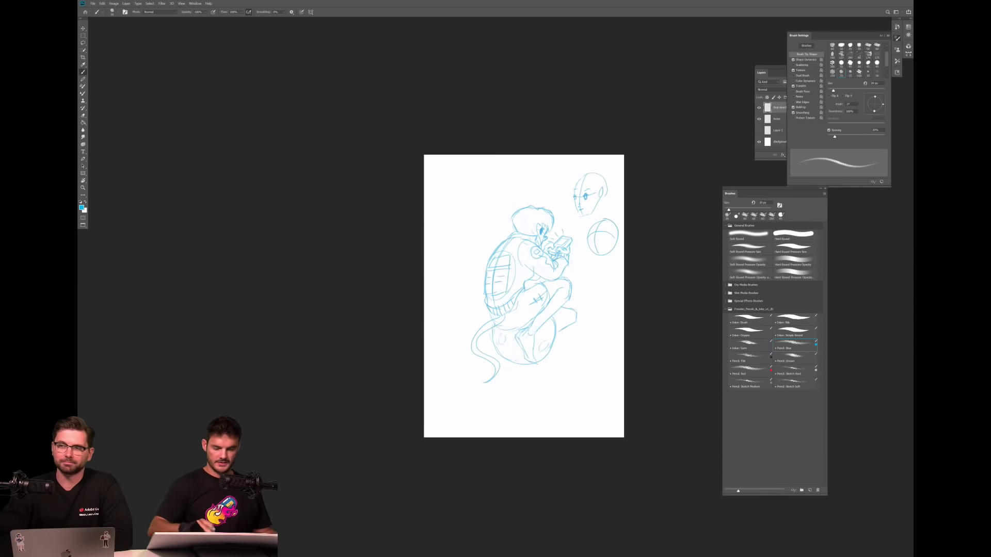
scroll(605, 269, up, 5)
scroll(496, 310, down, 1)
key(l)
mouse_move(582, 82)
mouse_down()
mouse_move(583, 342)
mouse_move(584, 82)
mouse_up()
key(Delete)
key(ctrl+d)
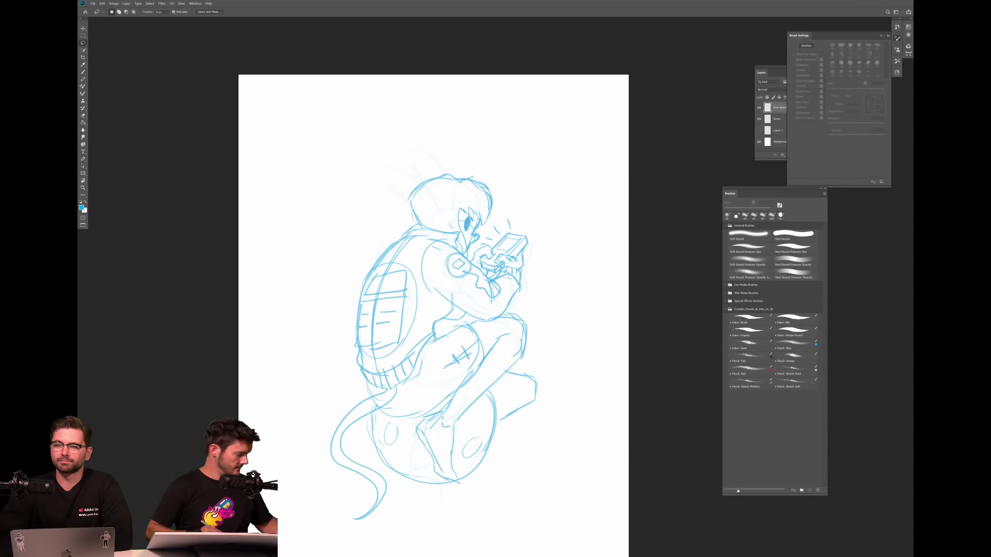
Try to draw a blue double-ringed disc with a strap on the side of the head, and undo those strokes.
scroll(567, 268, down, 3)
scroll(567, 268, up, 2)
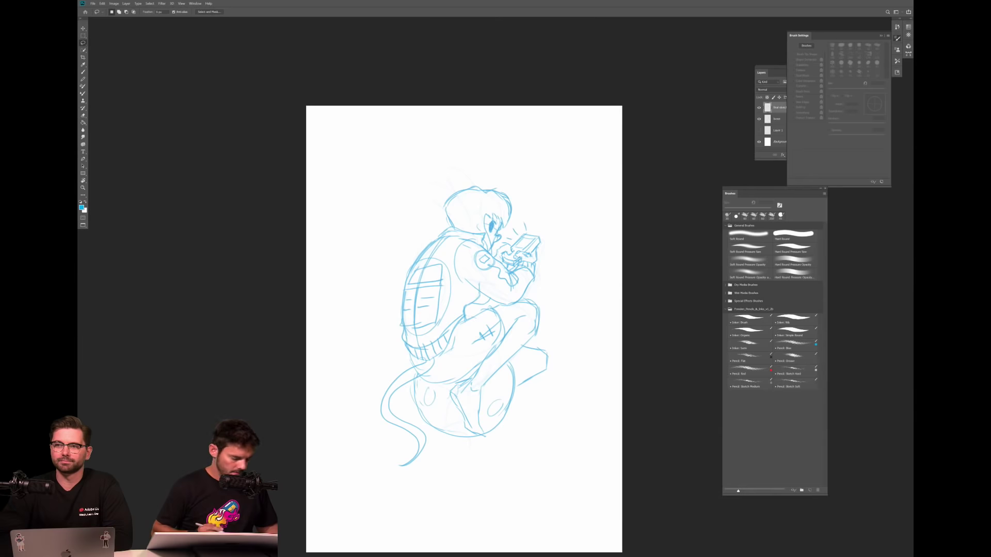
key(b)
mouse_move(474, 208)
mouse_down()
mouse_move(466, 219)
mouse_move(475, 209)
mouse_move(472, 223)
mouse_move(482, 227)
mouse_up()
scroll(436, 156, up, 1)
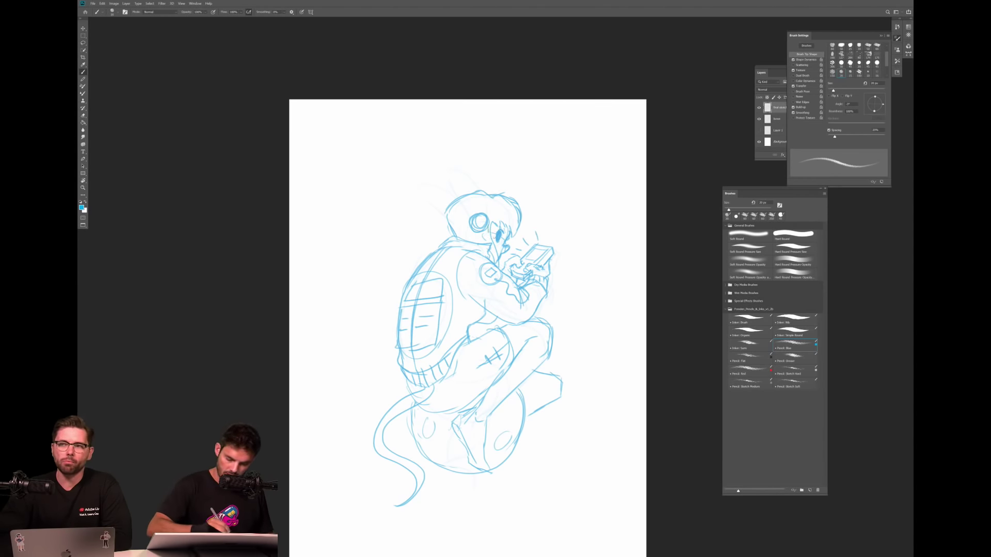
mouse_move(483, 231)
mouse_down()
mouse_move(499, 238)
mouse_move(503, 226)
mouse_up()
key(ctrl+z)
key(ctrl+z)
key(ctrl+z)
key(ctrl+z)
key(ctrl+z)
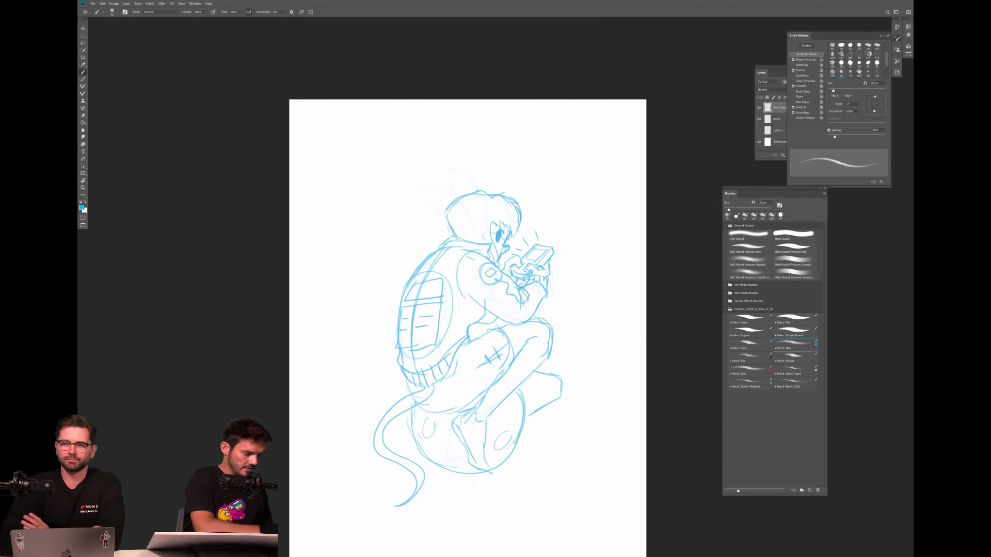
Change the foreground colour to magenta and draw a round disc with its connecting piece on the side of the head.
click(81, 207)
click(284, 59)
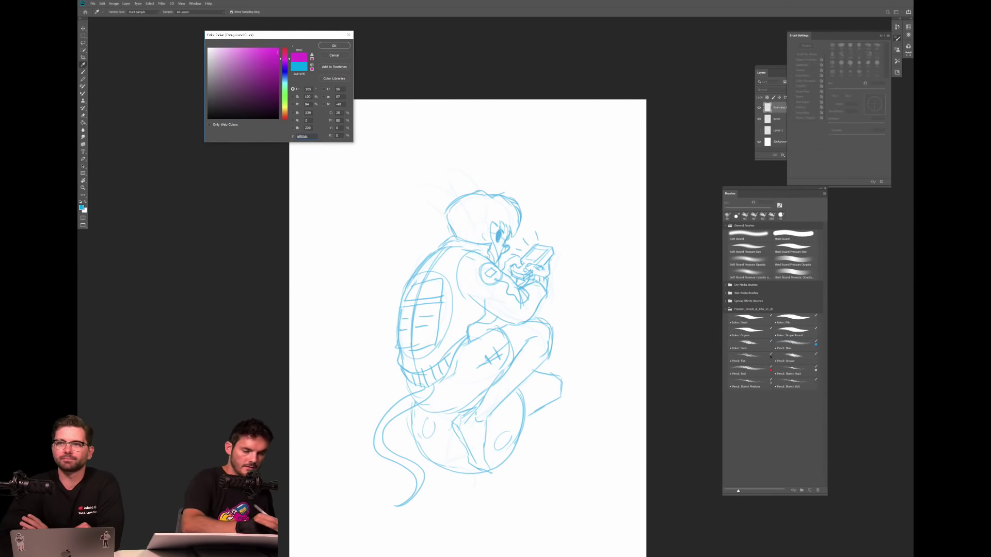
key(Return)
mouse_move(481, 218)
mouse_down()
mouse_move(485, 233)
mouse_move(471, 229)
mouse_move(488, 233)
mouse_up()
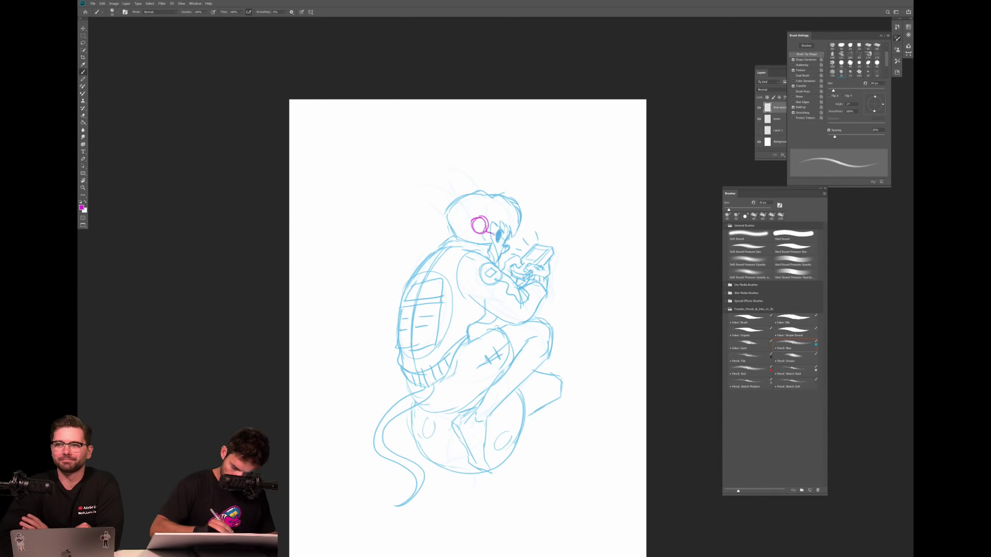
mouse_move(488, 221)
mouse_down()
mouse_move(515, 236)
mouse_move(507, 251)
mouse_move(512, 235)
mouse_move(453, 210)
mouse_move(435, 186)
mouse_move(437, 149)
mouse_move(476, 176)
mouse_move(475, 209)
mouse_up()
Draw two large rounded mouse ears rising from the back of the head and add magenta goggle details over the eye.
mouse_move(478, 198)
mouse_down()
mouse_move(476, 211)
mouse_move(462, 206)
mouse_move(436, 170)
mouse_up()
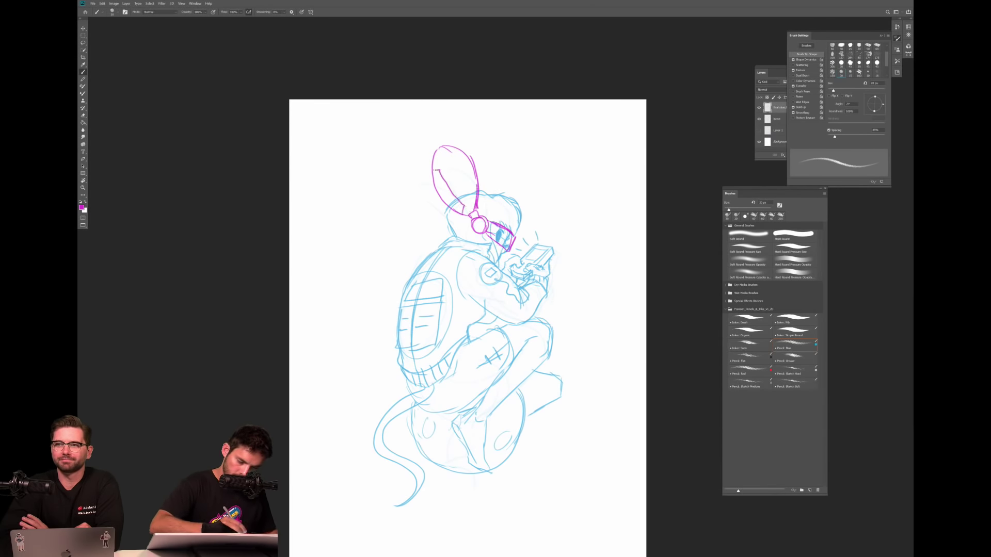
mouse_move(447, 217)
mouse_down()
mouse_move(422, 208)
mouse_move(405, 162)
mouse_move(430, 159)
mouse_up()
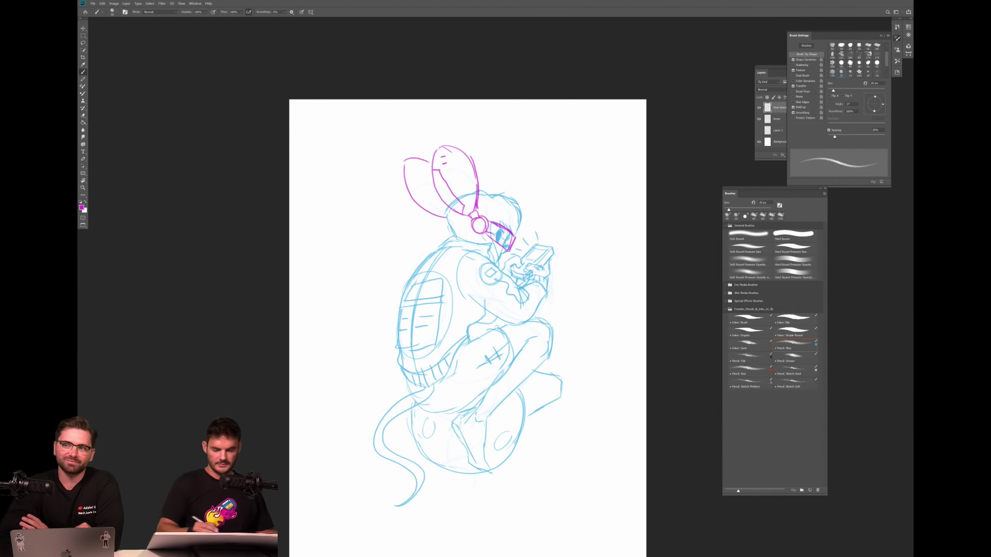
mouse_move(493, 233)
mouse_down()
mouse_move(486, 219)
mouse_move(506, 227)
mouse_up()
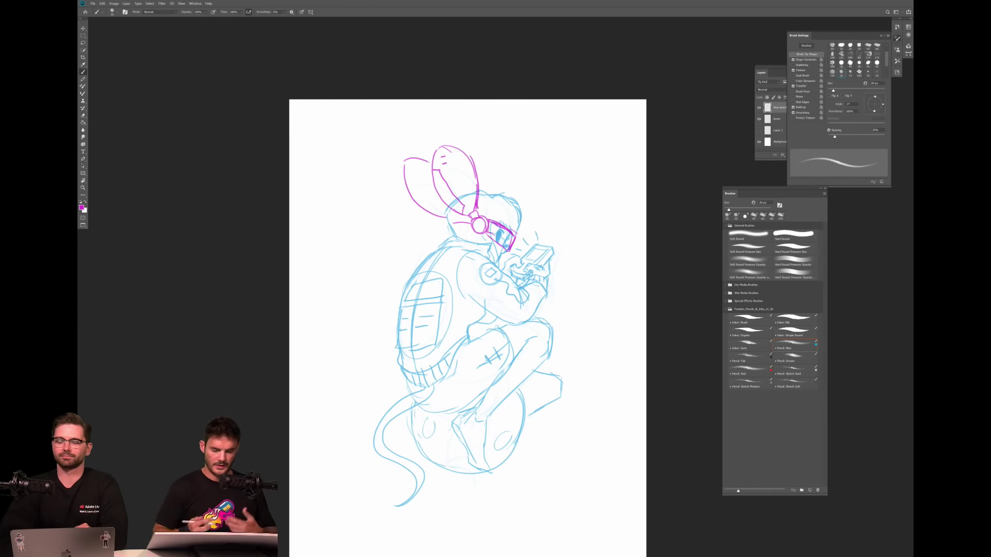
Flip the canvas horizontally to check the mirrored composition, and restore its original orientation.
key(ctrl+minus)
key(ctrl+minus)
scroll(554, 264, up, 2)
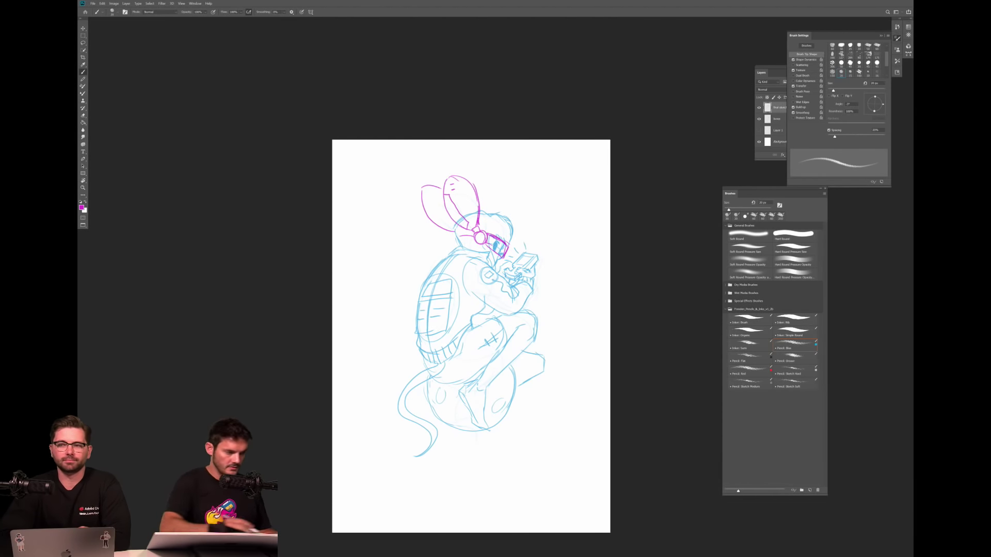
click(117, 4)
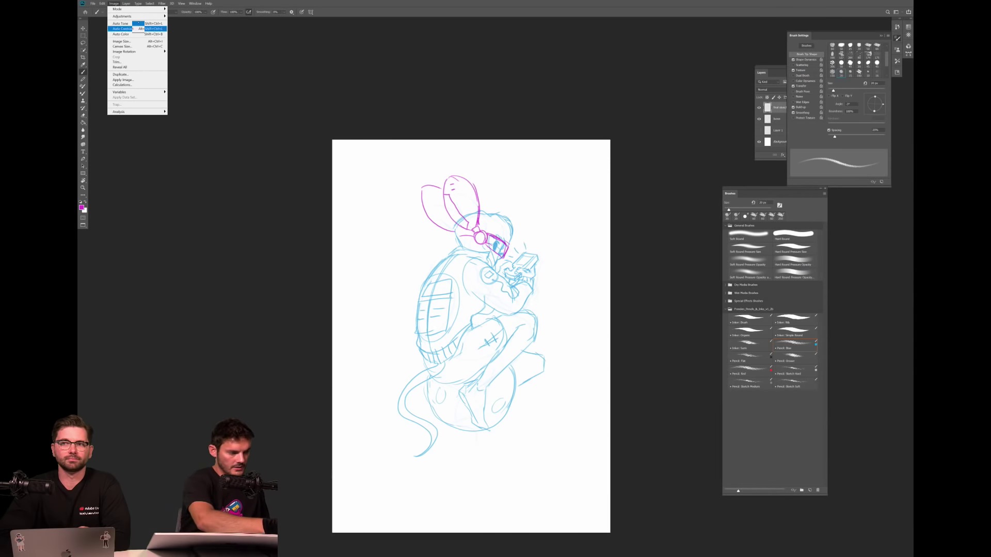
mouse_move(125, 51)
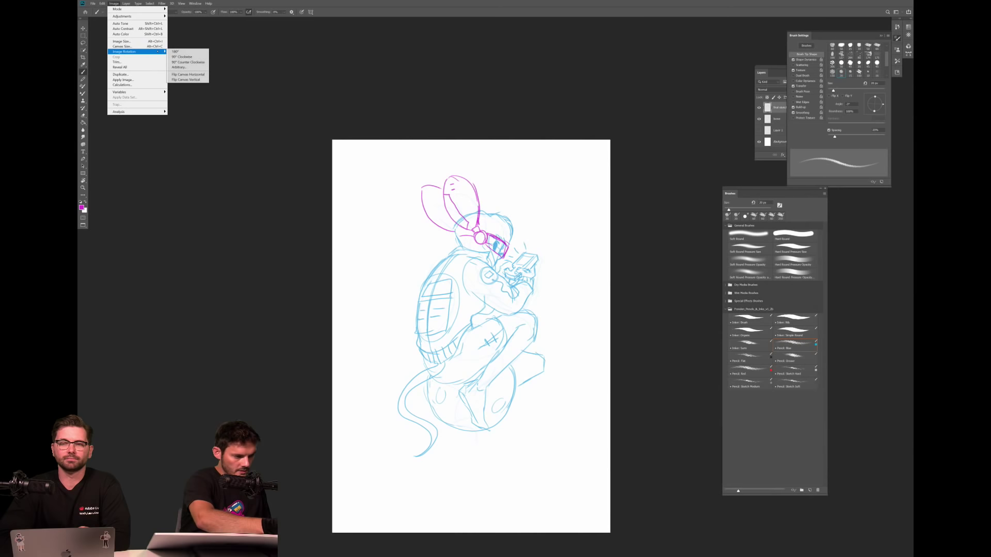
click(188, 74)
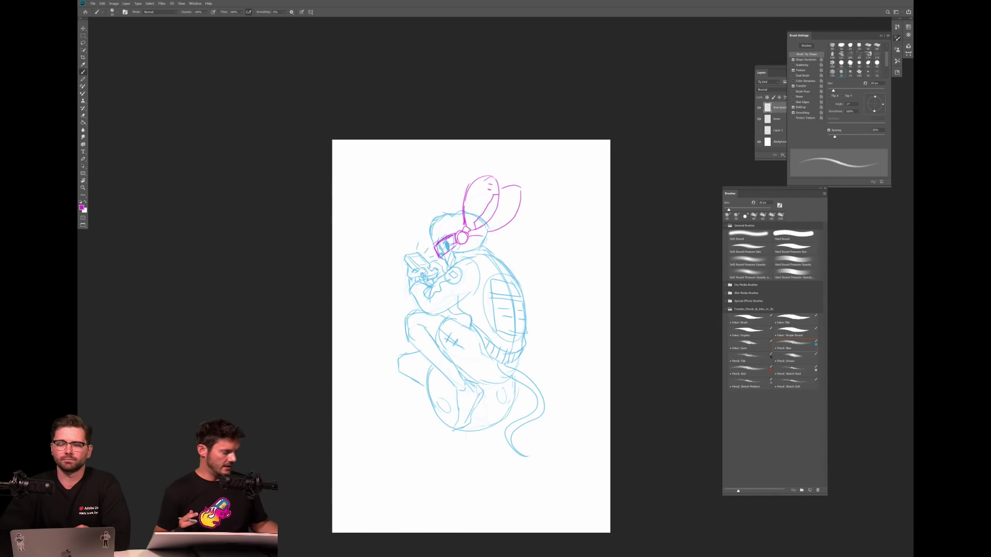
key(h)
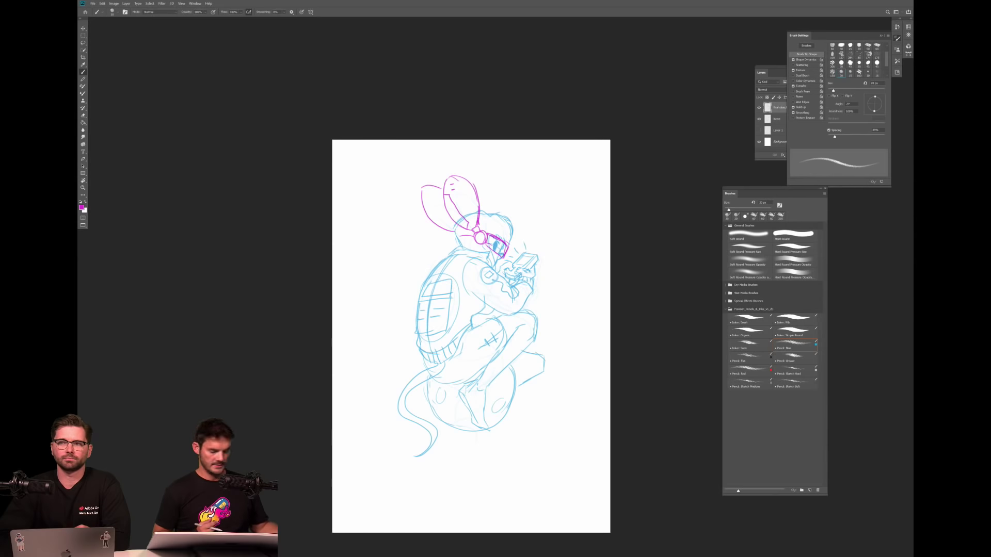
key(h)
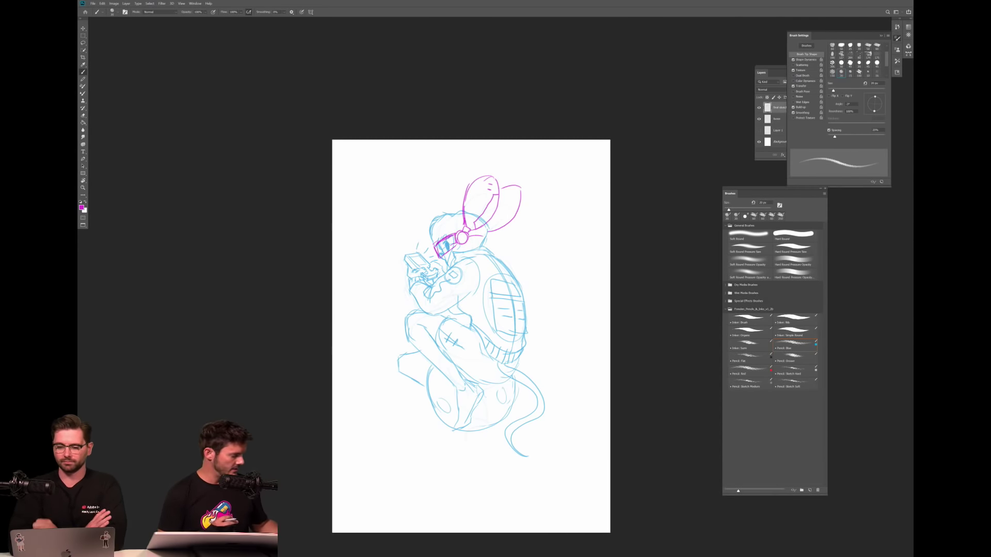
key(ctrl+shift+h)
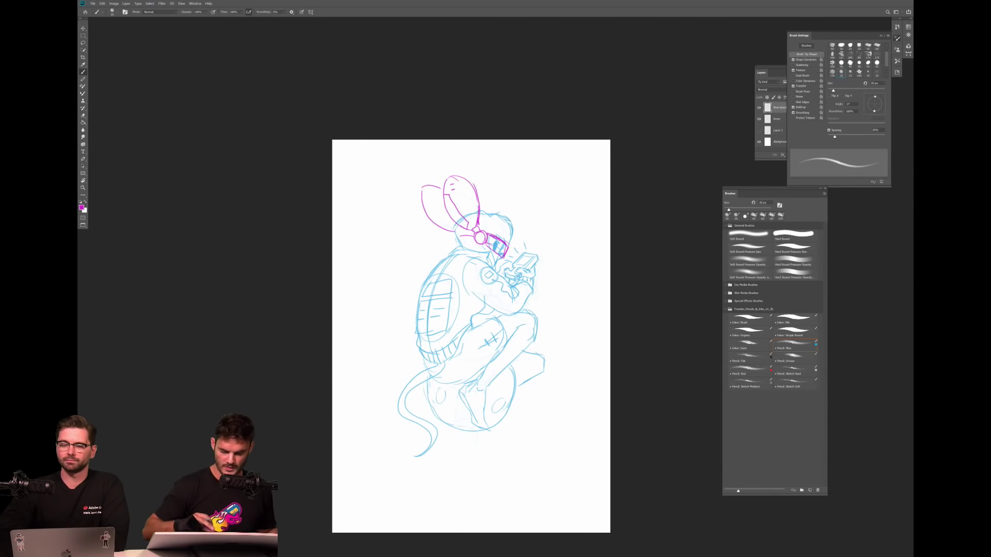
Sketch a small round-eared creature in magenta perched on the upper back behind the character's collar.
scroll(545, 304, down, 3)
scroll(539, 333, up, 4)
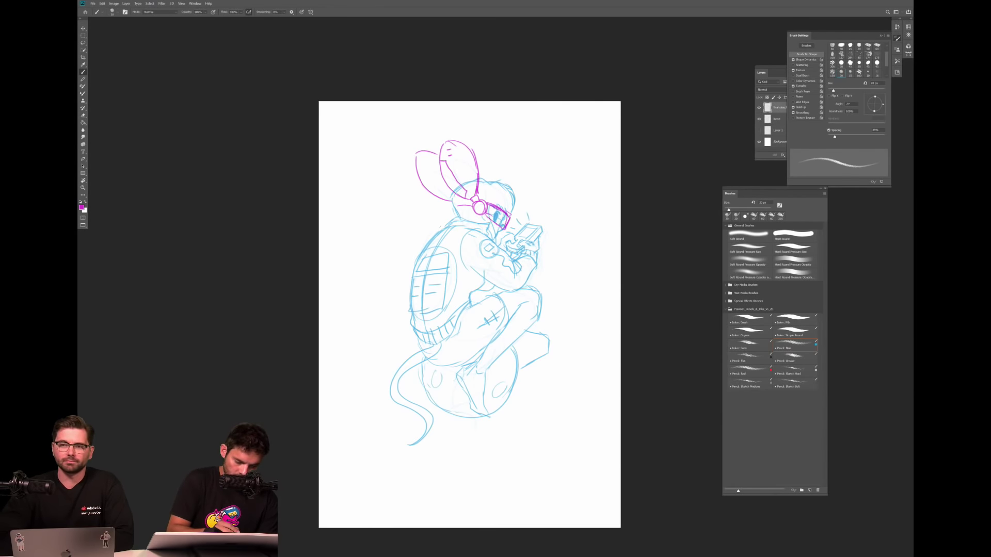
mouse_move(429, 222)
mouse_down()
mouse_move(442, 204)
mouse_move(458, 213)
mouse_up()
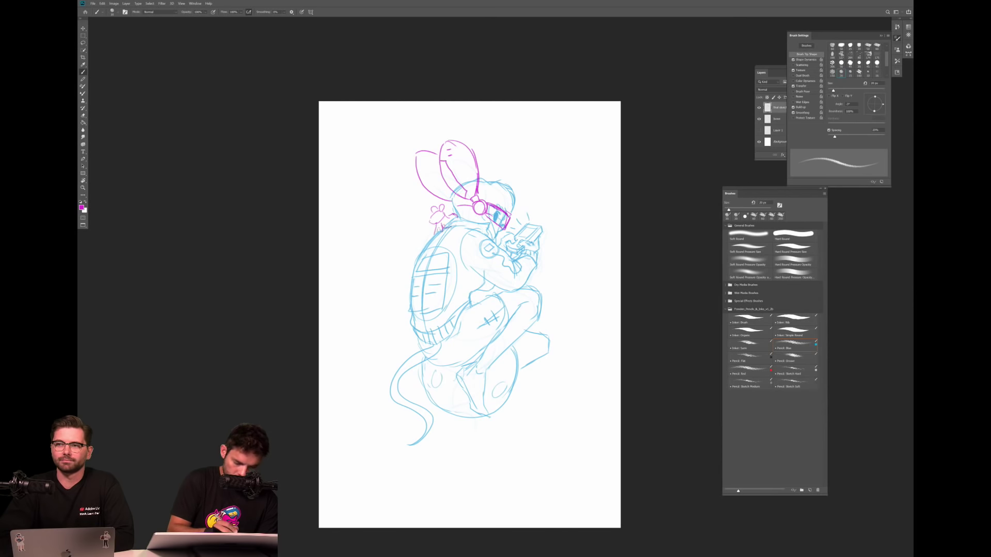
Erase the head of the small creature behind the collar and redraw it with rounded ears in magenta.
key(e)
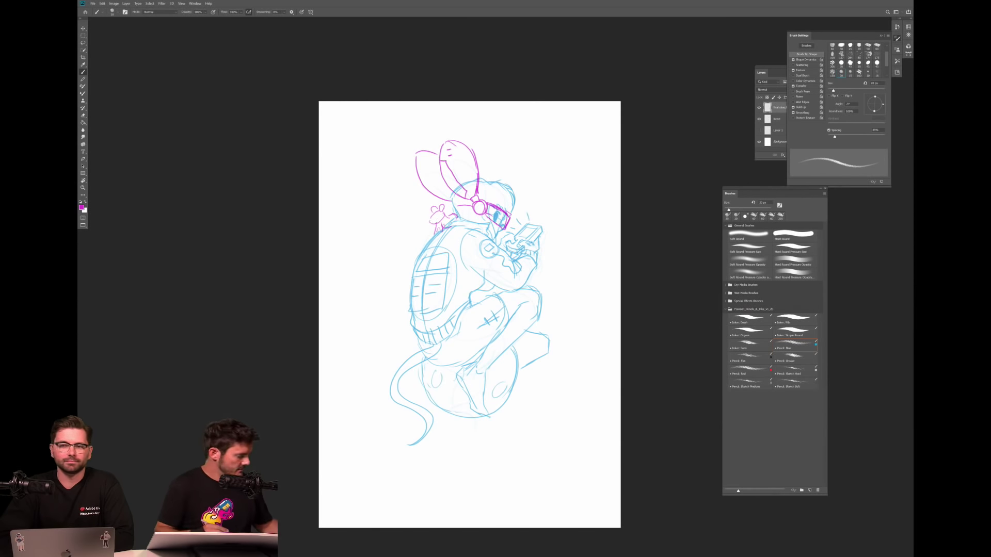
drag(437, 207, 435, 219)
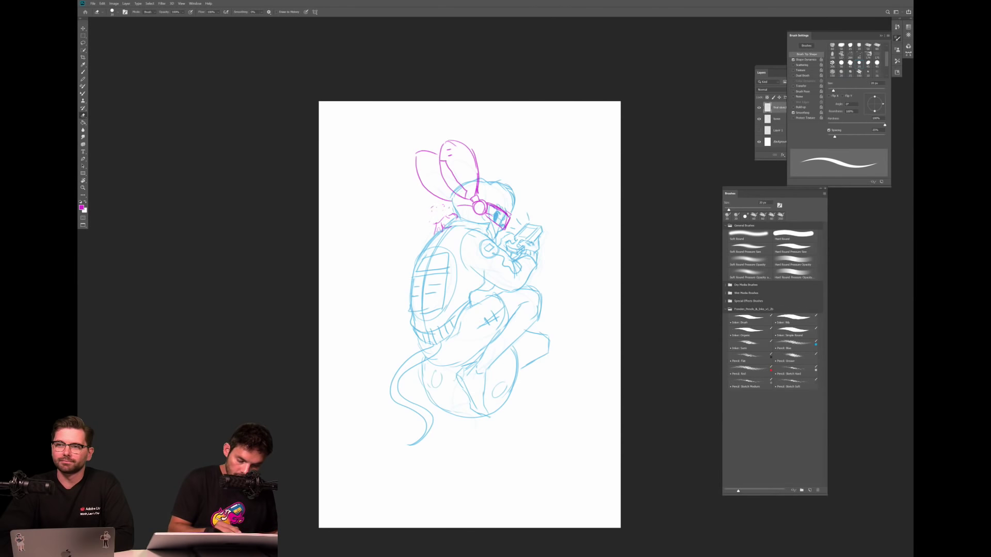
key(b)
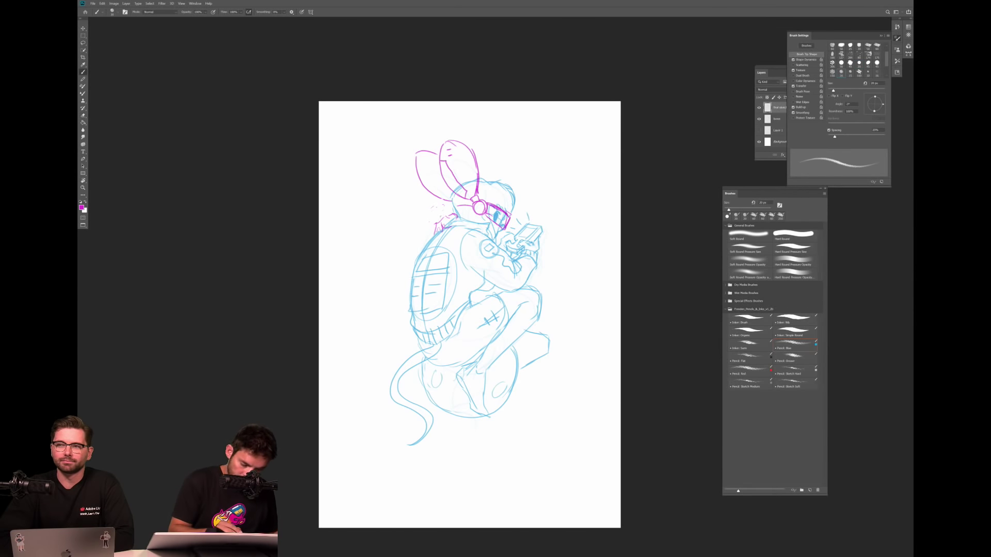
mouse_move(442, 212)
mouse_down()
mouse_move(435, 222)
mouse_move(454, 218)
mouse_move(428, 225)
mouse_move(444, 203)
mouse_move(453, 226)
mouse_move(445, 224)
mouse_up()
key(e)
key(b)
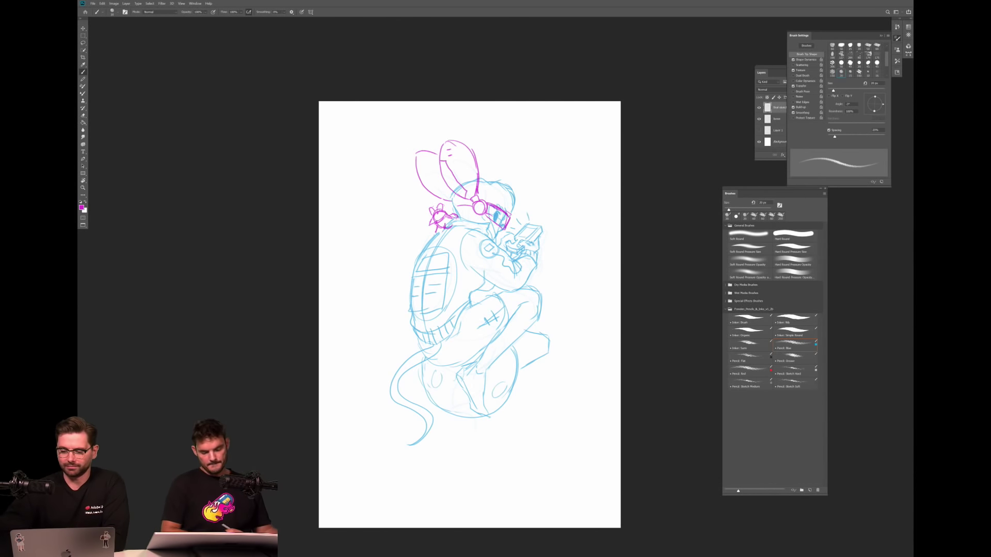
Outline the near lower leg and bare foot over the ball in magenta and add a stitch mark on the thigh.
mouse_move(482, 355)
mouse_down()
mouse_move(455, 373)
mouse_move(487, 349)
mouse_move(496, 362)
mouse_move(485, 394)
mouse_move(460, 387)
mouse_move(466, 397)
mouse_move(457, 378)
mouse_move(477, 413)
mouse_move(469, 406)
mouse_move(490, 413)
mouse_up()
key(ctrl+z)
key(ctrl+z)
key(ctrl+z)
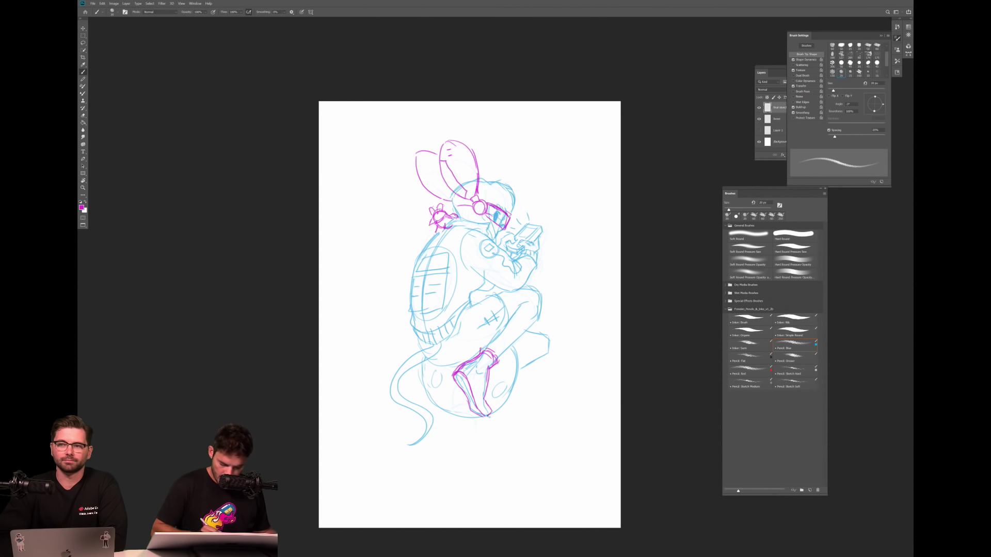
drag(490, 319, 503, 315)
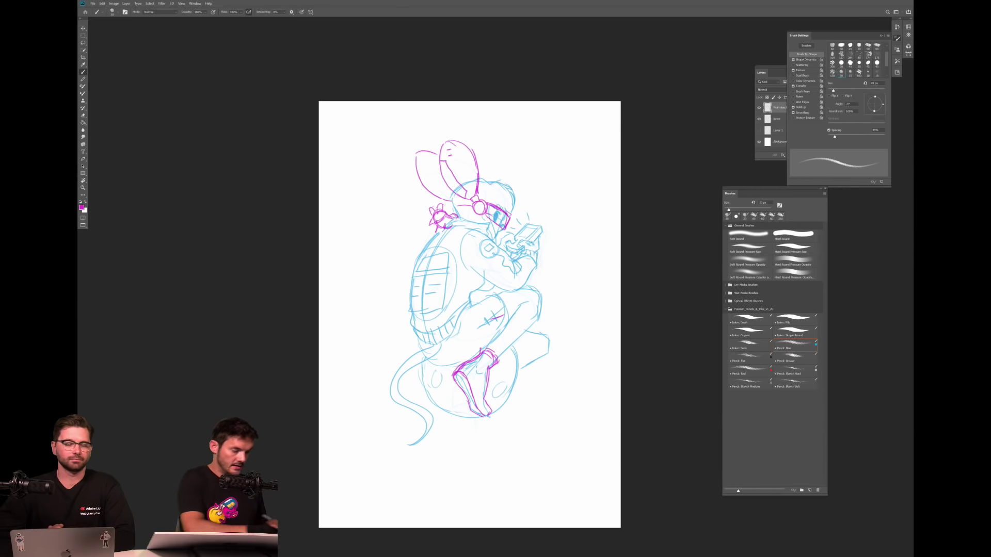
Switch to the blue pencil brush, refine the far foot's outline and close off the tip of the tail.
key(x)
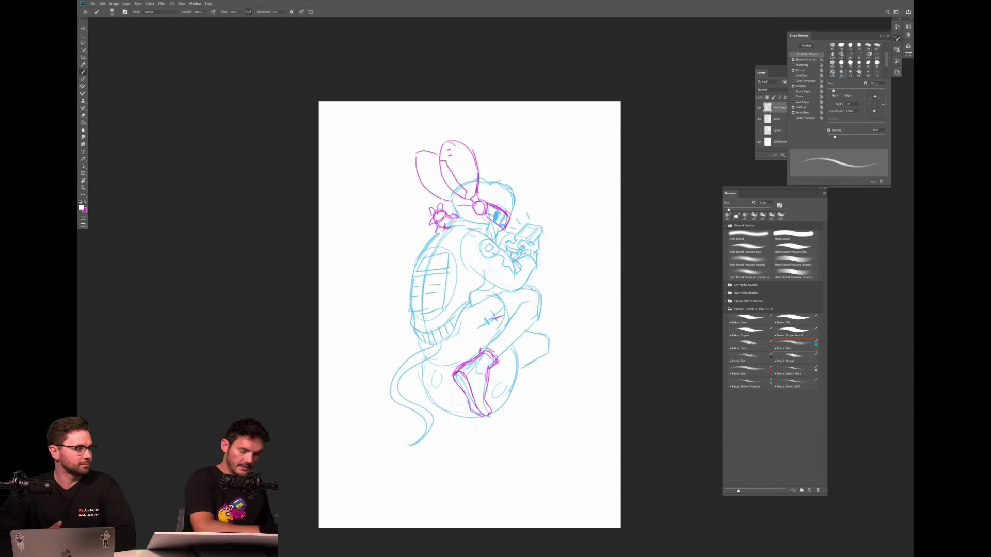
click(796, 350)
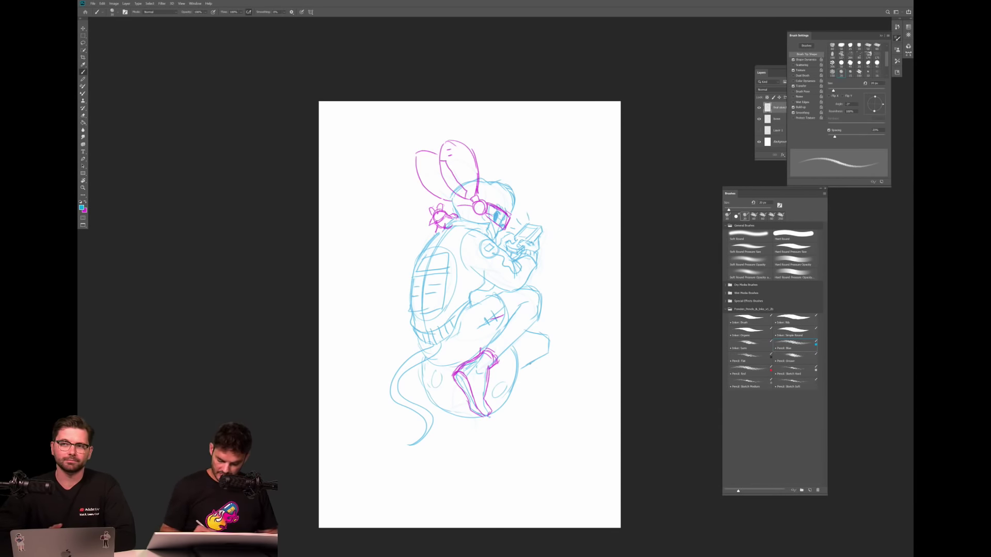
mouse_move(525, 346)
mouse_down()
mouse_move(551, 337)
mouse_move(518, 372)
mouse_up()
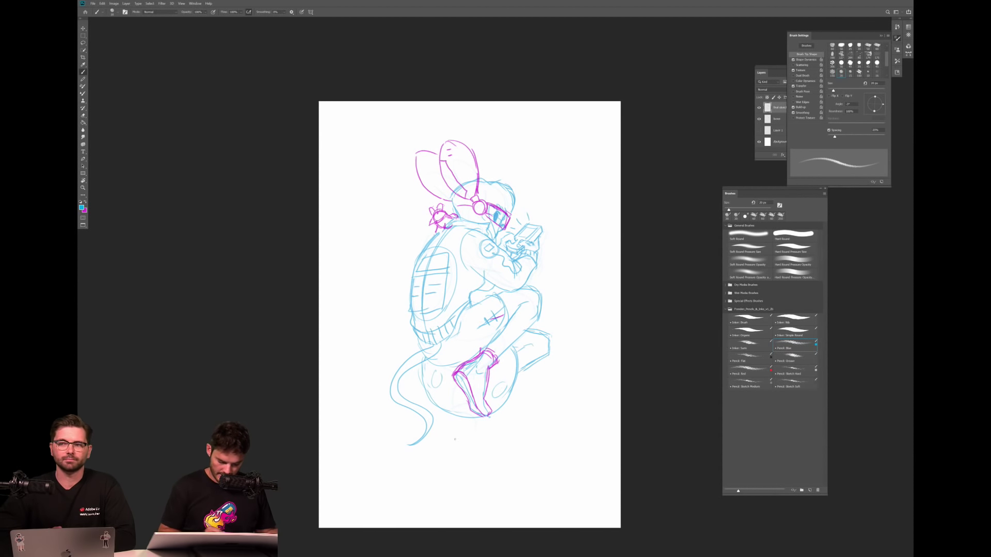
drag(420, 438, 400, 440)
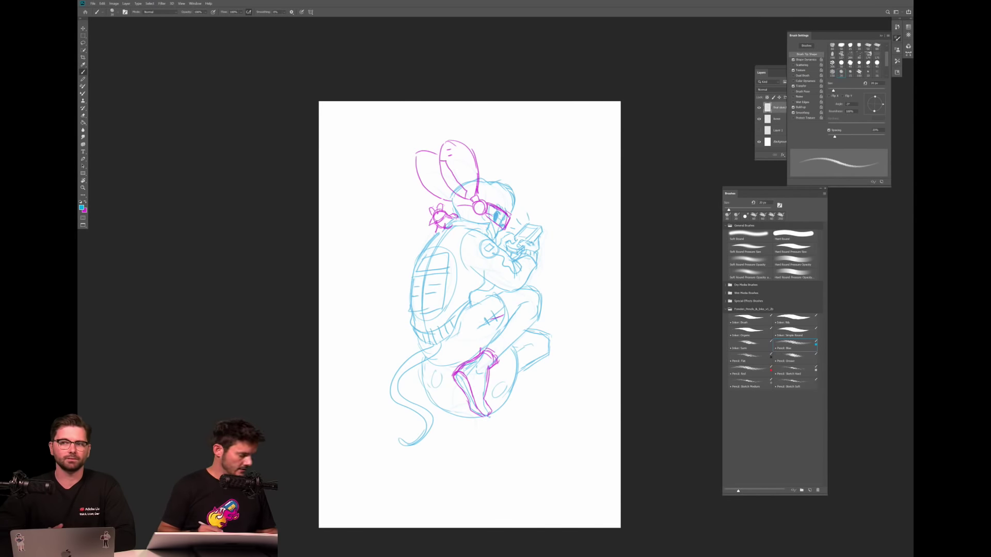
Remove the small magenta creature behind the collar, clearing its remains with a lasso selection.
key(e)
mouse_move(437, 209)
mouse_down()
mouse_move(438, 234)
mouse_move(444, 204)
mouse_move(455, 217)
mouse_up()
key(l)
key(ctrl+b)
click(543, 174)
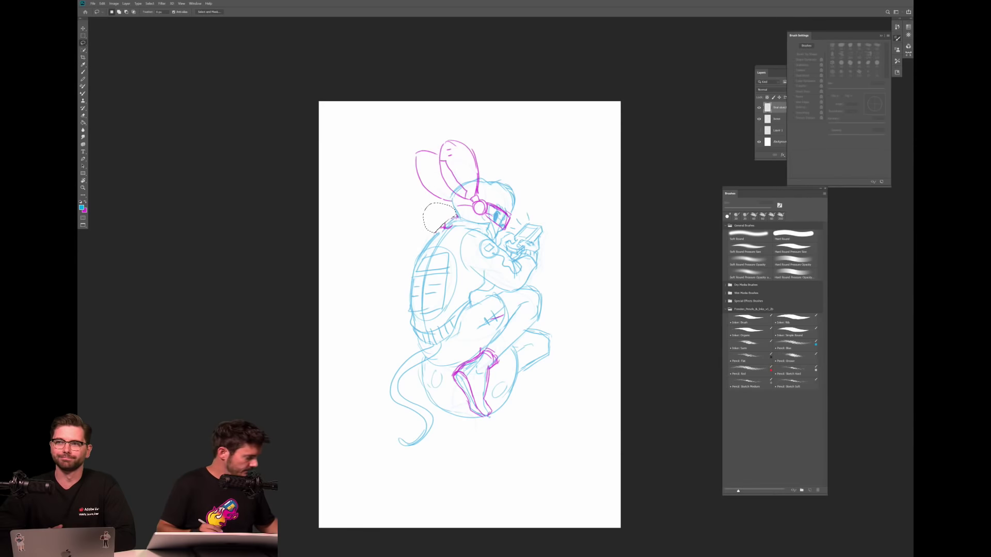
key(b)
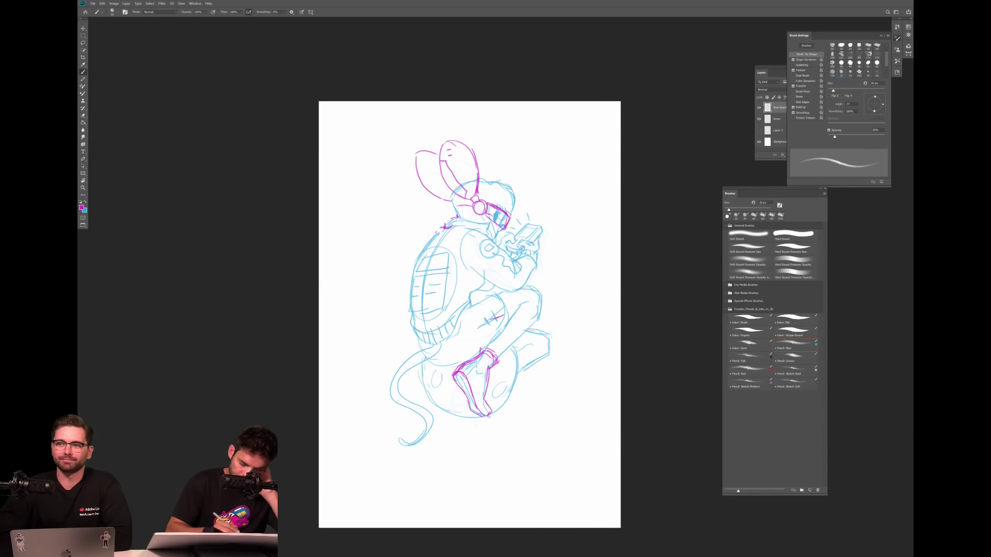
drag(444, 225, 443, 218)
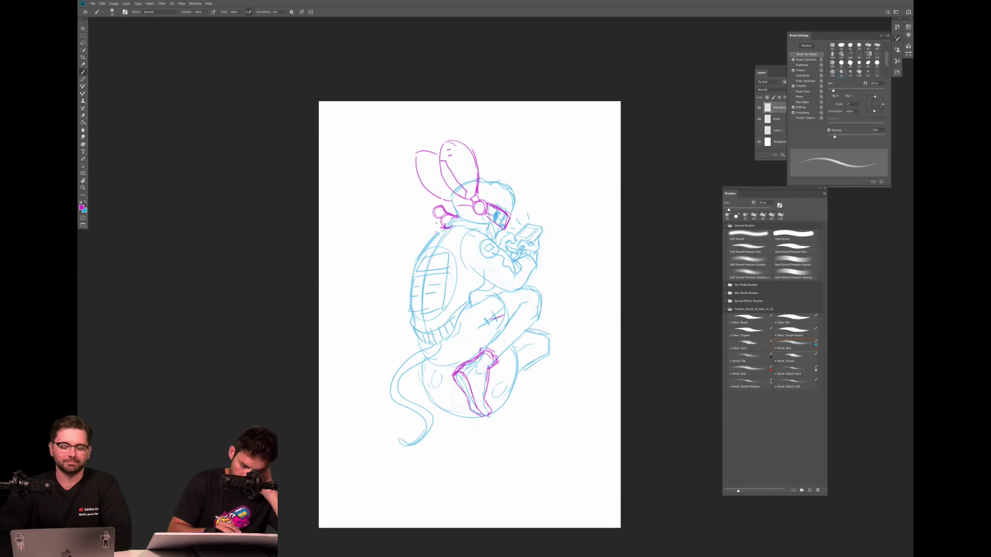
key(e)
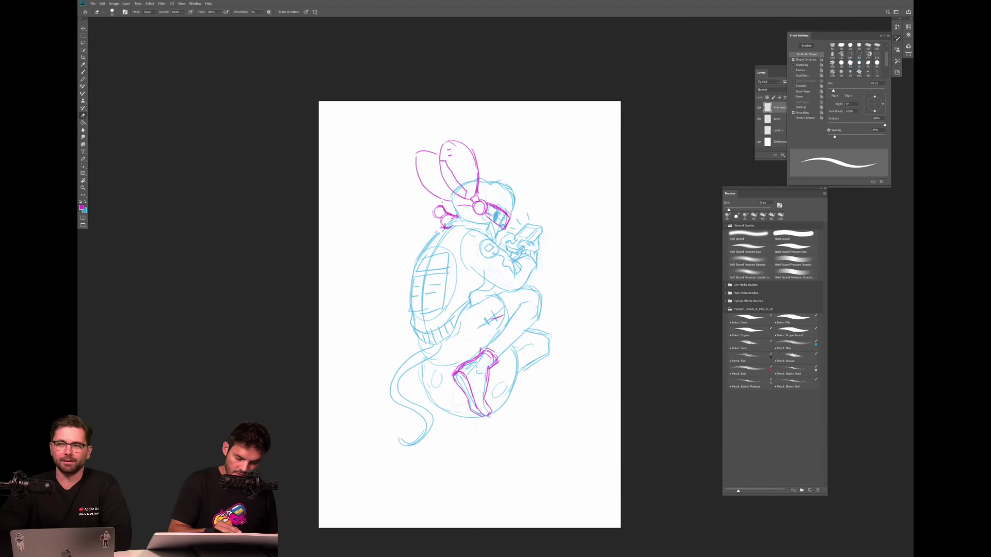
drag(434, 218, 446, 211)
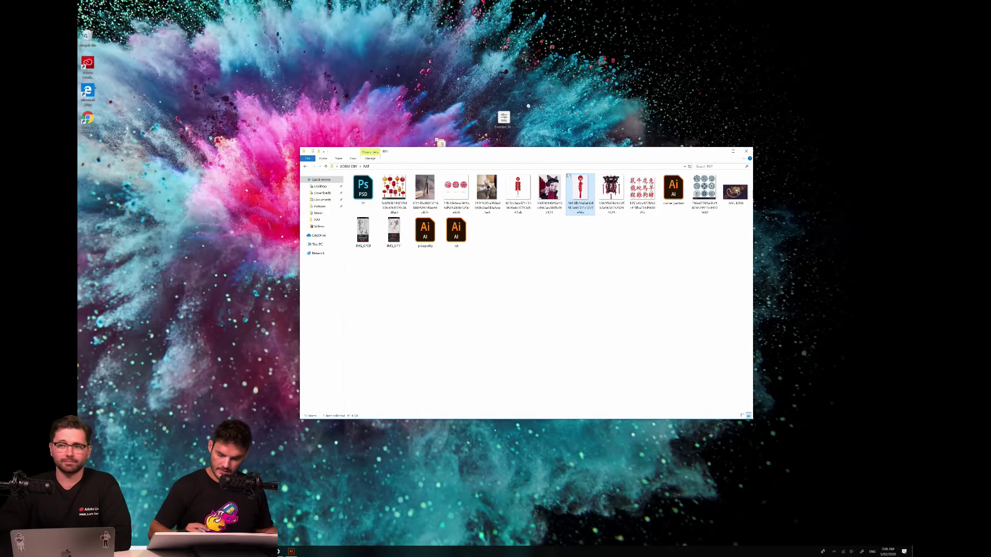
Open the photo of two rats from the reference folder in File Explorer as a separate Photoshop document.
click(486, 190)
drag(486, 193, 279, 485)
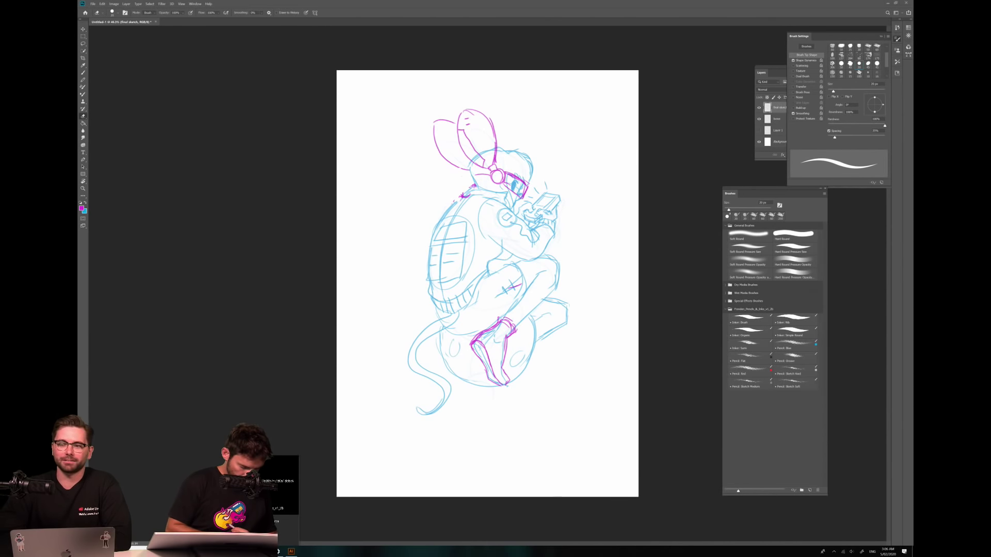
drag(263, 480, 264, 481)
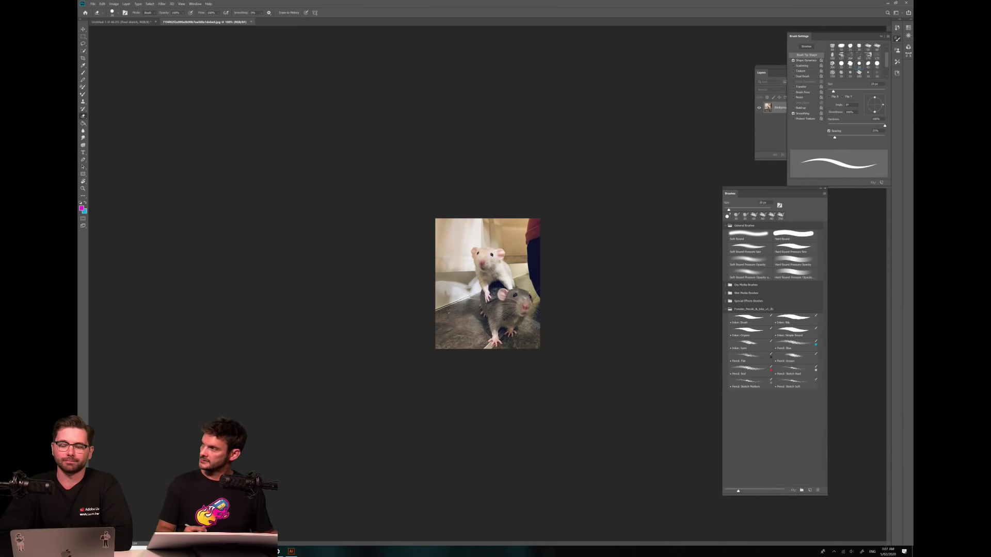
Lasso the grey rat in the photo and place the cutout in the sketch document below the character's tail.
key(l)
mouse_move(526, 288)
mouse_down()
mouse_move(464, 295)
mouse_move(547, 295)
mouse_move(516, 353)
mouse_move(452, 352)
mouse_up()
key(v)
drag(512, 306, 205, 72)
mouse_move(135, 23)
mouse_down()
mouse_move(325, 191)
mouse_move(451, 453)
mouse_move(444, 449)
mouse_up()
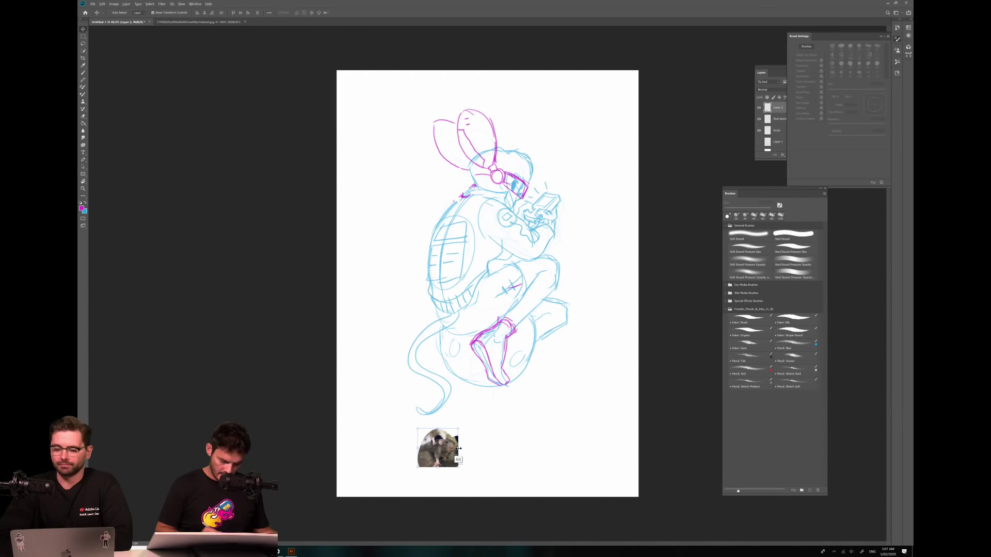
Flip the grey rat cutout horizontally.
drag(458, 449, 416, 448)
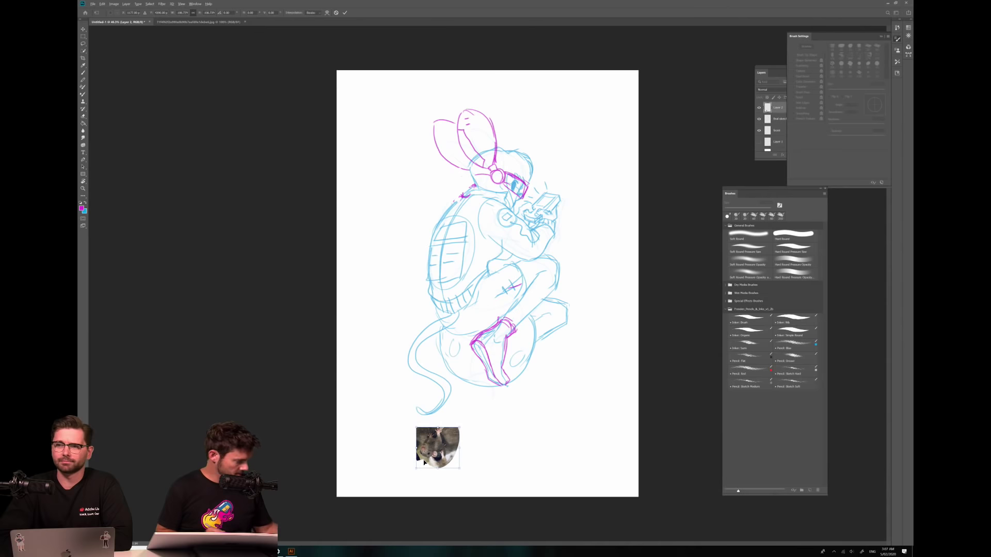
key(ctrl+z)
right_click(447, 447)
click(477, 513)
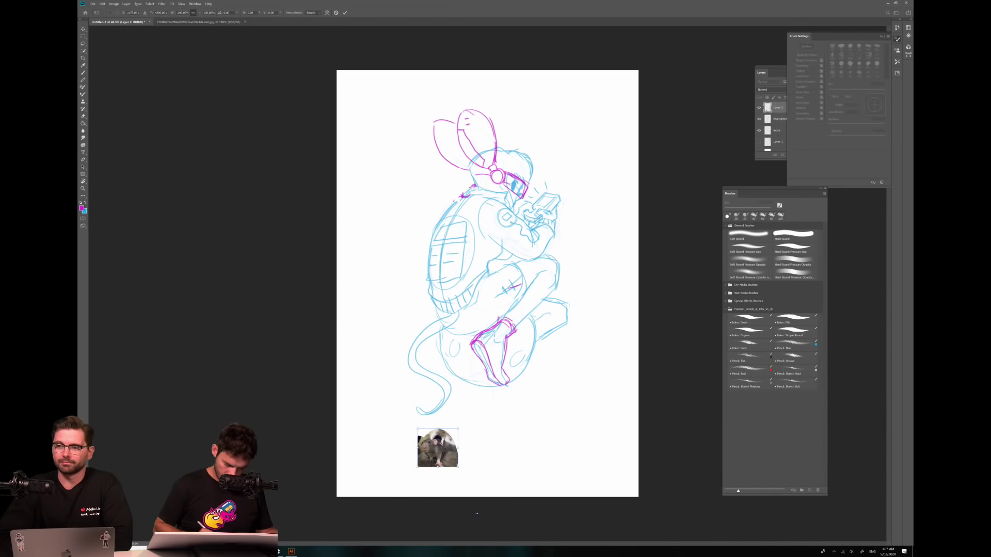
Place the rat cutout in the blank area behind the character's head, rotated slightly clockwise.
drag(441, 457, 410, 182)
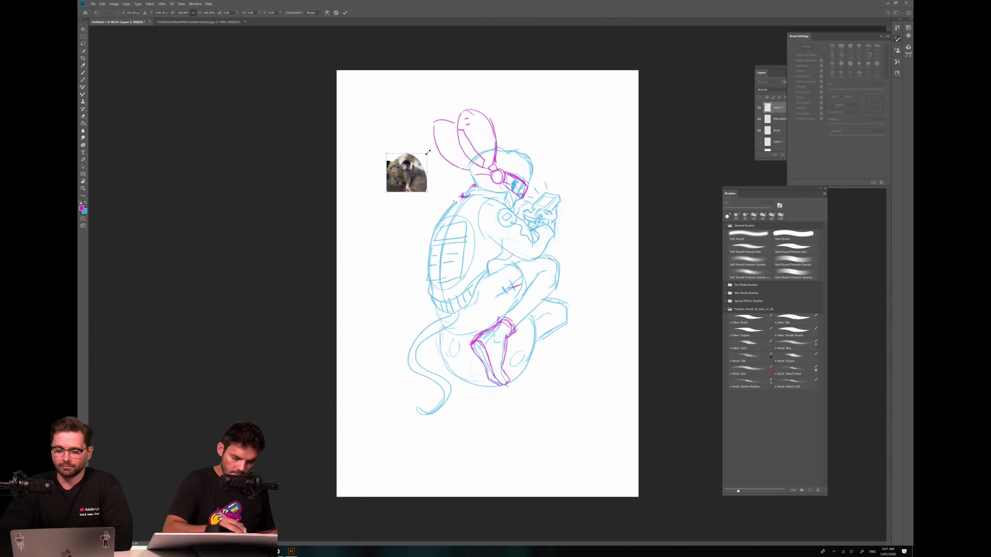
drag(430, 150, 435, 157)
key(Return)
On the final sketch layer, rough out a small rat in magenta beside the photo using overlapping circles, ears and front legs.
scroll(451, 78, up, 5)
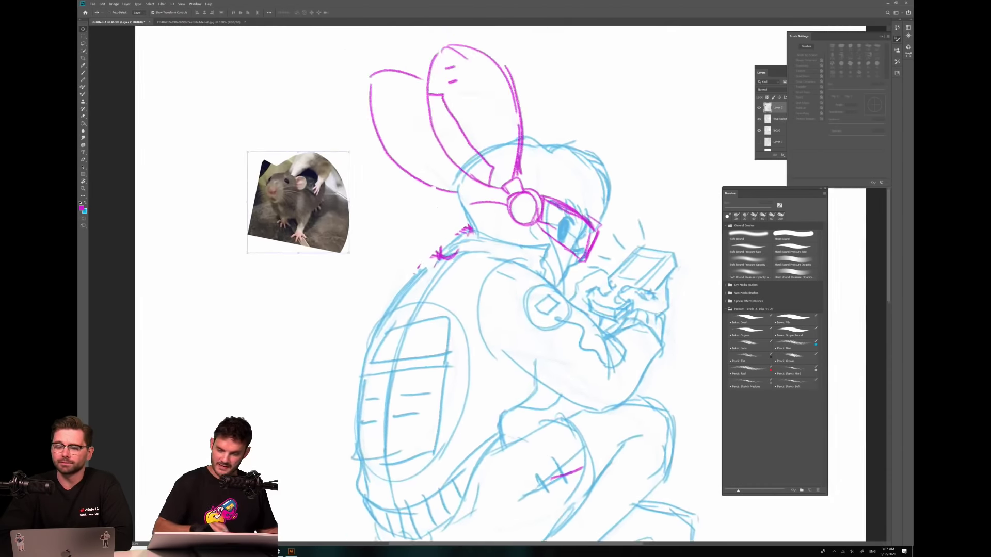
key(b)
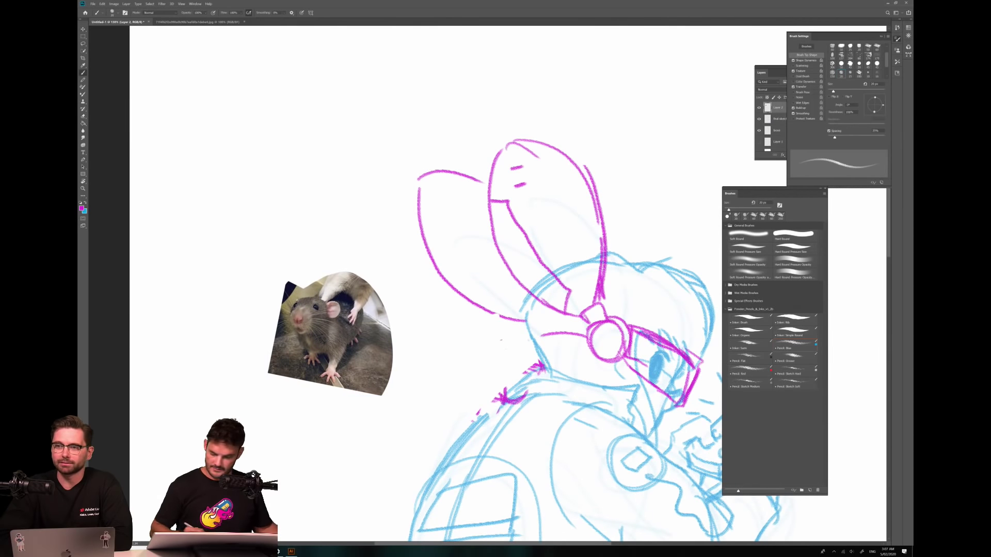
click(777, 121)
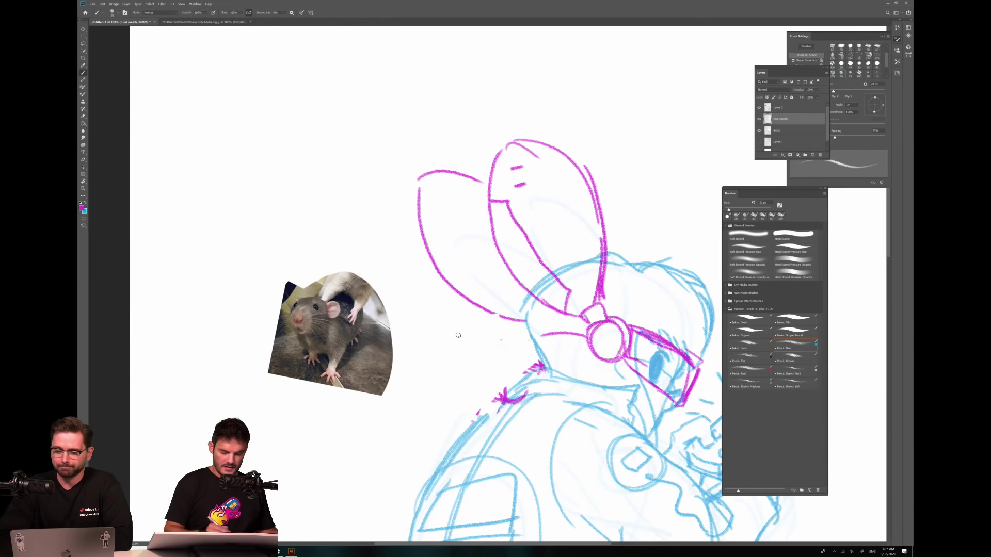
mouse_move(456, 318)
mouse_down()
mouse_move(430, 357)
mouse_move(481, 360)
mouse_move(427, 344)
mouse_move(474, 380)
mouse_move(454, 321)
mouse_move(440, 375)
mouse_move(430, 326)
mouse_move(406, 340)
mouse_move(433, 367)
mouse_move(435, 315)
mouse_move(473, 333)
mouse_move(430, 317)
mouse_move(454, 315)
mouse_move(405, 325)
mouse_move(428, 336)
mouse_up()
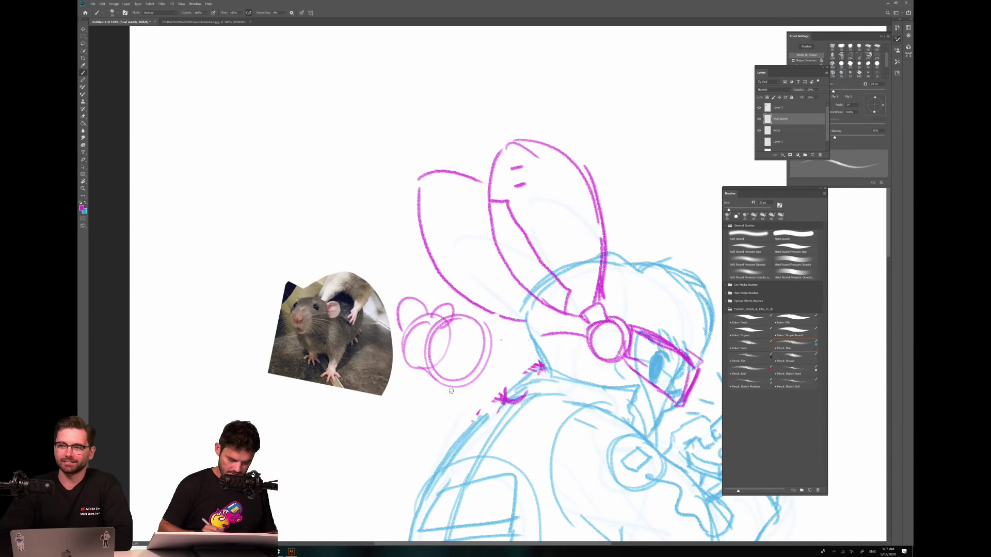
drag(488, 332, 491, 371)
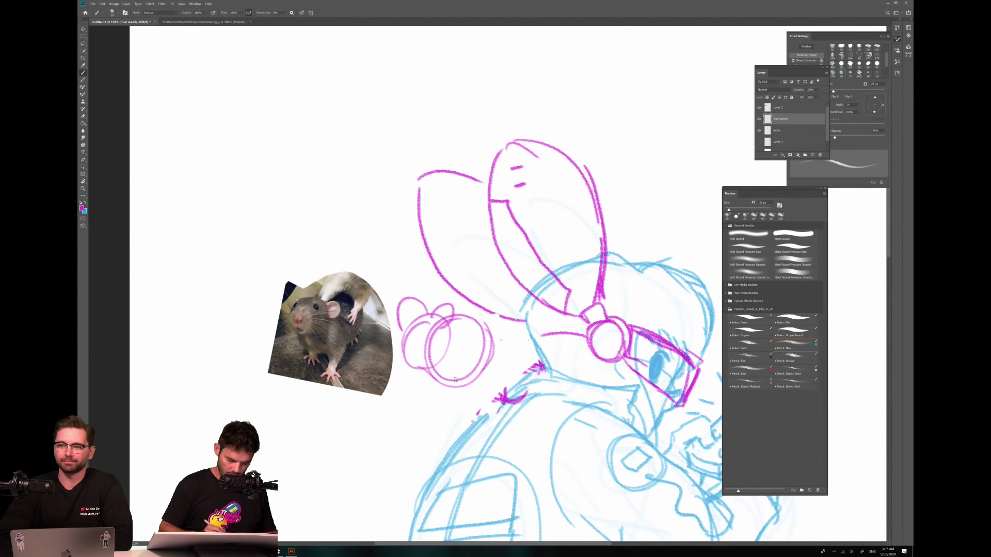
mouse_move(445, 392)
mouse_down()
mouse_move(439, 400)
mouse_move(459, 400)
mouse_move(469, 377)
mouse_move(428, 387)
mouse_move(461, 407)
mouse_move(447, 393)
mouse_up()
drag(440, 405, 465, 395)
Lasso the rough rat sketch and move it onto the character's upper back behind the collar.
key(l)
mouse_move(506, 332)
mouse_down()
mouse_move(448, 290)
mouse_move(395, 284)
mouse_move(405, 430)
mouse_move(490, 384)
mouse_move(474, 317)
mouse_move(532, 364)
mouse_up()
key(v)
key(ctrl+d)
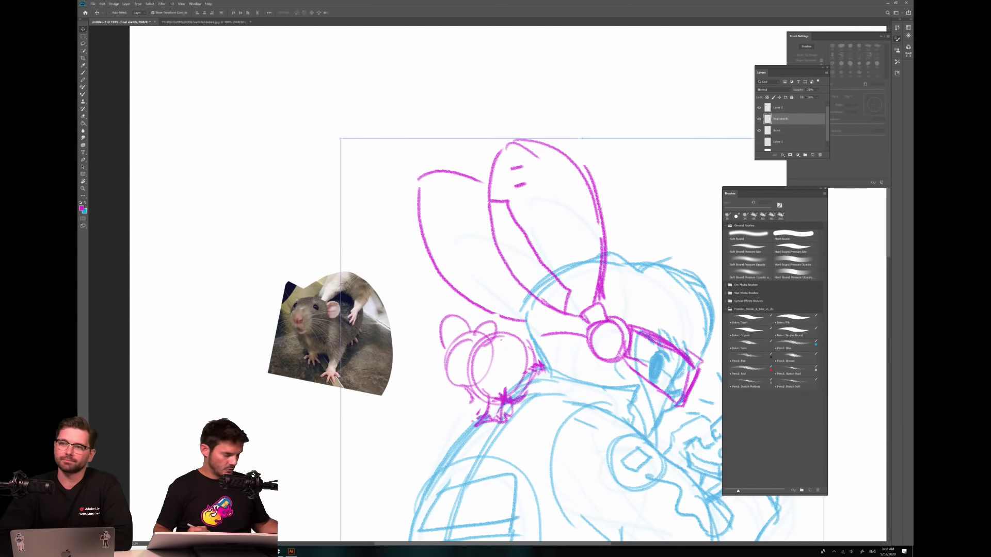
Refine the rat's front legs, snout, eye and ears in magenta, erasing the construction circles inside its head and body.
key(b)
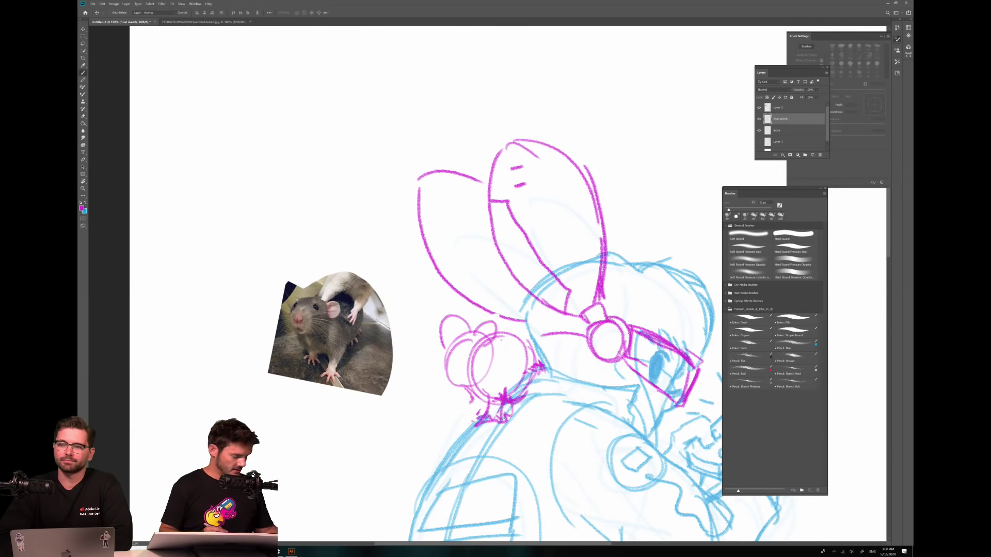
mouse_move(488, 398)
mouse_down()
mouse_move(477, 424)
mouse_move(498, 415)
mouse_up()
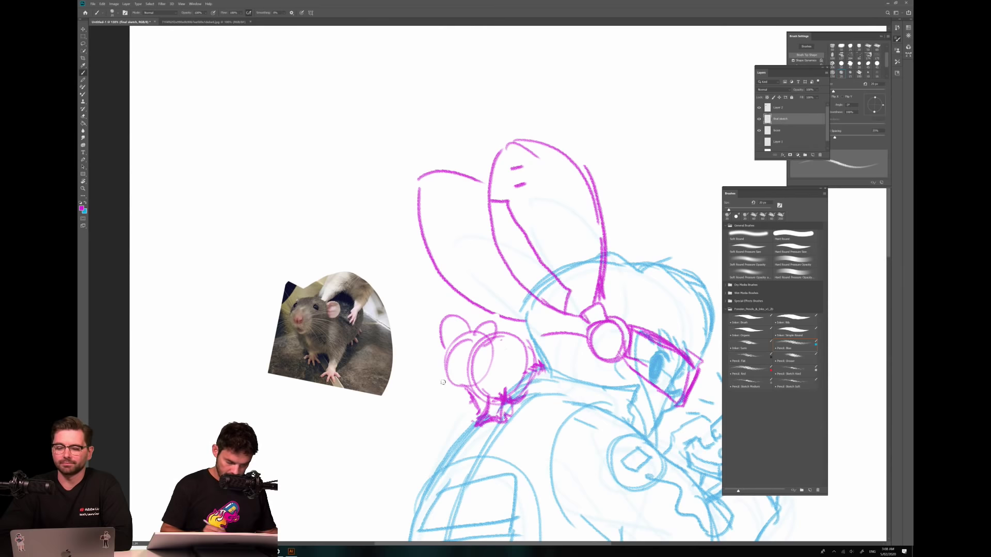
mouse_move(448, 361)
mouse_down()
mouse_move(487, 354)
mouse_move(485, 338)
mouse_move(476, 349)
mouse_move(473, 341)
mouse_move(505, 347)
mouse_up()
key(e)
mouse_move(441, 335)
mouse_down()
mouse_move(442, 320)
mouse_move(467, 317)
mouse_up()
mouse_move(442, 337)
mouse_down()
mouse_move(470, 337)
mouse_move(455, 338)
mouse_move(451, 313)
mouse_move(454, 348)
mouse_move(465, 330)
mouse_up()
key(b)
key(e)
mouse_move(500, 357)
mouse_down()
mouse_move(476, 381)
mouse_move(470, 361)
mouse_move(477, 359)
mouse_move(474, 383)
mouse_move(464, 366)
mouse_move(500, 327)
mouse_move(455, 354)
mouse_up()
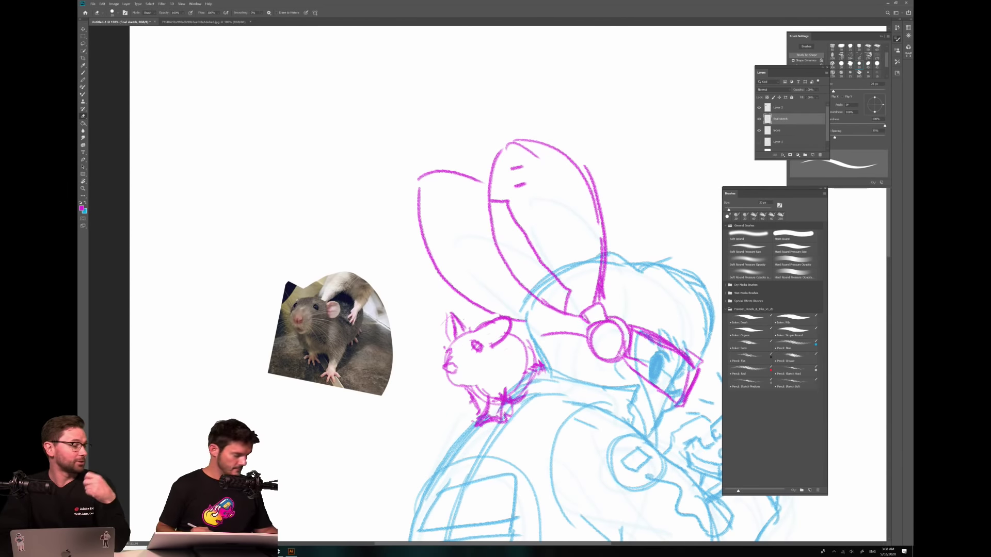
Add the rat's cheek line and inner ear detail, and replace its rough rear outline with a cleaner back curve.
key(b)
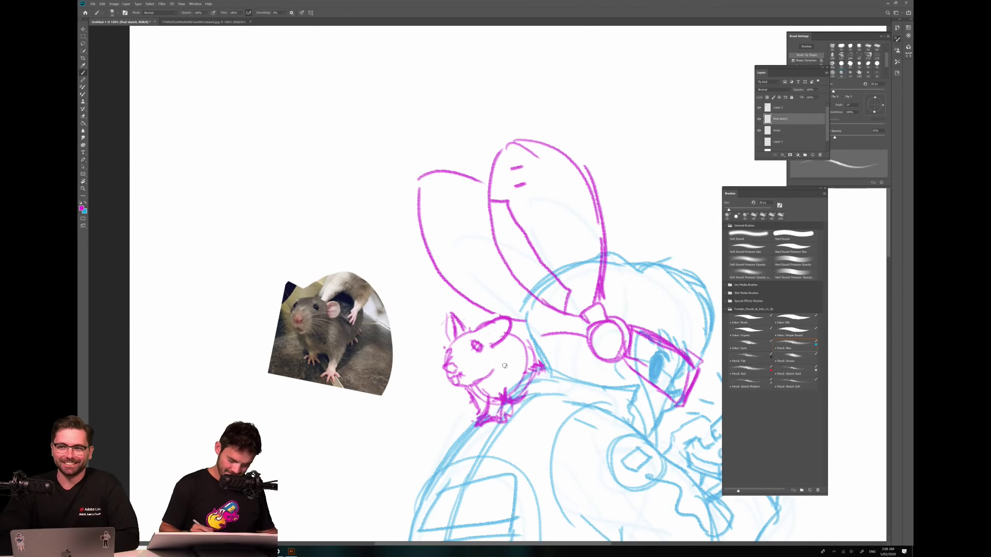
key(e)
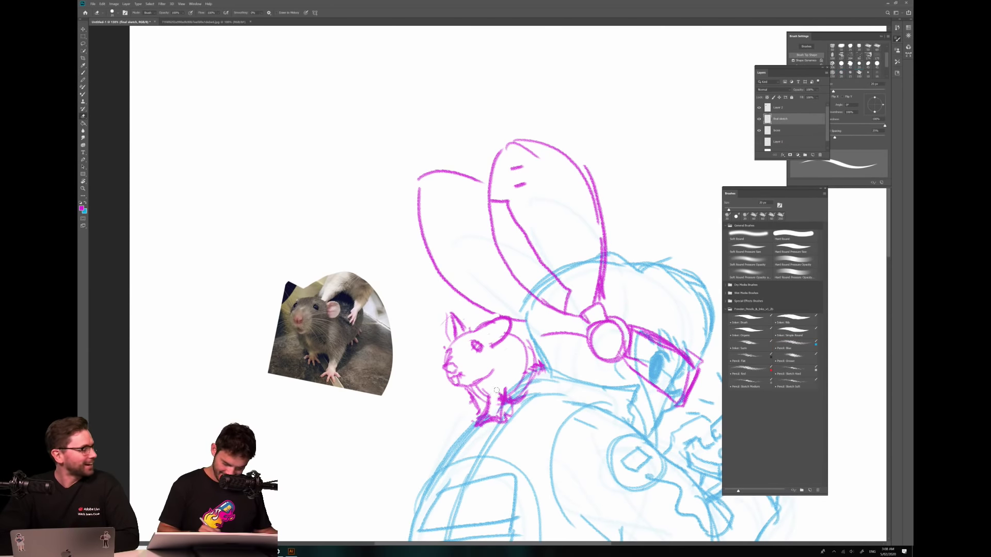
mouse_move(525, 359)
mouse_down()
mouse_move(527, 382)
mouse_move(532, 366)
mouse_move(516, 375)
mouse_up()
key(b)
drag(487, 338, 502, 323)
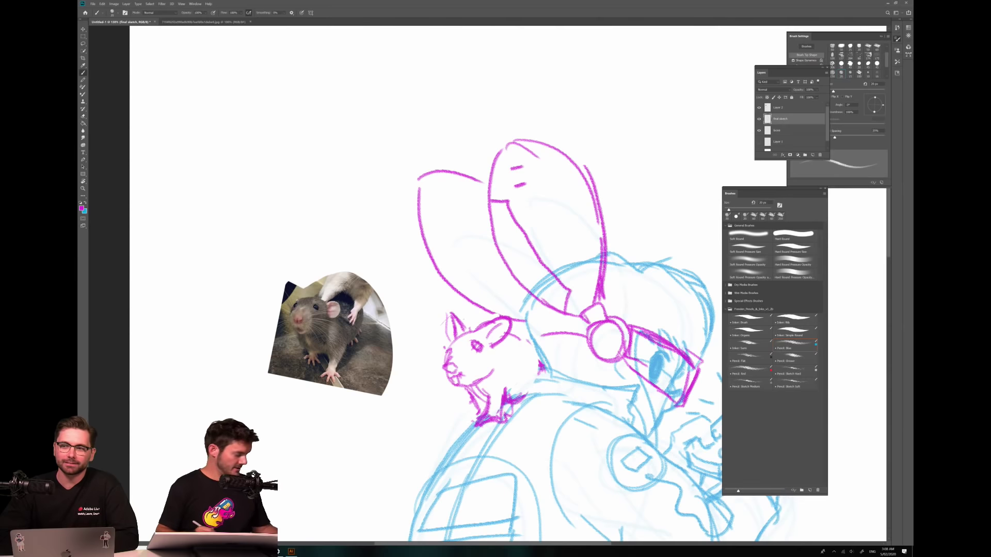
key(e)
key(b)
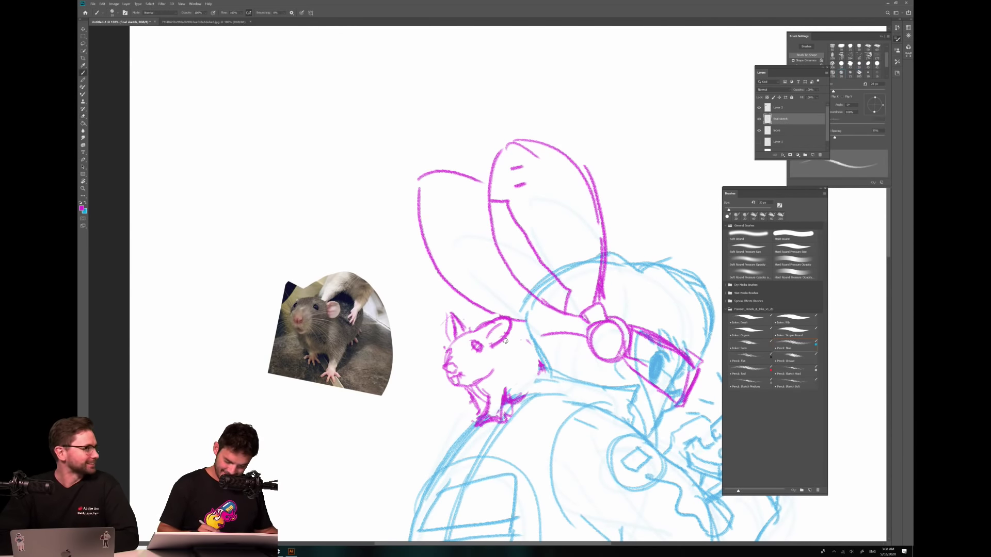
mouse_move(509, 344)
mouse_down()
mouse_move(538, 358)
mouse_move(521, 429)
mouse_move(518, 343)
mouse_move(542, 364)
mouse_up()
key(ctrl+0)
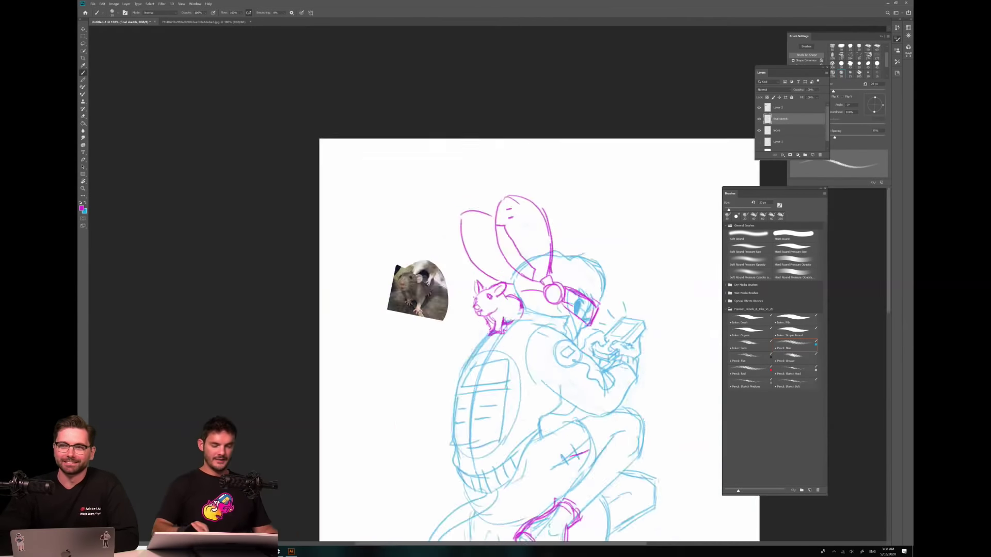
Delete the layer holding the rat reference photo.
click(779, 108)
key(Delete)
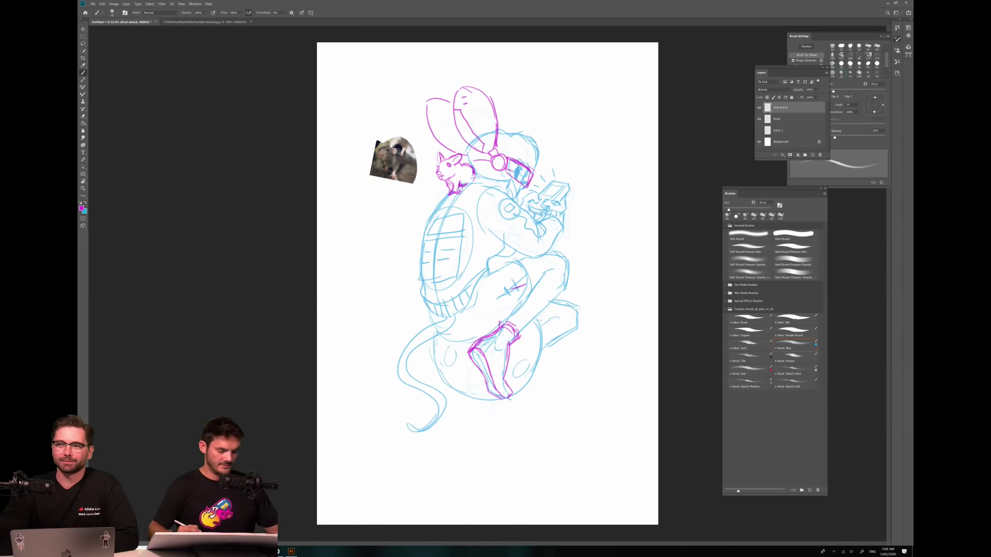
key(ctrl+minus)
scroll(487, 284, up, 3)
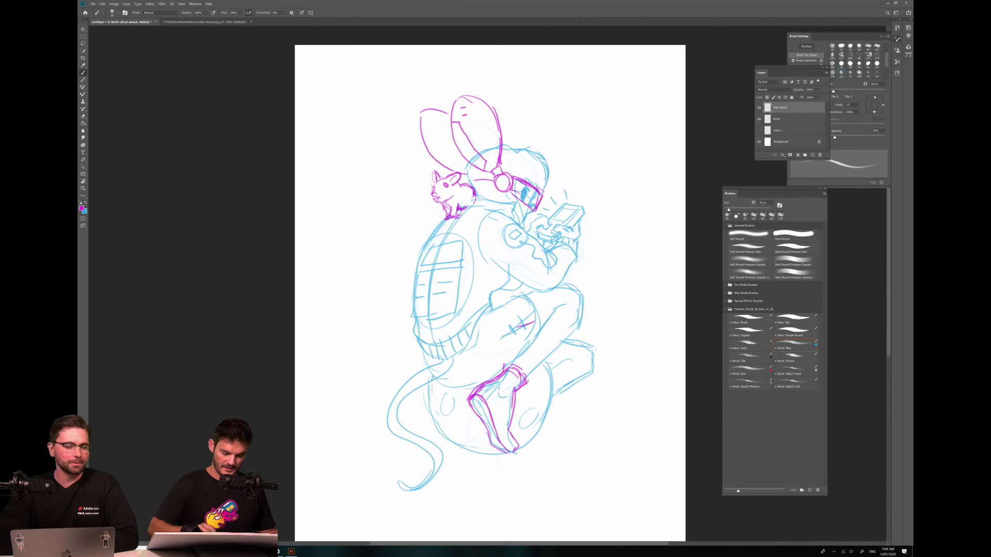
Lasso the magenta rat on the character's upper back, scale it down slightly toward the collar, and deselect it.
drag(487, 283, 520, 403)
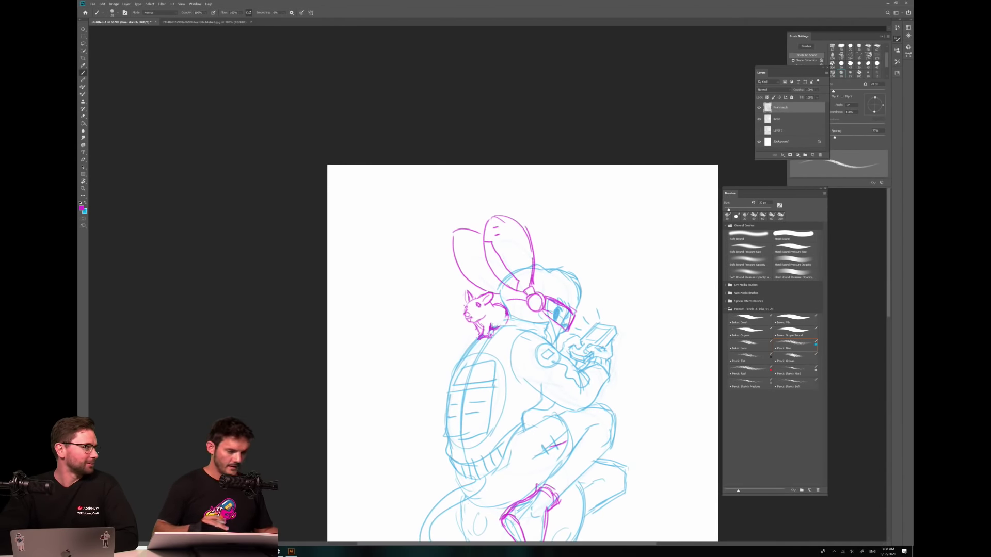
scroll(513, 310, up, 3)
key(l)
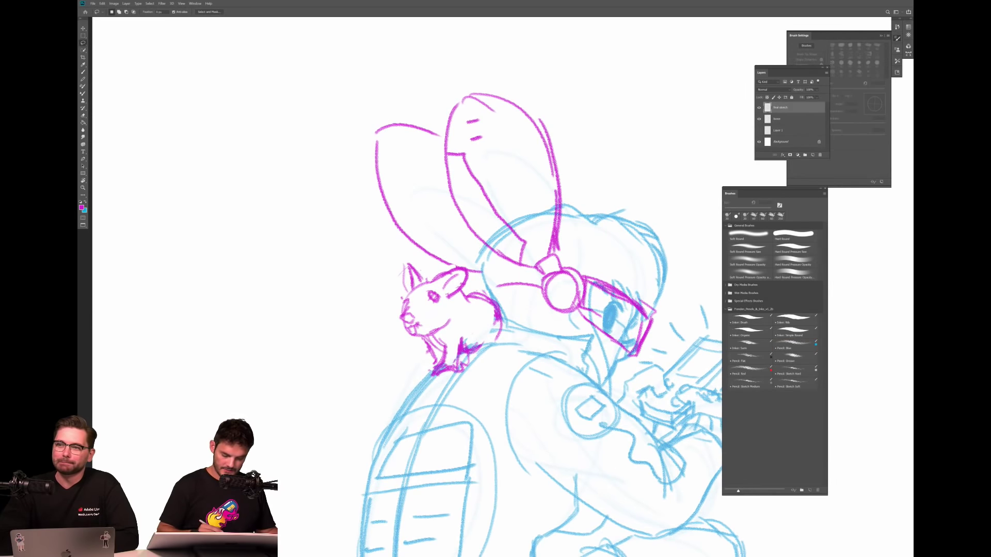
mouse_move(483, 290)
mouse_down()
mouse_move(499, 302)
mouse_move(497, 339)
mouse_move(435, 376)
mouse_move(377, 297)
mouse_move(408, 251)
mouse_move(471, 272)
mouse_up()
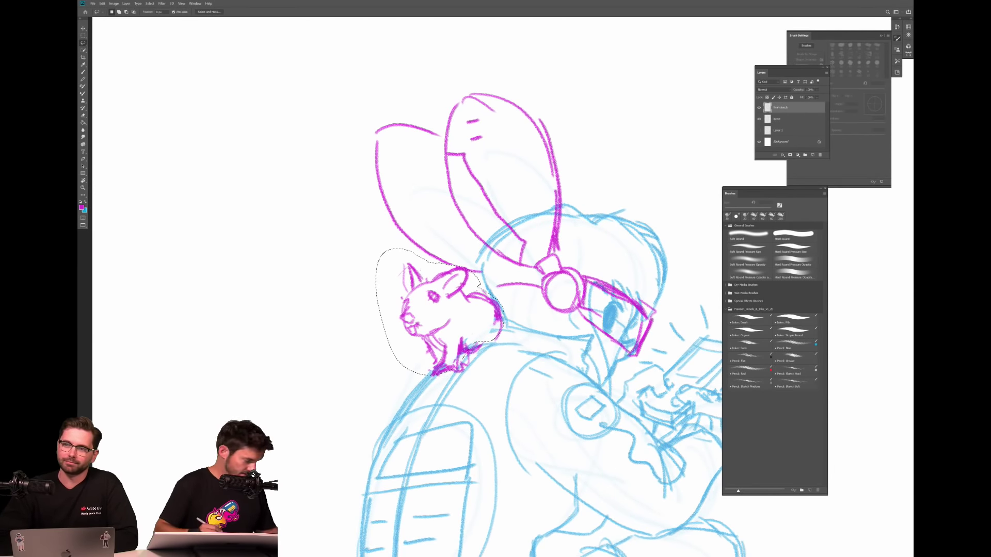
key(ctrl+t)
drag(376, 249, 392, 263)
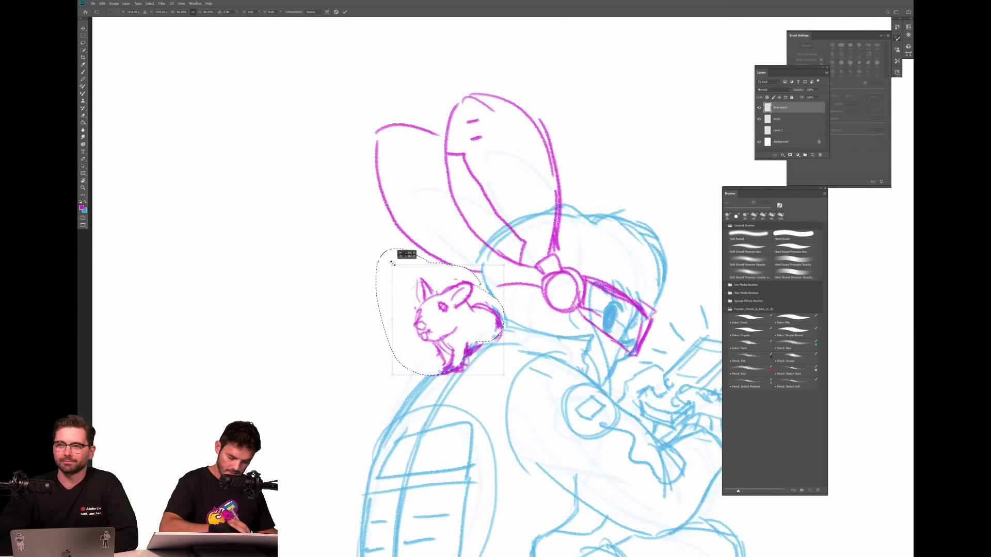
key(Return)
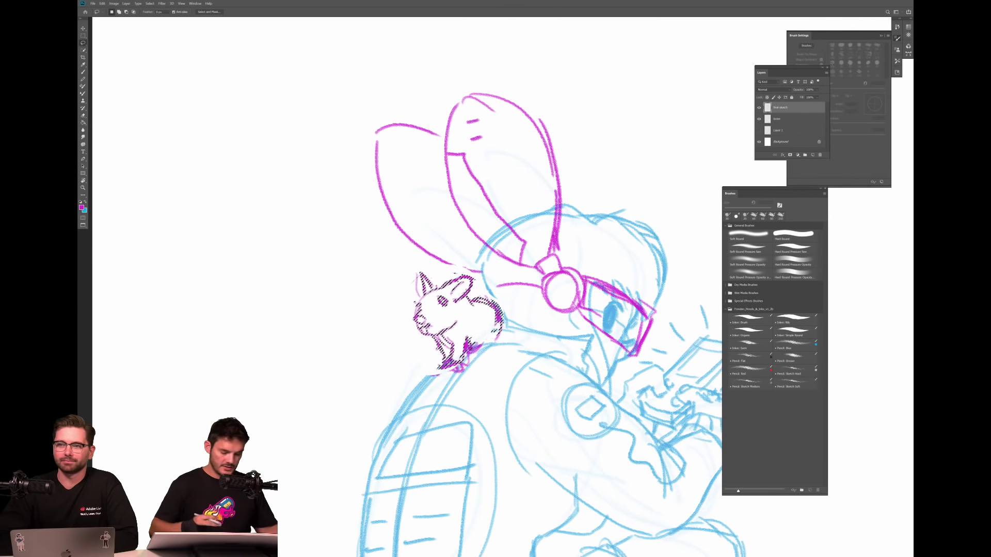
key(ctrl+d)
Examine the rat's size and placement against the whole character composition.
key(ctrl+minus)
key(ctrl+minus)
key(ctrl+minus)
key(ctrl+minus)
key(ctrl+minus)
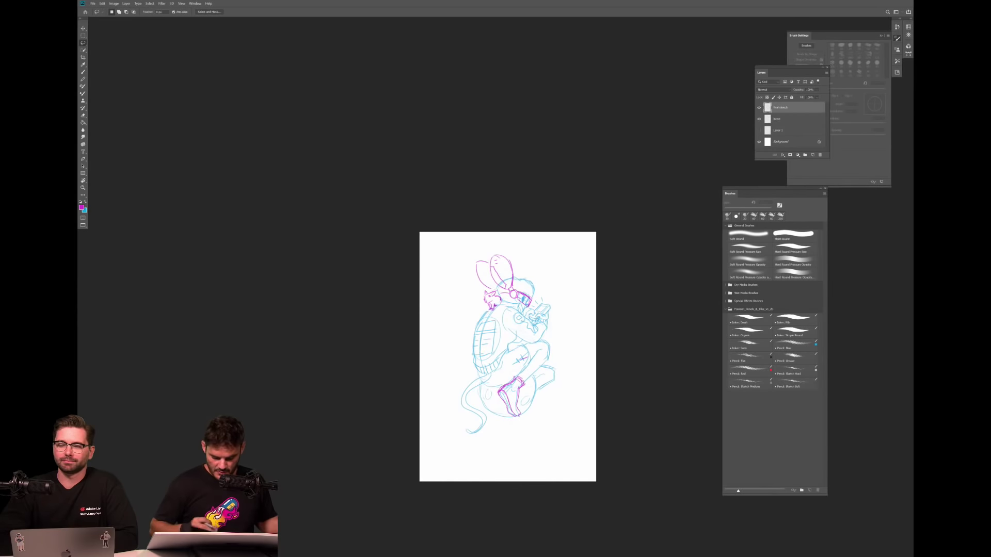
key(ctrl+plus)
key(ctrl+plus)
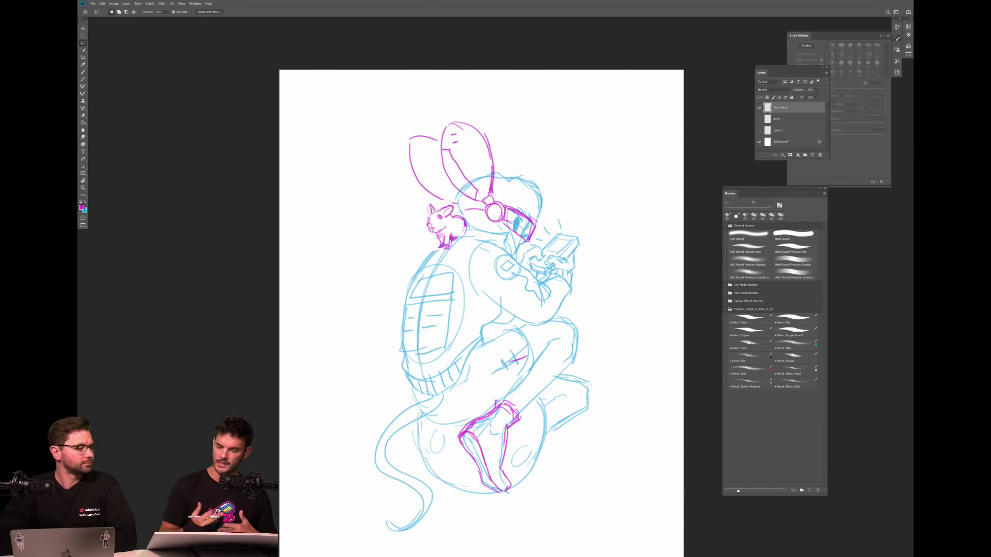
key(ctrl+minus)
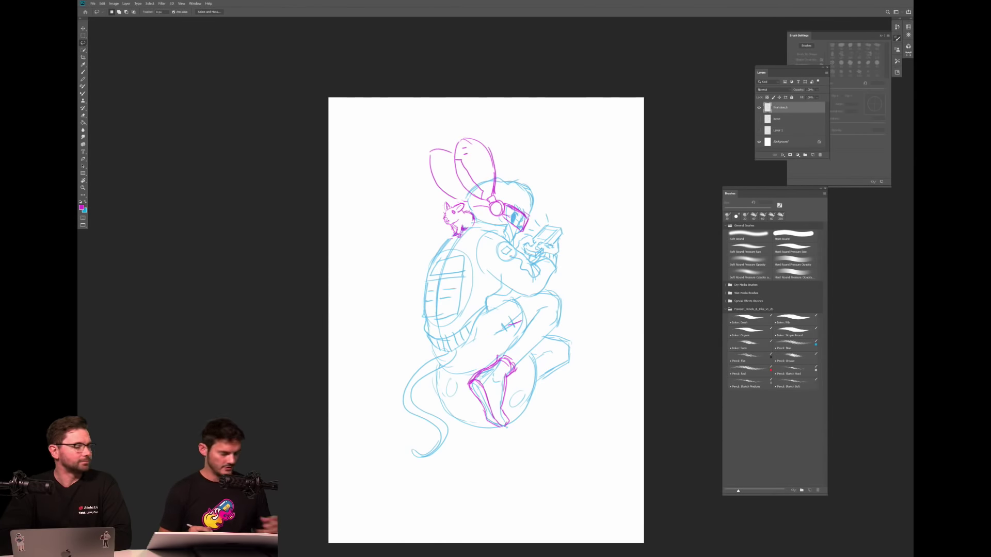
Add a magenta sole line along the front shoe and a short inner line near its toe.
key(b)
key(ctrl+plus)
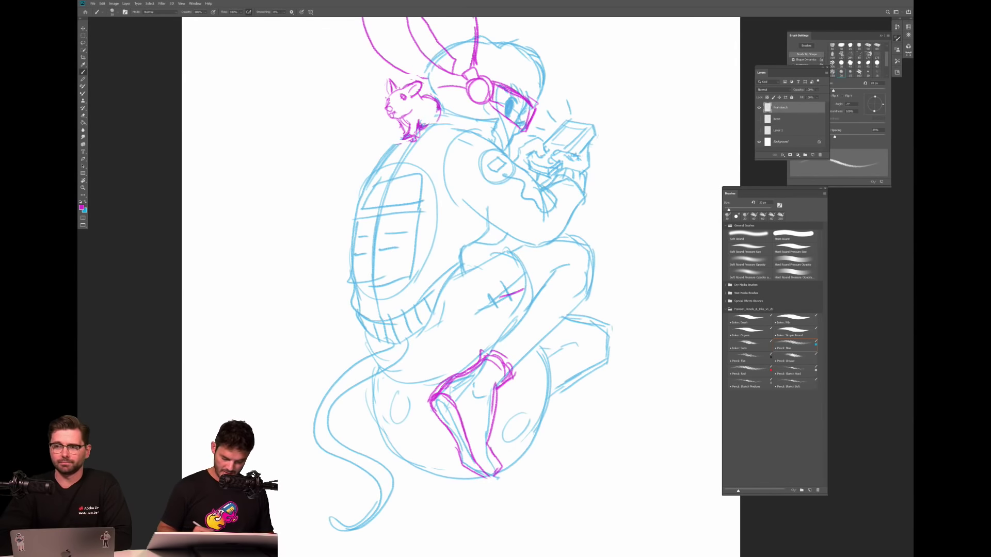
drag(444, 388, 498, 474)
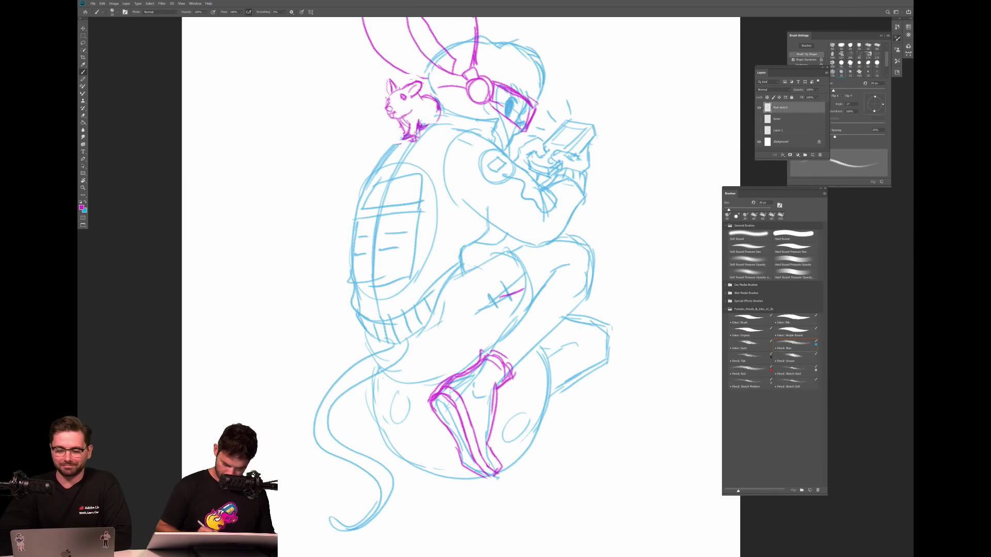
drag(470, 429, 495, 460)
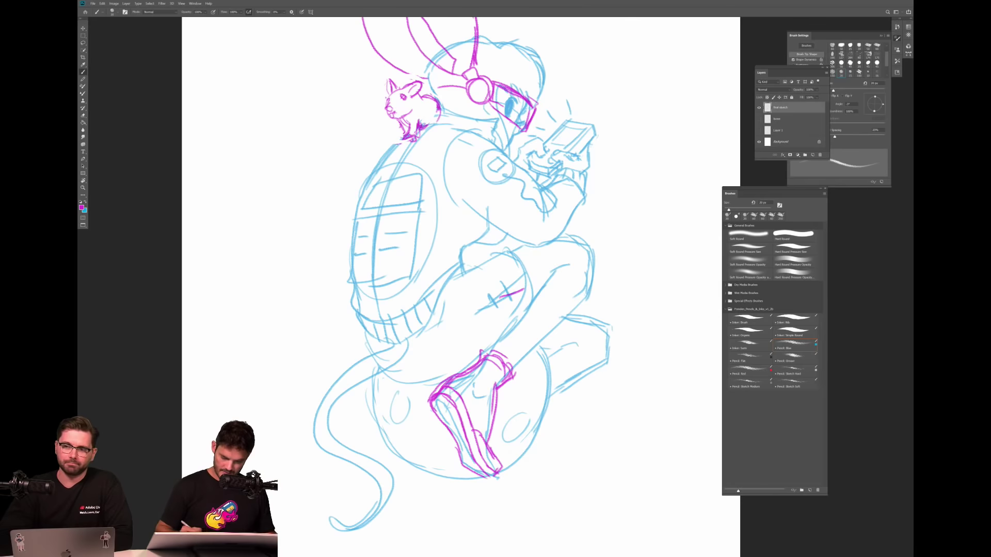
key(ctrl+minus)
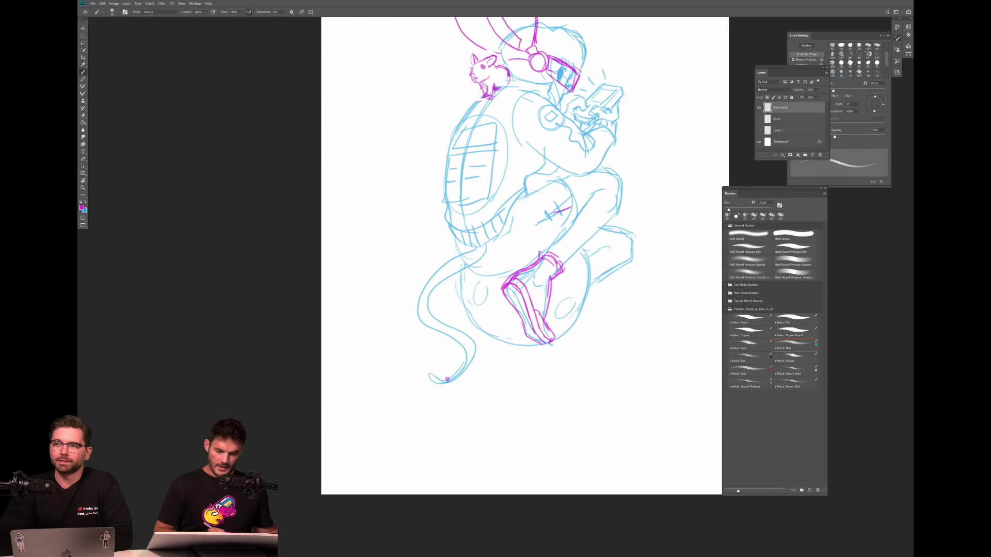
Sketch a magenta angular round head with a curved spine crossed by short rib lines in the empty area beside the ball.
key(ctrl+minus)
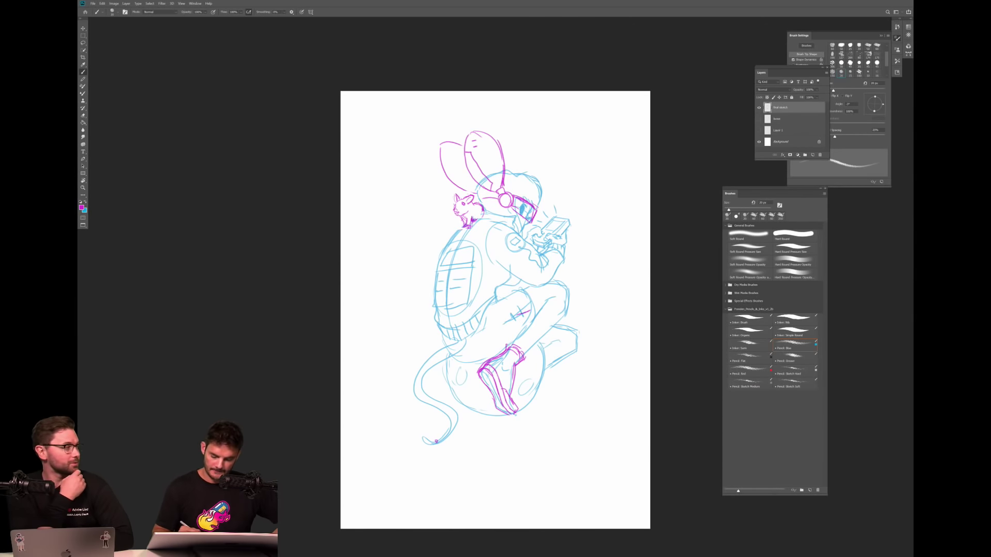
drag(590, 394, 611, 411)
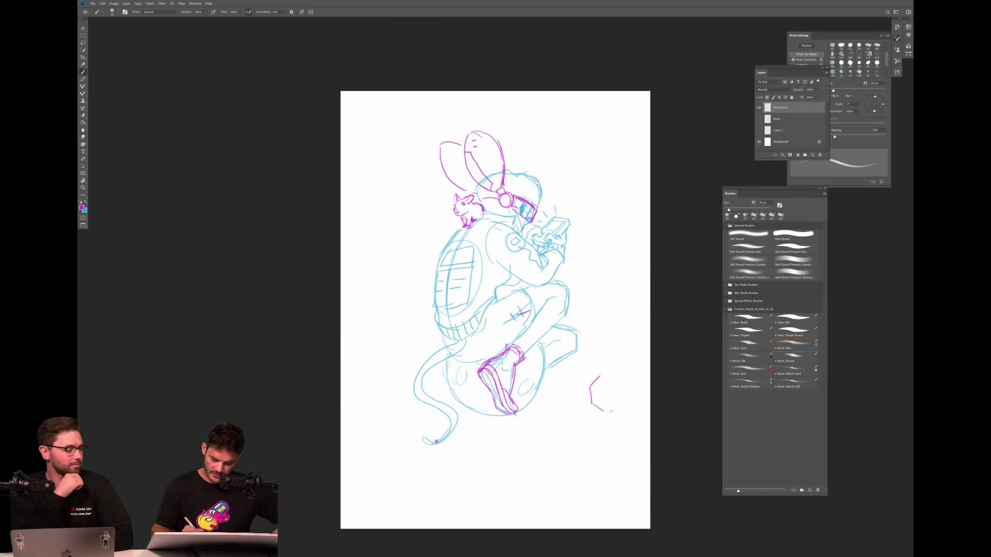
mouse_move(611, 373)
mouse_down()
mouse_move(627, 399)
mouse_move(603, 411)
mouse_move(584, 467)
mouse_move(596, 501)
mouse_up()
drag(600, 439, 619, 430)
drag(585, 440, 612, 450)
mouse_move(575, 463)
mouse_down()
mouse_move(594, 458)
mouse_move(598, 475)
mouse_up()
mouse_move(581, 498)
mouse_down()
mouse_move(607, 492)
mouse_move(608, 506)
mouse_up()
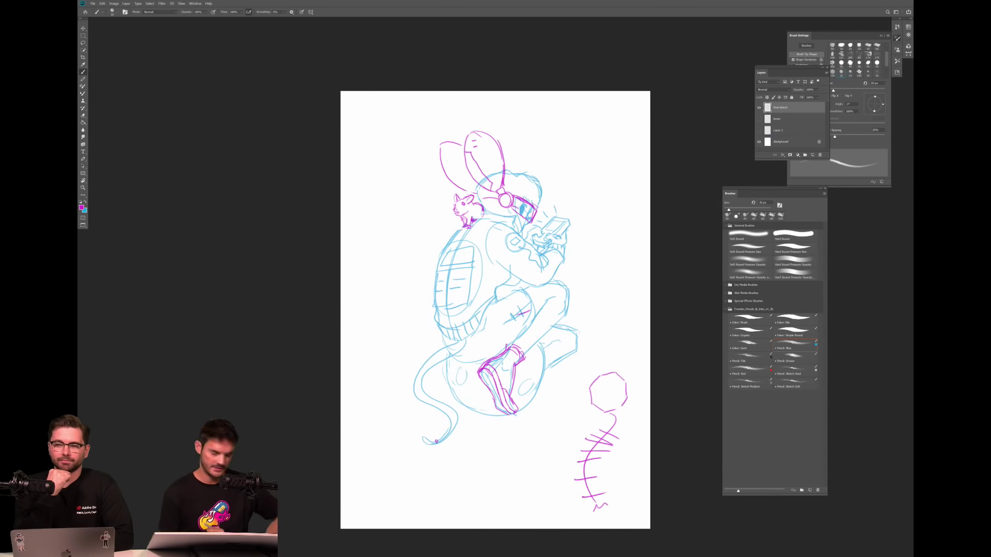
Lasso the magenta circle-and-spine doodle beside the character, delete it and clear the selection.
key(l)
mouse_move(623, 353)
mouse_down()
mouse_move(562, 521)
mouse_move(624, 353)
mouse_up()
key(Delete)
key(ctrl+d)
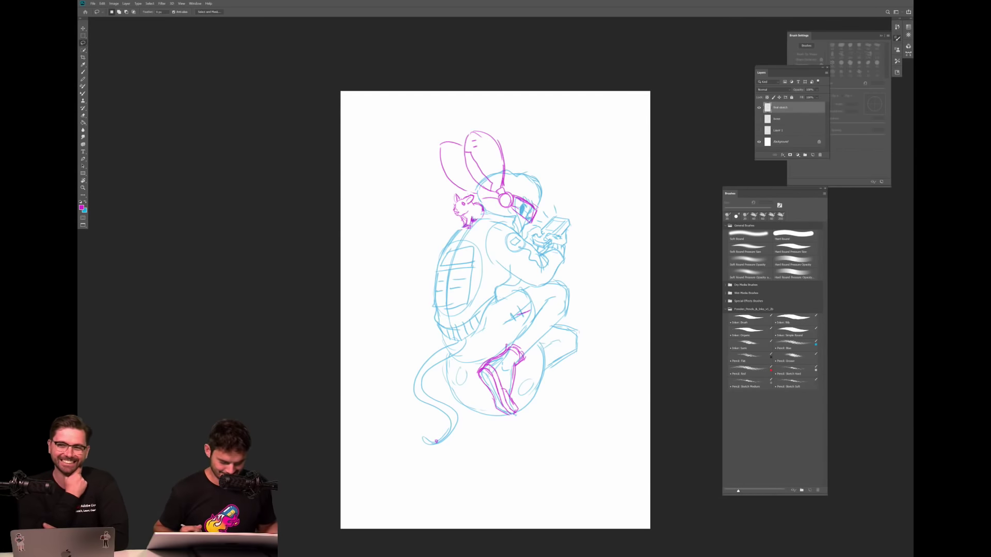
Erase the blue head outline where it overlaps the base of the magenta ears.
key(e)
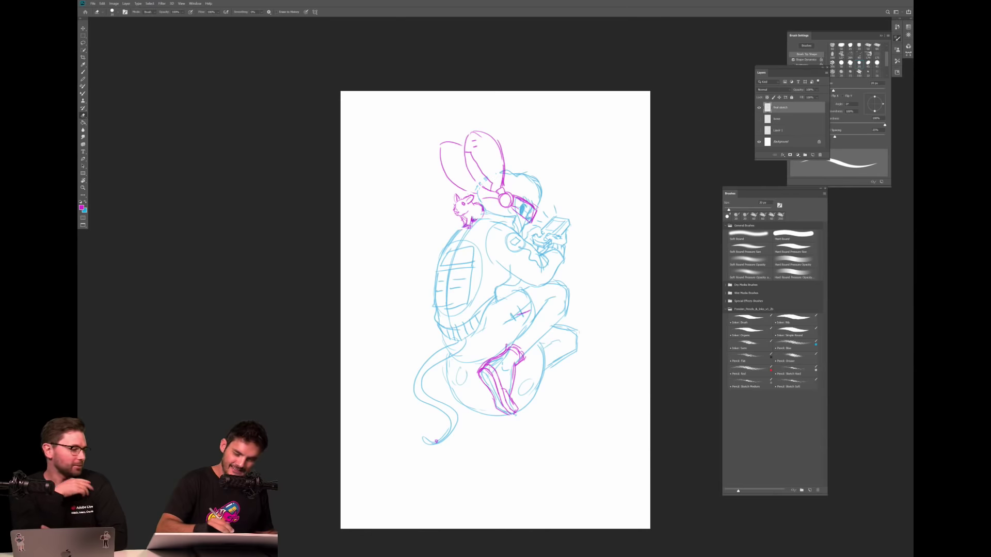
key(b)
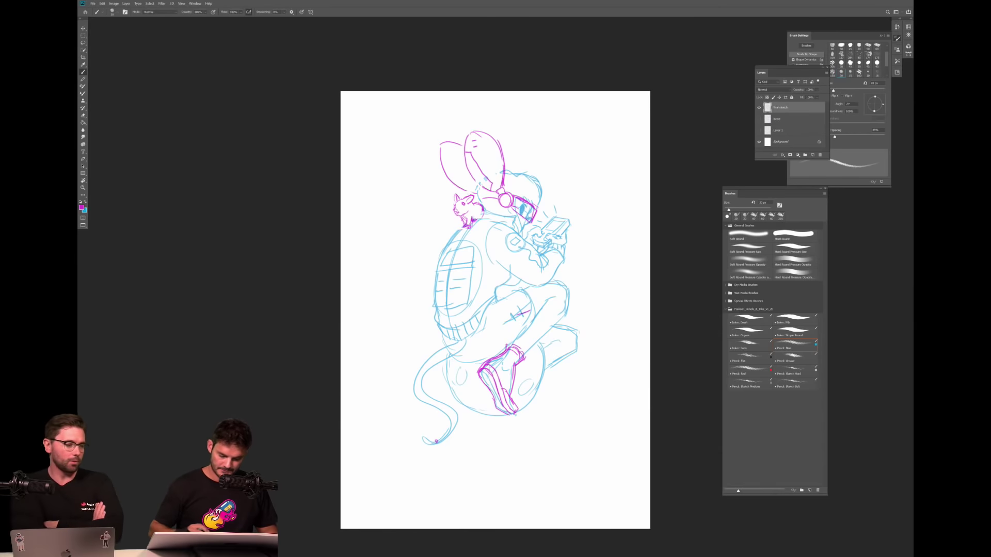
scroll(540, 333, down, 3)
scroll(563, 331, up, 3)
scroll(488, 310, up, 1)
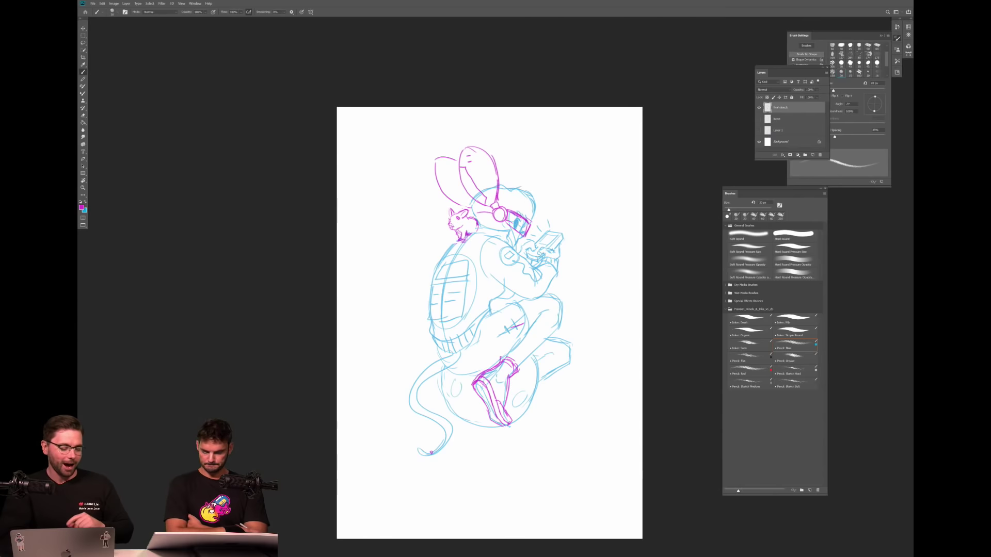
Touch up the blue line where the tail meets the jacket and erase the stray lines between jacket hem and thigh.
key(e)
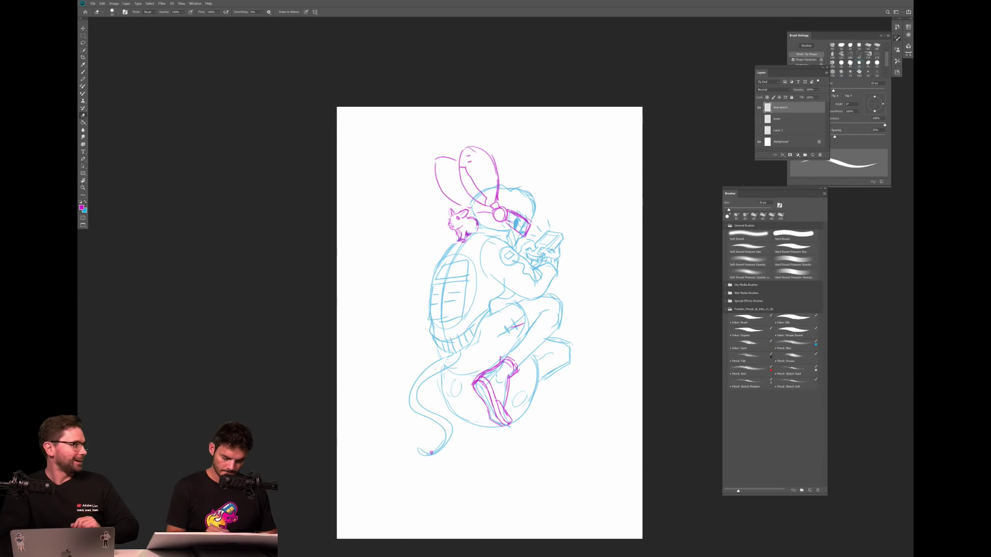
key(b)
key(x)
drag(446, 355, 455, 353)
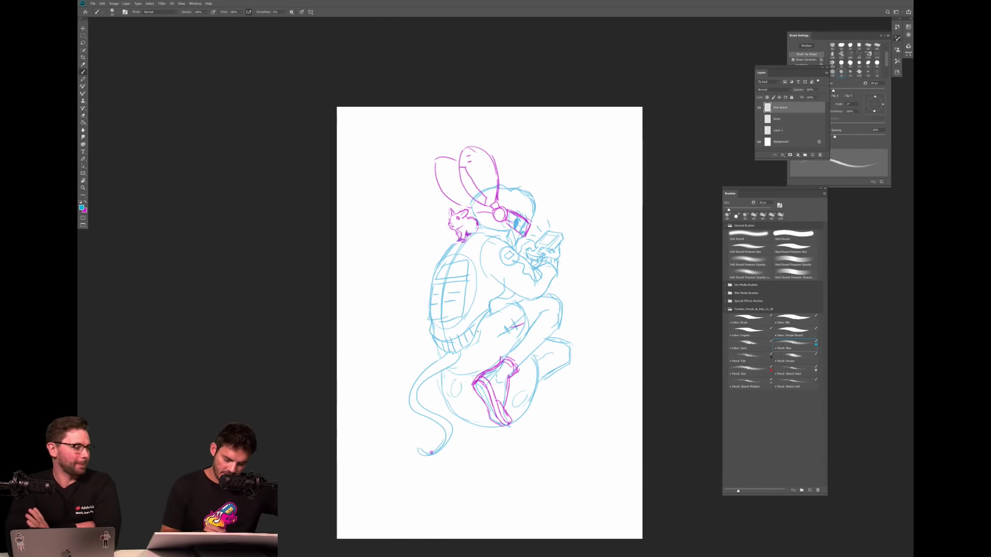
key(e)
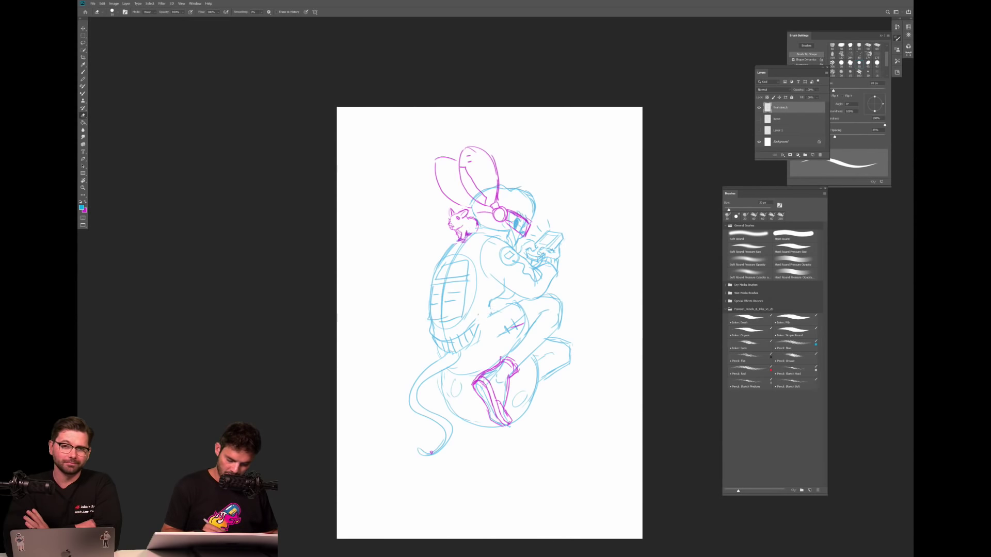
drag(479, 331, 477, 342)
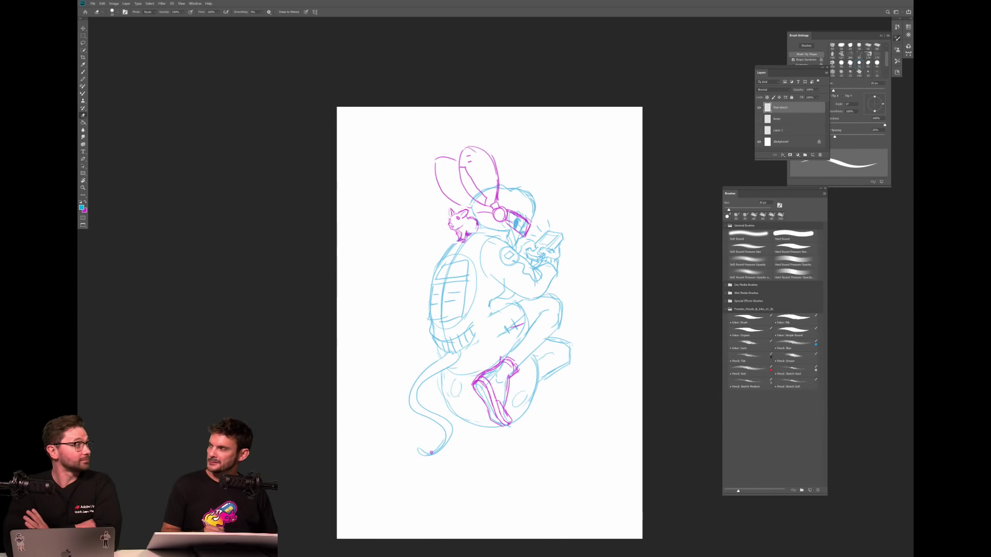
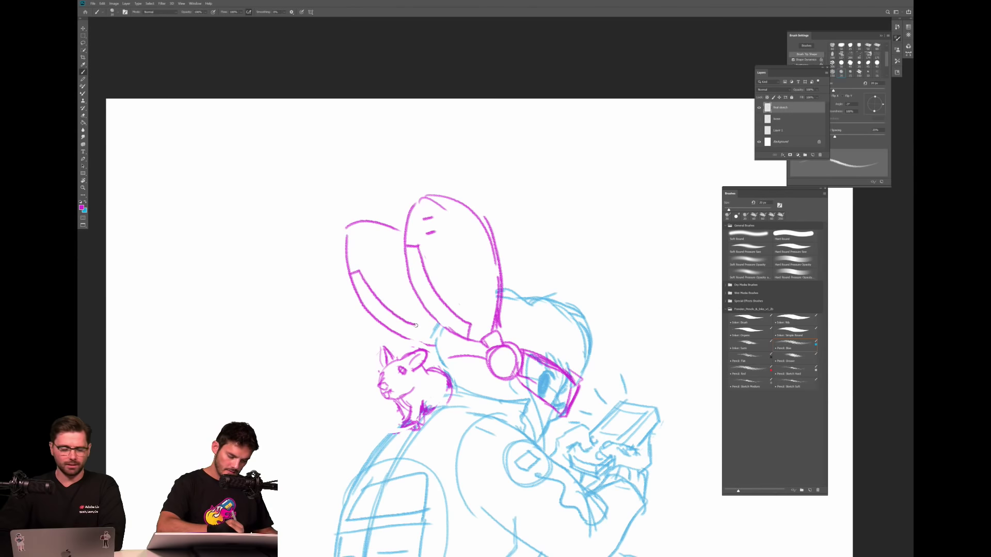
Erase the two small marks inside the front ear and draw a magenta inner ring in the goggles' round side joint.
key(e)
drag(424, 218, 434, 233)
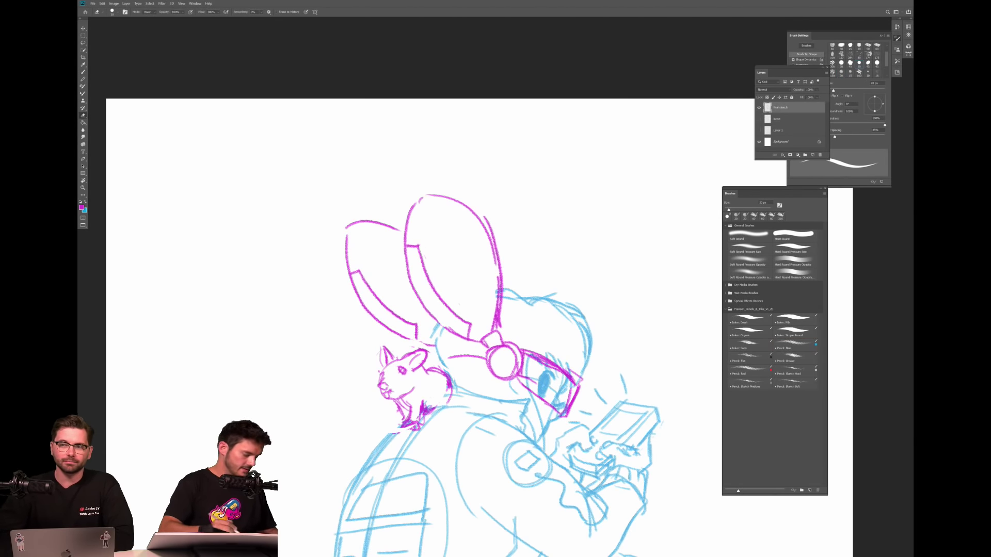
key(b)
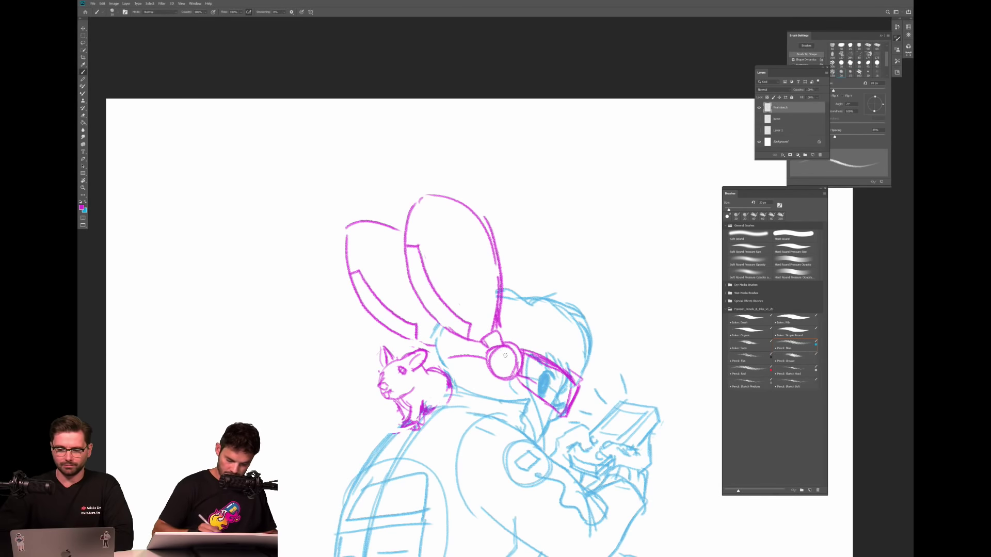
mouse_move(509, 353)
mouse_down()
mouse_move(497, 363)
mouse_move(508, 353)
mouse_up()
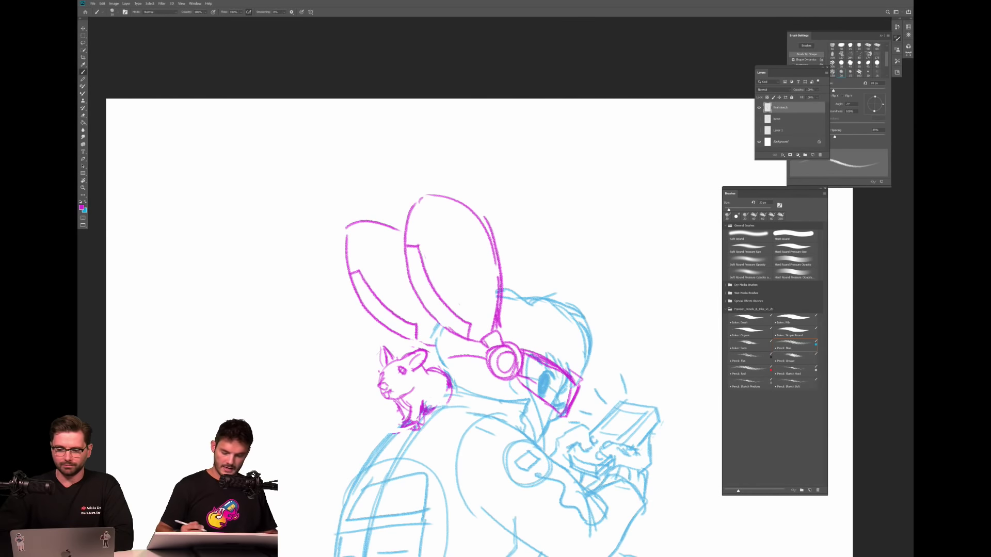
Draw two curved magenta strap lines running from the goggles' round joint around the back of the head.
scroll(509, 361, down, 4)
scroll(542, 335, up, 6)
mouse_move(620, 258)
mouse_down()
mouse_move(568, 196)
mouse_move(516, 181)
mouse_up()
drag(526, 376, 481, 425)
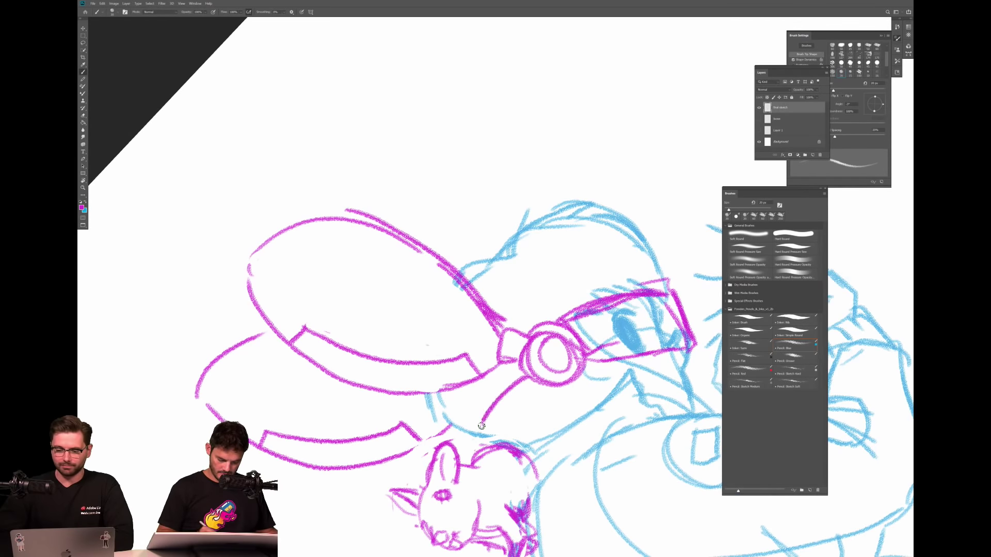
drag(518, 367, 461, 434)
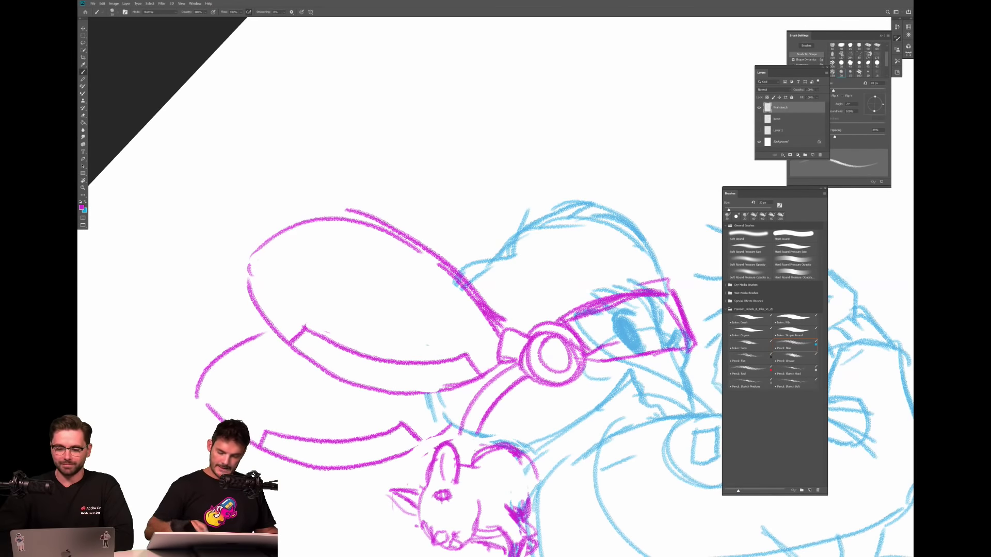
Make blue the foreground colour and erase the rough hair outline over the top and front of the head.
scroll(495, 310, down, 5)
mouse_move(620, 258)
mouse_down()
mouse_move(567, 217)
mouse_move(516, 196)
mouse_up()
scroll(495, 309, up, 3)
drag(619, 258, 562, 201)
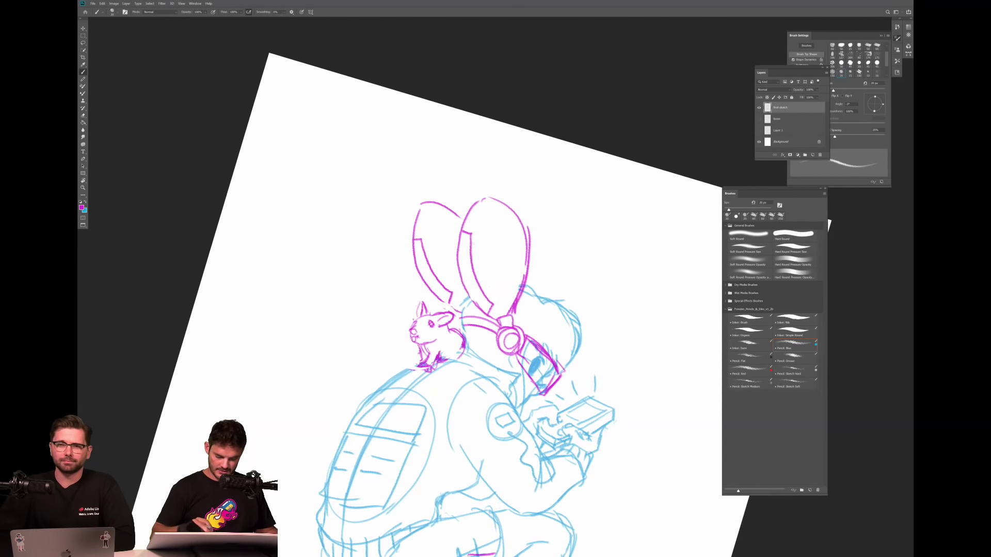
key(x)
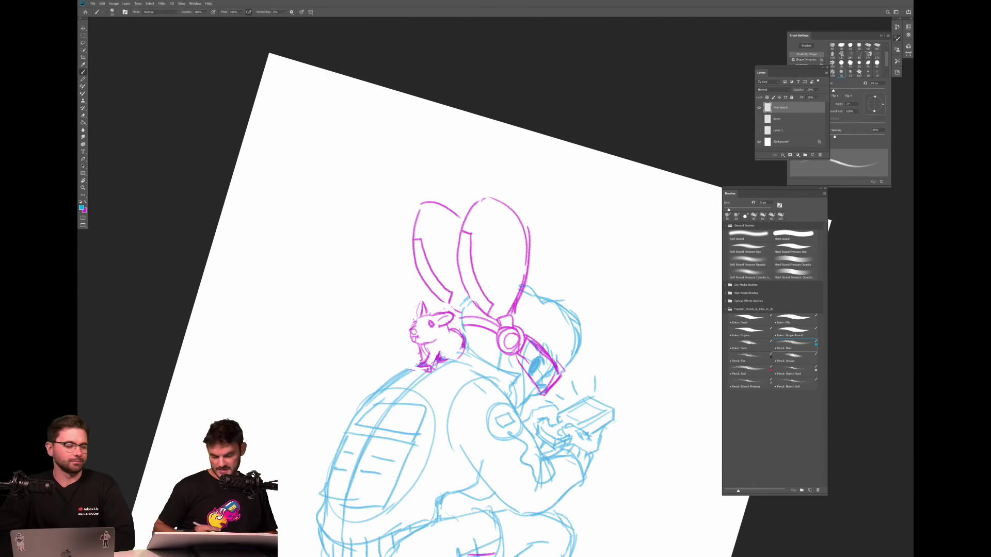
scroll(600, 393, down, 2)
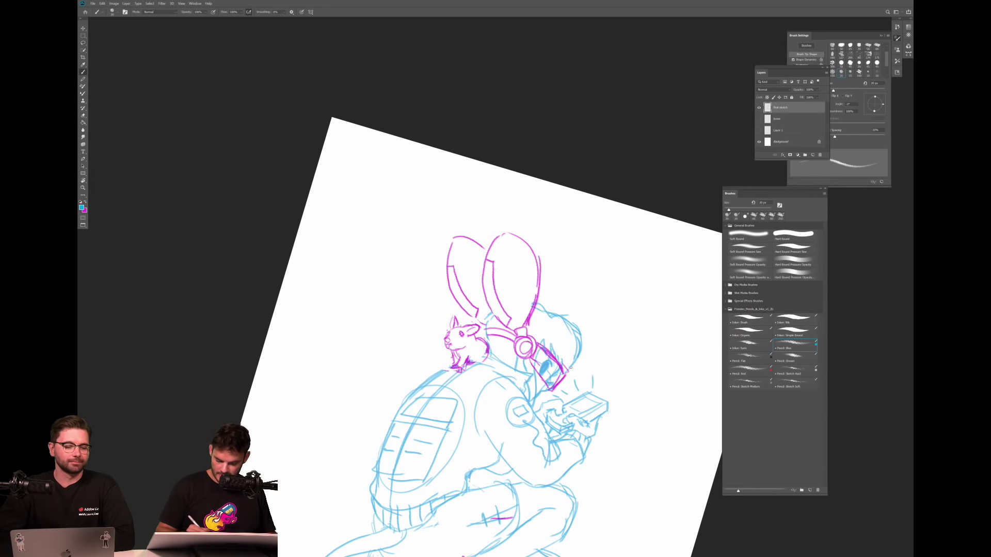
key(e)
mouse_move(570, 329)
mouse_down()
mouse_move(563, 321)
mouse_move(580, 339)
mouse_move(539, 316)
mouse_up()
Redraw the hair in blue with a rounded crown and a jagged fringe falling over the goggles.
key(b)
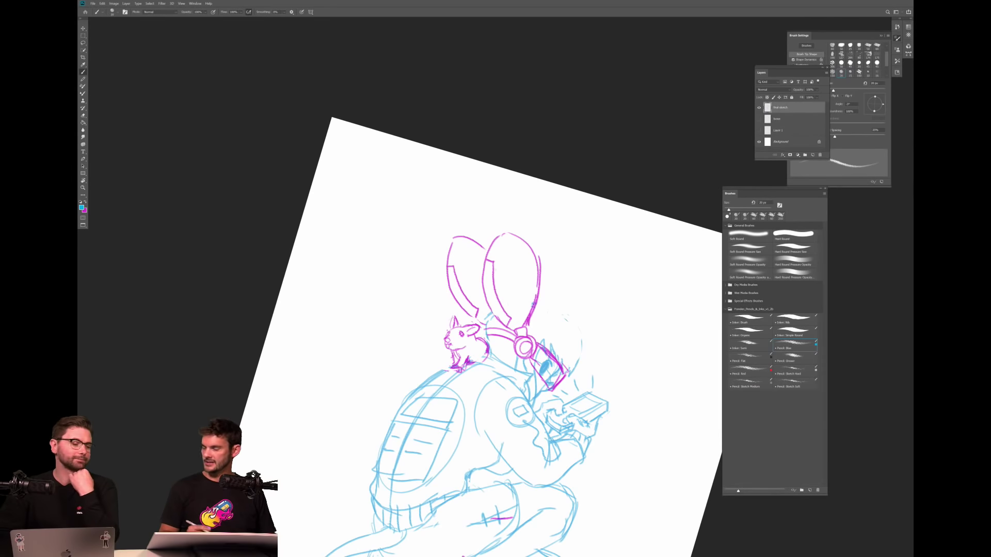
drag(593, 284, 438, 258)
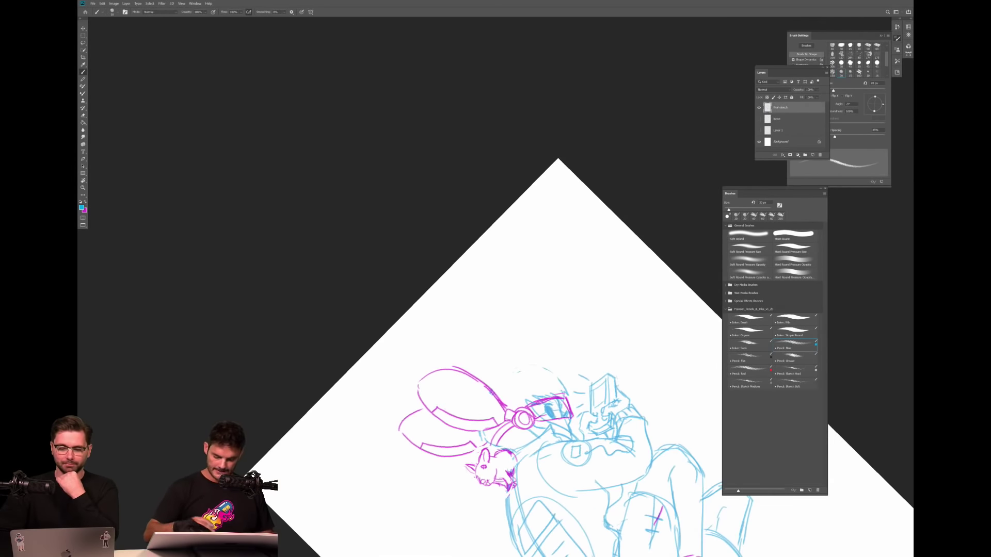
mouse_move(495, 386)
mouse_down()
mouse_move(513, 364)
mouse_move(533, 362)
mouse_up()
drag(438, 258, 568, 247)
mouse_move(539, 328)
mouse_down()
mouse_move(547, 345)
mouse_move(536, 386)
mouse_move(523, 374)
mouse_up()
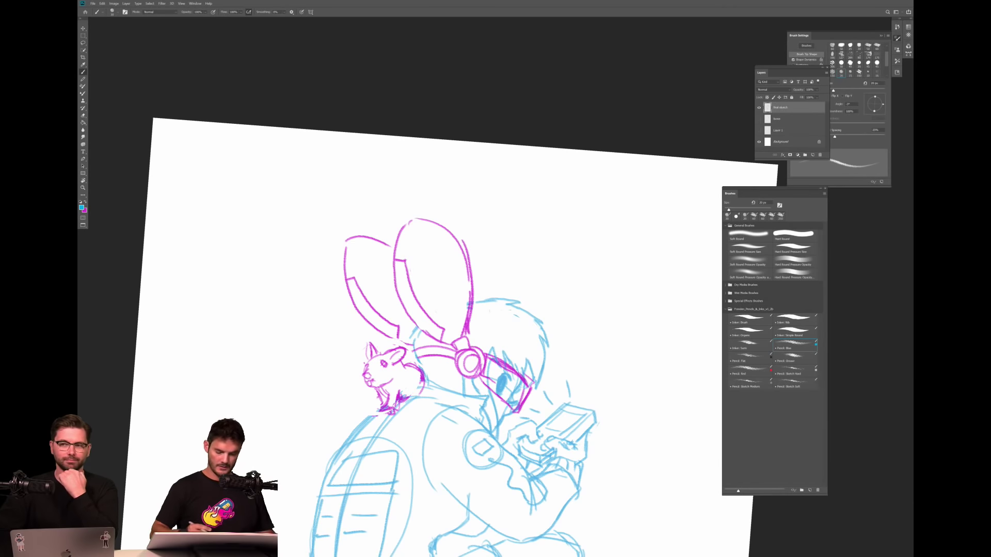
Add short blue strokes to the back of the head between the rear ear and the goggle strap.
scroll(585, 390, down, 4)
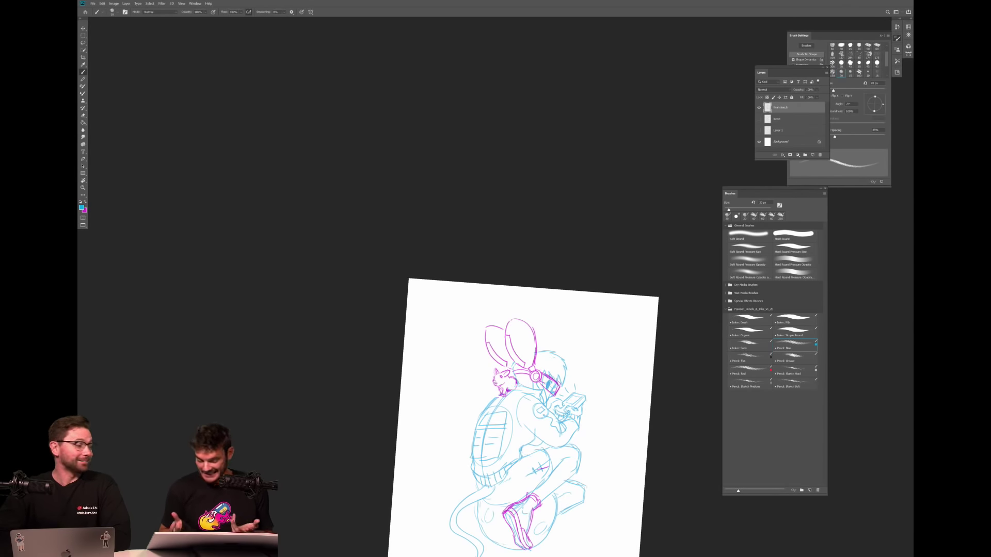
scroll(575, 417, up, 3)
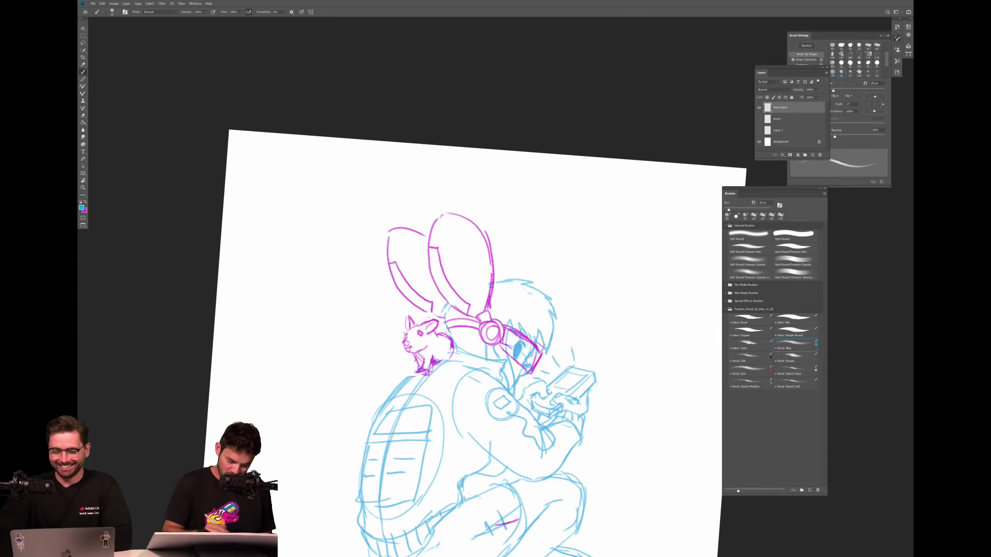
drag(448, 304, 442, 316)
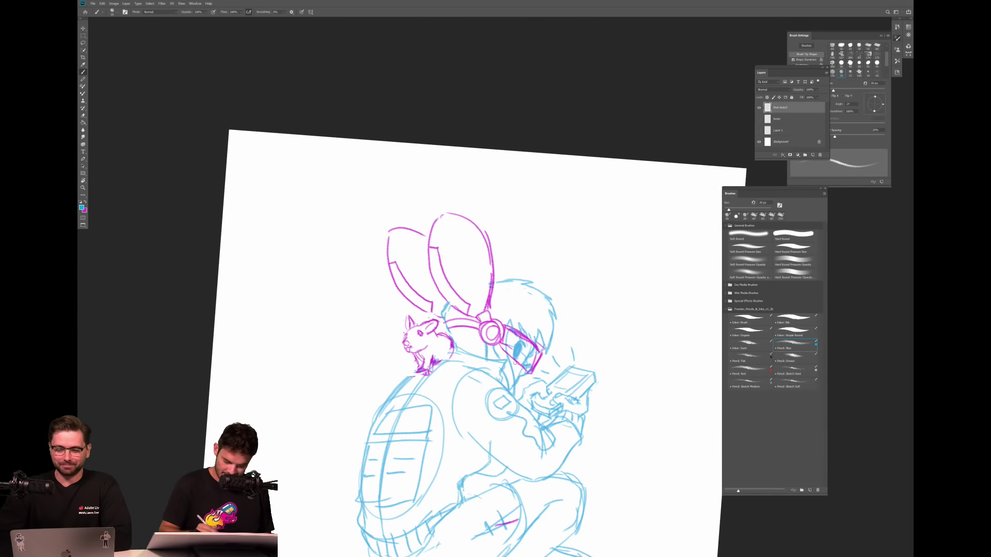
key(e)
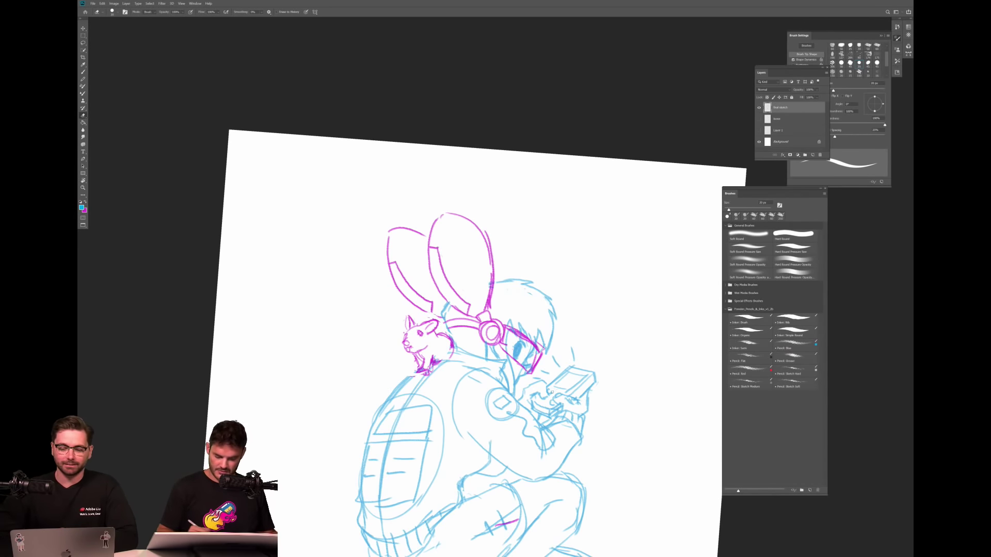
scroll(582, 366, down, 5)
scroll(566, 362, up, 5)
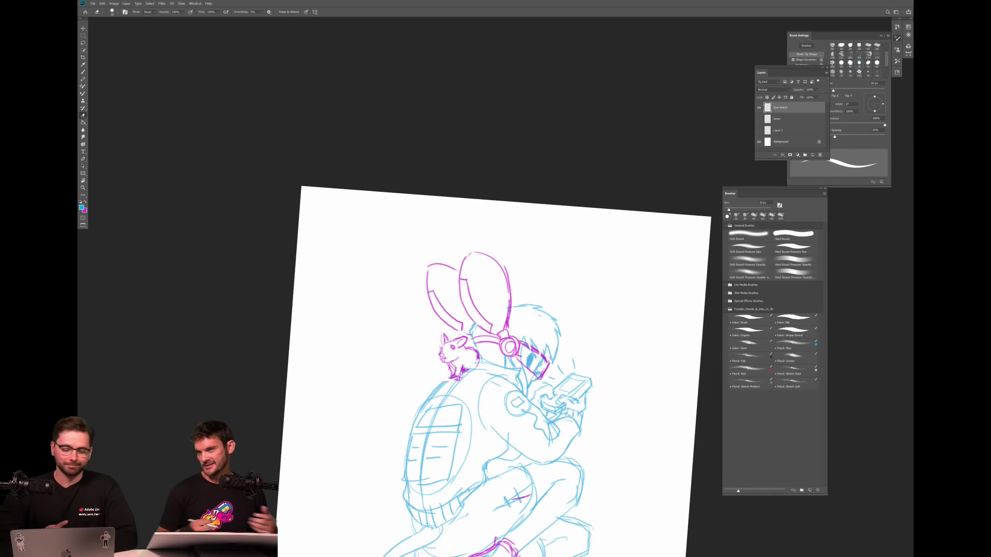
scroll(495, 361, down, 3)
scroll(495, 330, up, 3)
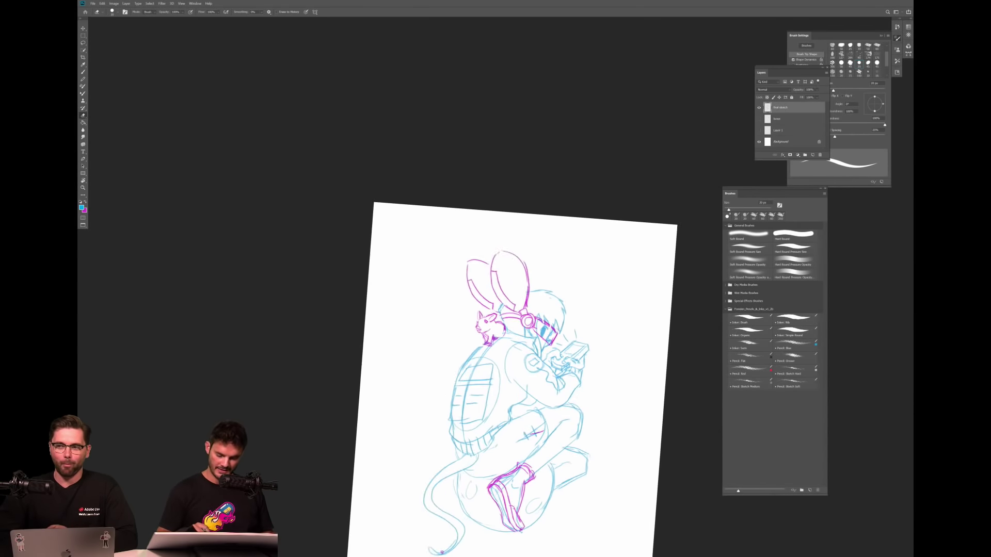
scroll(495, 351, down, 3)
scroll(495, 331, up, 2)
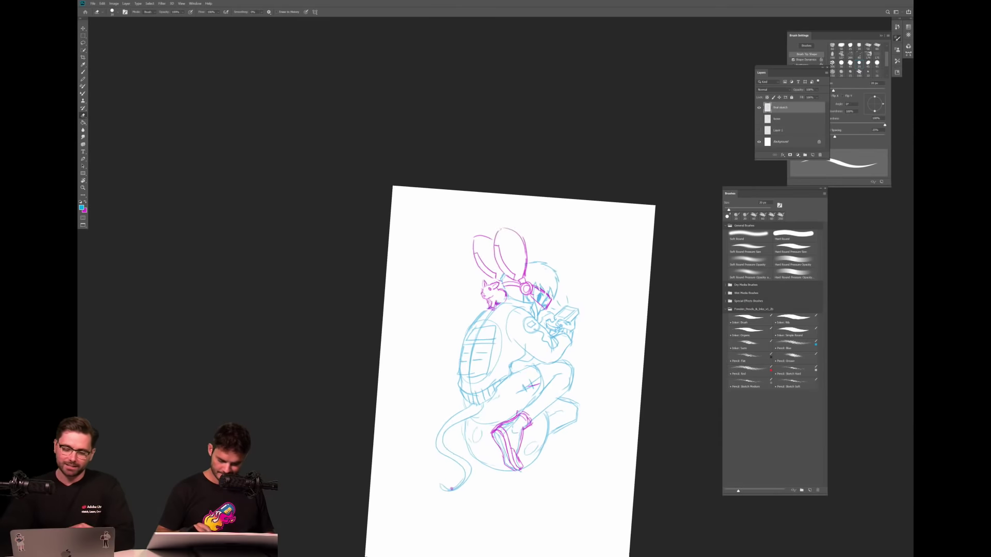
scroll(496, 310, up, 3)
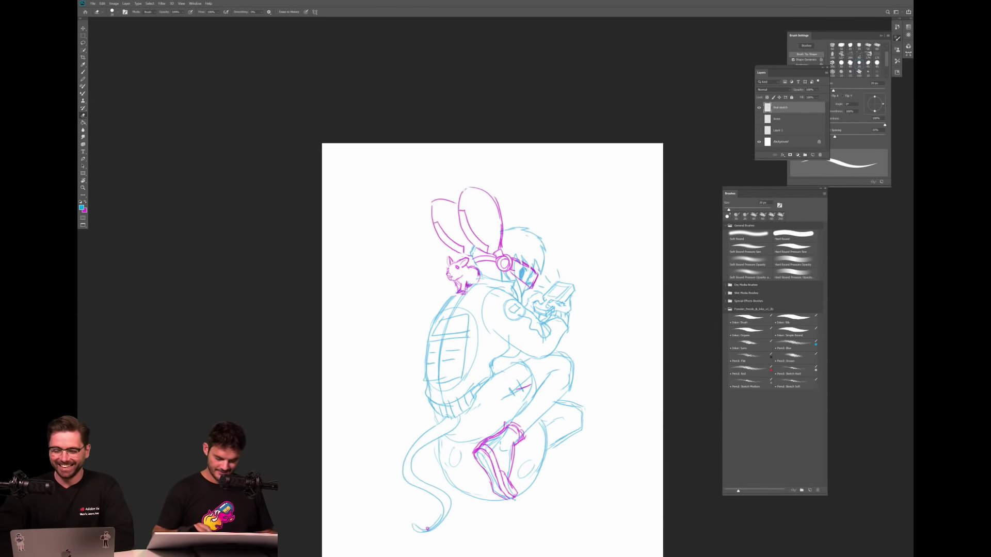
Draw a magenta screen outline on the handheld device in the character's hands.
key(b)
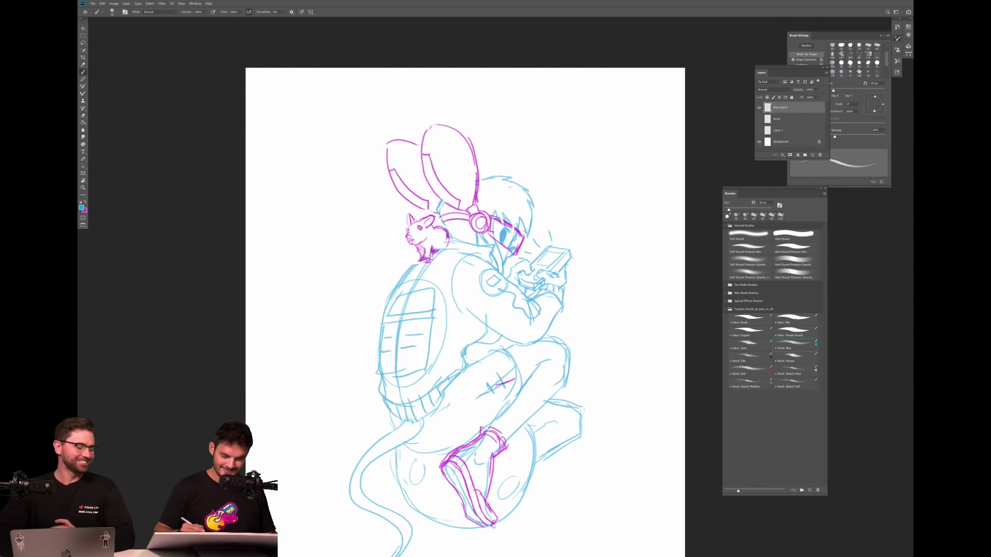
key(x)
mouse_move(548, 250)
mouse_down()
mouse_move(534, 264)
mouse_move(564, 254)
mouse_move(537, 266)
mouse_up()
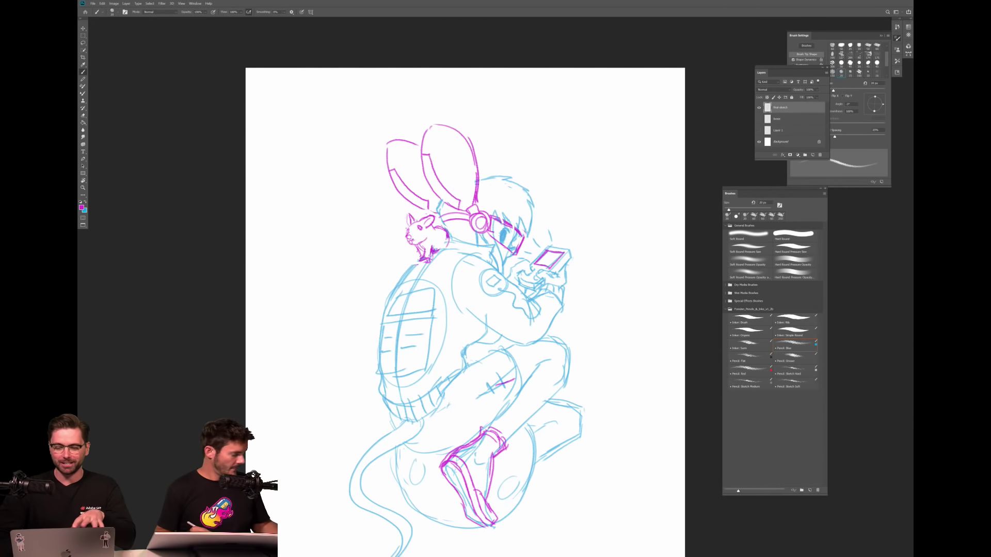
Fill the jacket collar at the character's neck with dense blue hatching.
scroll(560, 369, down, 2)
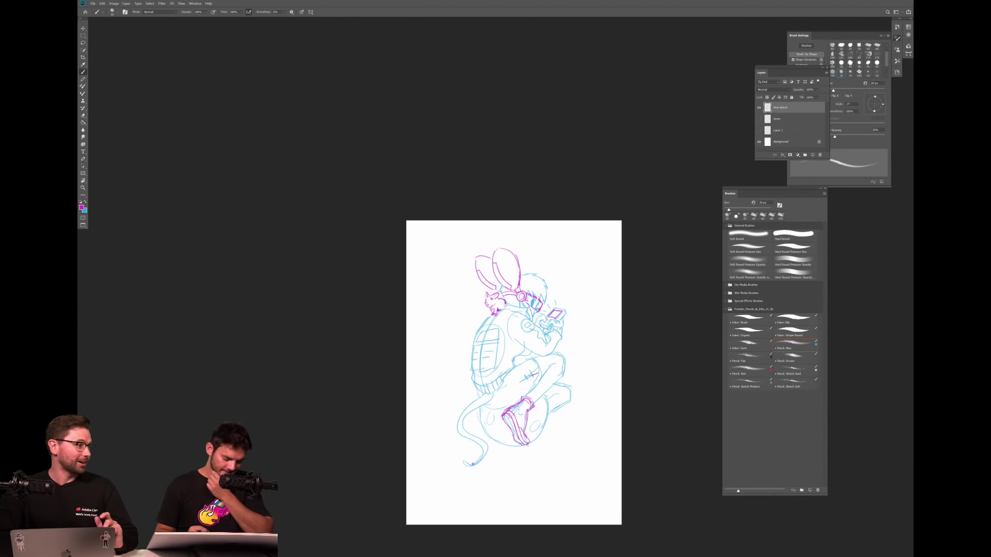
key(x)
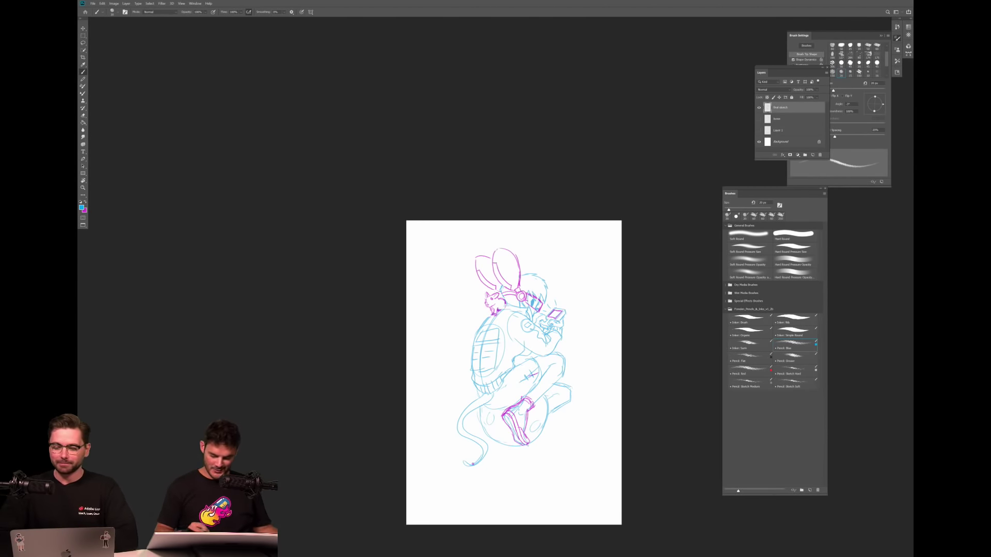
scroll(575, 378, up, 2)
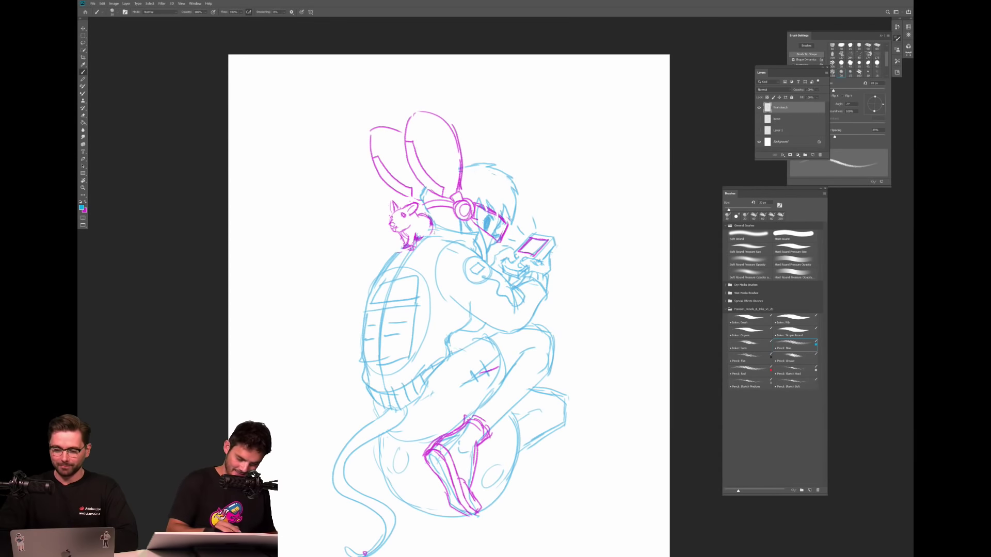
drag(465, 309, 482, 388)
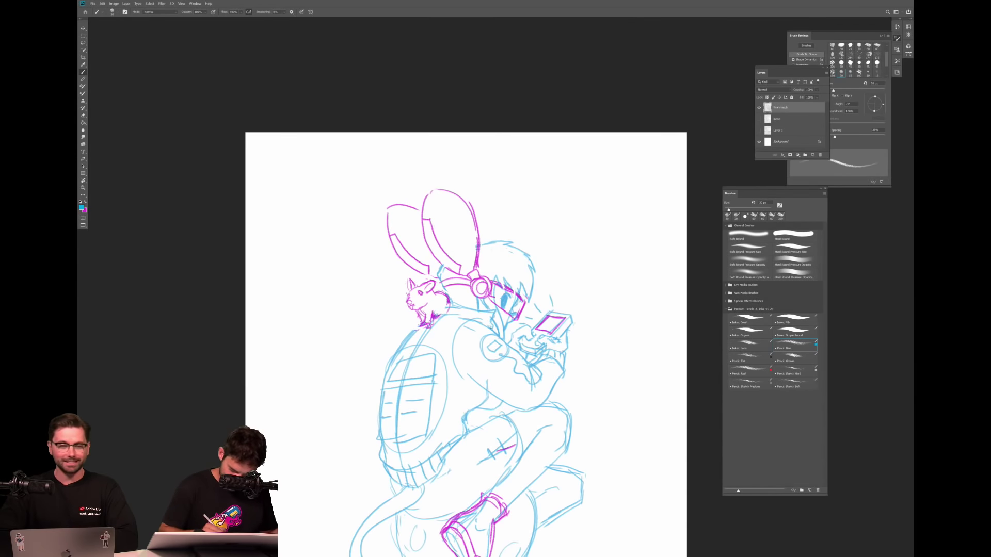
mouse_move(490, 327)
mouse_down()
mouse_move(491, 312)
mouse_move(484, 322)
mouse_move(440, 308)
mouse_up()
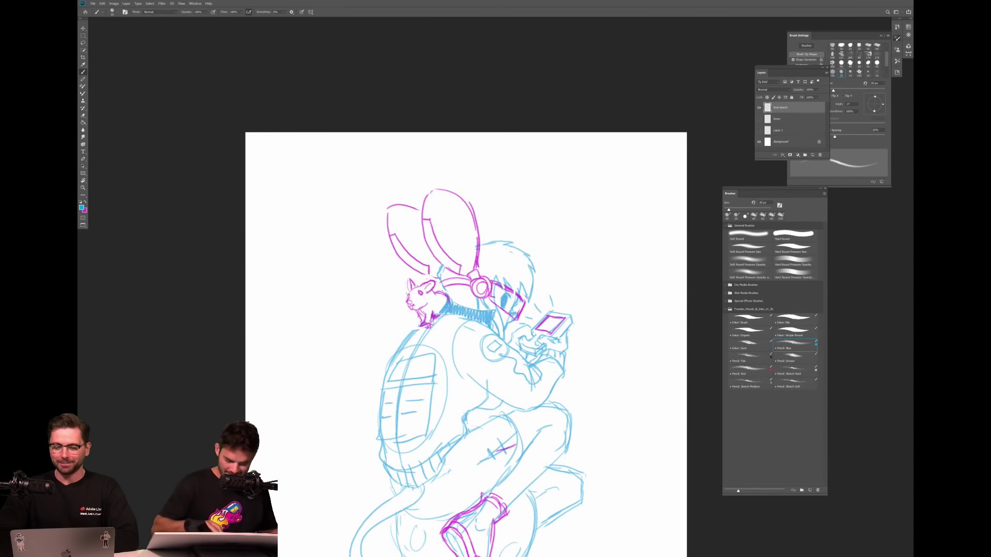
Erase the stray lines along the jacket collar below the goggle strap.
scroll(507, 323, up, 5)
key(e)
mouse_move(436, 353)
mouse_down()
mouse_move(479, 339)
mouse_move(403, 373)
mouse_move(501, 330)
mouse_up()
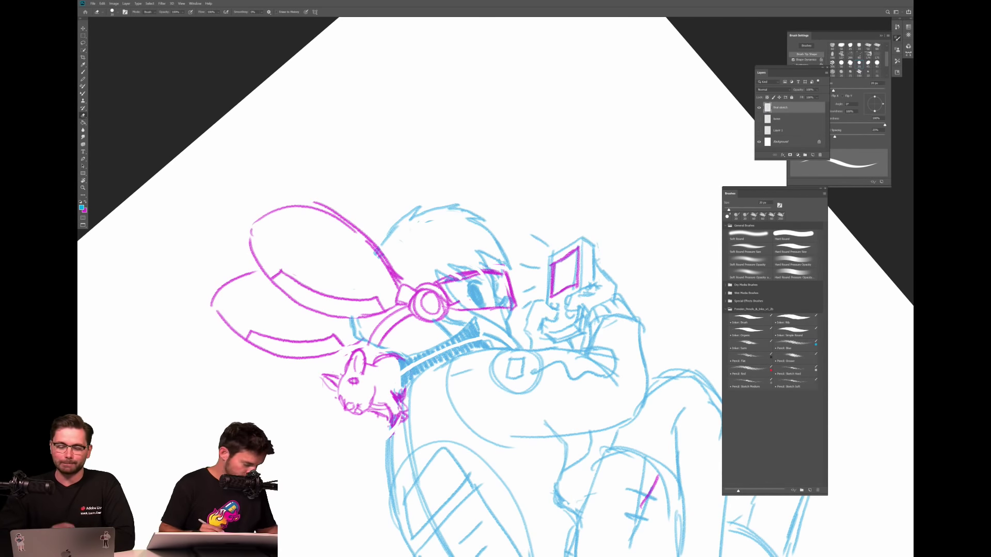
Fill the jacket's lower hem and the sleeve cuff at the wrist with dense blue hatching.
key(b)
key(ctrl+minus)
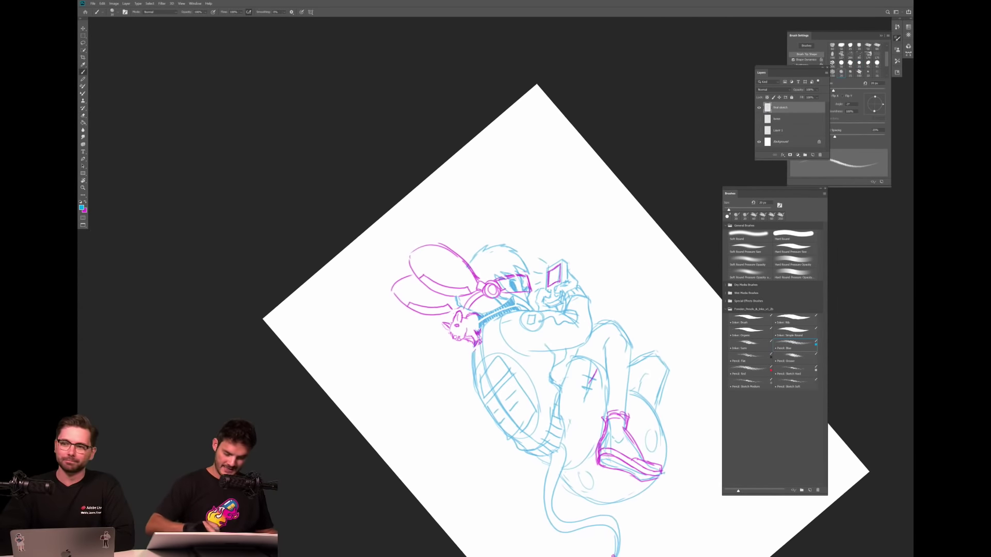
mouse_move(516, 310)
mouse_down()
mouse_move(527, 293)
mouse_move(508, 278)
mouse_up()
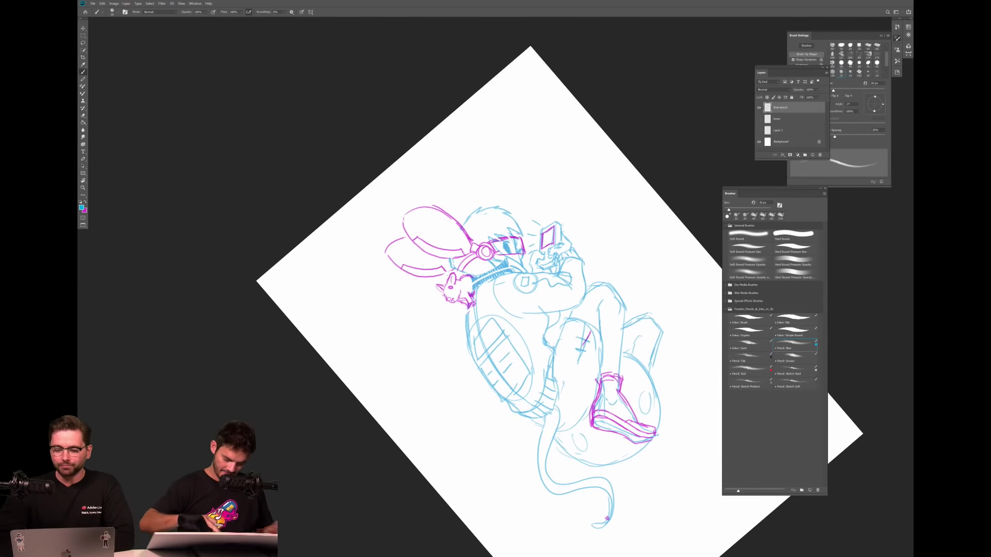
drag(413, 206, 526, 175)
drag(516, 309, 472, 290)
scroll(417, 377, up, 5)
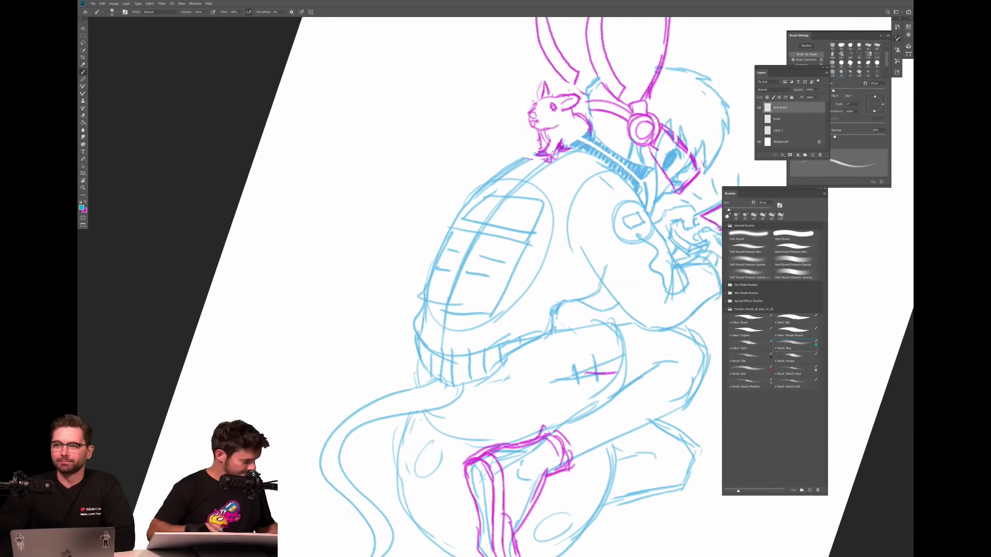
mouse_move(426, 341)
mouse_down()
mouse_move(441, 374)
mouse_move(448, 363)
mouse_move(487, 366)
mouse_move(550, 334)
mouse_move(452, 378)
mouse_up()
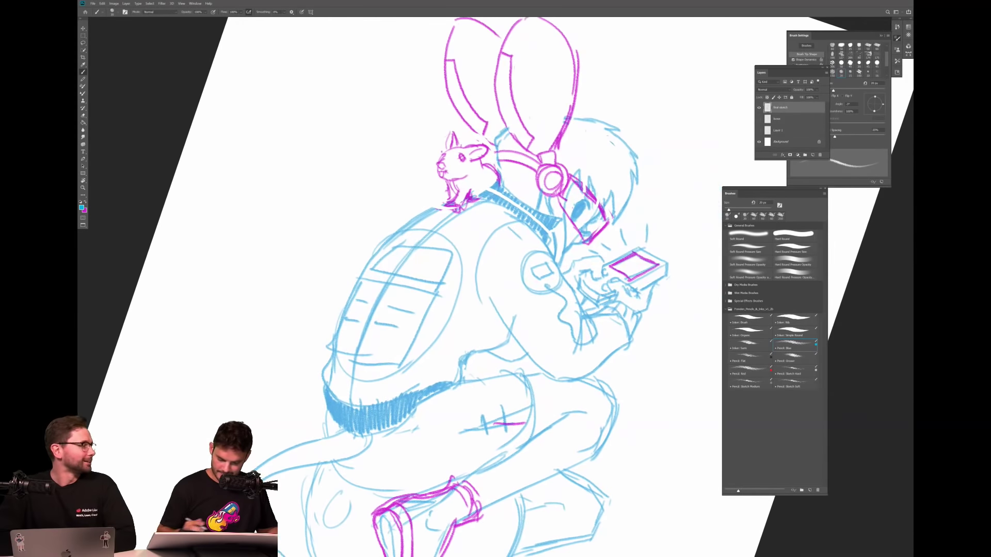
mouse_move(610, 307)
mouse_down()
mouse_move(634, 338)
mouse_move(558, 386)
mouse_up()
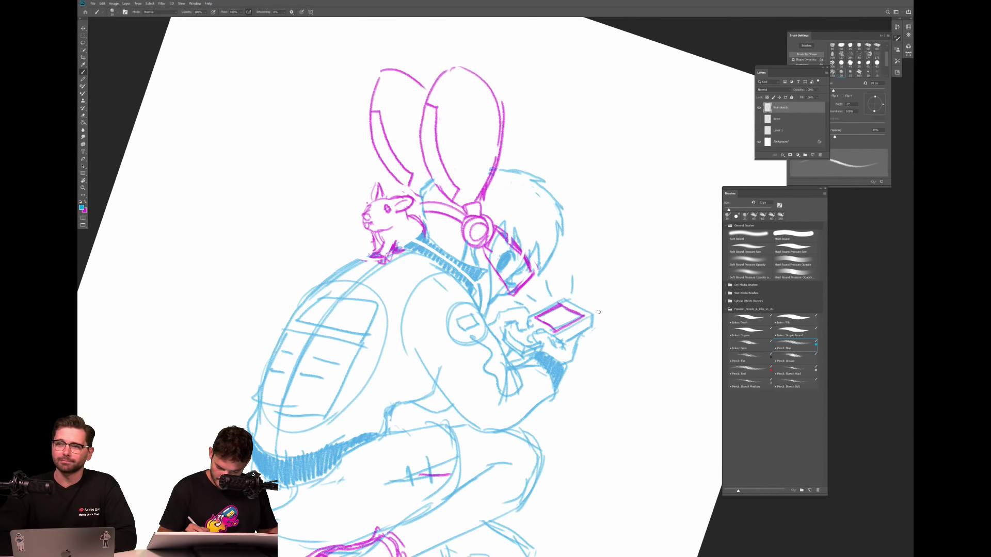
Rough in a tiny blue mouse at the far corner of the handheld device, with a round body, raised strokes above and a curling tail below.
drag(599, 294, 596, 314)
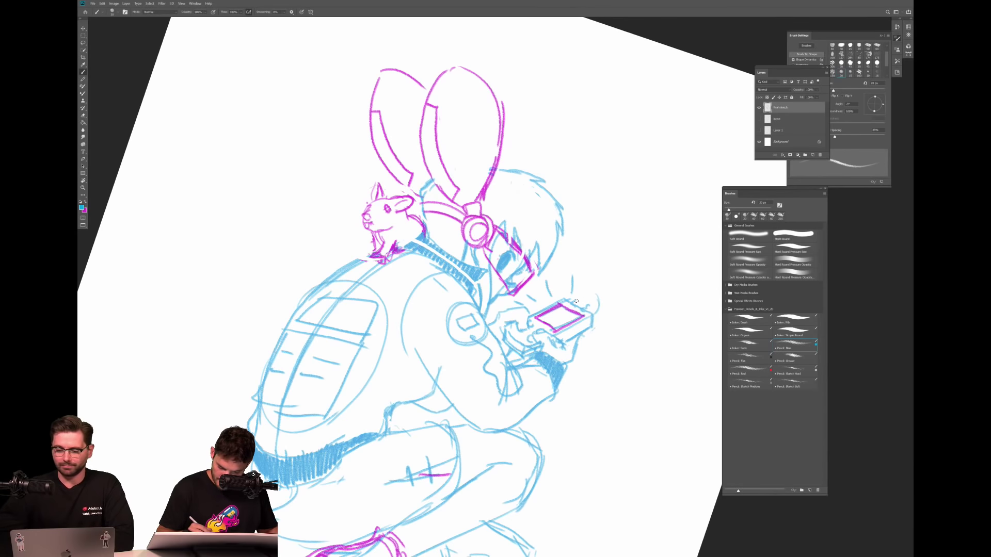
mouse_move(579, 304)
mouse_down()
mouse_move(605, 296)
mouse_move(585, 271)
mouse_move(577, 280)
mouse_move(598, 279)
mouse_up()
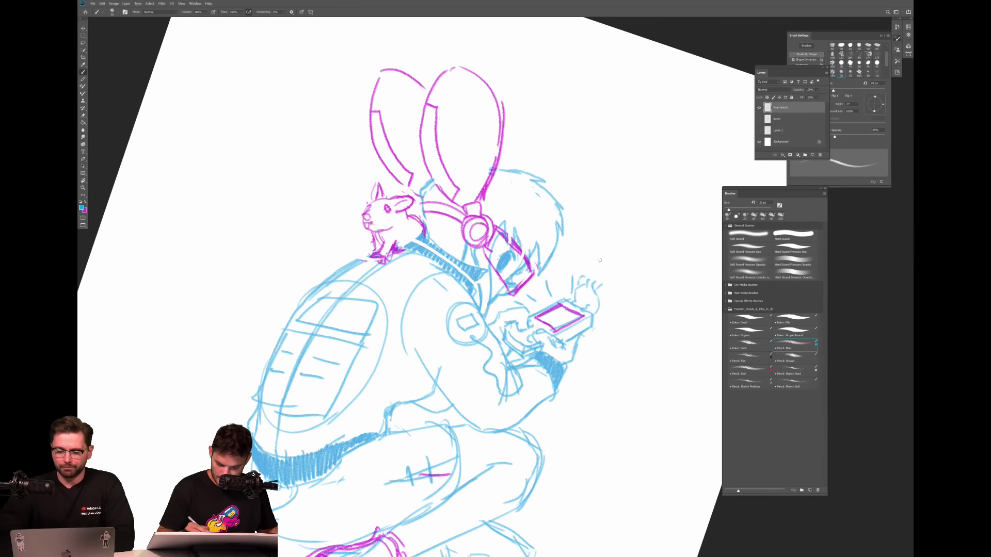
drag(593, 329, 592, 355)
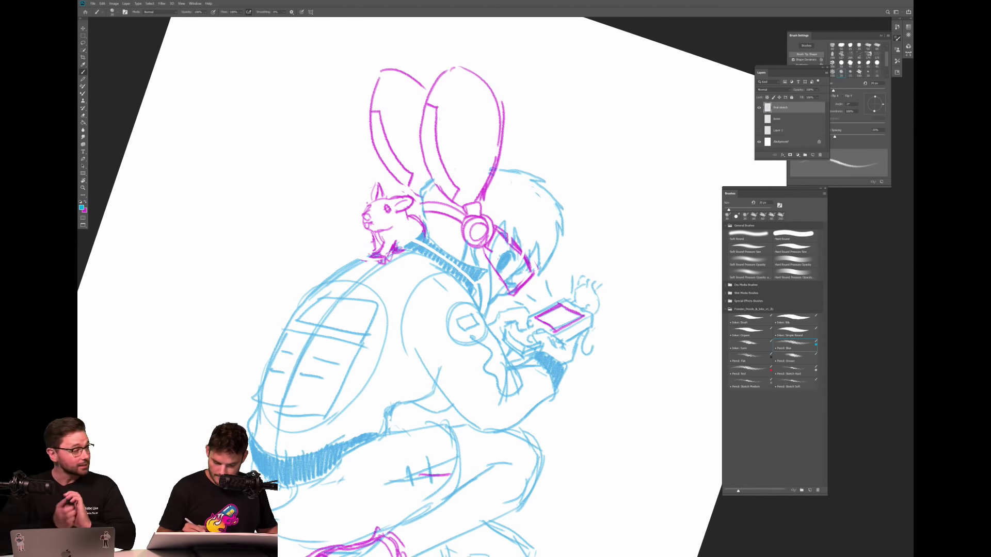
key(e)
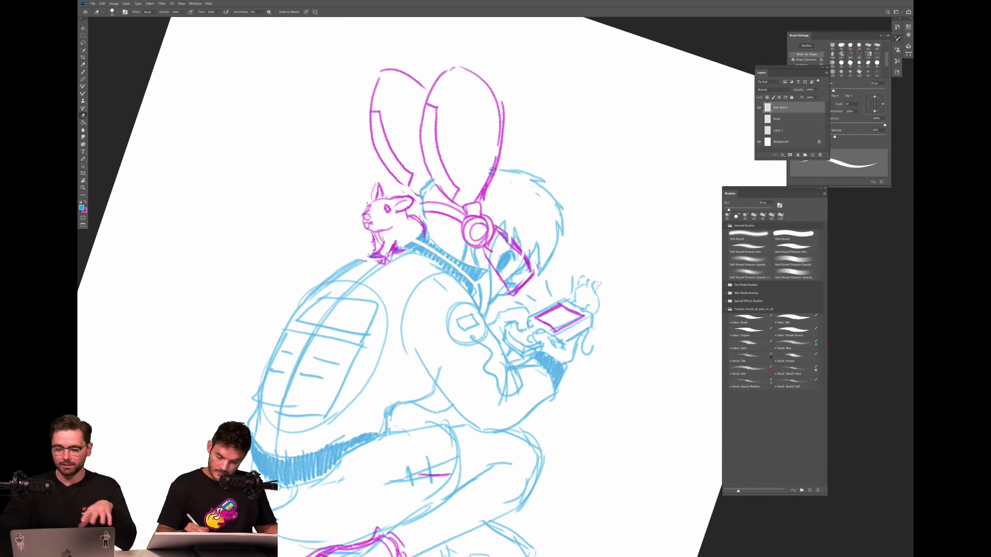
key(b)
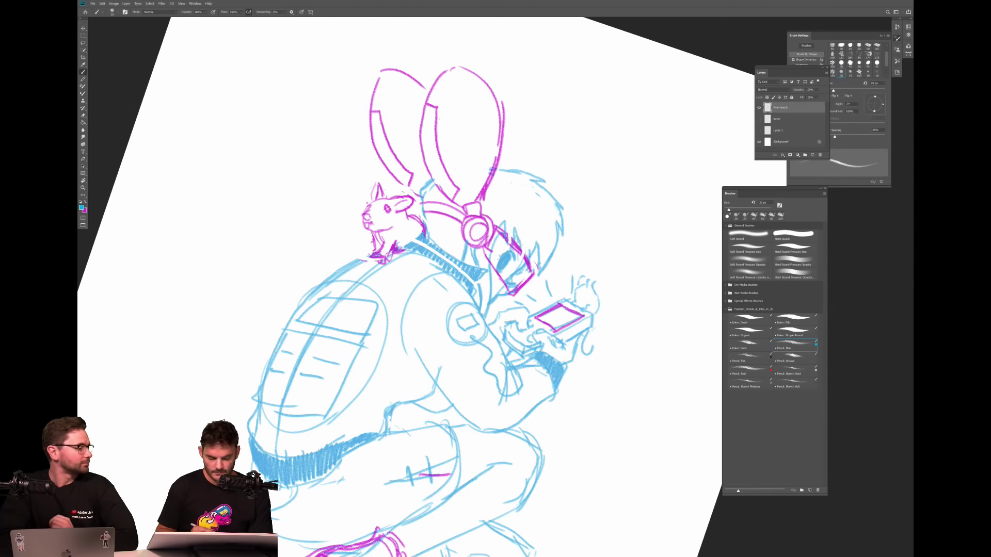
Erase the end of the collar hatching that overlaps the pet mouse's back.
key(e)
drag(405, 248, 421, 237)
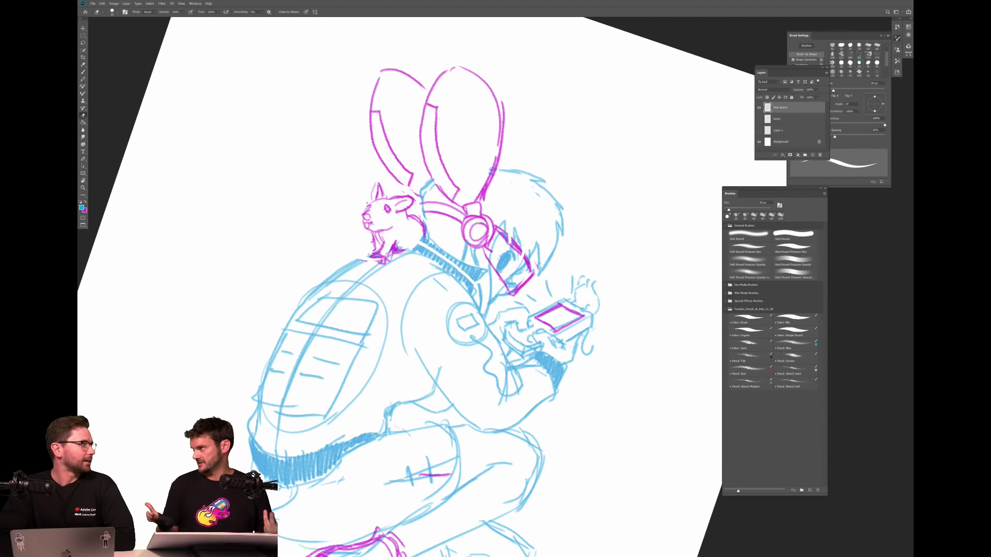
key(b)
Redraw the tiny mouse on the device in blue with a small head, two rounded ears and a curved back.
mouse_move(579, 273)
mouse_down()
mouse_move(610, 269)
mouse_move(586, 272)
mouse_up()
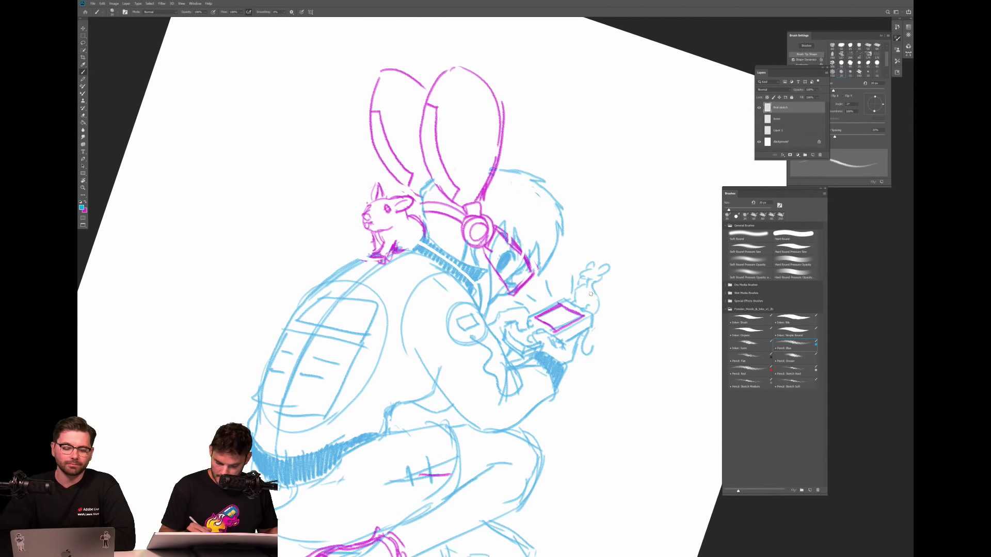
drag(594, 288, 598, 303)
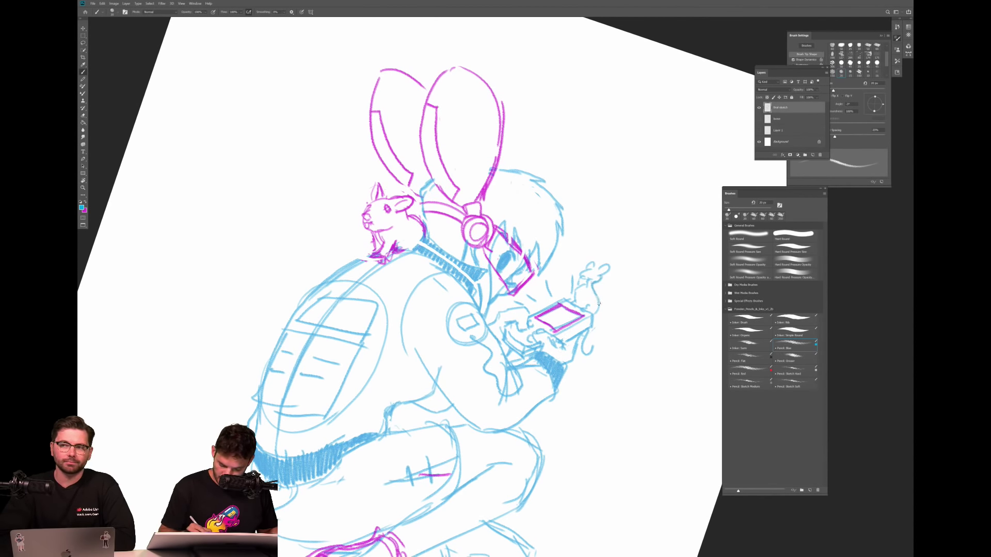
key(e)
drag(586, 282, 587, 282)
key(b)
Clean up the tiny mouse's head and add its front paws, body details and tail in blue.
key(e)
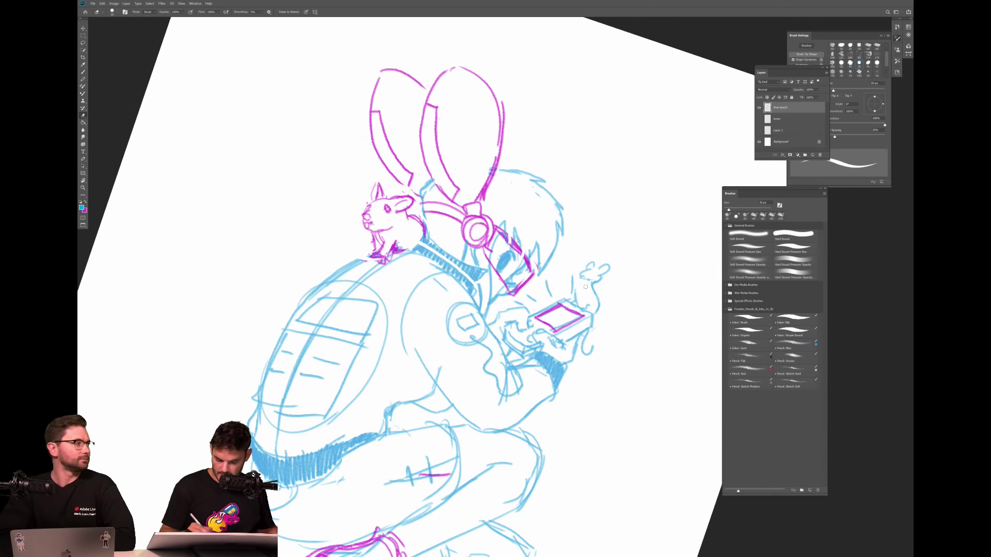
key(b)
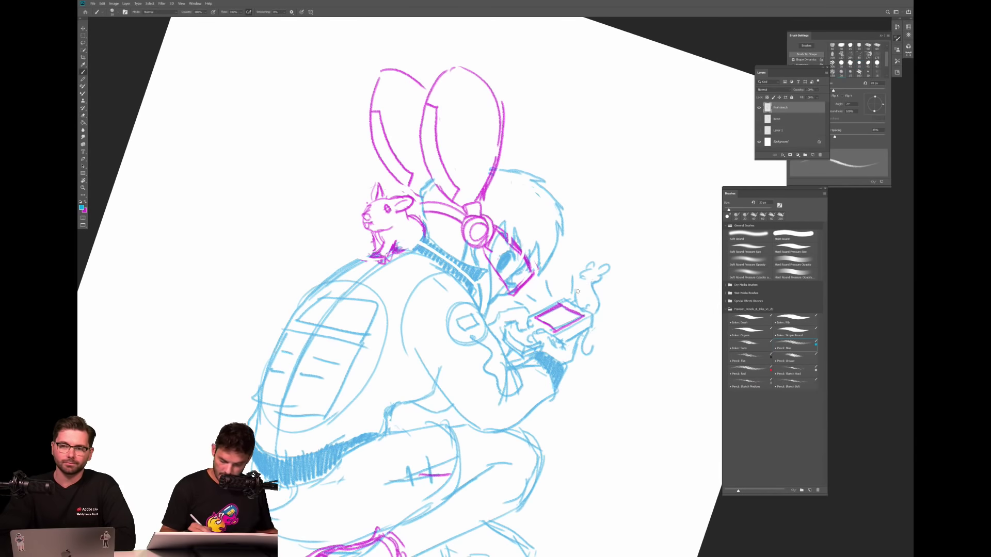
drag(579, 283, 572, 290)
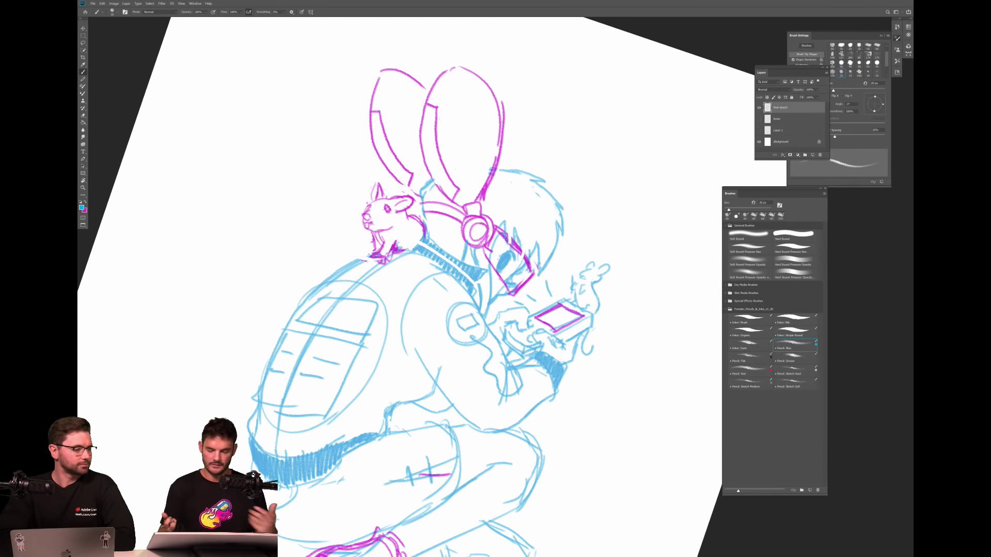
drag(585, 279, 578, 284)
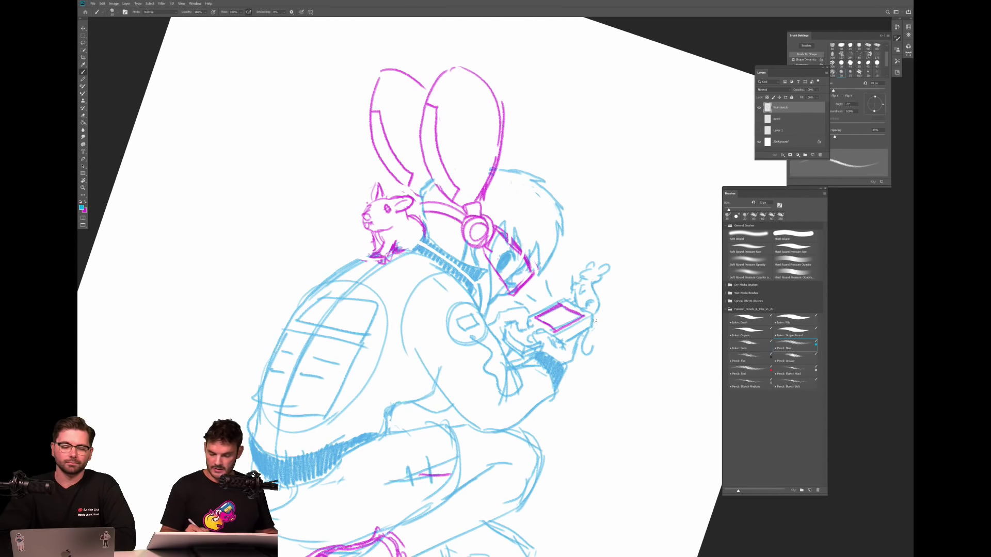
drag(585, 330, 582, 348)
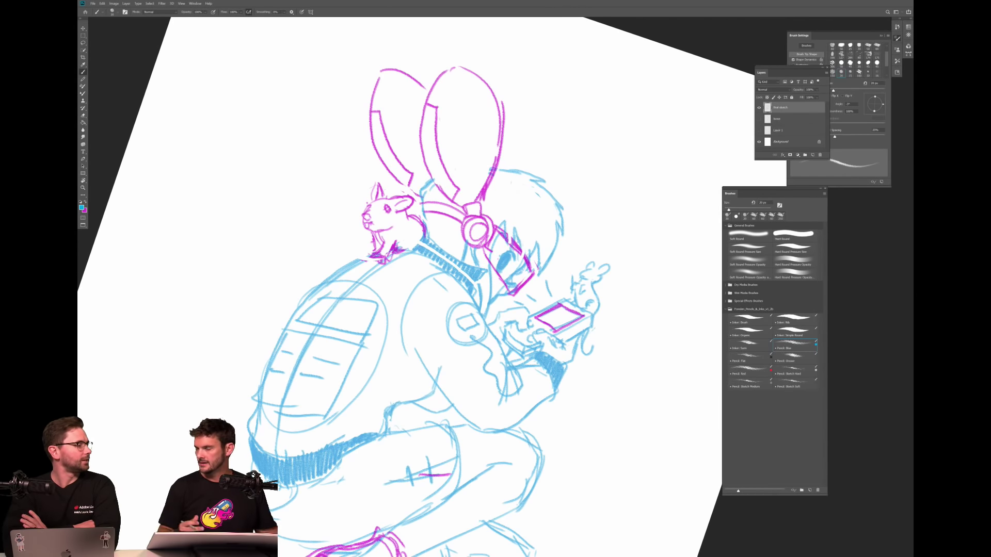
mouse_move(465, 258)
mouse_down()
mouse_move(413, 289)
mouse_move(467, 255)
mouse_move(485, 289)
mouse_up()
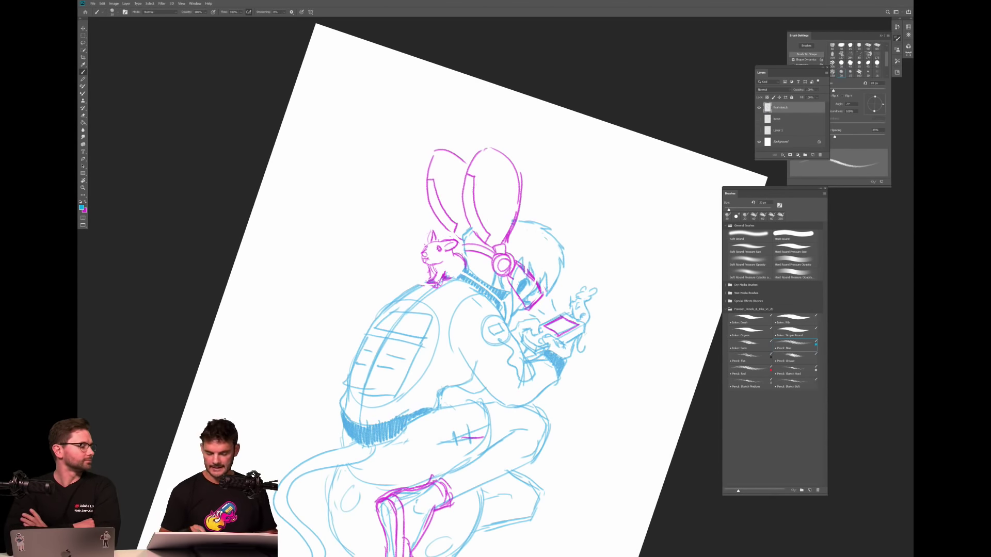
scroll(593, 356, down, 2)
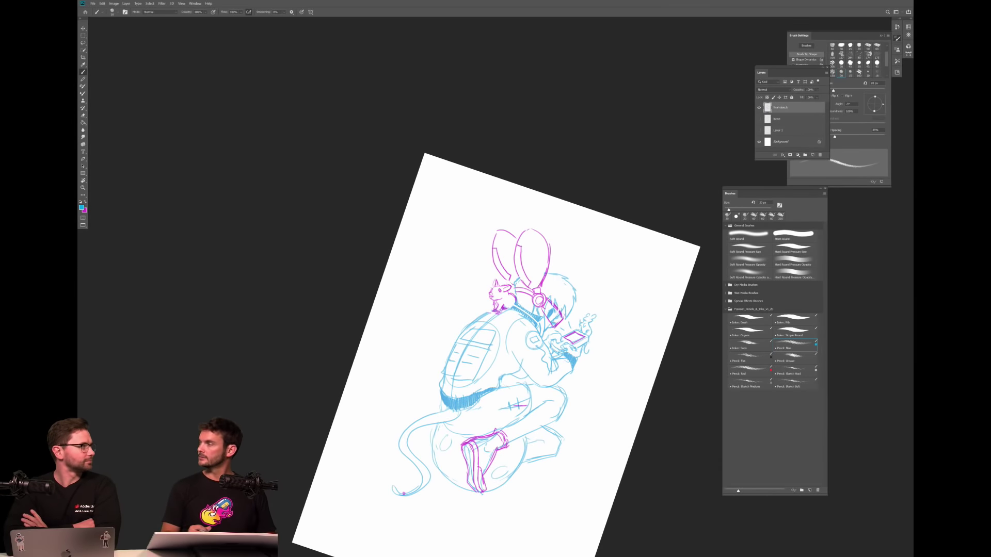
scroll(601, 371, up, 2)
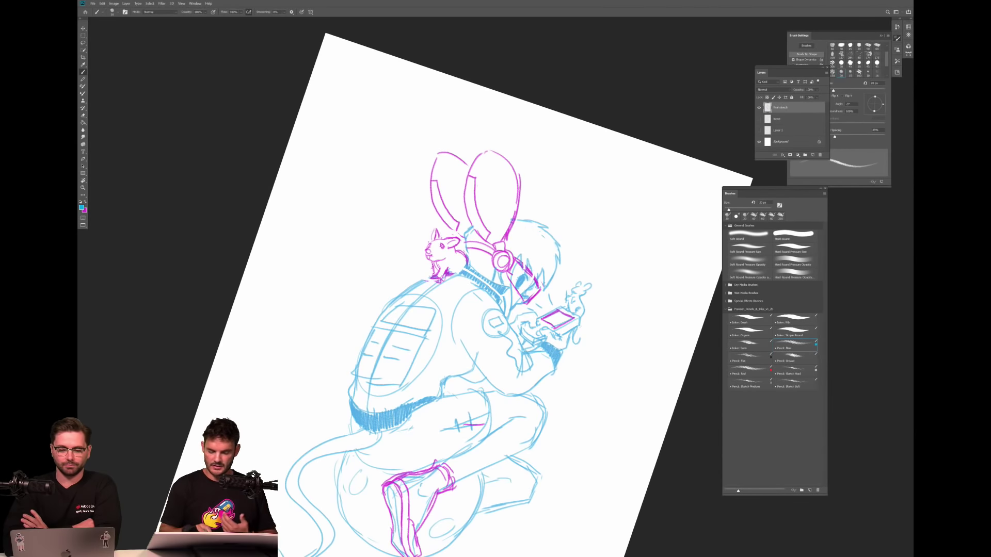
scroll(659, 143, down, 1)
drag(516, 310, 552, 287)
Draw a narrow magenta lacing strip with short cross strokes along the shoe's front edge.
key(x)
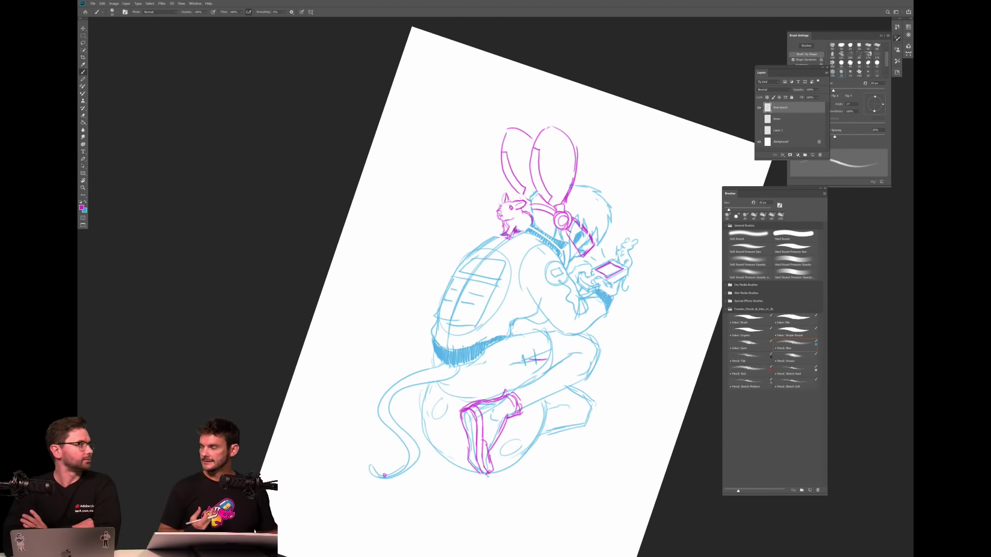
scroll(542, 517, up, 2)
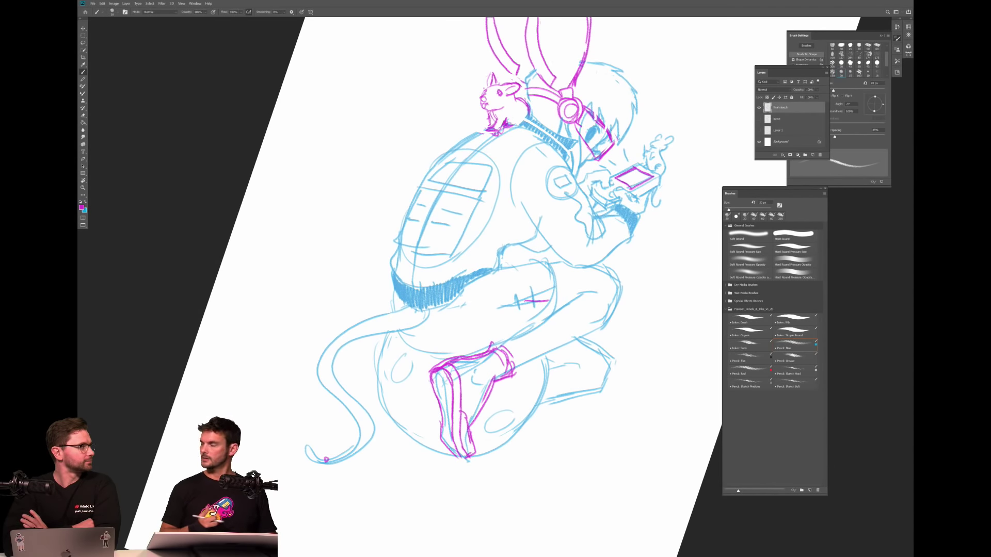
scroll(437, 341, up, 3)
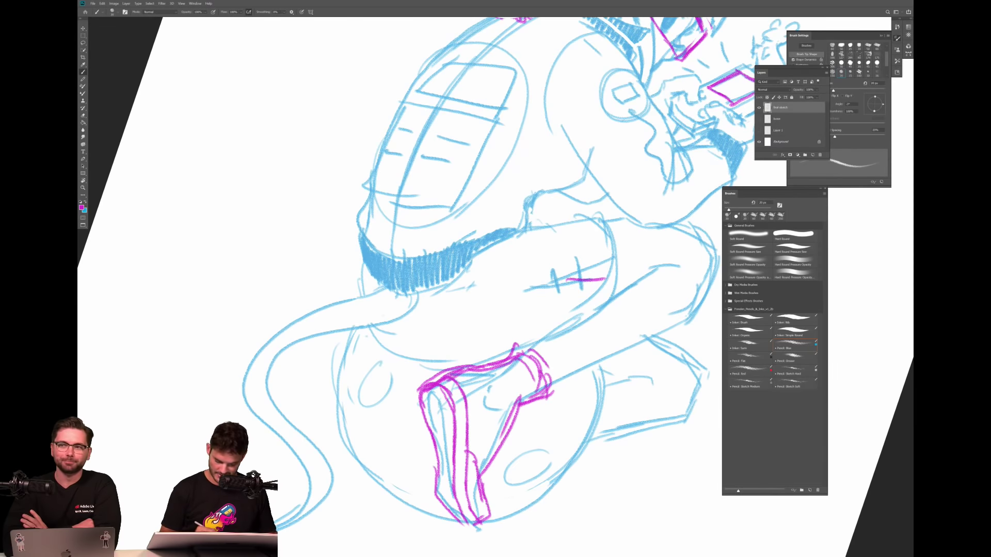
drag(488, 443, 509, 417)
mouse_move(483, 463)
mouse_down()
mouse_move(509, 434)
mouse_move(487, 460)
mouse_up()
drag(500, 422, 505, 415)
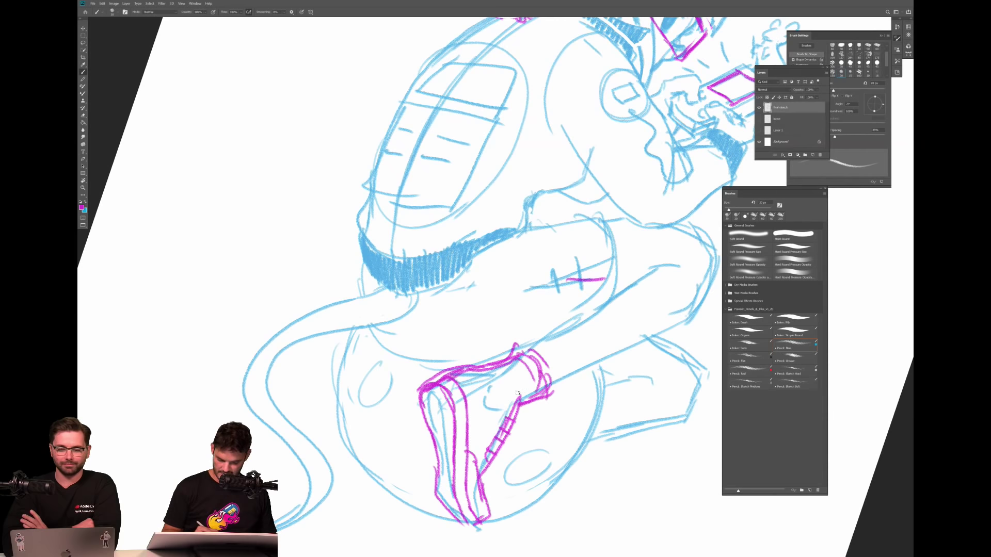
Add magenta panel lines and straps across the shoe's side, plus a small lace knot near the ankle.
drag(504, 362, 524, 398)
drag(489, 364, 473, 403)
mouse_move(465, 441)
mouse_down()
mouse_move(501, 433)
mouse_move(505, 418)
mouse_move(475, 469)
mouse_up()
mouse_move(518, 398)
mouse_down()
mouse_move(510, 405)
mouse_move(533, 420)
mouse_move(513, 423)
mouse_up()
drag(585, 397, 491, 397)
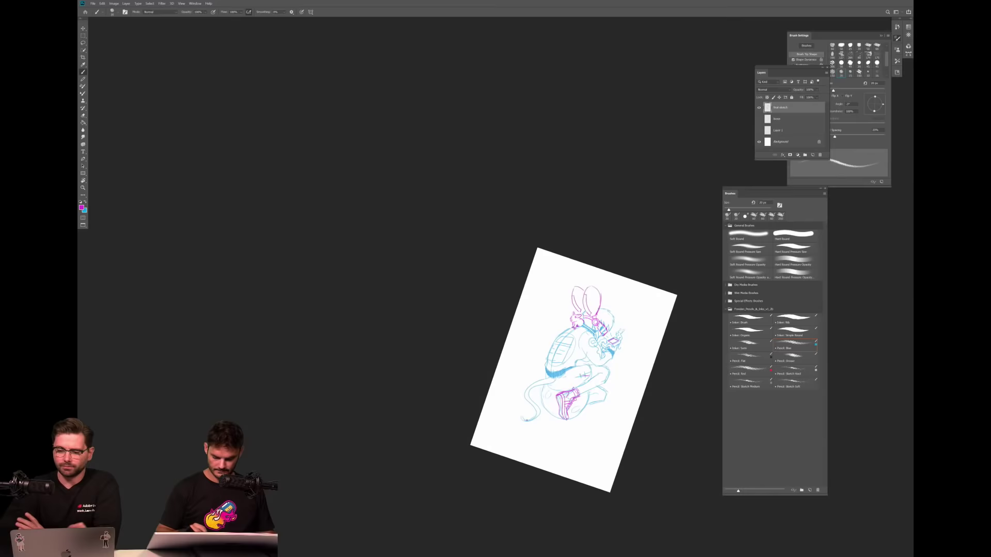
drag(589, 404, 679, 405)
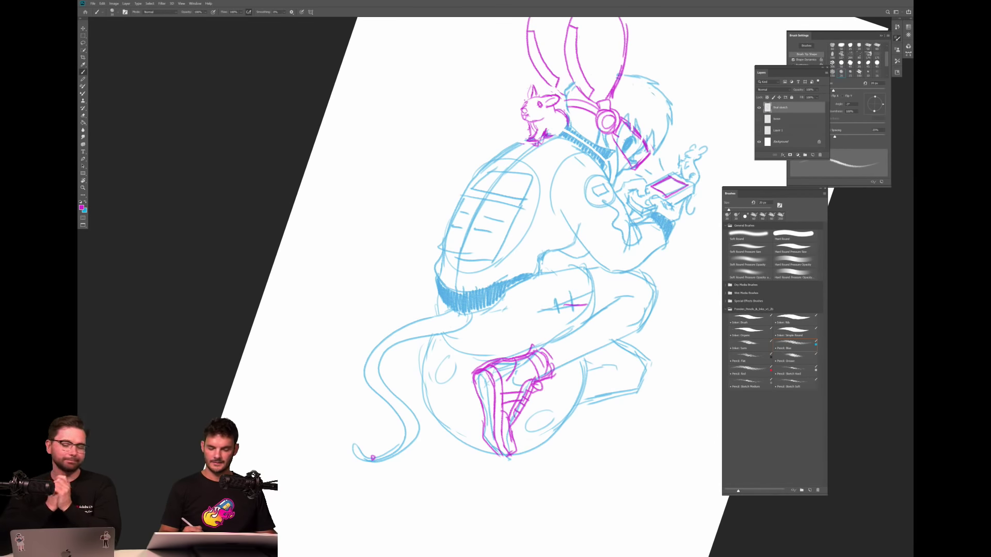
Strengthen the thigh's upper edge in blue and erase the curved construction line running down across the near knee.
key(x)
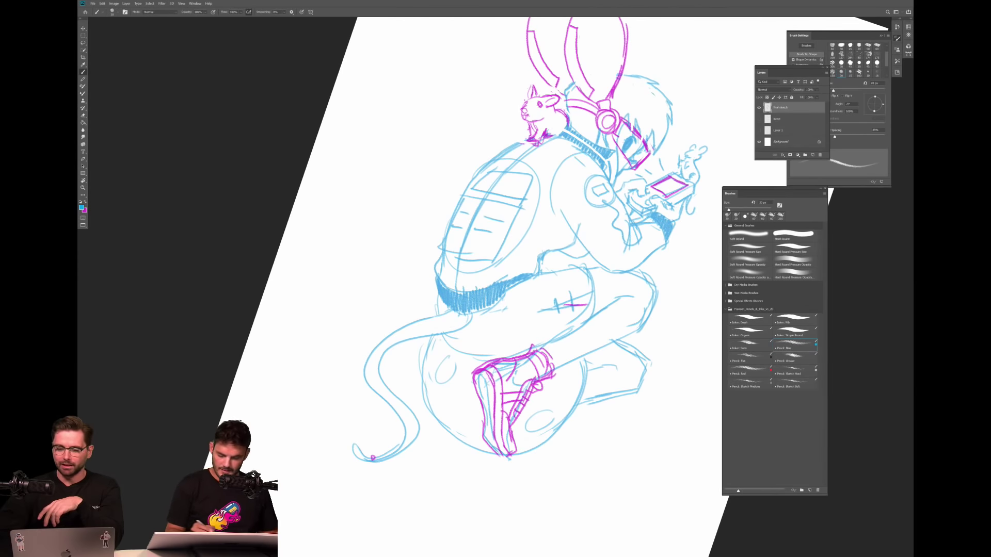
mouse_move(532, 277)
mouse_down()
mouse_move(577, 267)
mouse_move(594, 289)
mouse_up()
key(e)
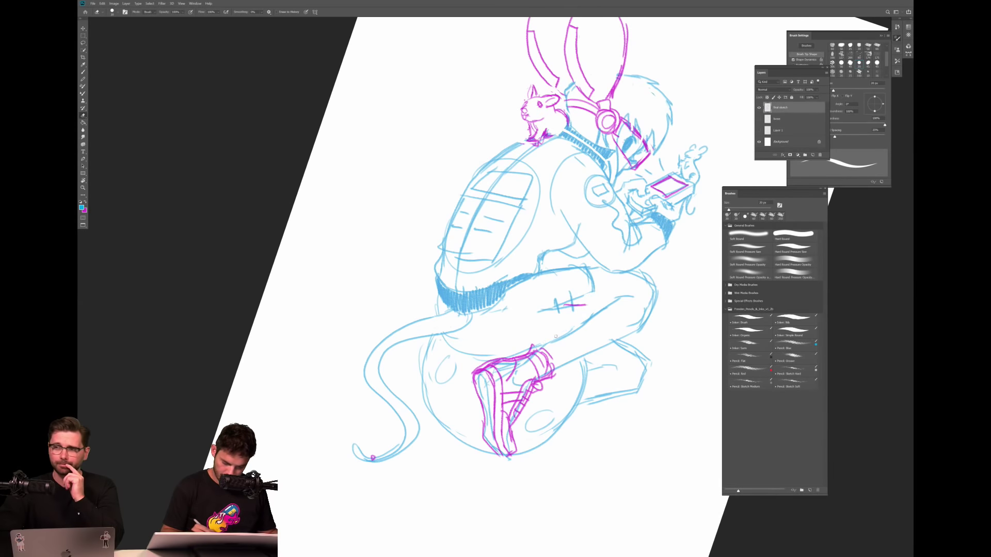
Draw two looped blue fasteners over the slit on the thigh and a short curved line across the lower leg.
key(b)
mouse_move(571, 308)
mouse_down()
mouse_move(515, 315)
mouse_move(558, 317)
mouse_move(567, 299)
mouse_move(573, 315)
mouse_move(595, 289)
mouse_move(552, 264)
mouse_move(531, 276)
mouse_up()
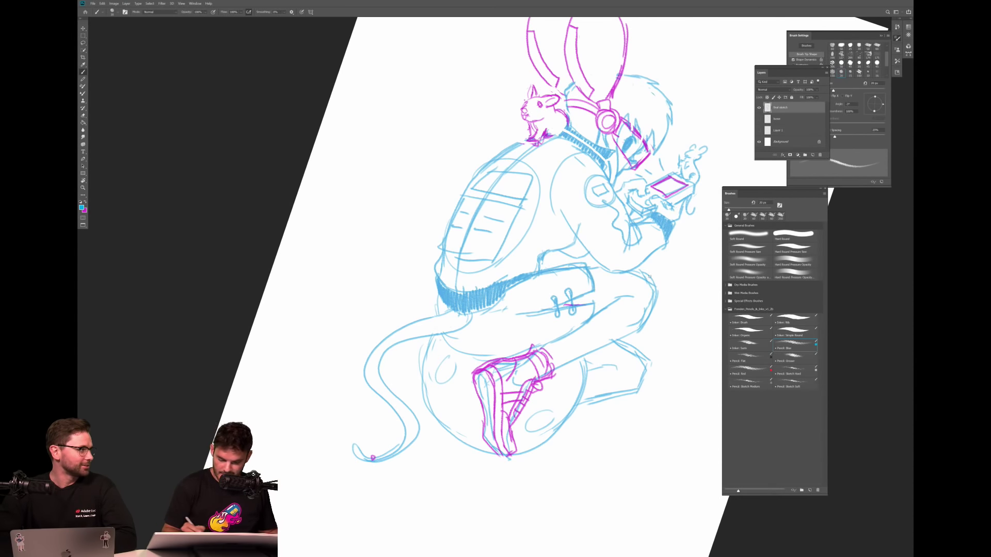
drag(591, 320, 607, 346)
key(ctrl+minus)
key(ctrl+minus)
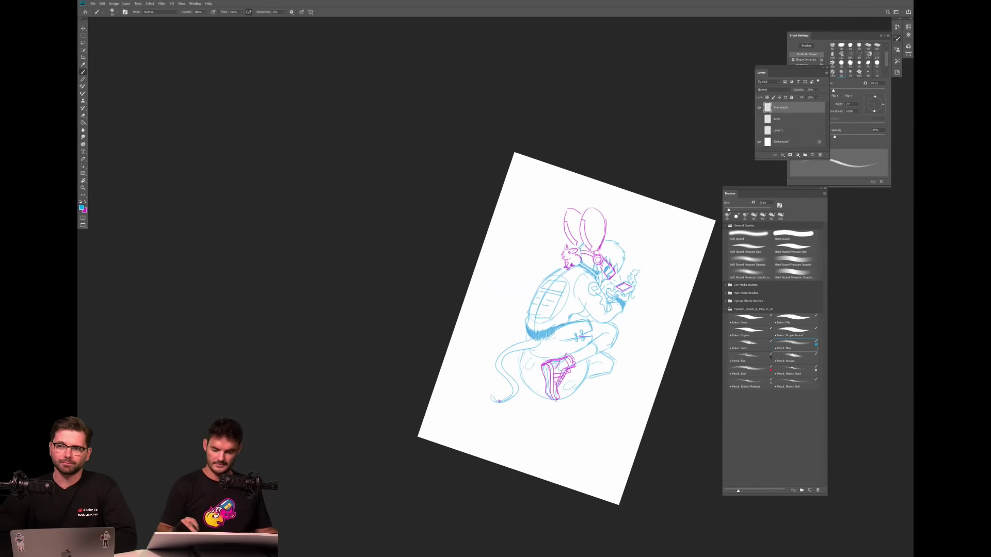
Draw short magenta tread lines across the shoe's sole, undoing the strokes that miss.
scroll(593, 363, up, 5)
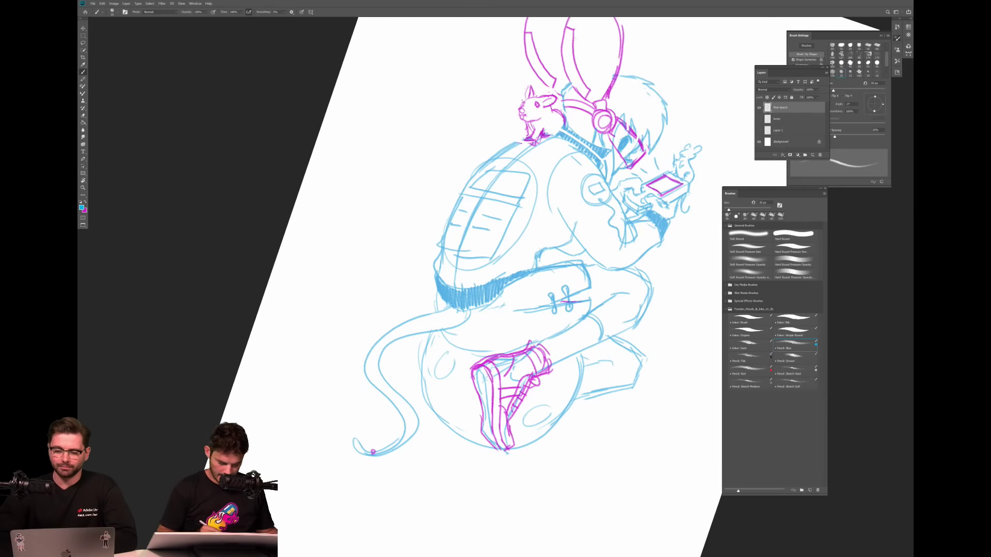
key(x)
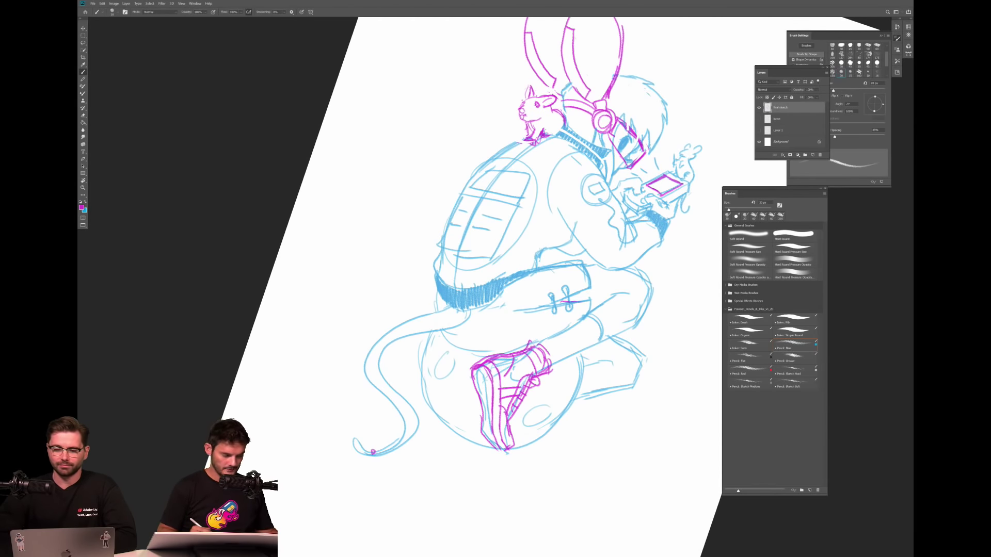
mouse_move(473, 374)
mouse_down()
mouse_move(493, 373)
mouse_move(497, 435)
mouse_up()
key(ctrl+z)
key(ctrl+z)
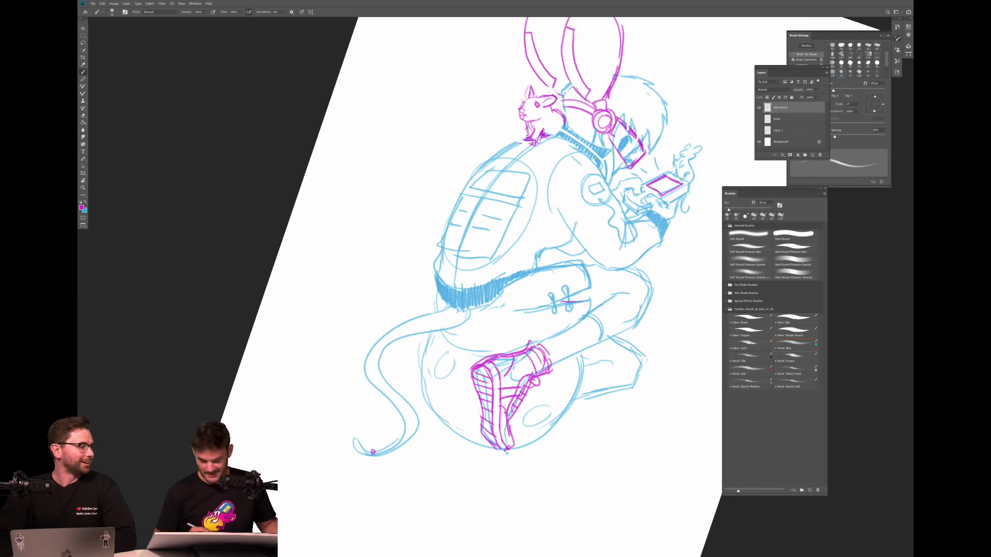
Strengthen the ball's outer edges in blue, beside the far foot and below the tail, and turn the canvas upright.
scroll(583, 402, down, 5)
scroll(583, 402, up, 6)
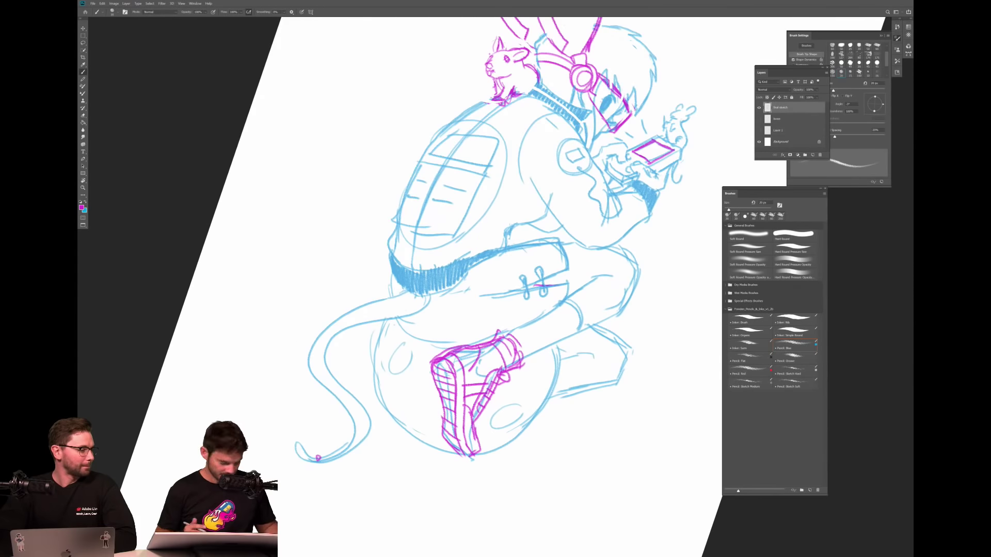
scroll(549, 343, down, 5)
key(x)
drag(573, 398, 559, 415)
drag(570, 376, 571, 398)
drag(500, 370, 499, 403)
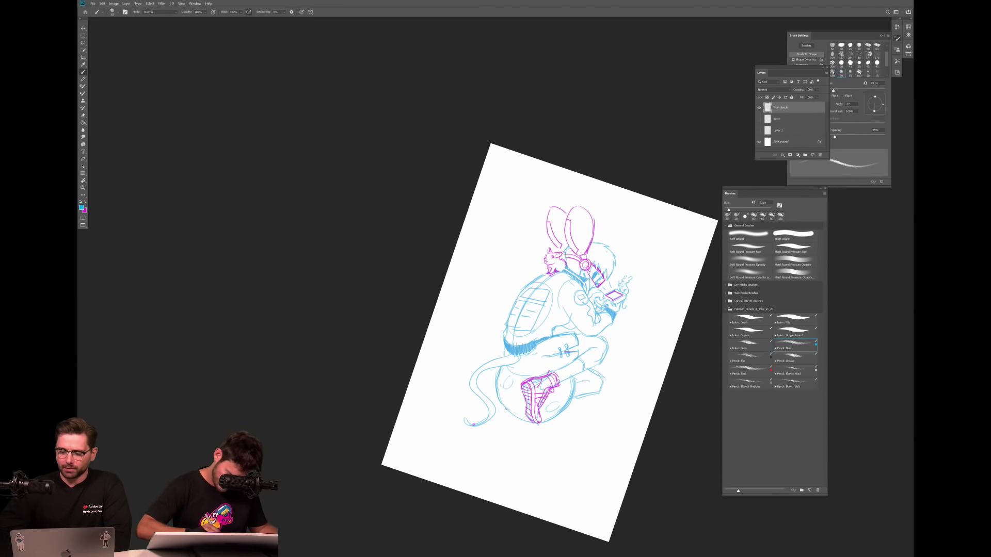
drag(549, 342, 490, 348)
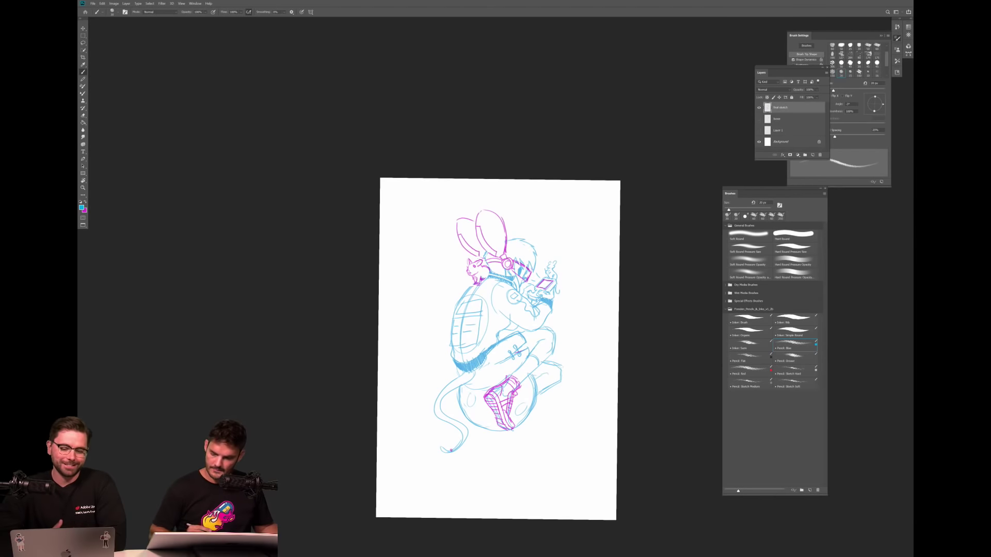
Merge the two hidden rough-sketch layers and delete the merged layer, keeping only the final sketch and the background.
click(759, 119)
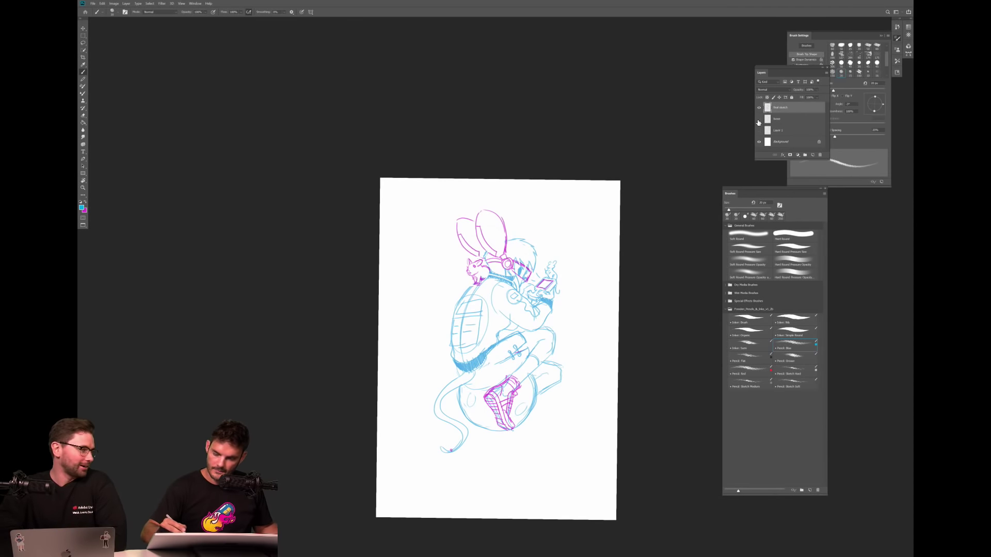
click(779, 121)
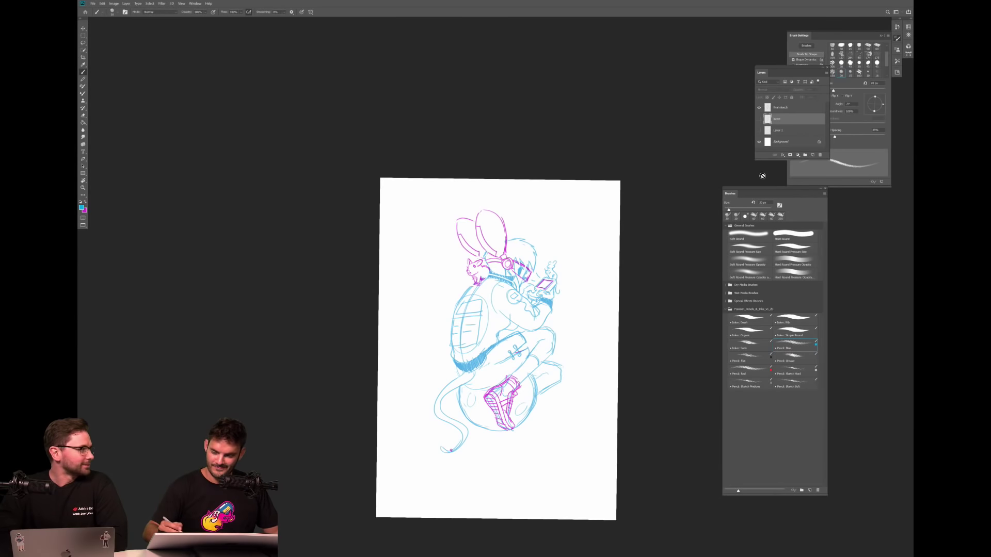
key(ctrl+e)
click(759, 119)
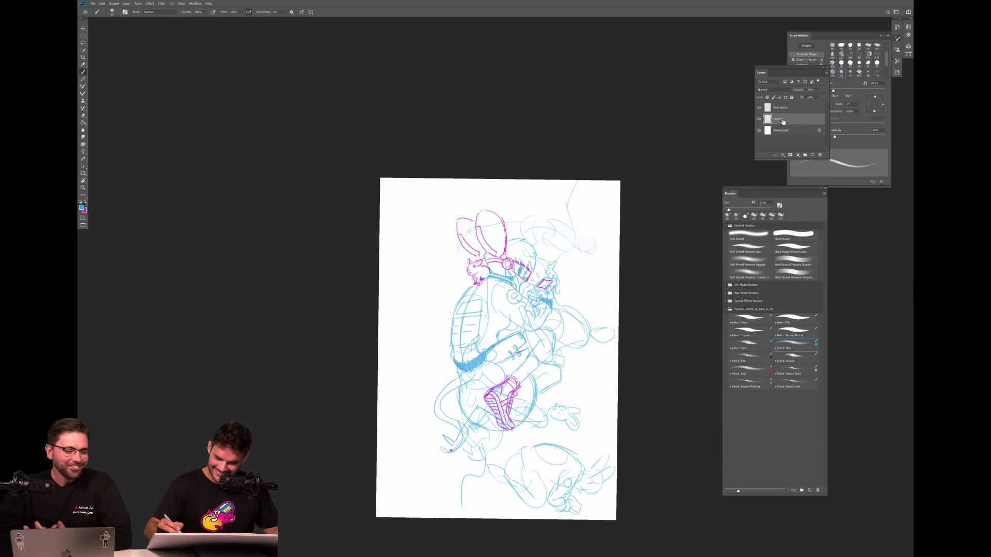
key(Delete)
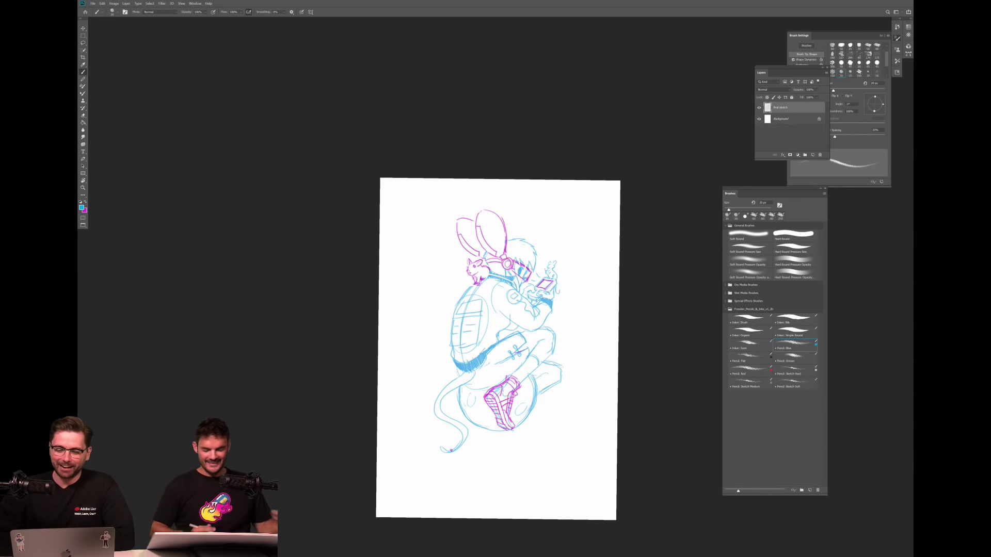
Erase stray construction lines along the ball's upper edge, near the base of the tail.
key(ctrl+plus)
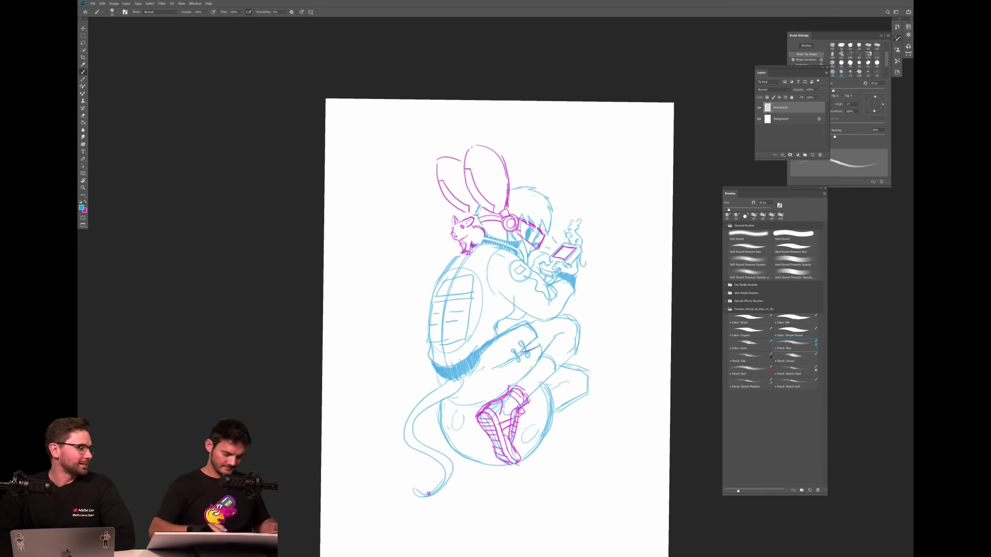
key(e)
drag(470, 410, 445, 406)
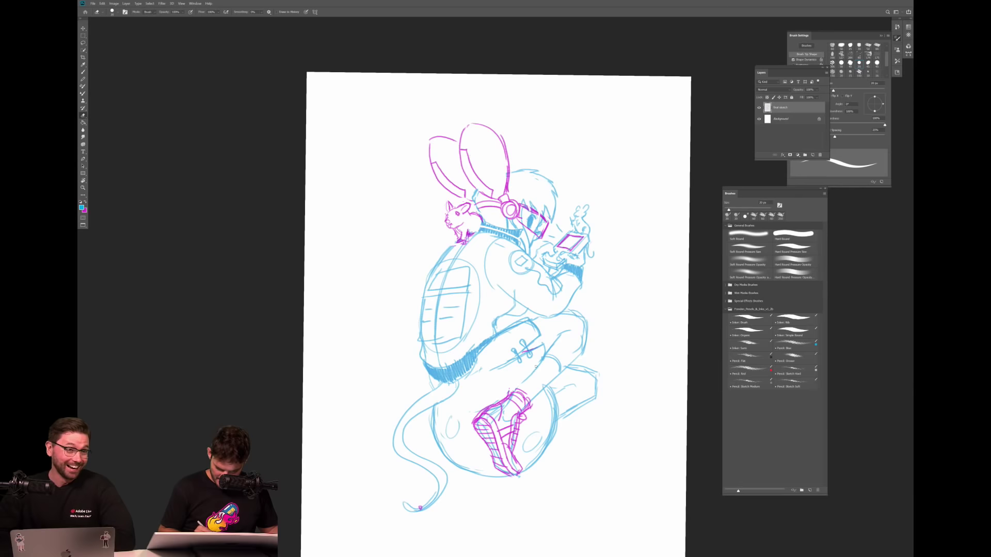
key(b)
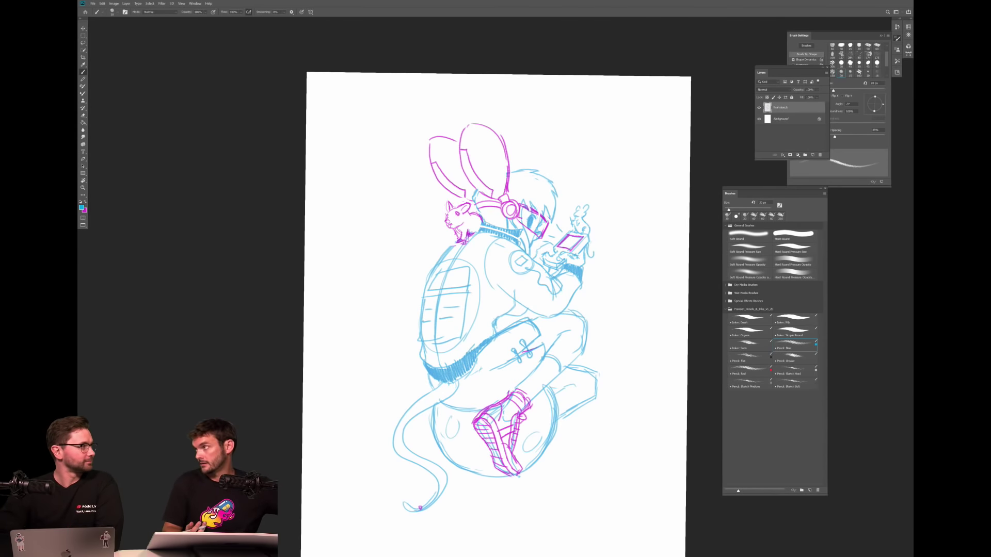
Erase the diamond emblem inside the round patch on the jacket's shoulder.
key(e)
drag(517, 259, 526, 265)
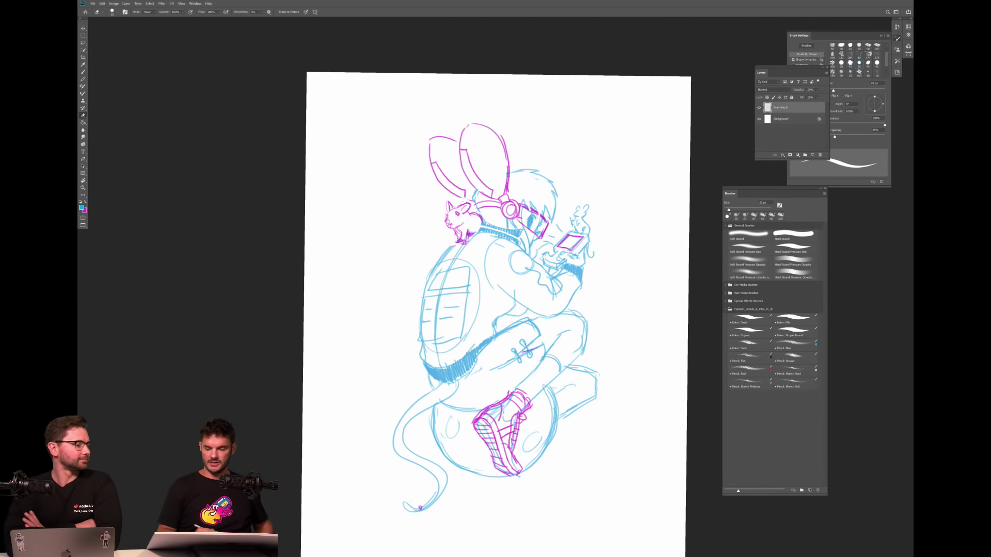
key(b)
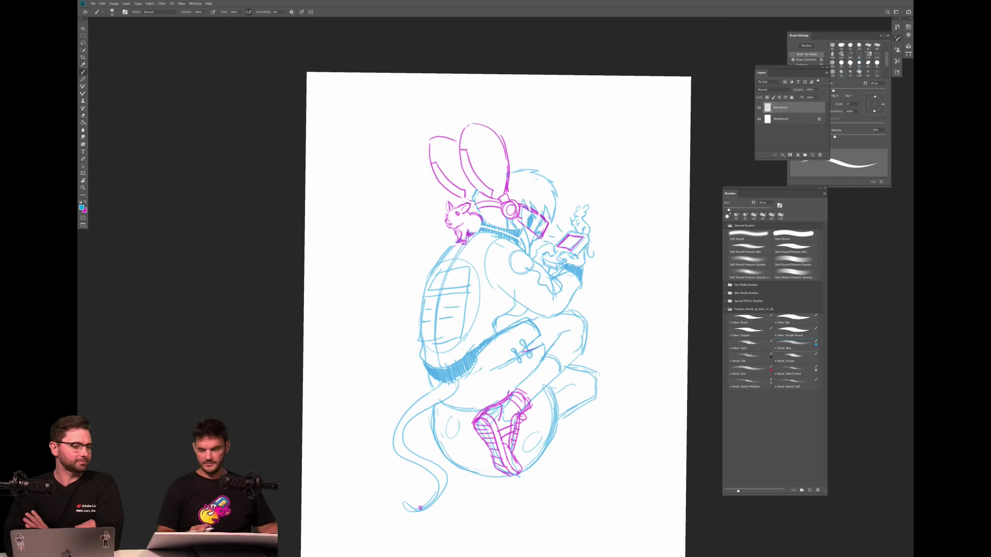
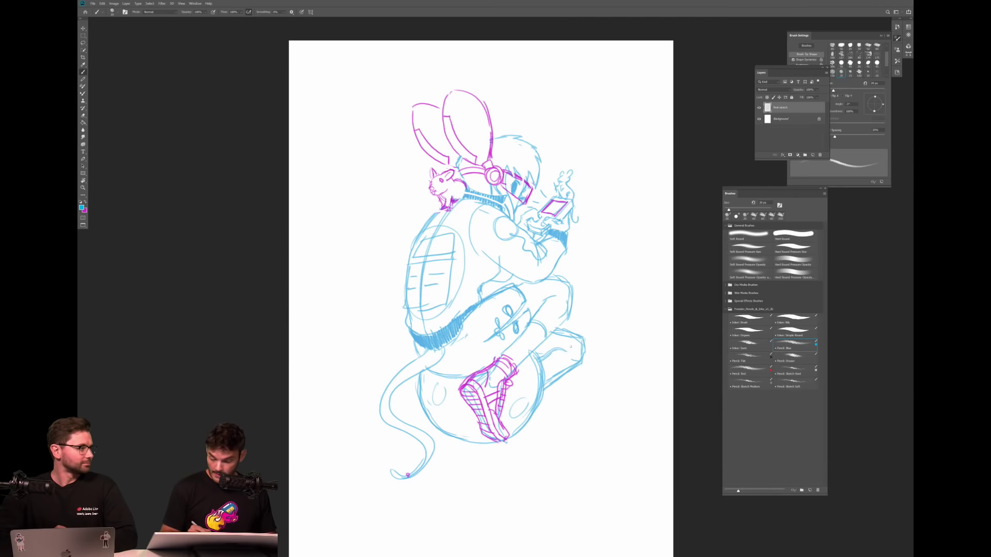
Erase the lower edge of the far leg and redraw it in blue, closing its rounded outline against the ball.
mouse_move(569, 333)
mouse_down()
mouse_move(548, 333)
mouse_move(575, 357)
mouse_move(558, 380)
mouse_up()
key(e)
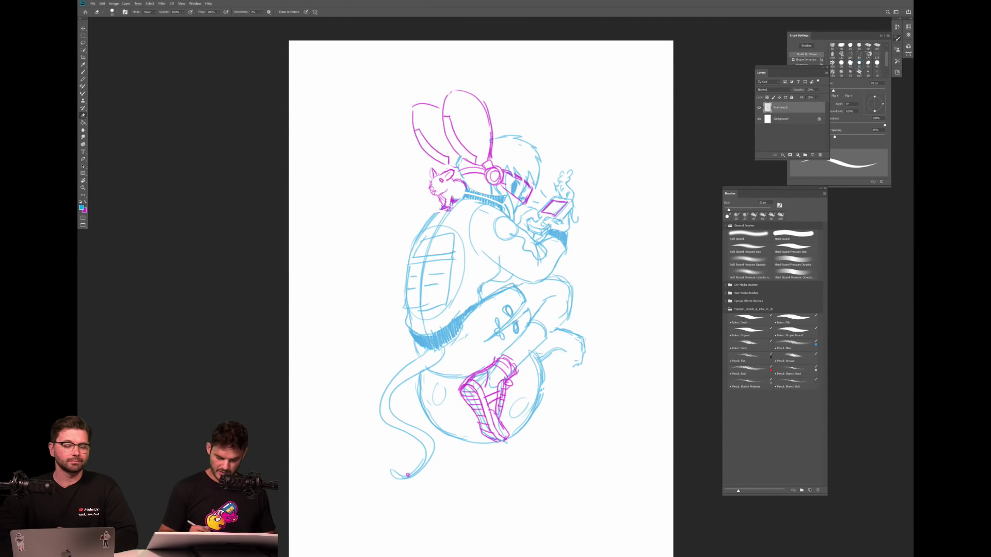
key(b)
mouse_move(573, 366)
mouse_down()
mouse_move(542, 388)
mouse_move(576, 367)
mouse_up()
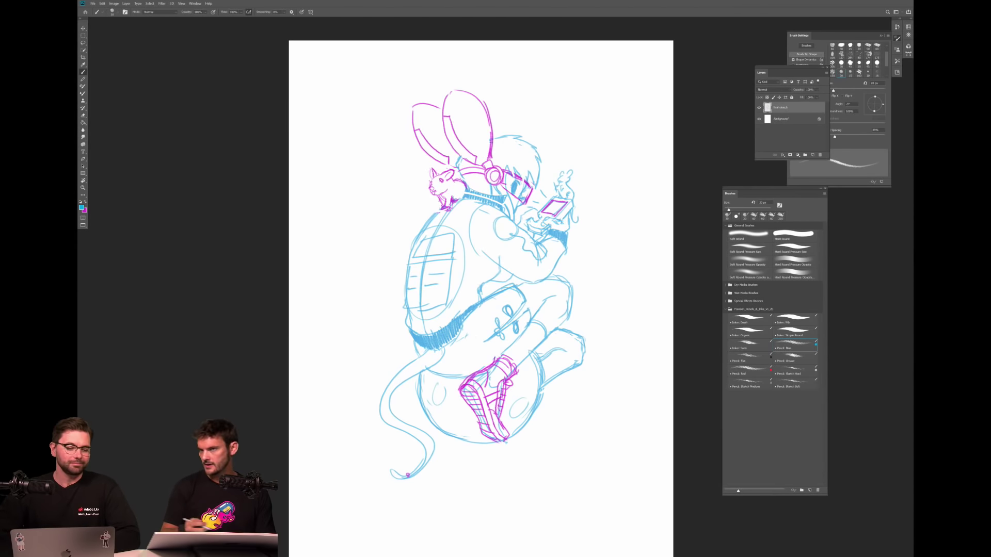
Erase the near lower leg's edge and redraw it in blue from the knee down to the shoe's ankle.
drag(534, 324, 506, 355)
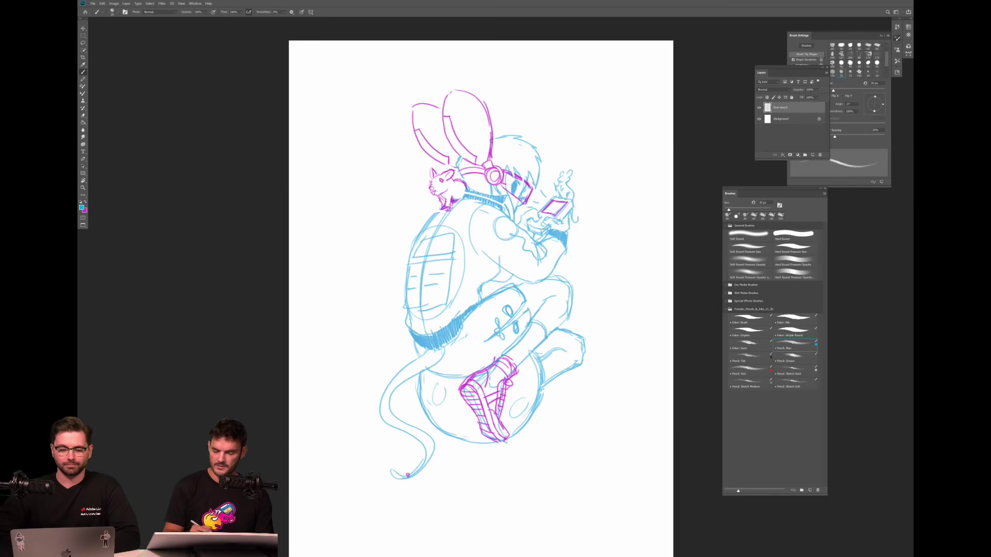
key(e)
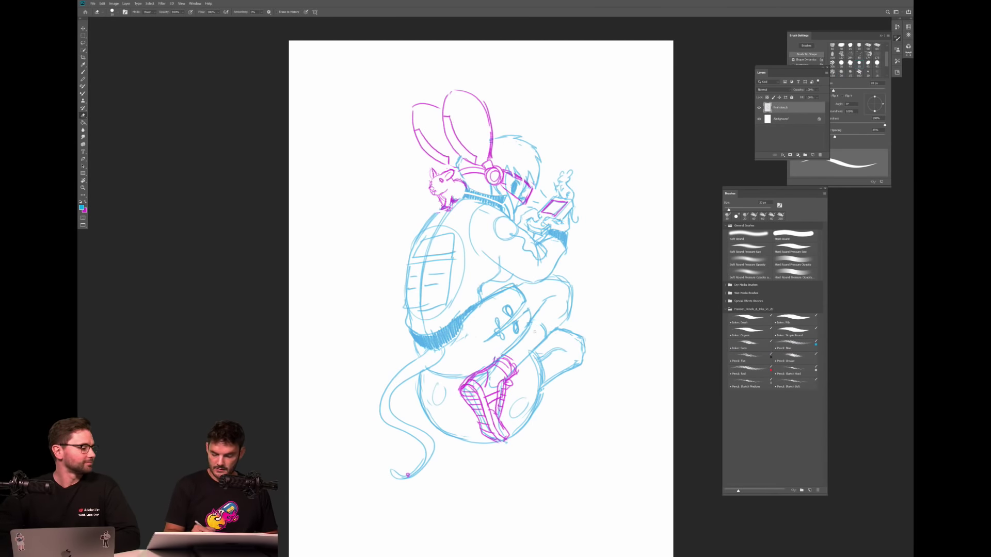
mouse_move(540, 341)
mouse_down()
mouse_move(519, 361)
mouse_move(564, 319)
mouse_move(524, 361)
mouse_up()
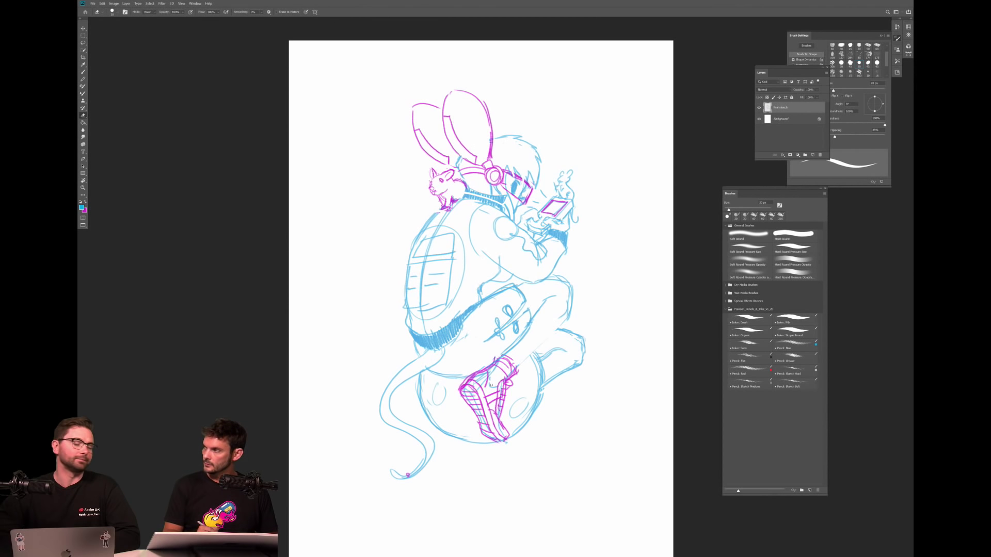
key(b)
drag(518, 366, 557, 332)
Erase the front curve of the near knee and redraw it in blue.
key(e)
mouse_move(566, 292)
mouse_down()
mouse_move(568, 316)
mouse_move(564, 279)
mouse_move(572, 294)
mouse_up()
key(b)
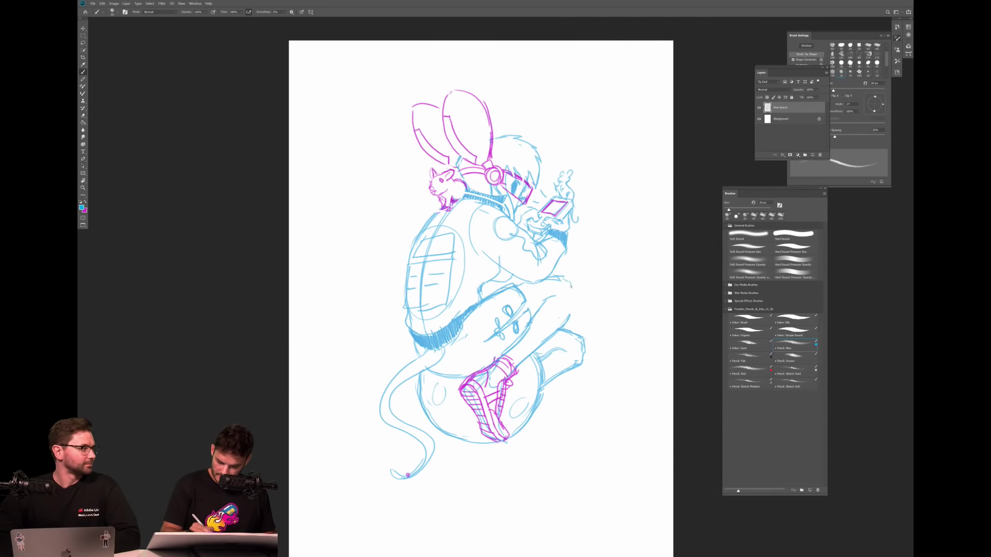
key(e)
drag(570, 285, 566, 318)
key(b)
drag(572, 283, 570, 316)
key(e)
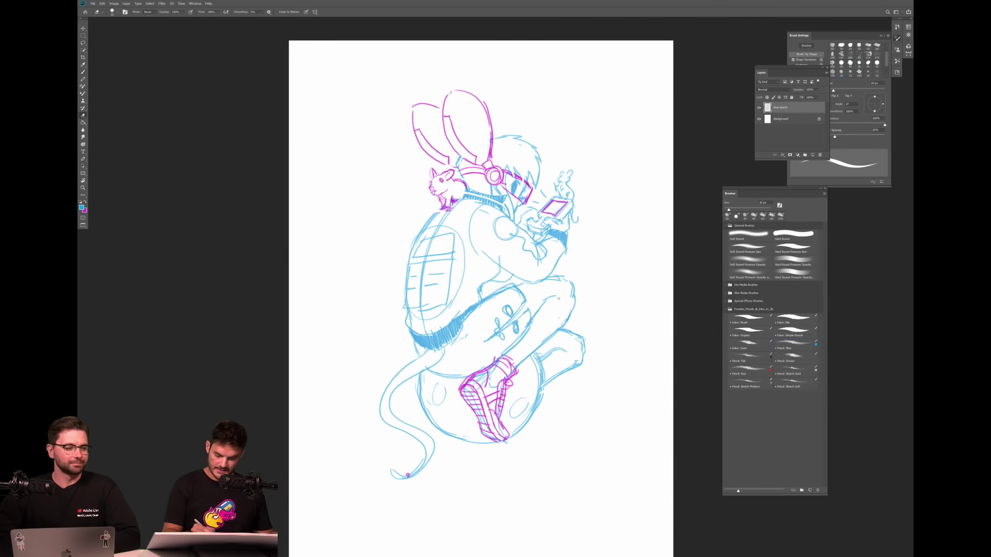
Erase the line behind the near knee and draw a short blue crease between thigh and calf.
key(b)
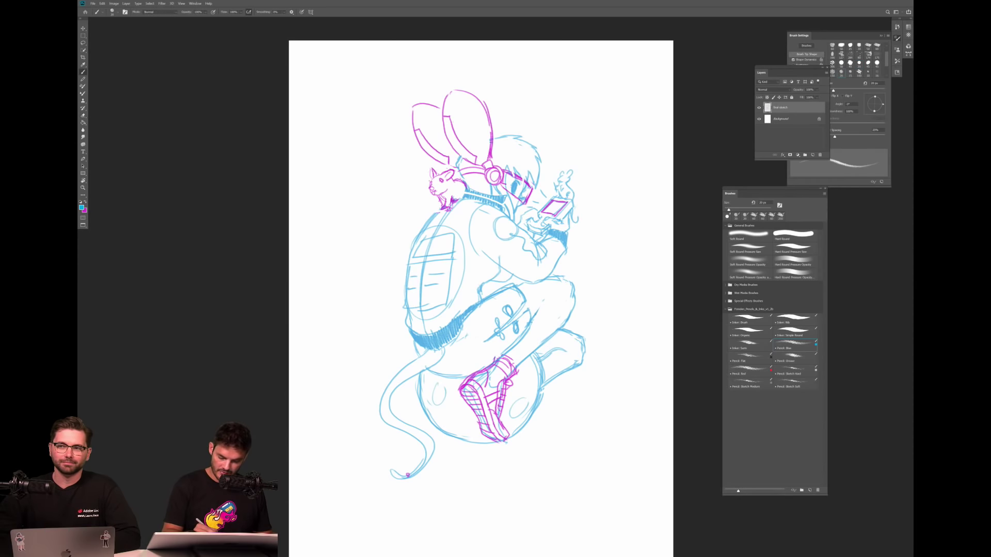
key(e)
drag(542, 302, 535, 320)
key(b)
drag(538, 315, 546, 306)
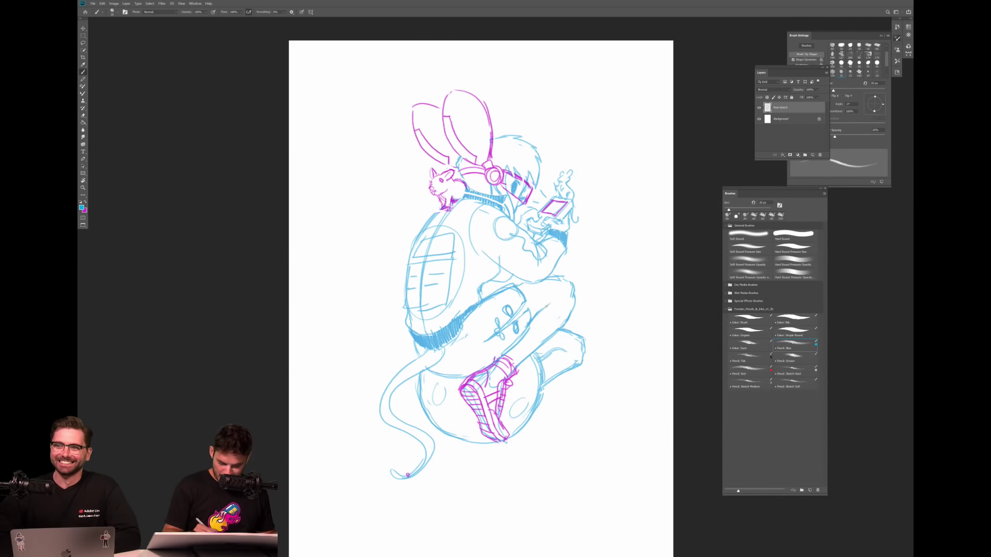
Erase the near knee and shin outline, redraw it as a rounder blue curve, and refine the fold behind the knee.
key(e)
mouse_move(573, 285)
mouse_down()
mouse_move(562, 322)
mouse_move(573, 311)
mouse_move(559, 293)
mouse_up()
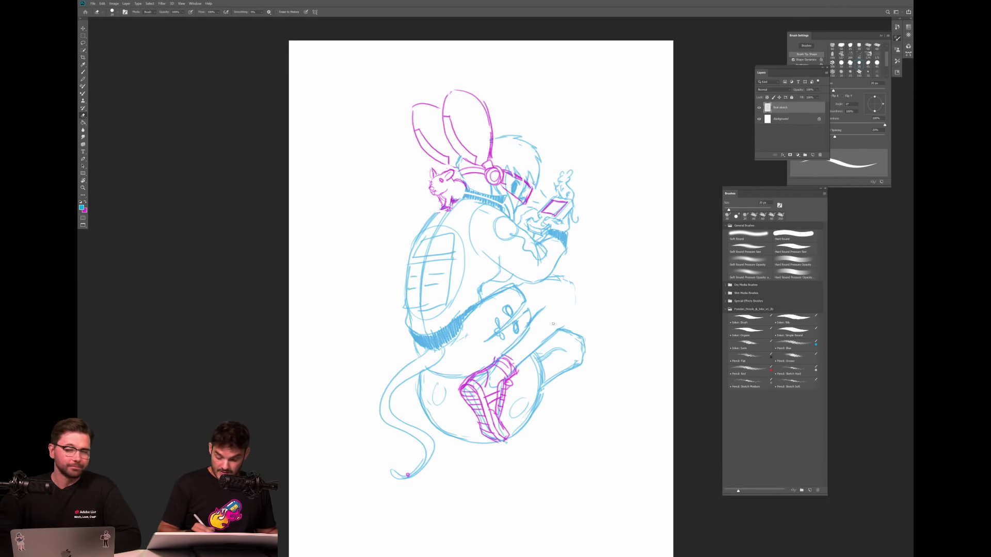
key(b)
mouse_move(548, 336)
mouse_down()
mouse_move(576, 293)
mouse_move(560, 327)
mouse_move(531, 322)
mouse_up()
key(e)
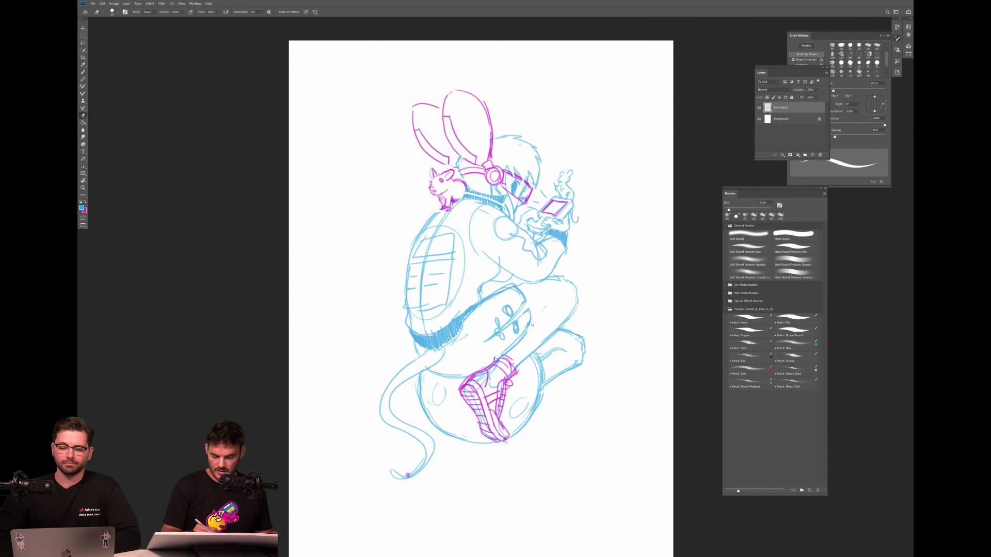
key(b)
drag(533, 312, 528, 329)
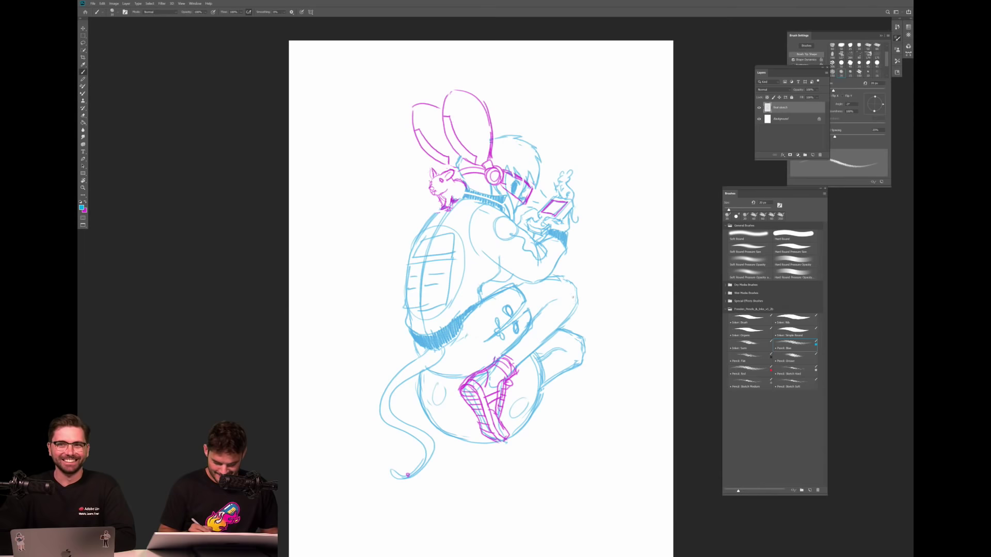
Draw a small blue diamond emblem inside the round patch on the jacket's shoulder.
mouse_move(501, 227)
mouse_down()
mouse_move(497, 236)
mouse_move(513, 236)
mouse_move(508, 227)
mouse_move(506, 235)
mouse_up()
key(e)
key(b)
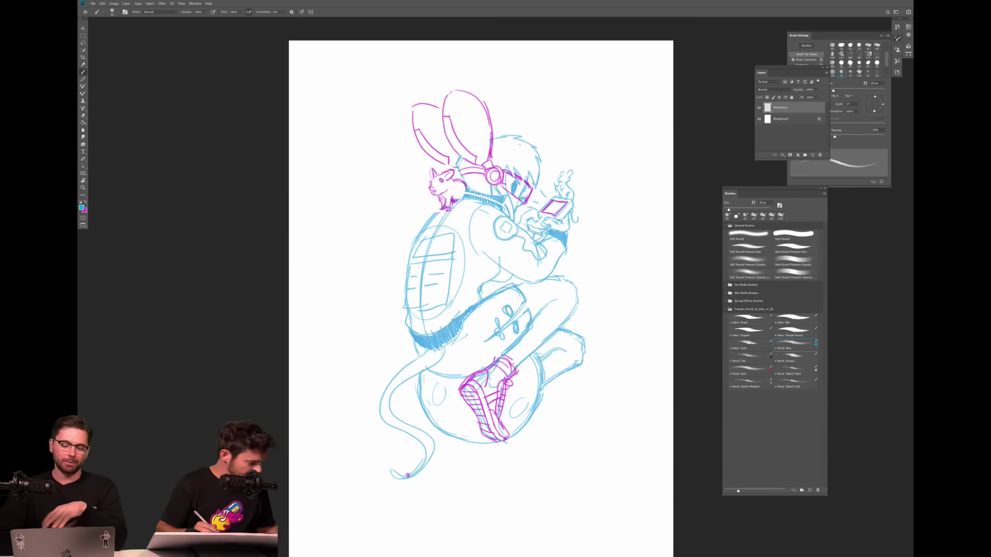
Add a new layer above the final sketch, fade the sketch layer to a very low opacity, and make the new layer active.
scroll(480, 309, down, 3)
scroll(481, 310, up, 2)
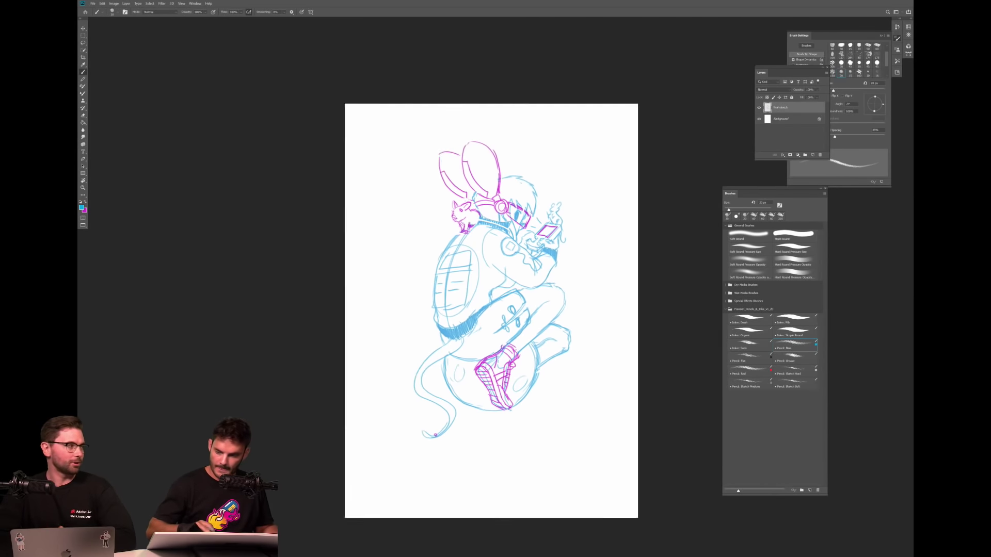
click(812, 155)
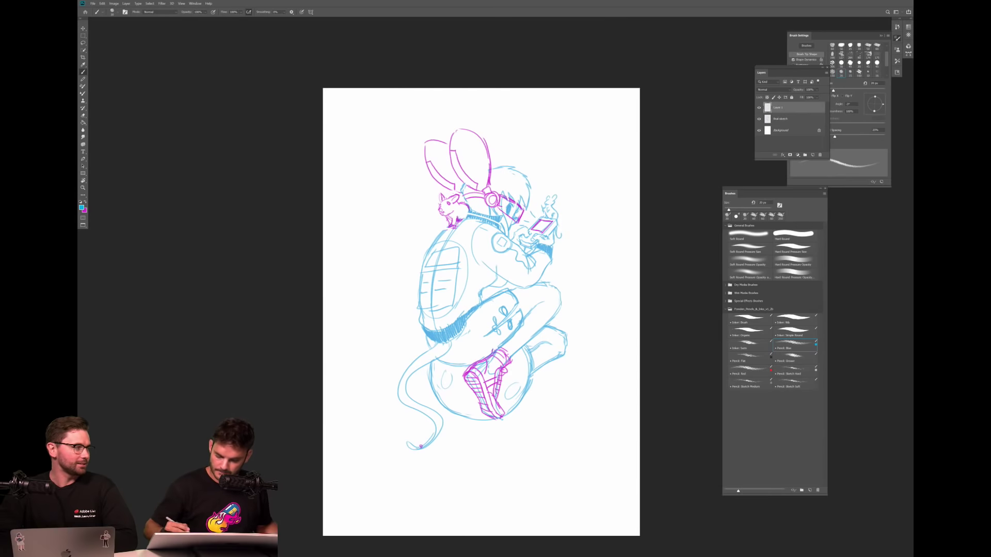
click(811, 121)
click(817, 90)
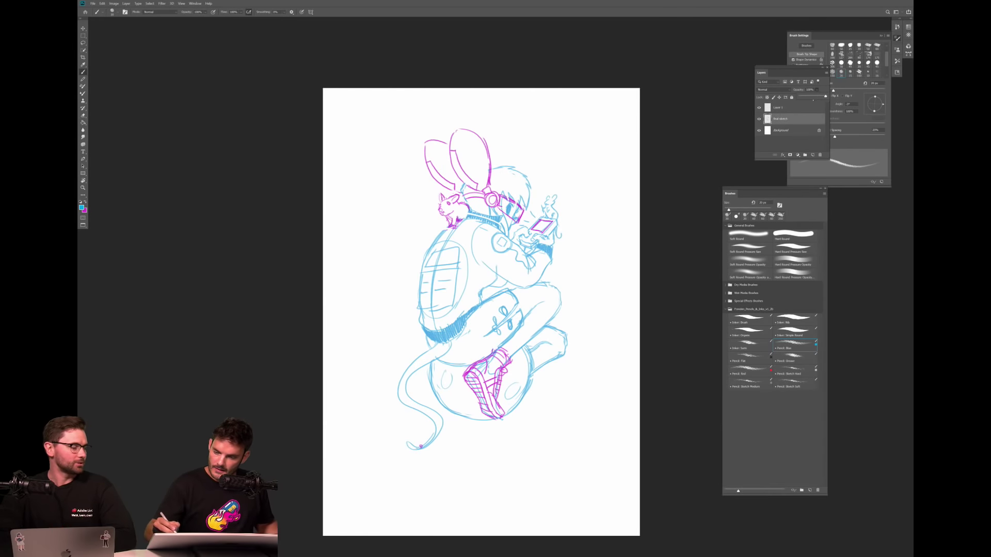
drag(826, 96, 793, 110)
click(794, 111)
click(793, 110)
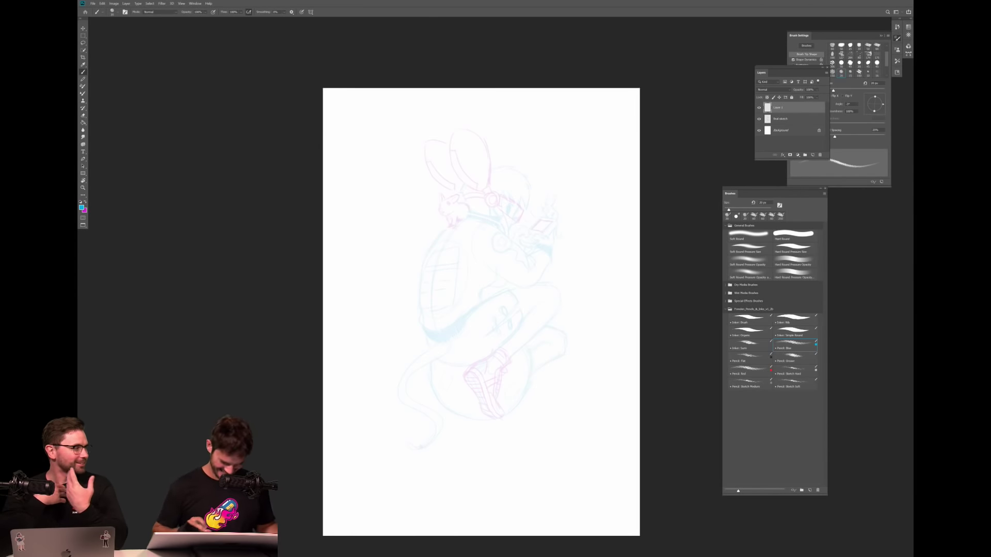
Raise the opacity of the final sketch layer so its lines are easier to trace.
key(ctrl+plus)
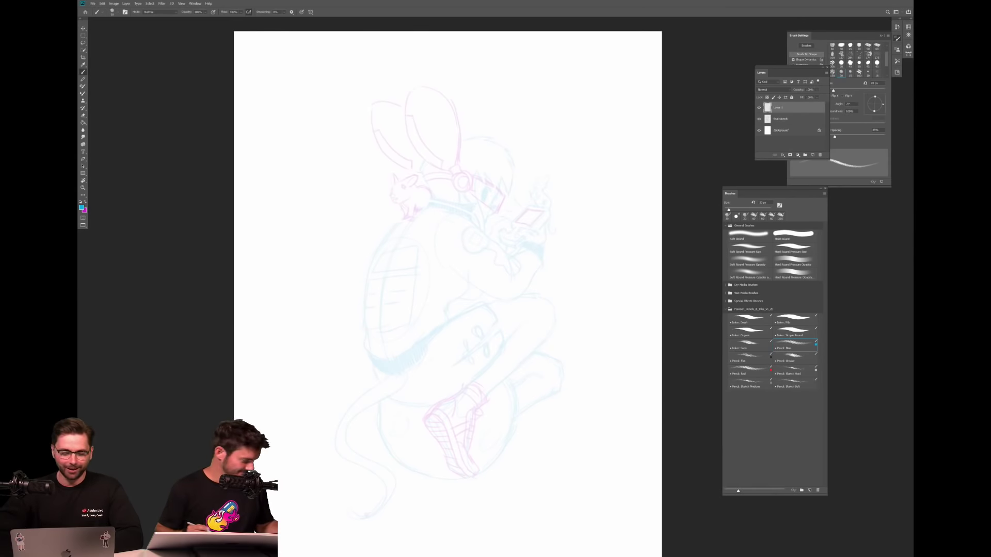
click(802, 120)
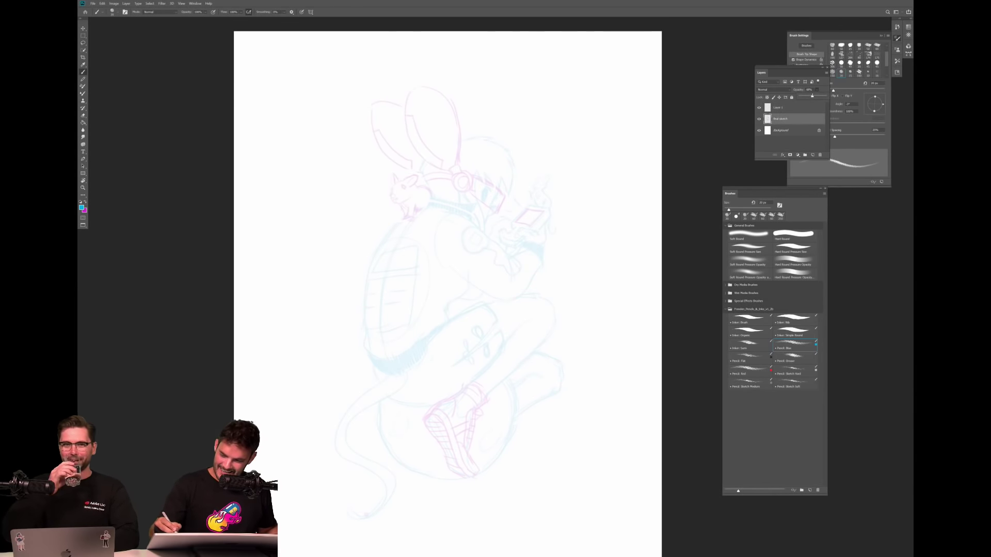
drag(812, 96, 812, 96)
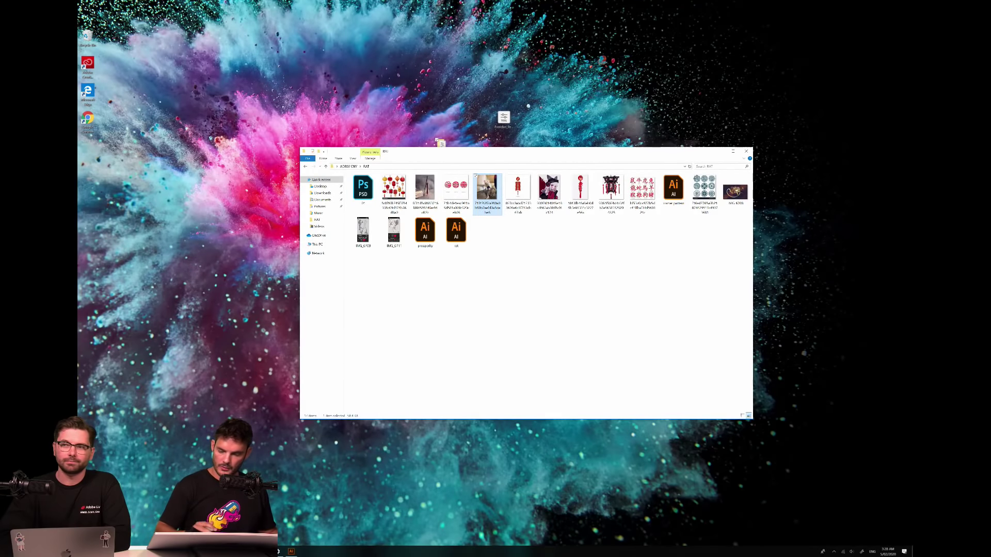
click(547, 310)
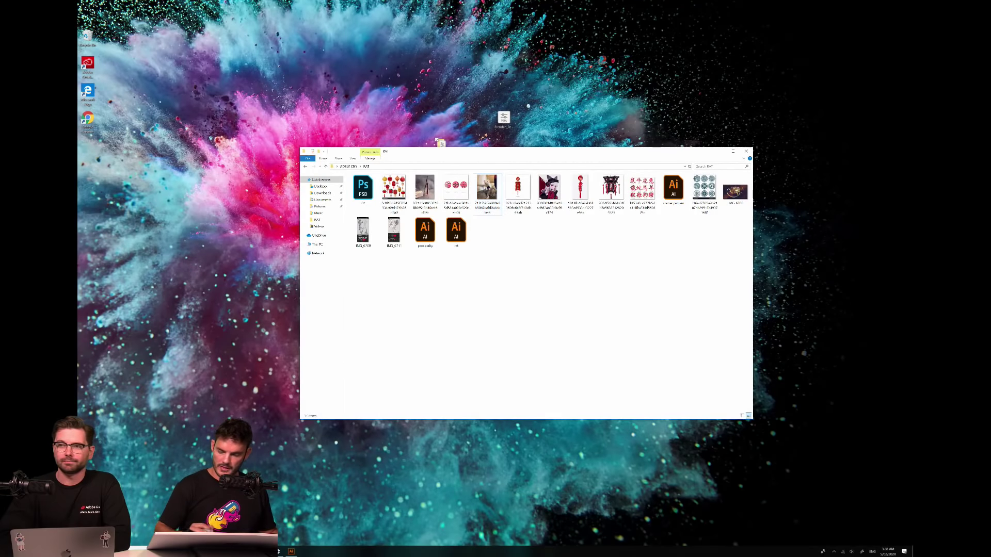
drag(456, 231, 536, 335)
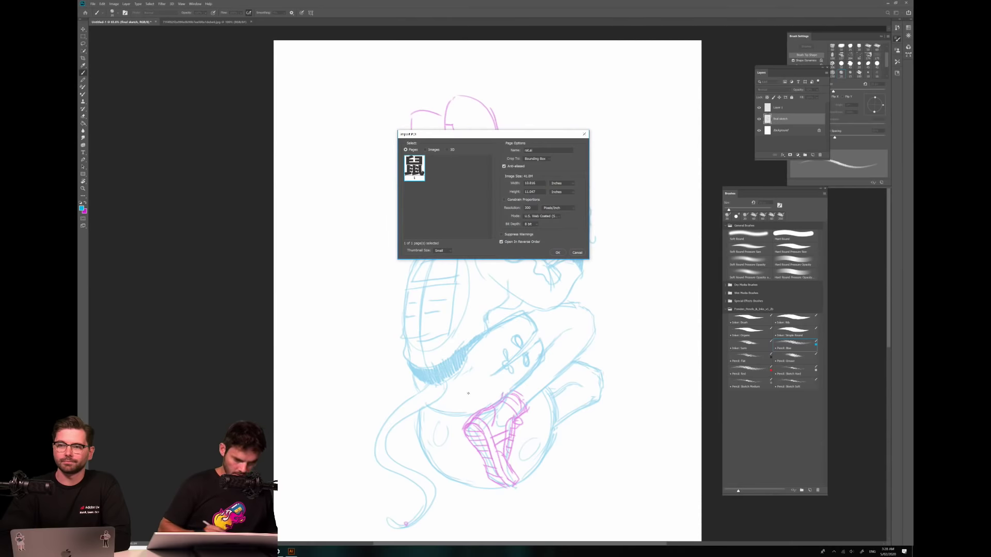
click(578, 254)
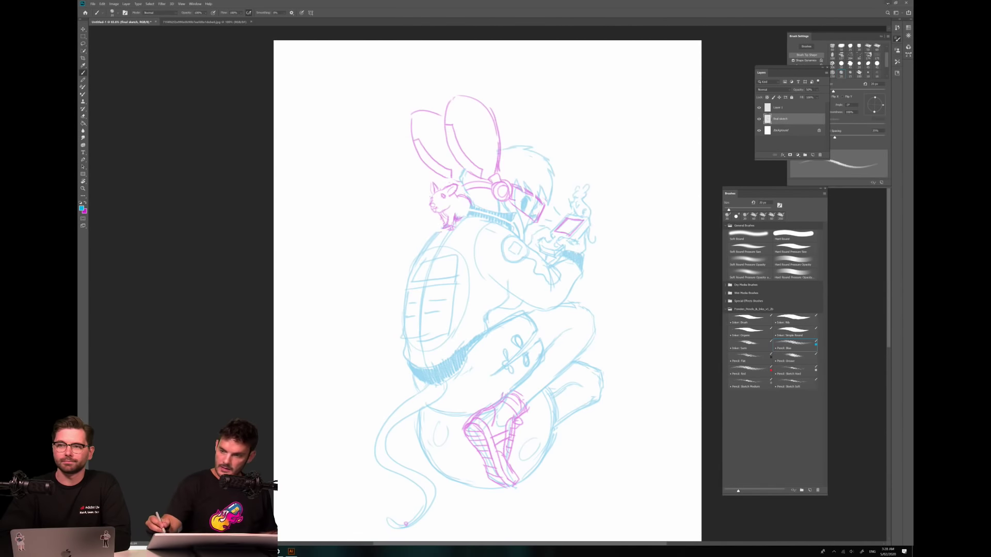
Place the 鼠 Illustrator file into the sketch document as a smart object, scaled down beside the mouse ears.
click(279, 551)
drag(456, 230, 378, 327)
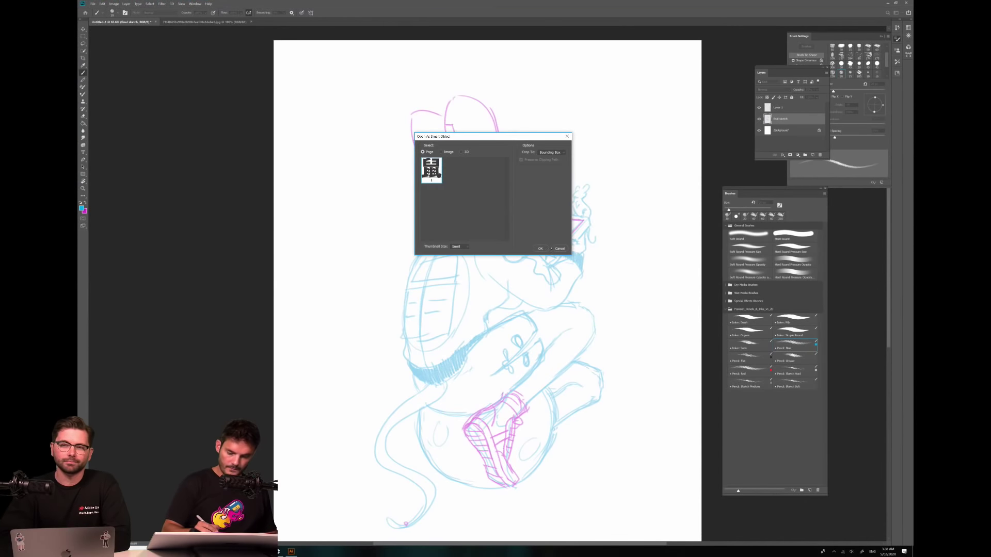
click(542, 249)
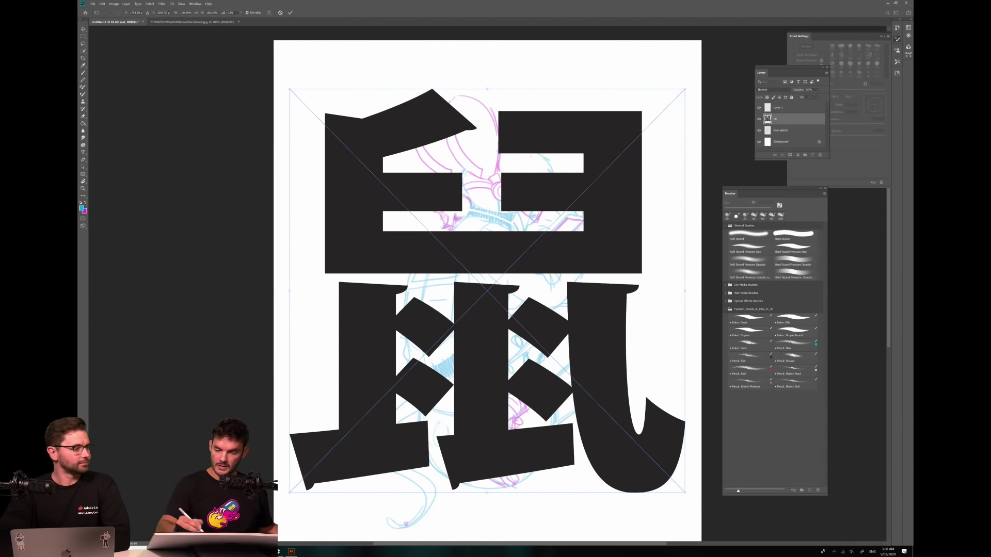
drag(685, 88, 440, 345)
drag(392, 402, 406, 163)
key(Return)
key(b)
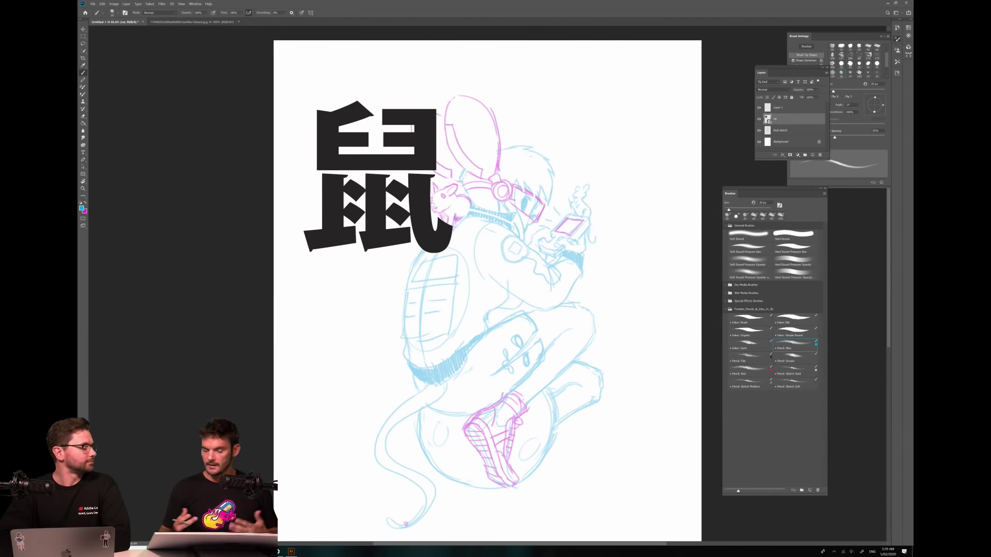
Rasterize the placed 鼠 smart object layer.
right_click(768, 122)
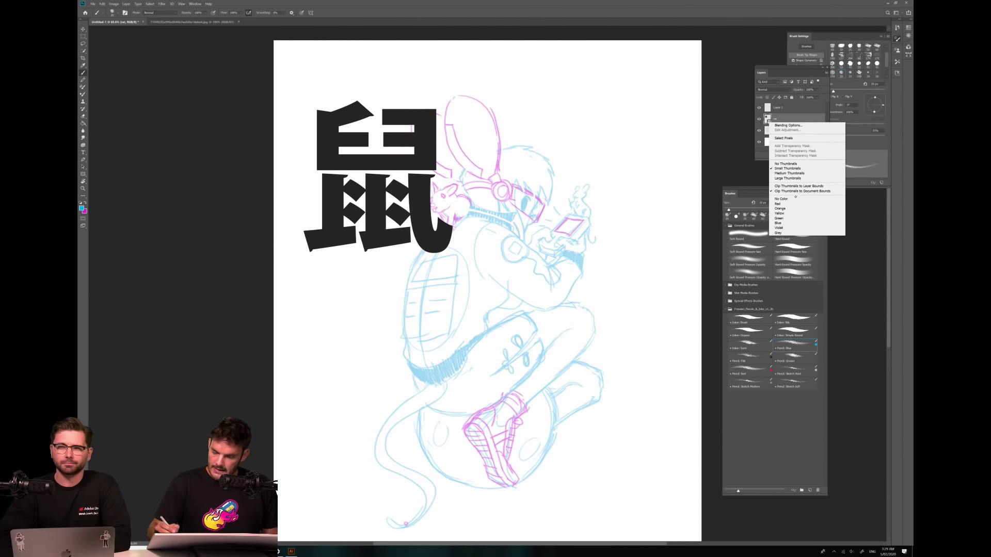
click(799, 119)
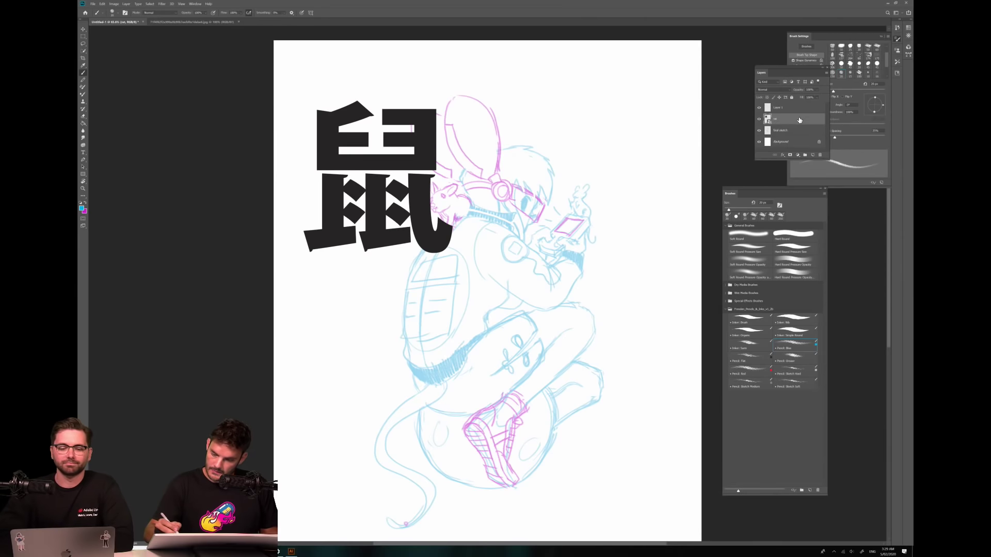
right_click(795, 119)
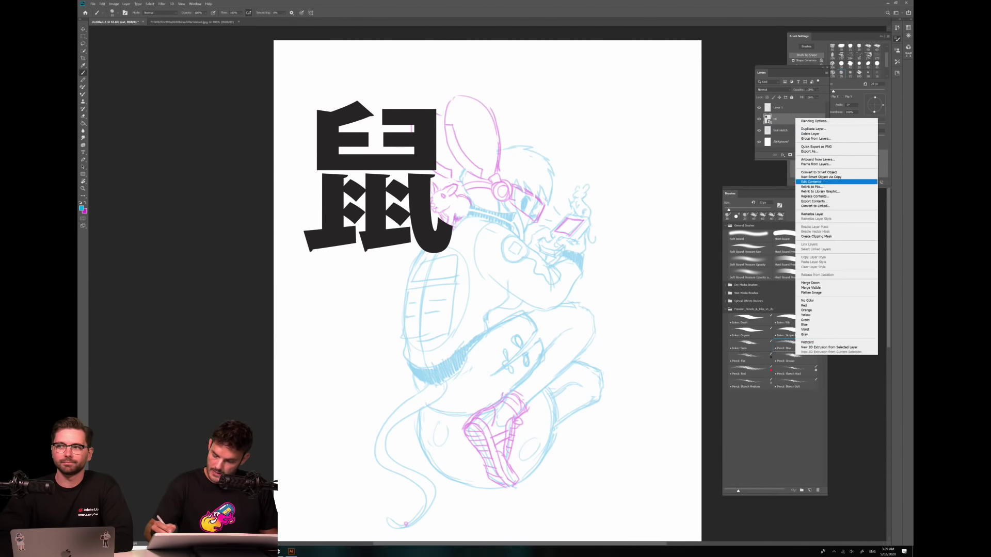
click(814, 214)
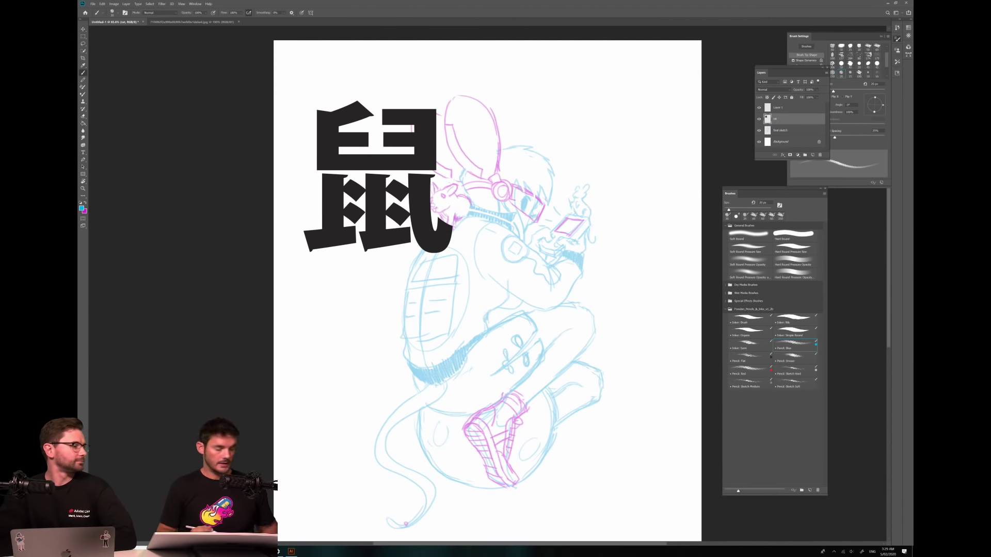
Scale the 鼠 character down further and reposition it in the blank area behind the figure's shoulder.
key(ctrl+t)
drag(376, 176, 396, 305)
drag(471, 228, 441, 261)
drag(413, 300, 395, 187)
key(Return)
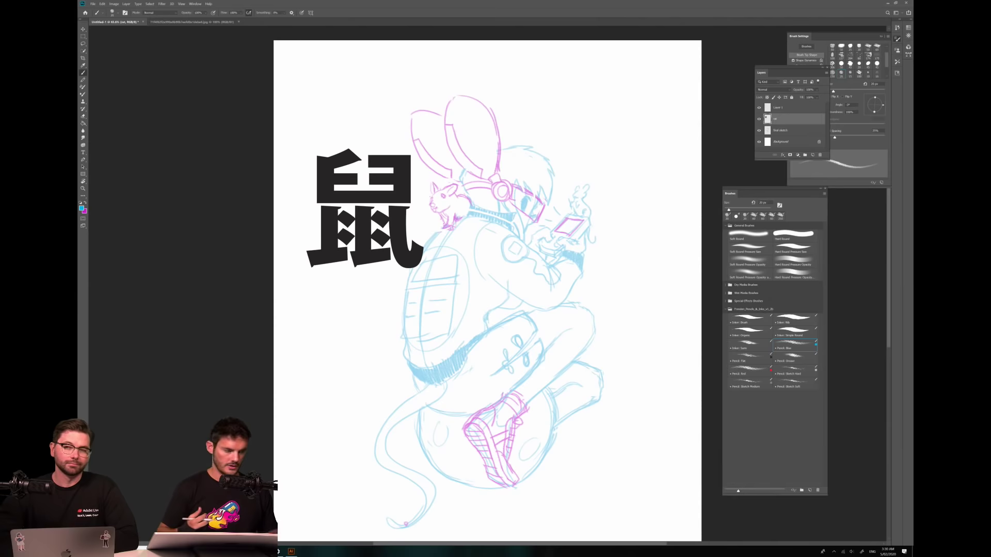
Move the 鼠 character onto the back of the figure's jacket and shrink it to fit there.
key(f)
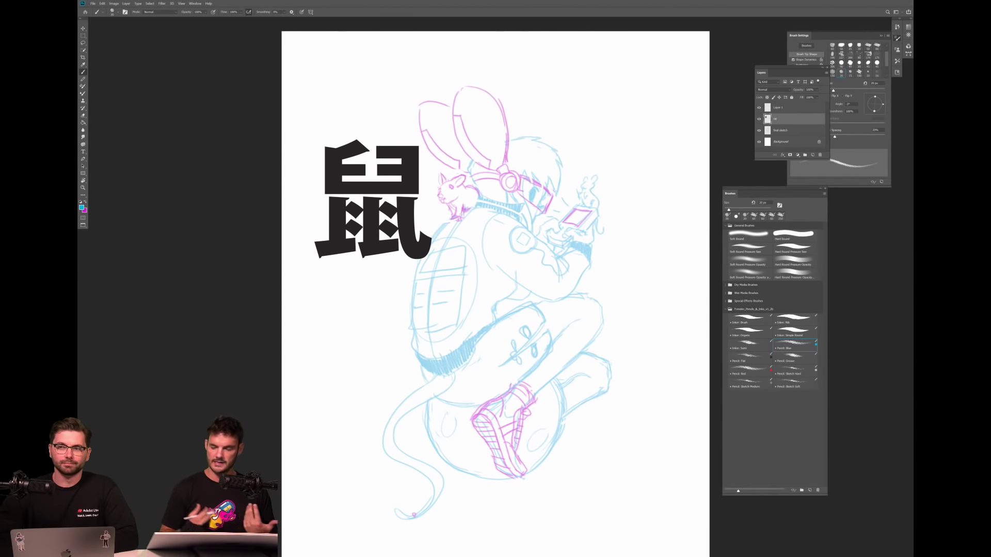
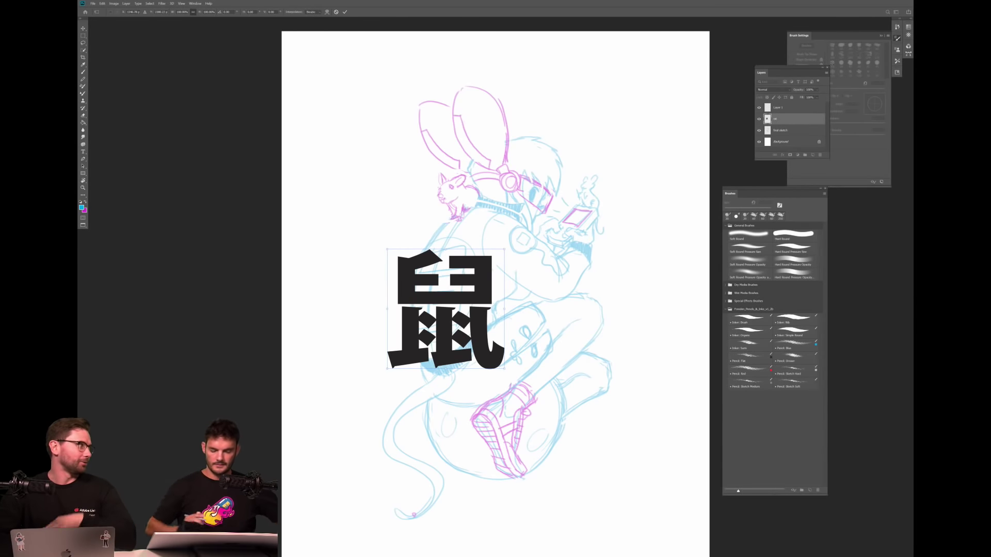
drag(477, 321, 464, 297)
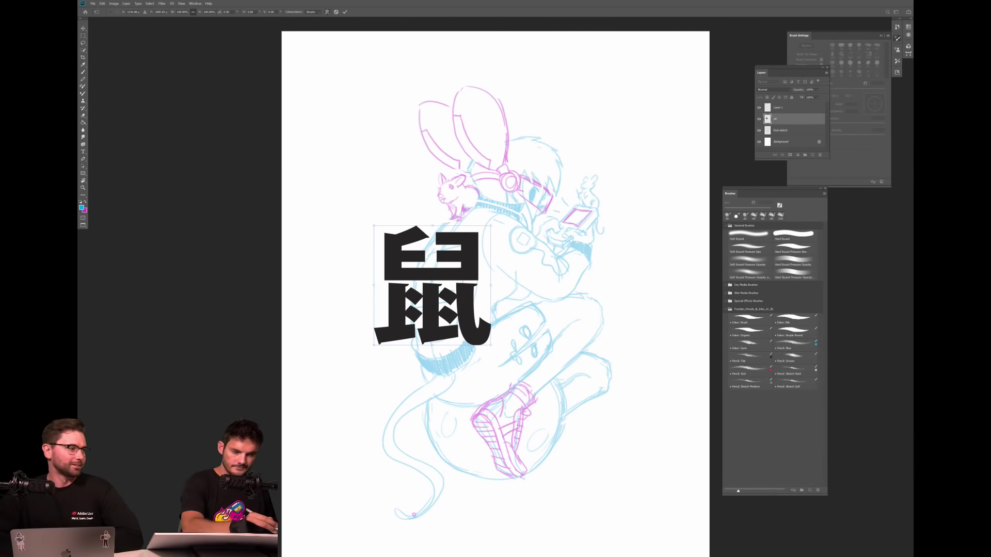
drag(490, 225, 454, 263)
drag(433, 294, 457, 280)
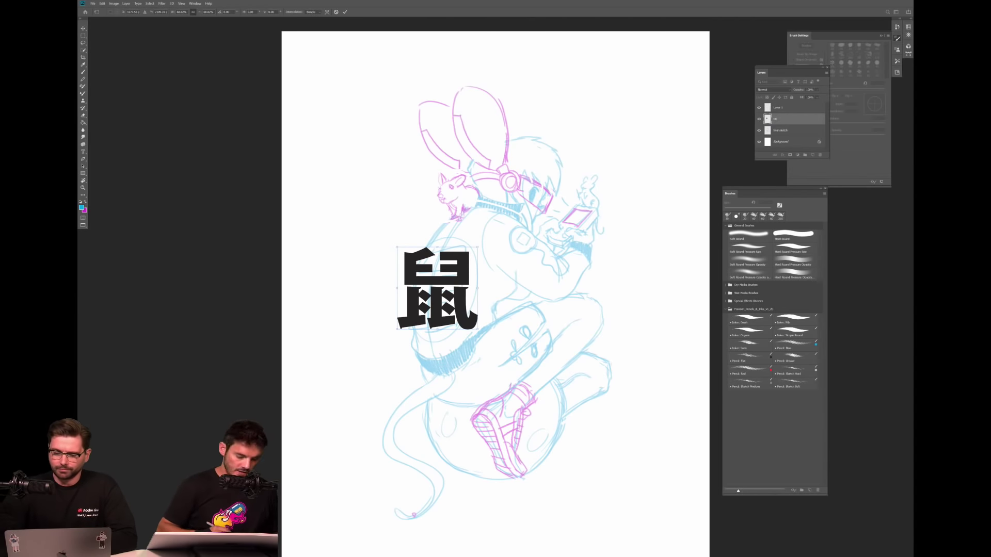
key(Return)
key(b)
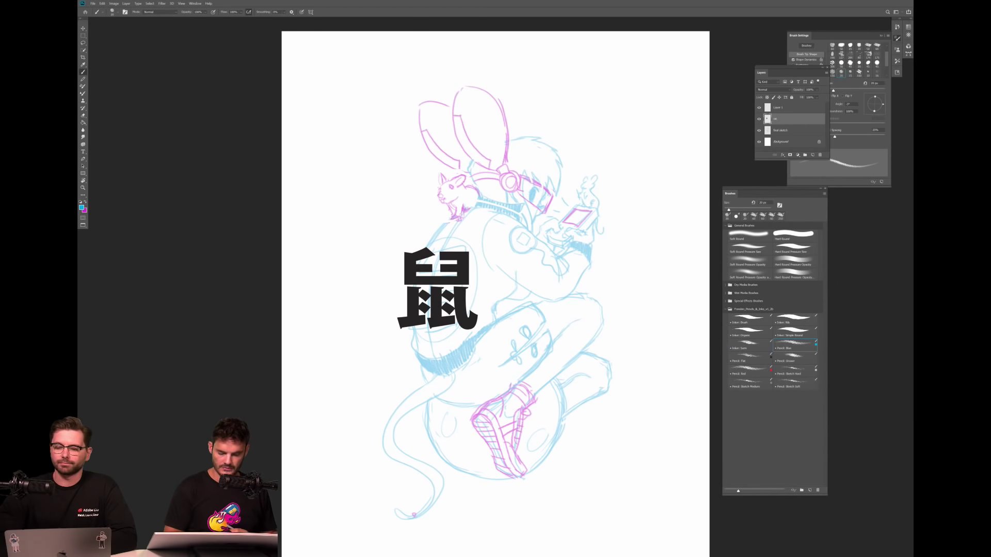
key(ctrl+t)
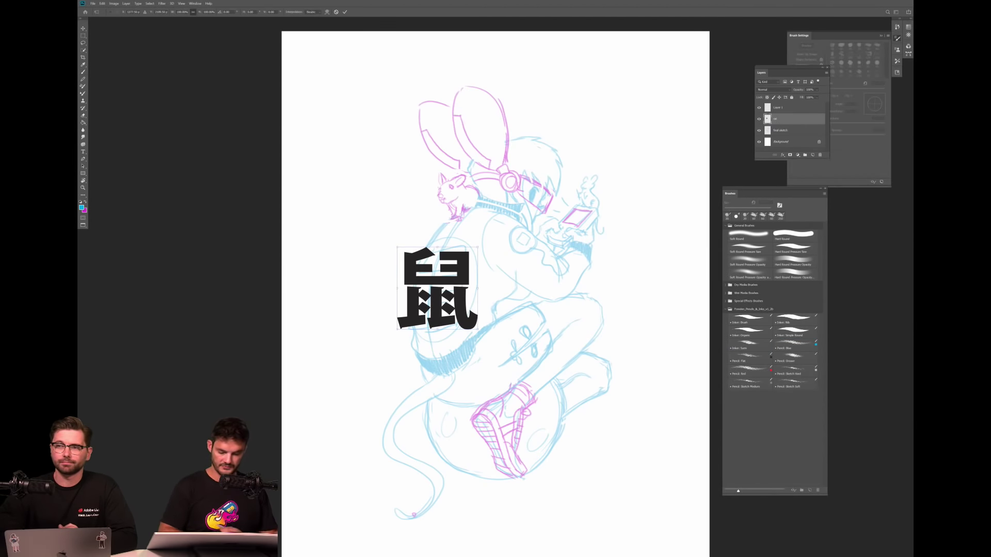
click(327, 11)
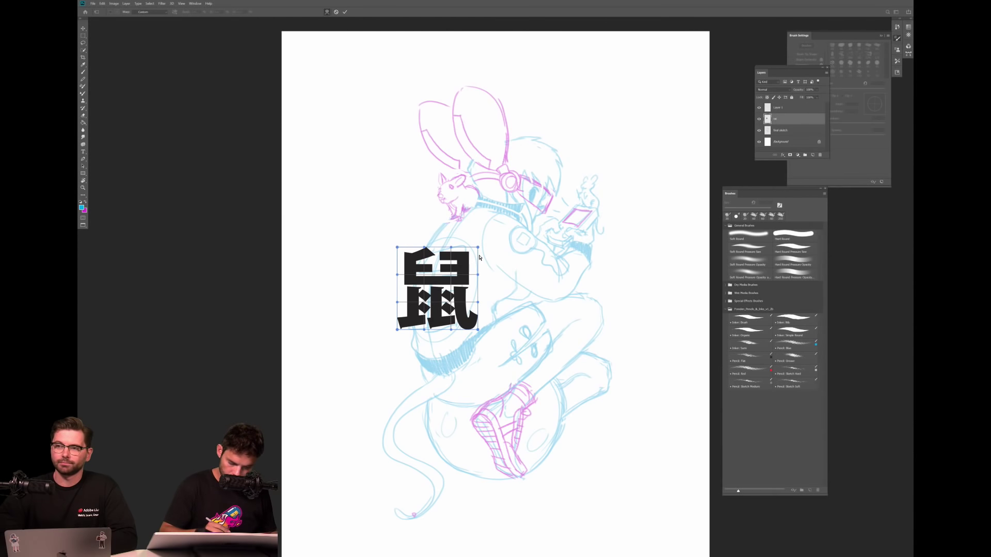
key(Return)
key(b)
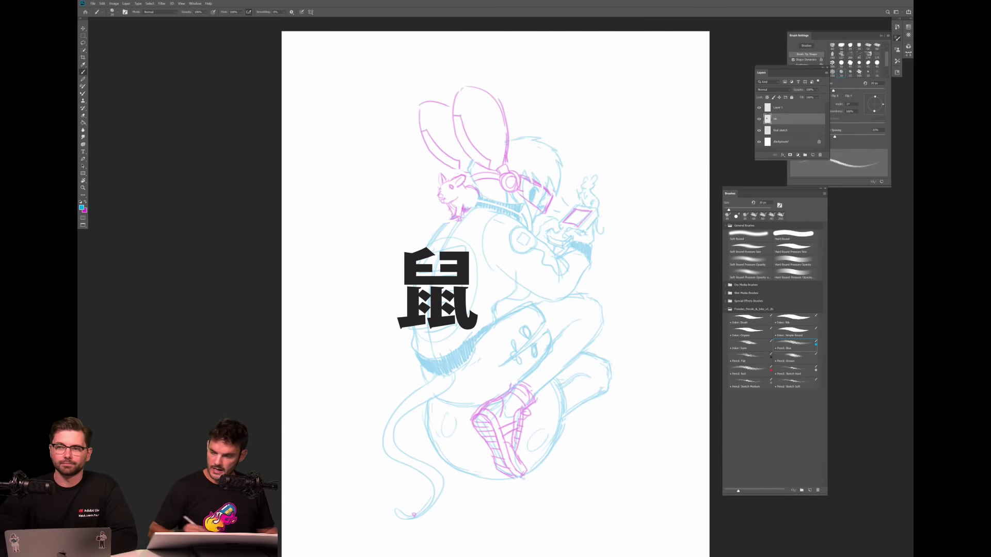
Add a new layer directly beneath the 鼠 layer.
click(811, 158)
key(ctrl+bracketleft)
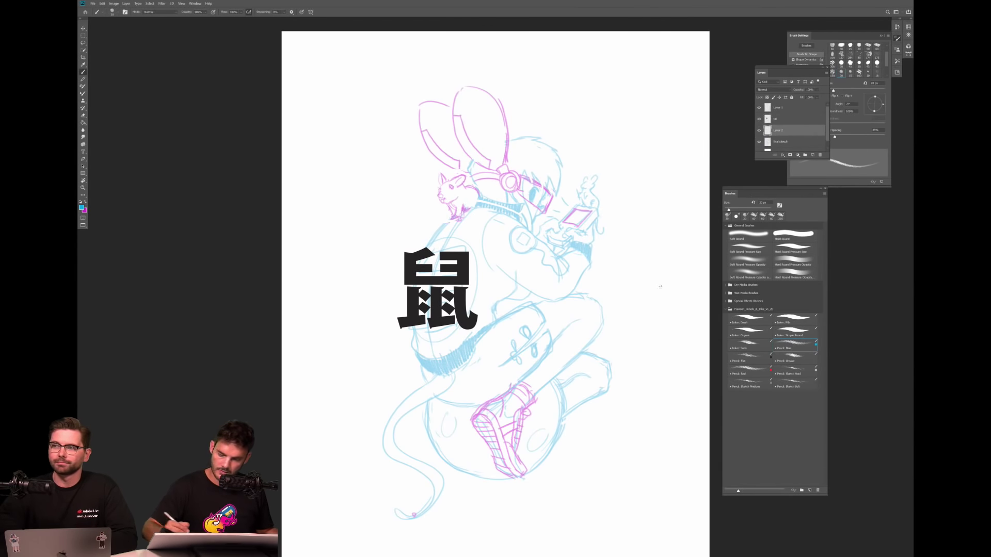
key(m)
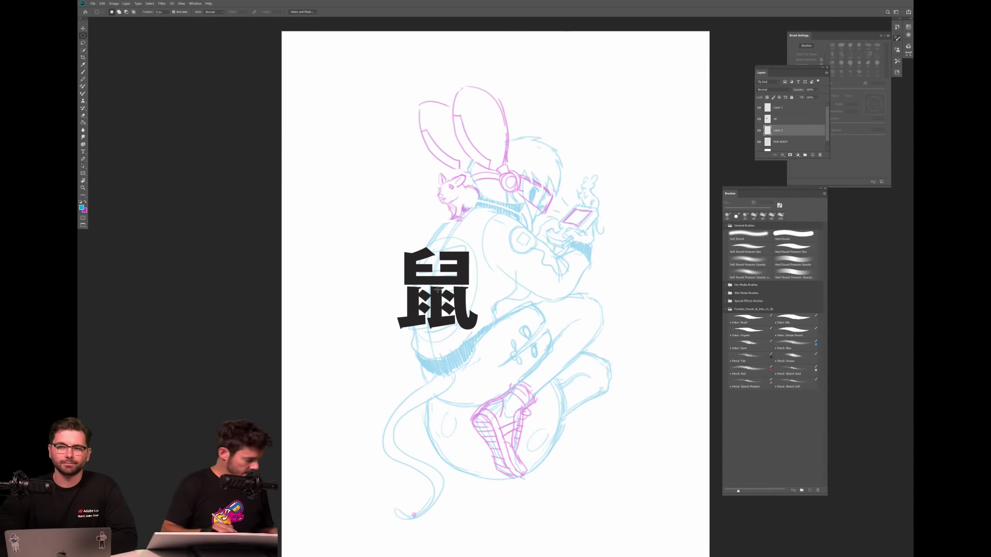
drag(436, 299, 495, 345)
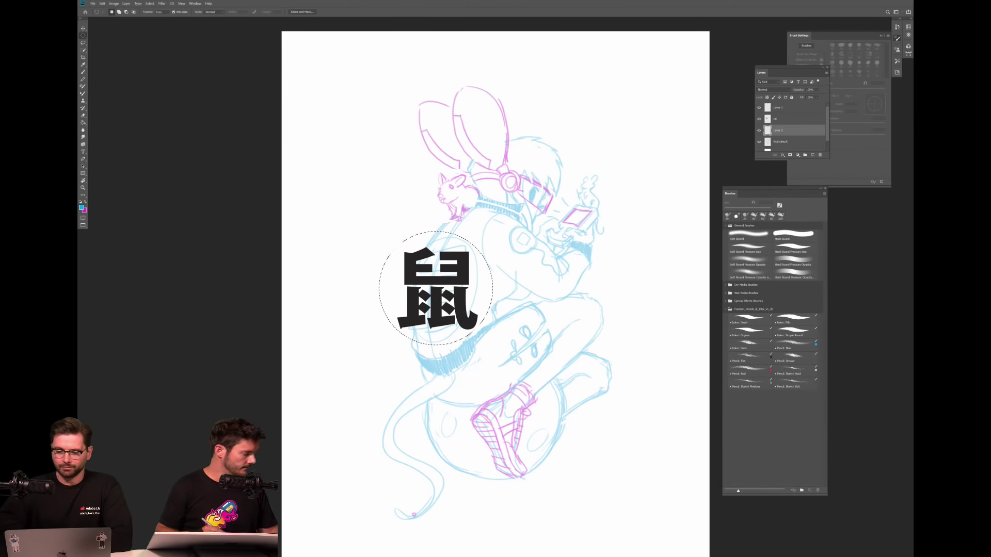
key(ctrl+d)
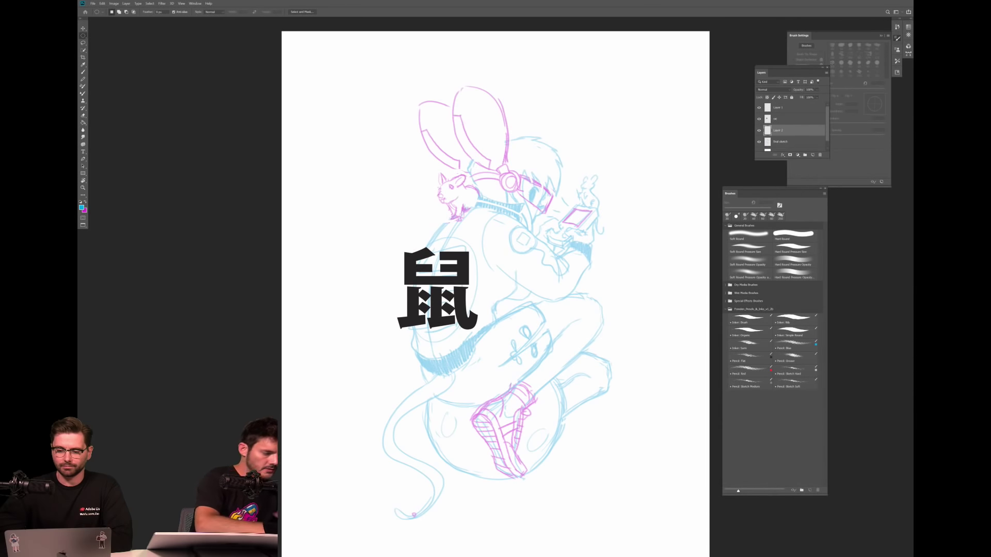
Draw a circle behind the 鼠 character with the Ellipse tool, large enough to surround it.
click(83, 174)
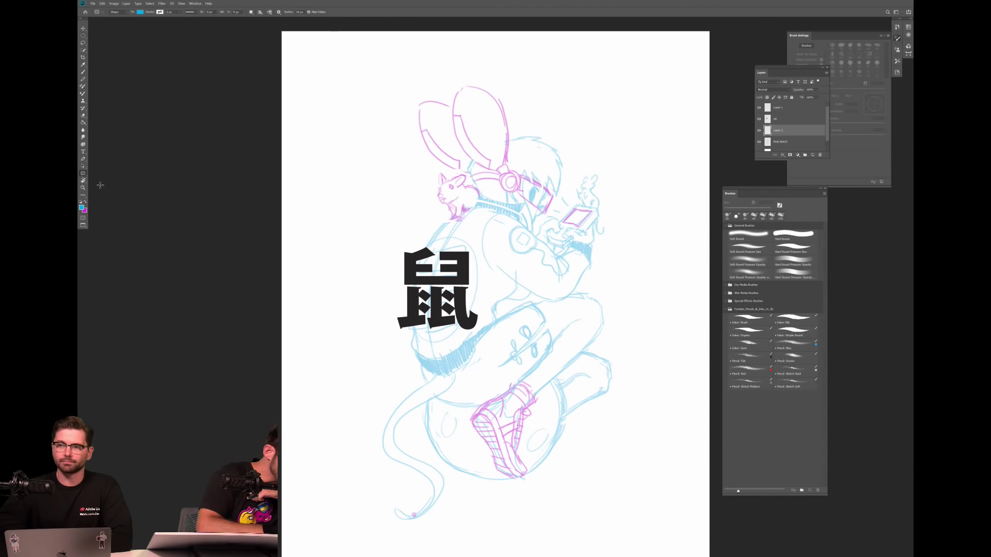
right_click(83, 175)
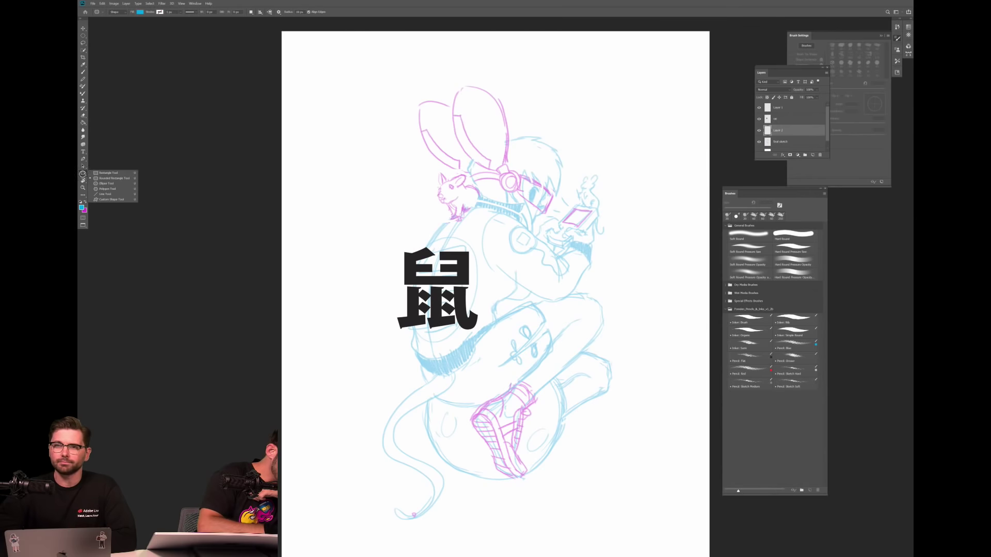
click(108, 184)
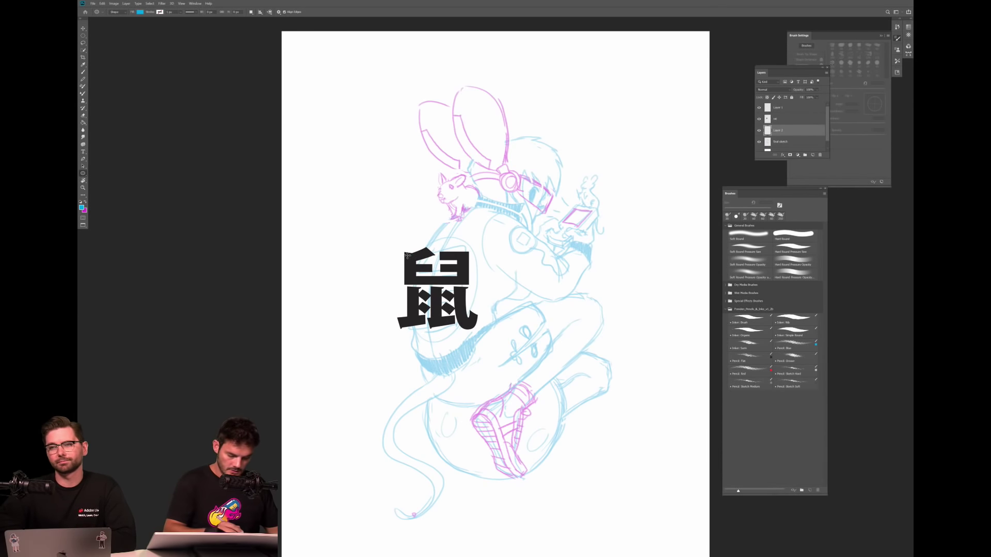
drag(391, 241, 515, 365)
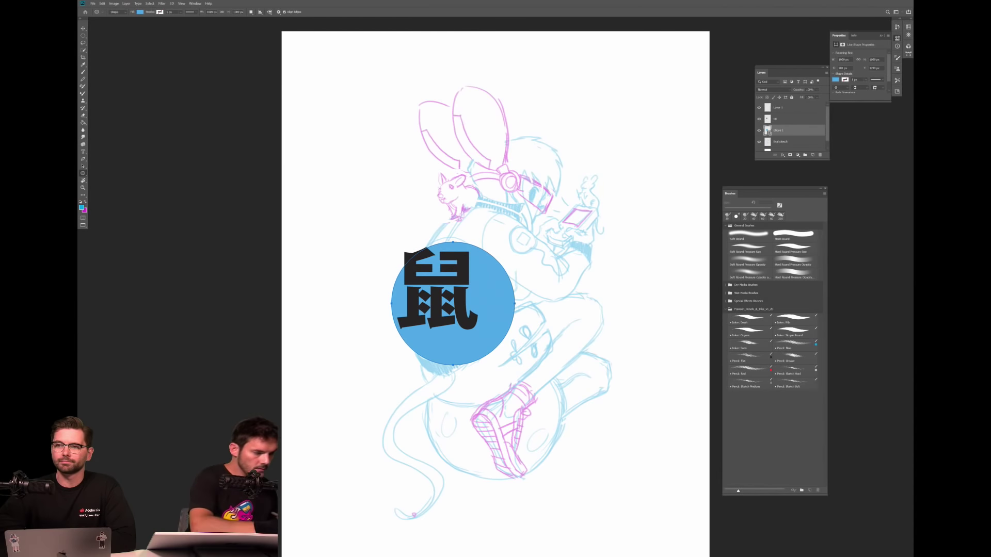
Remove the circle's fill and give it a thick black stroke so it forms a ring.
click(140, 12)
click(116, 22)
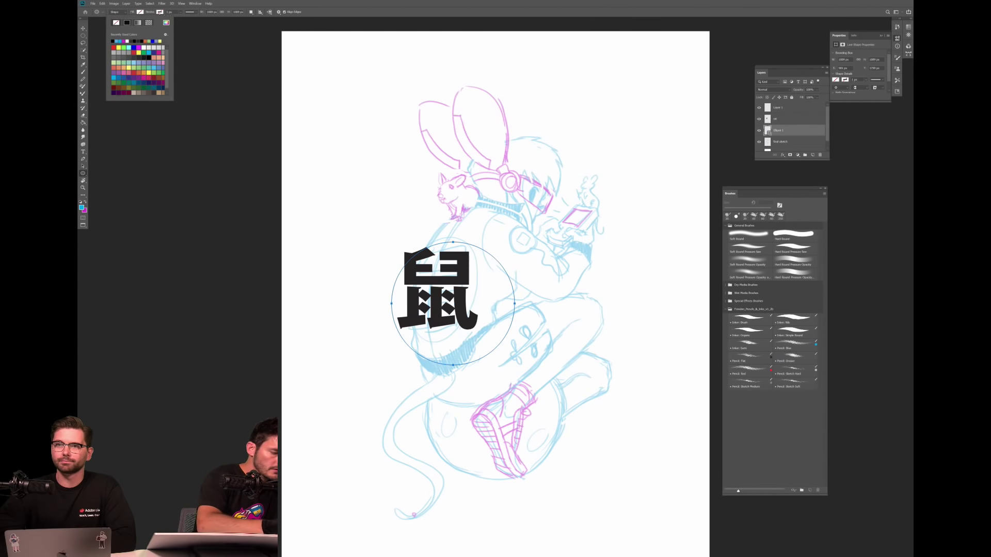
click(160, 12)
click(133, 40)
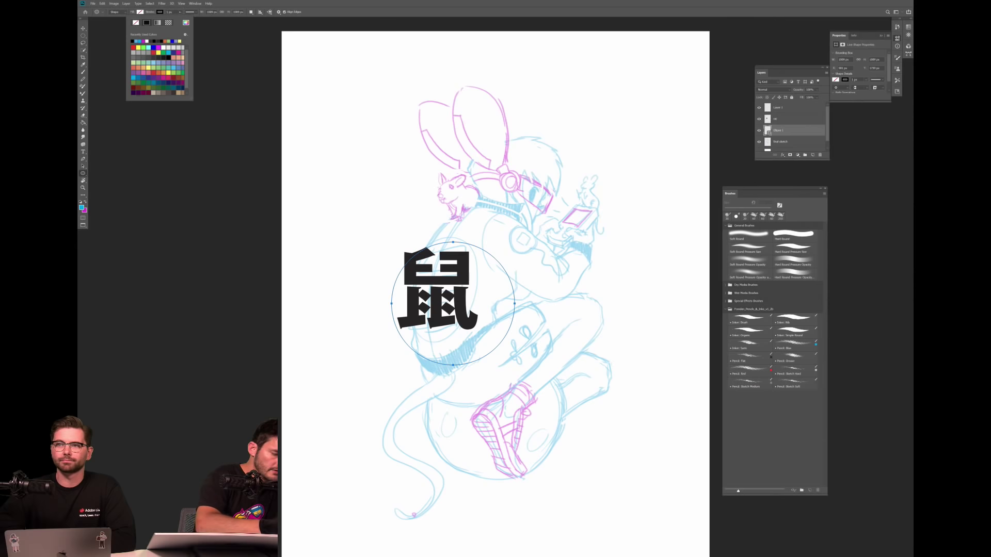
click(181, 12)
drag(187, 18, 187, 19)
key(Return)
Rasterize the ring's layer, and scale and reposition the ring so it is centred around the 鼠 character.
click(83, 28)
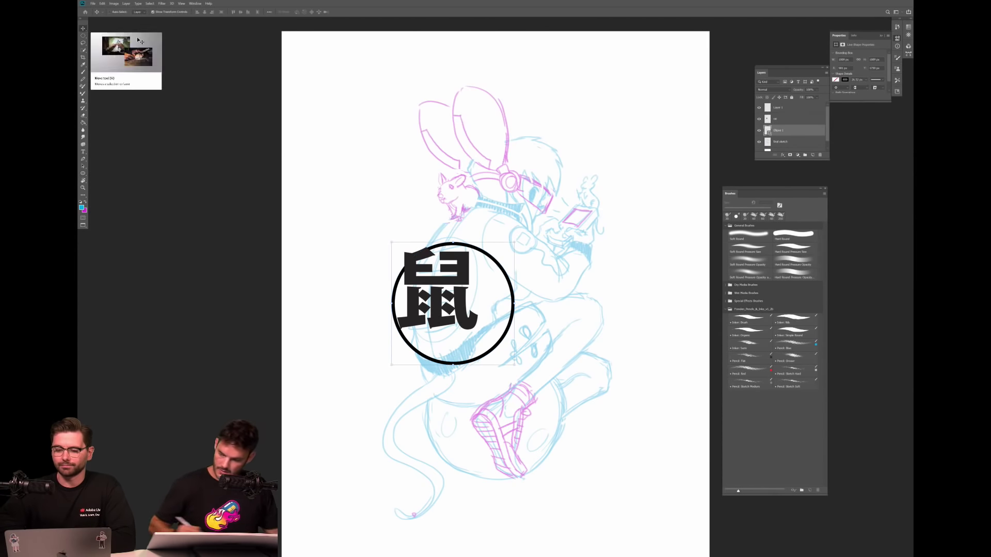
right_click(798, 131)
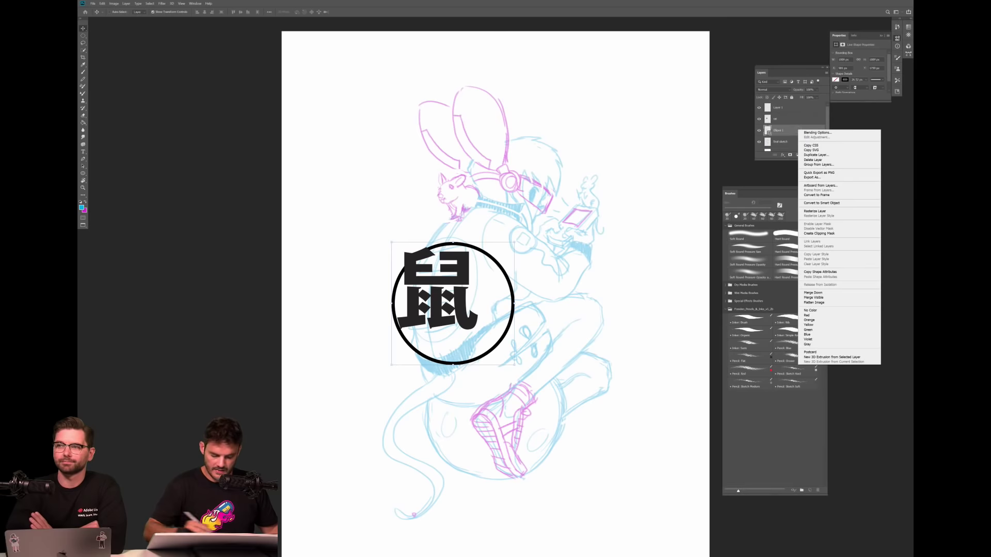
click(816, 211)
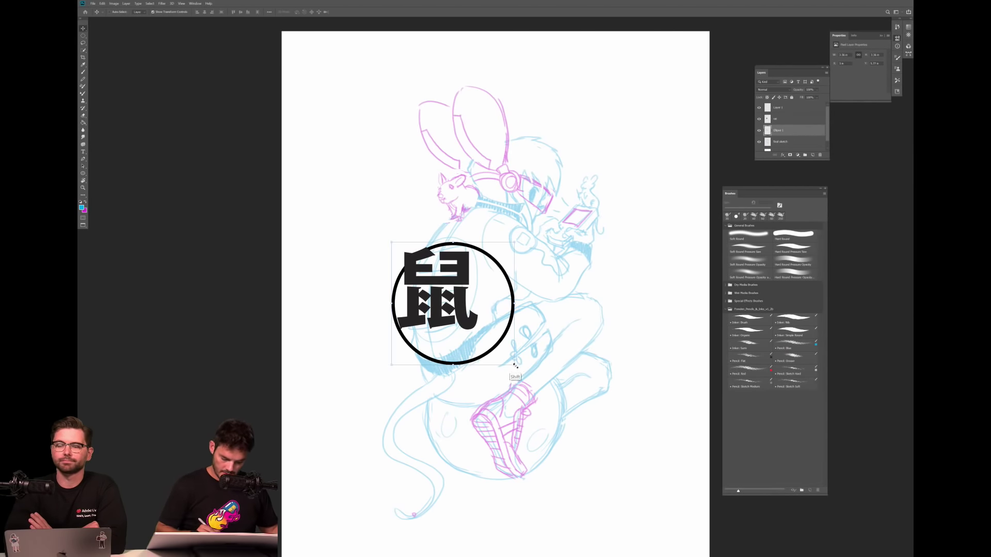
drag(514, 365, 482, 320)
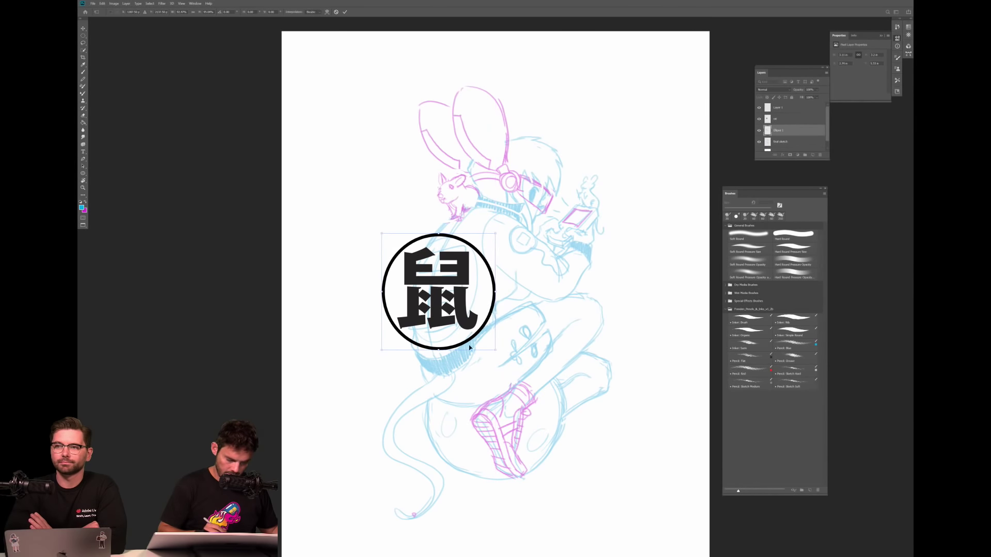
key(Return)
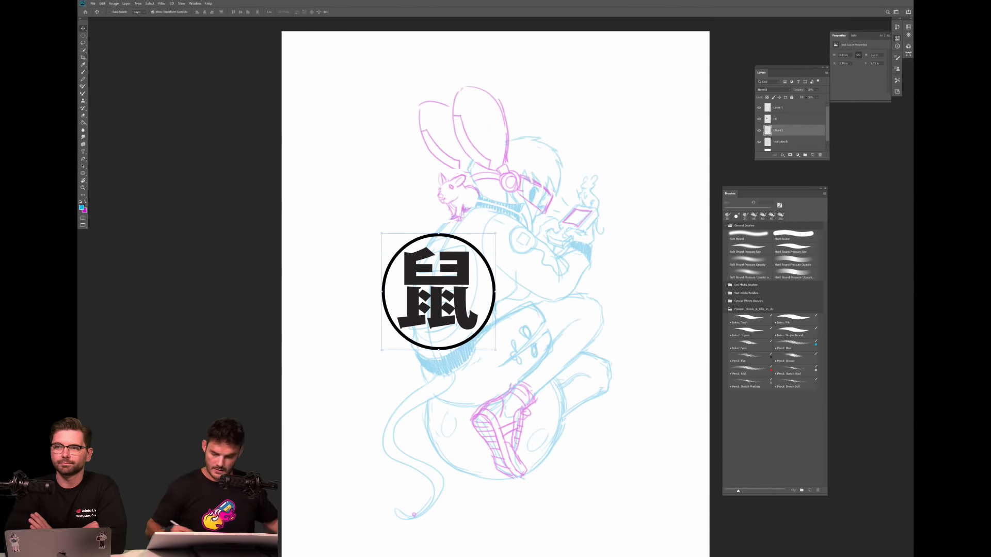
Merge the 鼠 and ring layers into one layer and shift the emblem slightly right over the jacket back.
shift+click(785, 123)
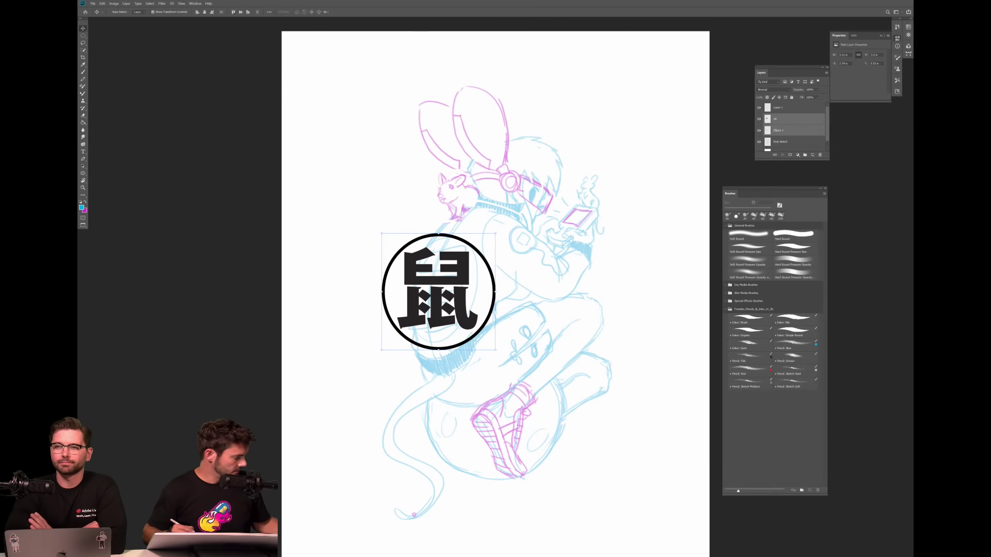
key(ctrl)
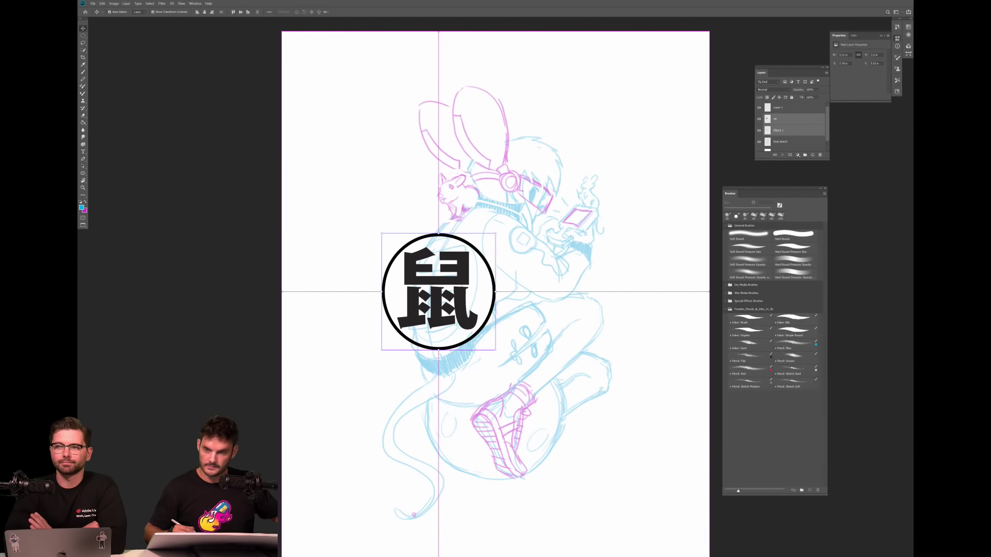
key(ctrl+e)
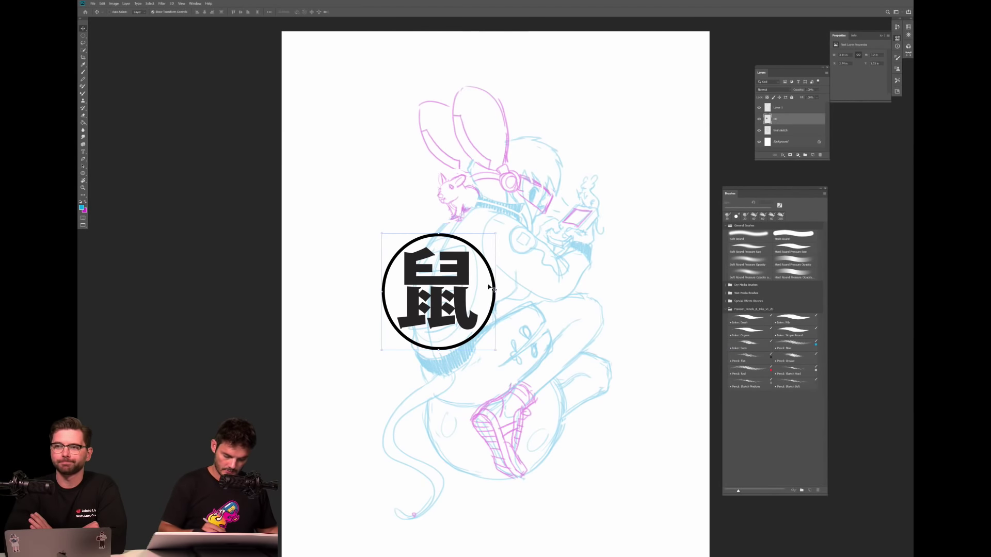
drag(472, 280, 478, 279)
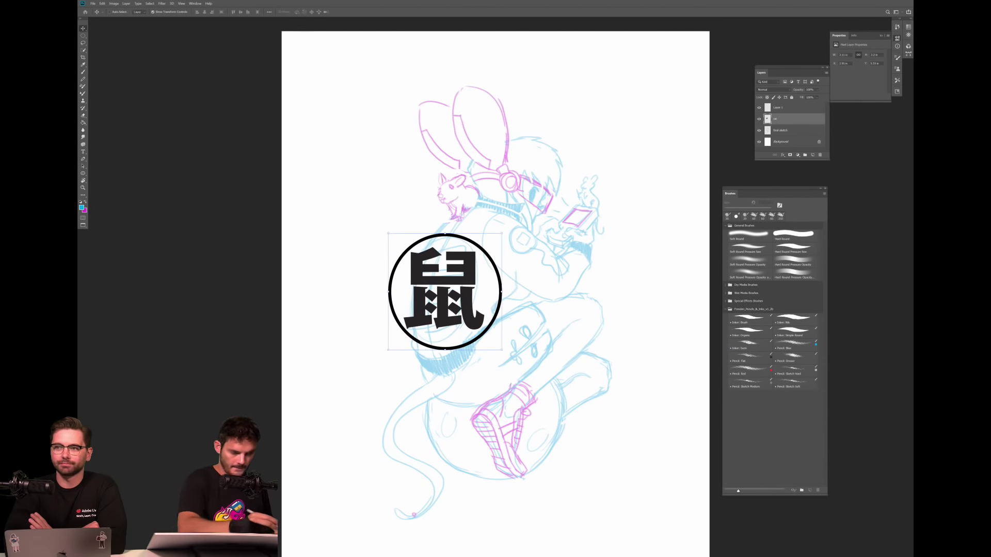
Free-transform the emblem to fit the jacket back: narrow it into an oval, tilt it slightly clockwise and scale it down.
key(ctrl+t)
click(326, 12)
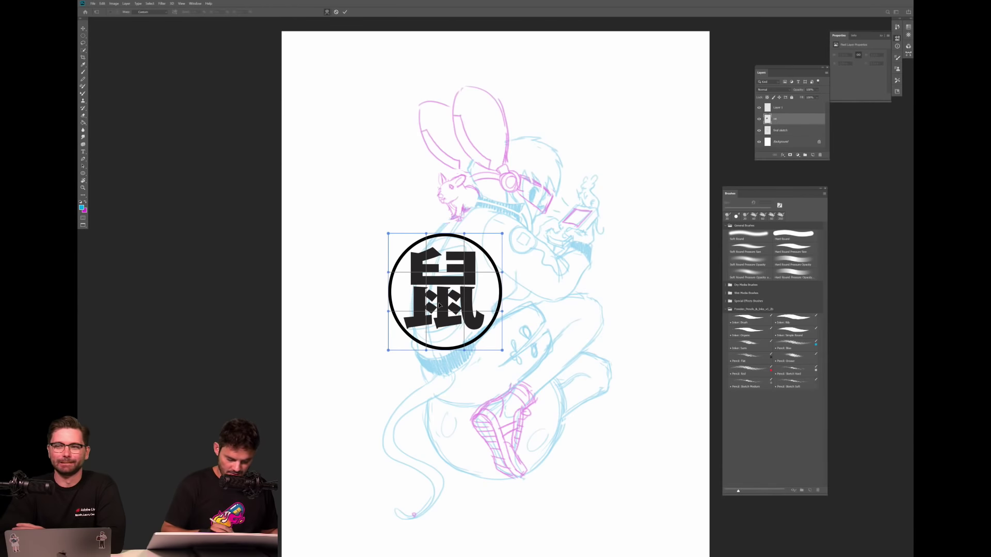
key(ctrl+t)
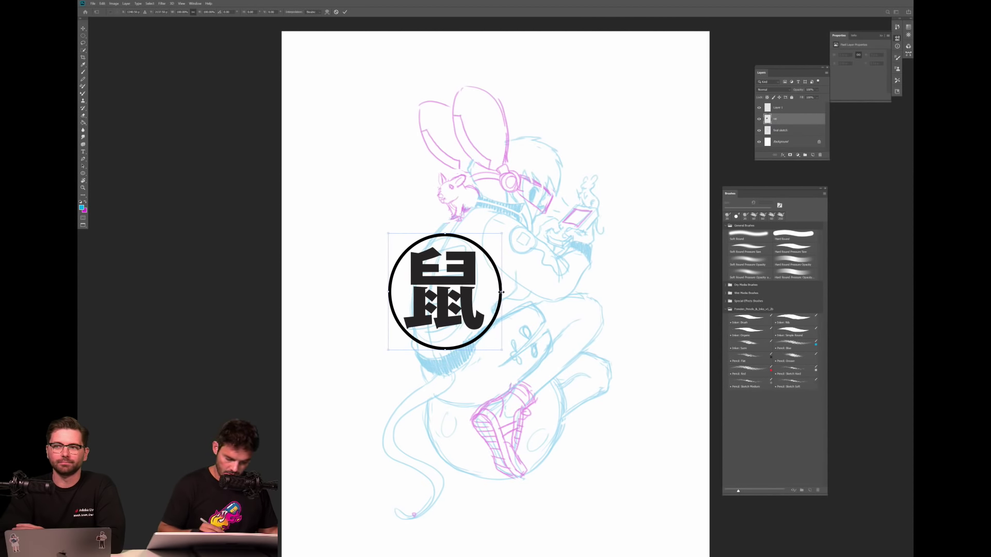
drag(500, 292, 488, 291)
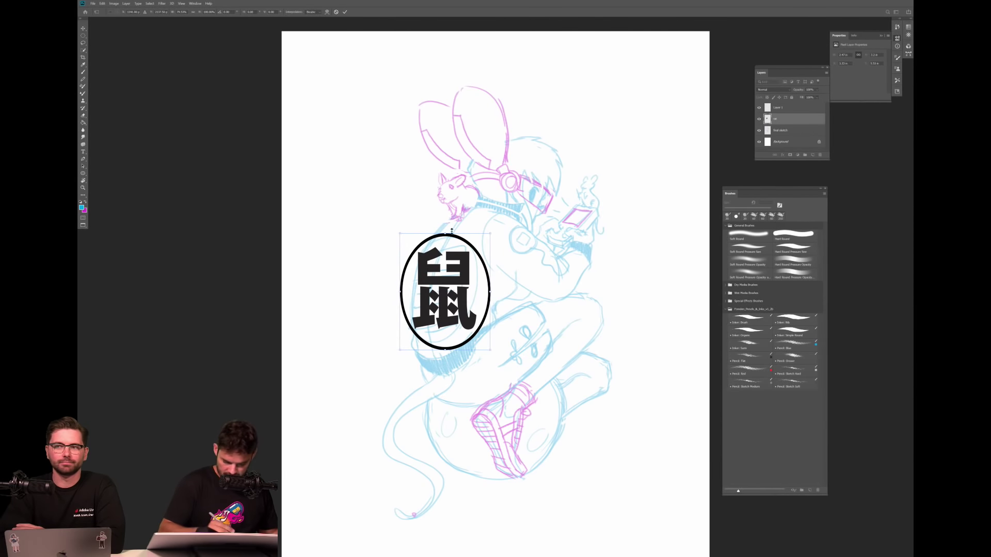
drag(445, 225, 453, 226)
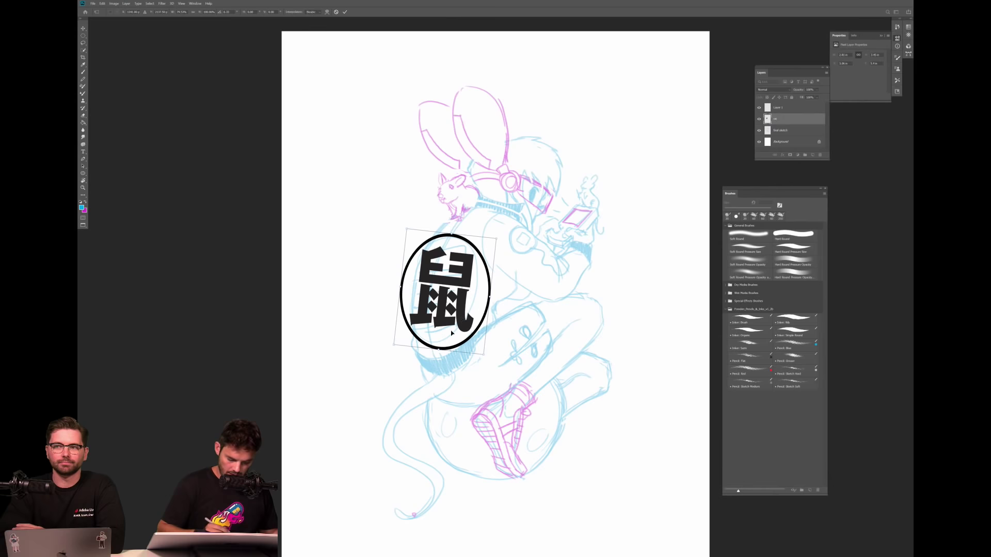
drag(401, 290, 400, 296)
drag(490, 298, 454, 287)
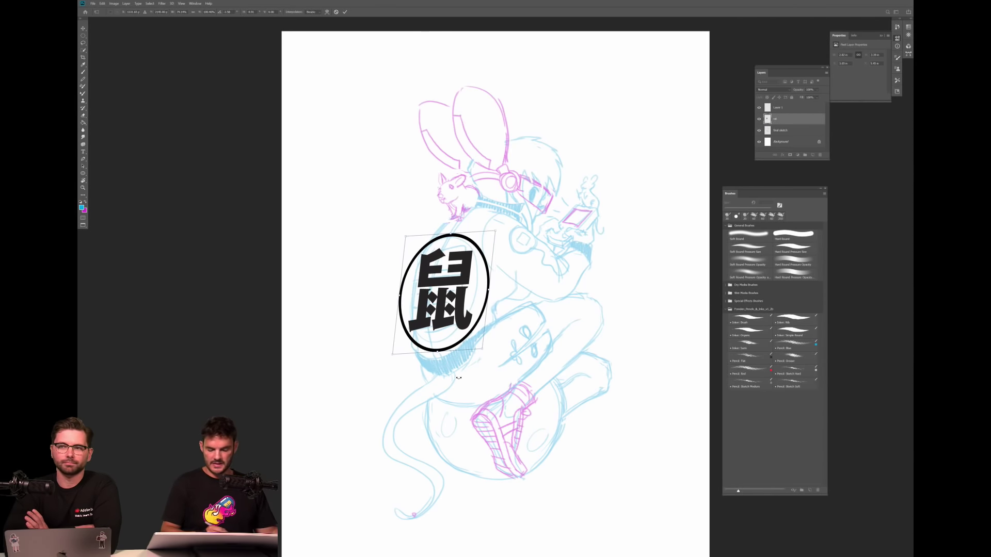
drag(482, 350, 476, 342)
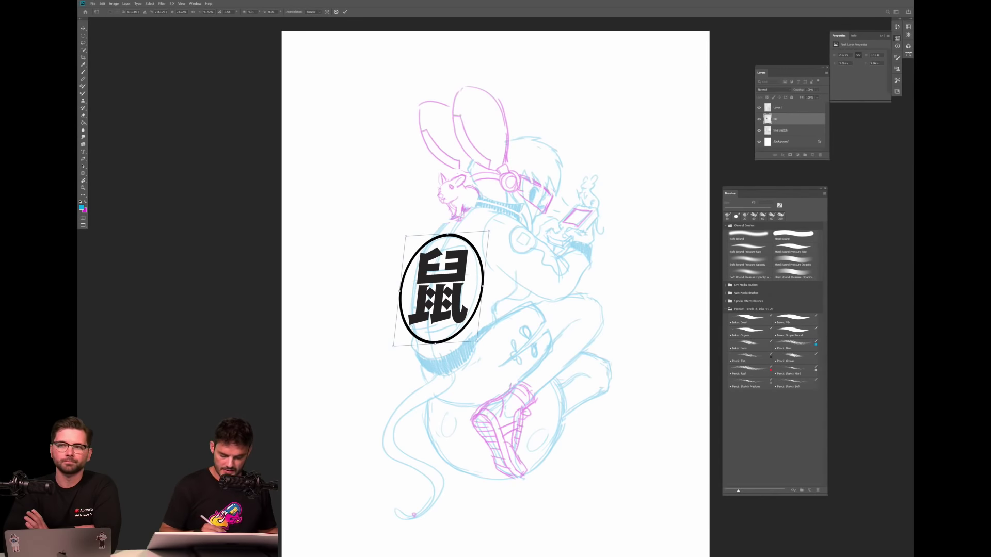
Warp the emblem so the character and ring curve around the character's back, pulling the sides and corners inward, and apply the transform.
click(327, 12)
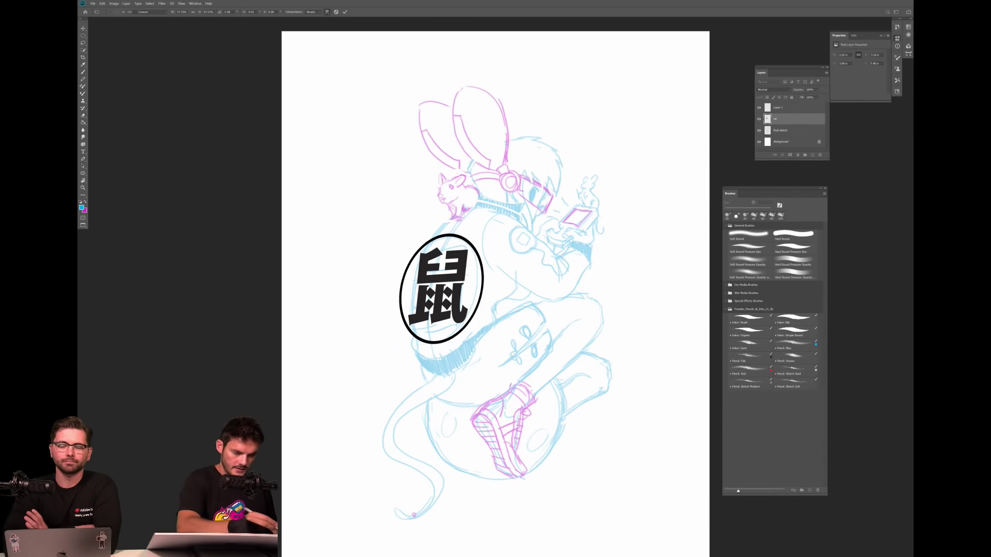
mouse_move(427, 289)
mouse_down()
mouse_move(482, 286)
mouse_move(449, 311)
mouse_move(478, 292)
mouse_move(403, 290)
mouse_up()
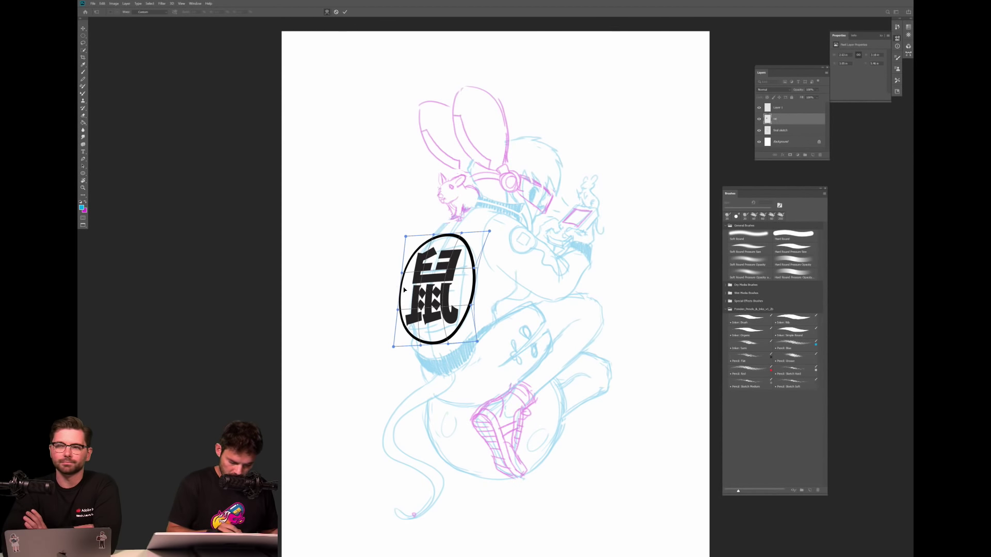
drag(402, 273, 406, 272)
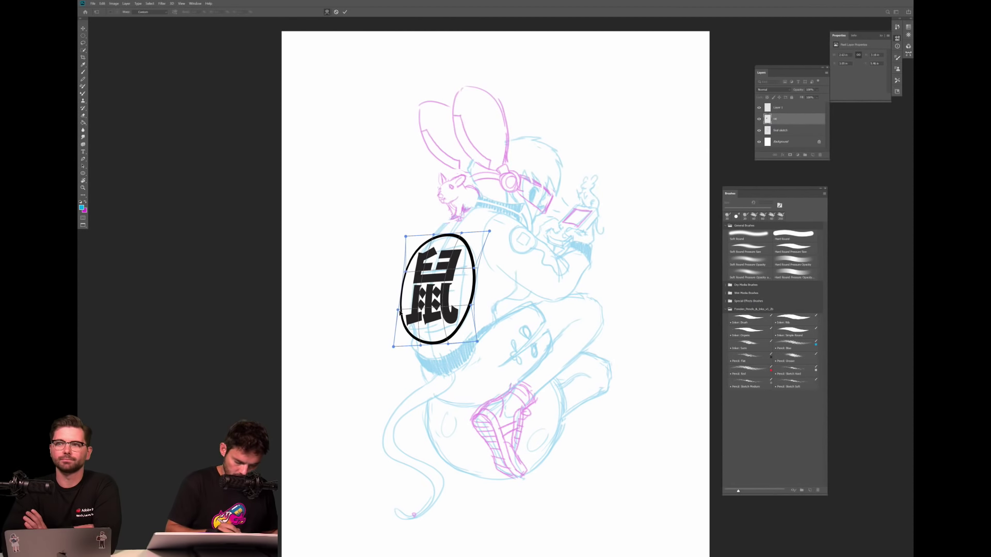
drag(398, 310, 403, 311)
drag(394, 346, 403, 346)
drag(406, 236, 412, 236)
drag(490, 232, 485, 234)
drag(476, 342, 475, 339)
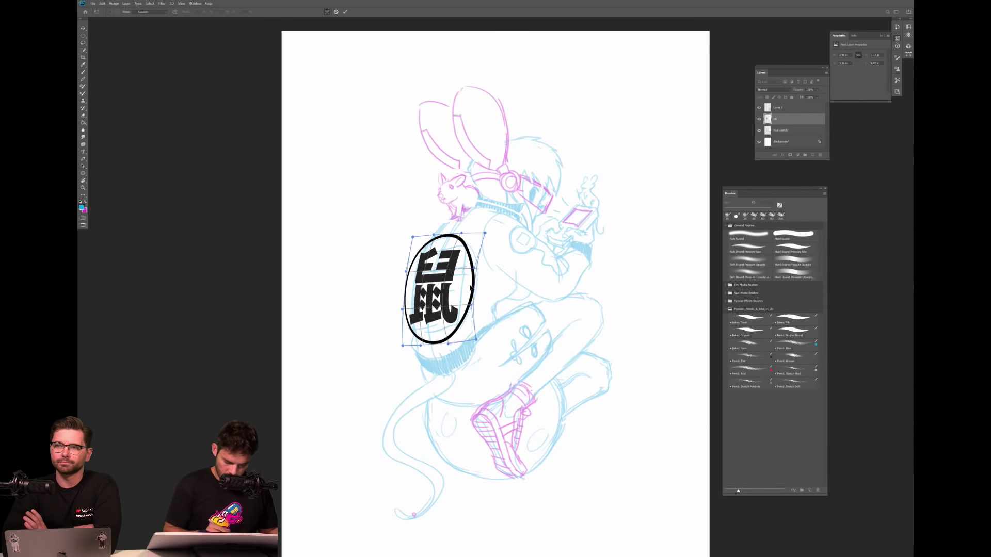
drag(470, 288, 469, 287)
key(Return)
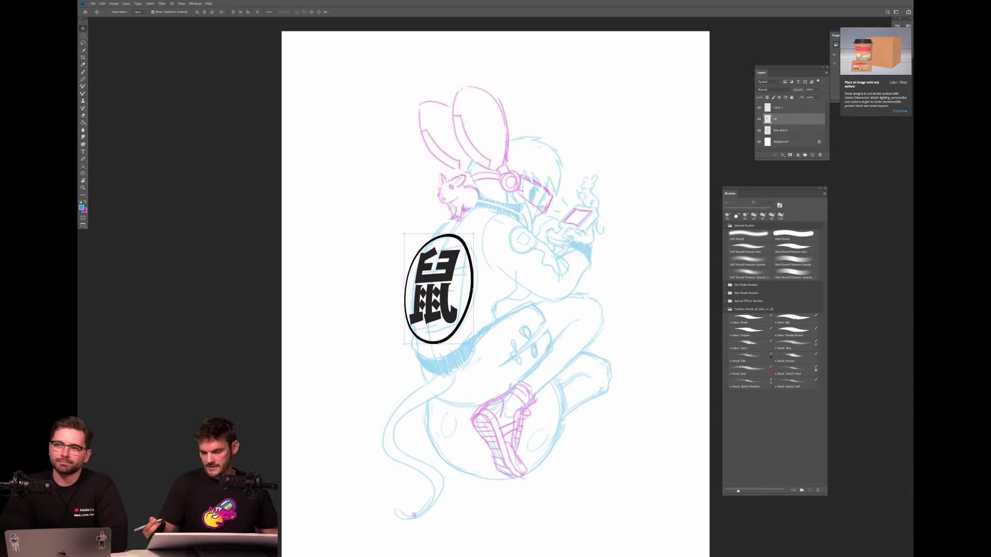
Add a layer mask to the emblem and, with an enlarged eraser, hide the part extending past the outline of the back.
click(789, 155)
key(e)
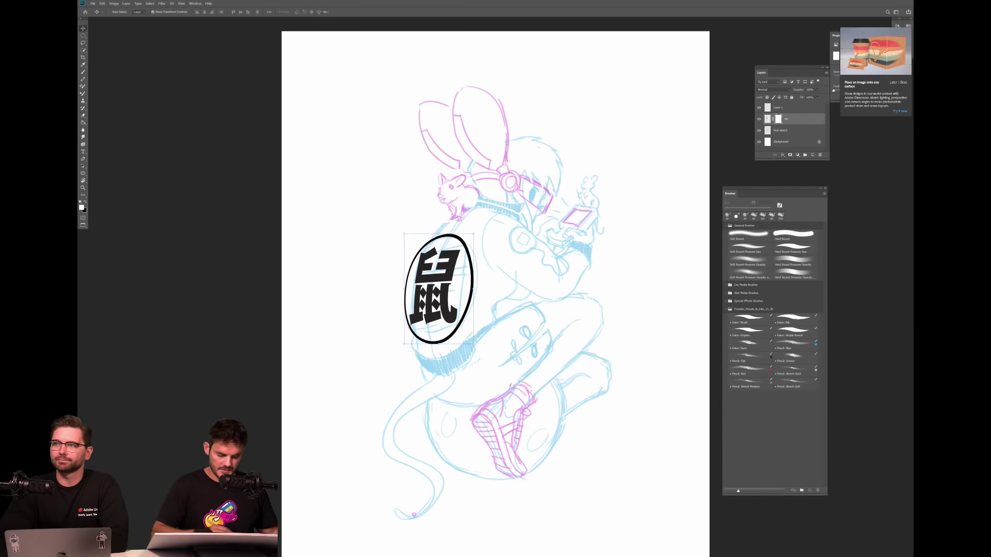
key(bracketright)
key(bracketright)
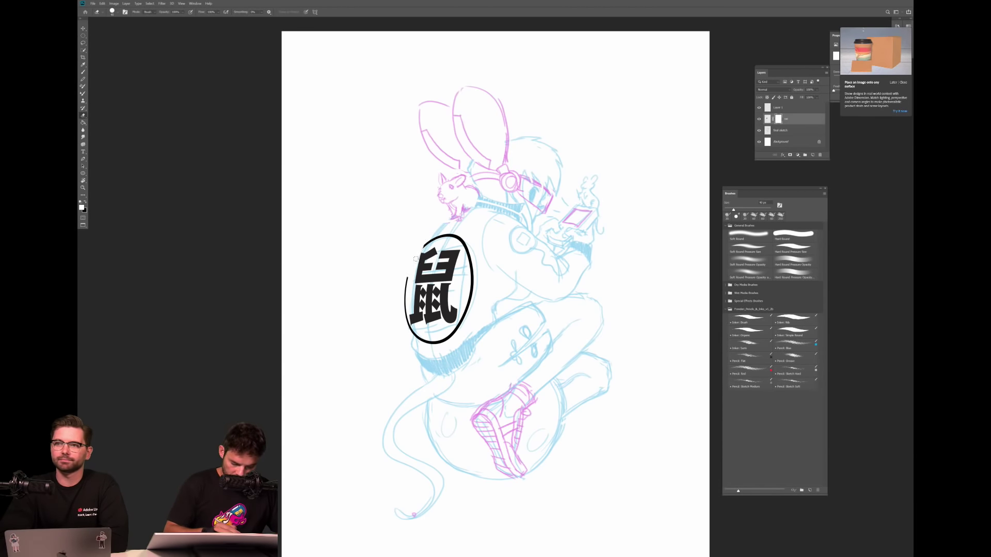
mouse_move(406, 315)
mouse_down()
mouse_move(406, 292)
mouse_move(412, 338)
mouse_move(409, 316)
mouse_up()
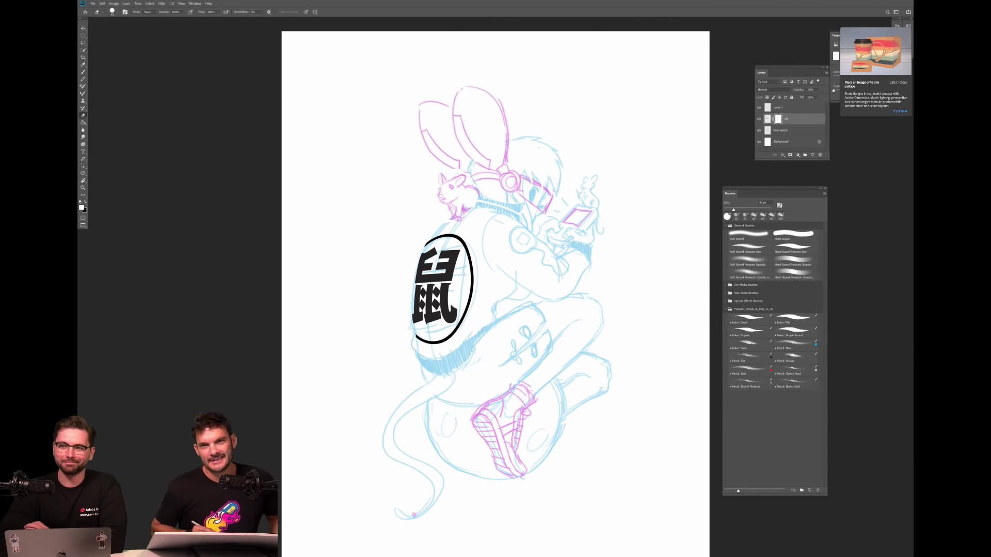
Select the sketch layer beneath the emblem and raise its opacity so the blue and pink lines are stronger.
key(b)
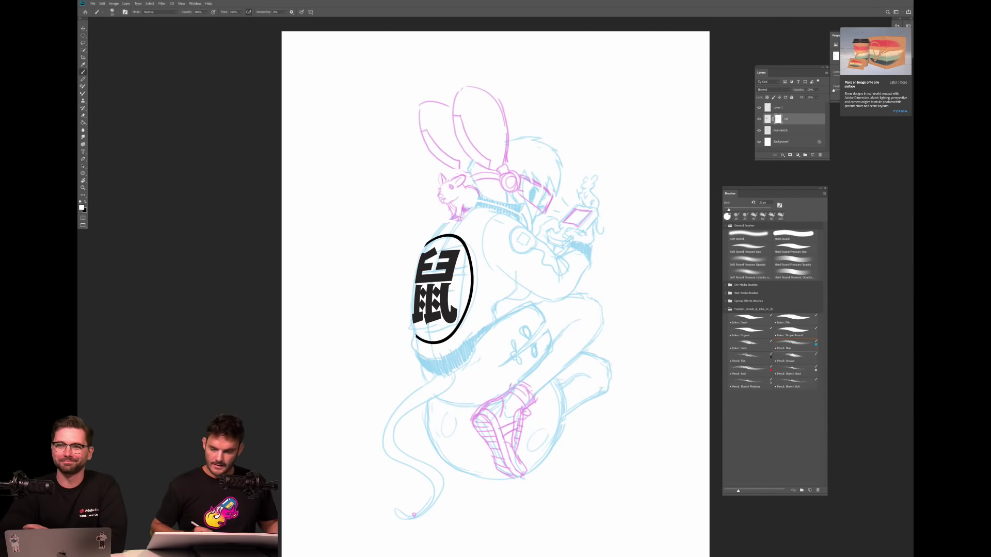
scroll(495, 289, down, 3)
scroll(496, 289, up, 3)
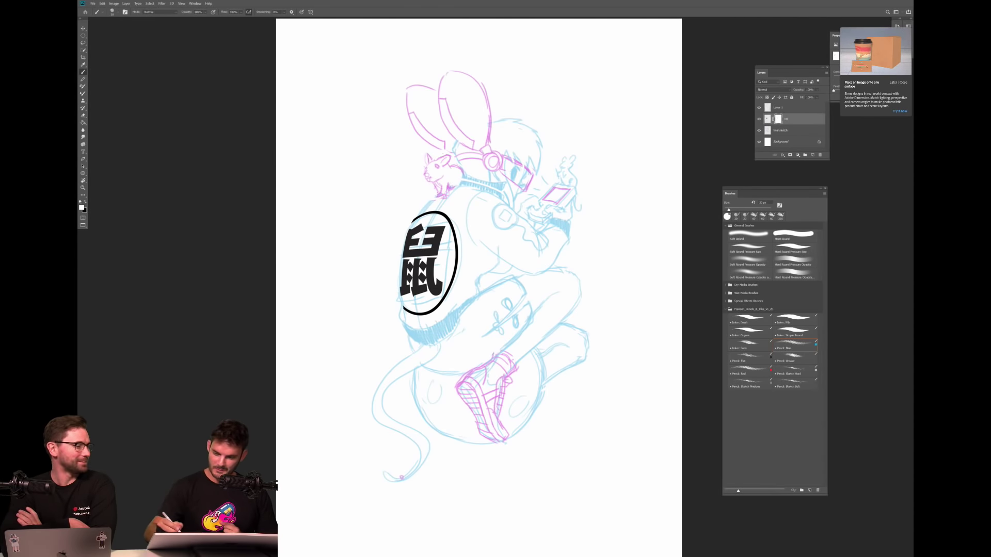
click(789, 130)
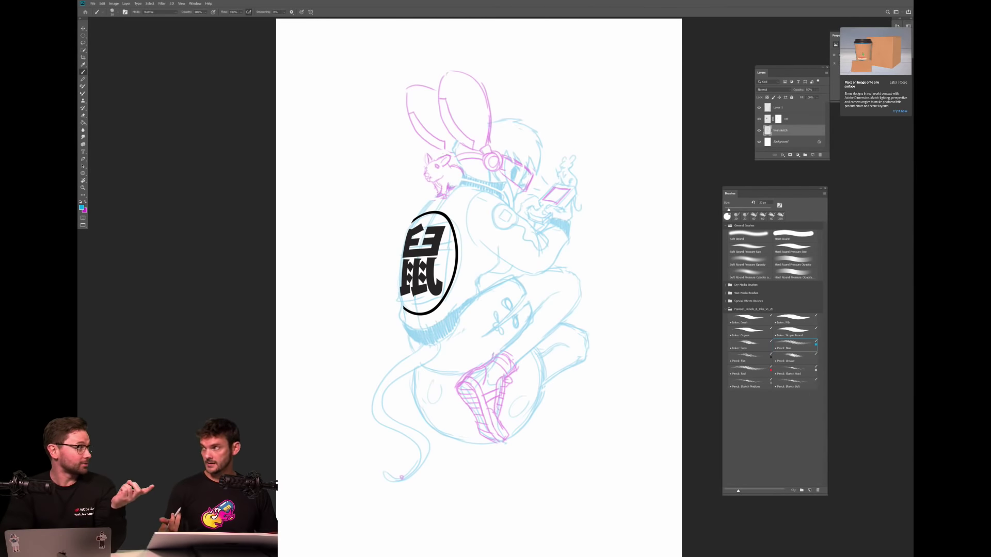
drag(547, 356, 568, 346)
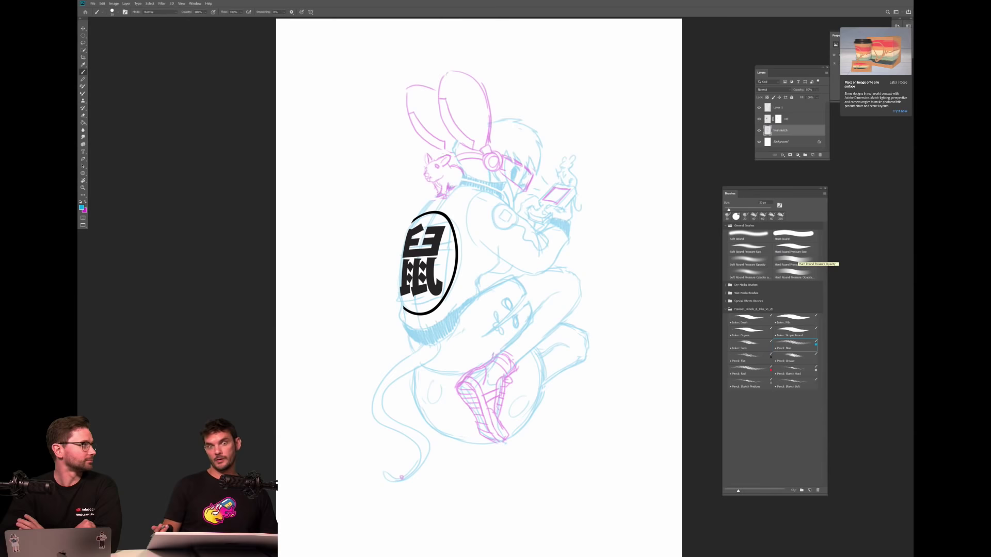
click(792, 261)
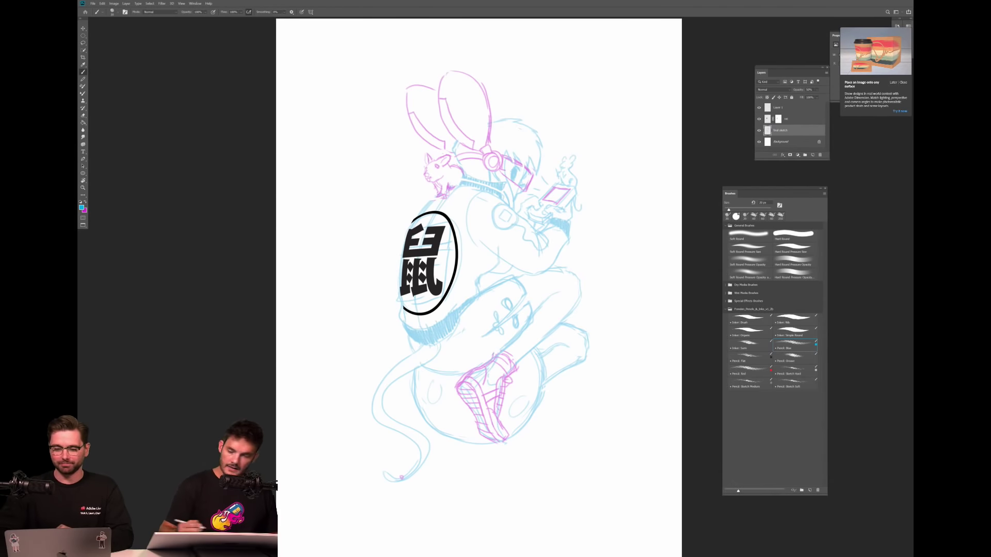
click(817, 89)
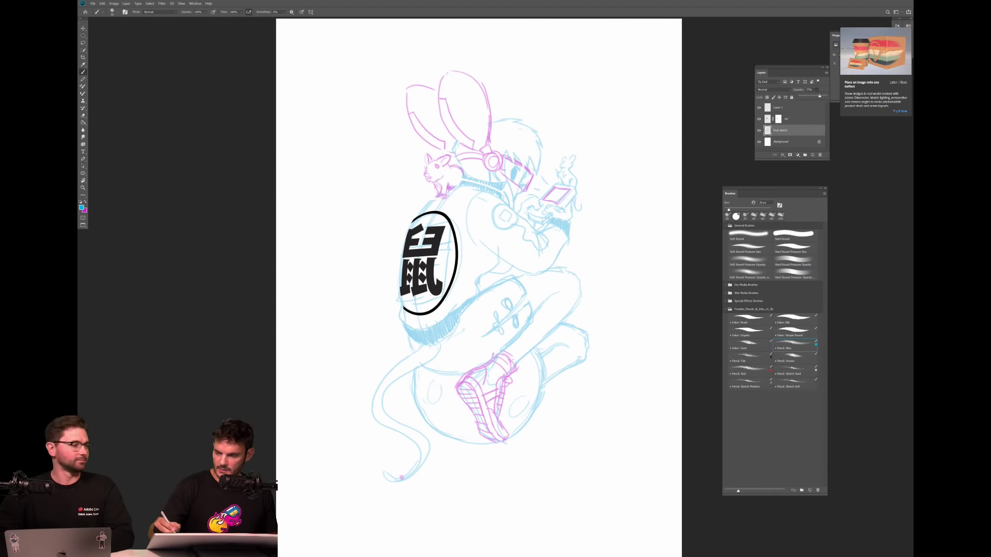
drag(818, 96, 822, 96)
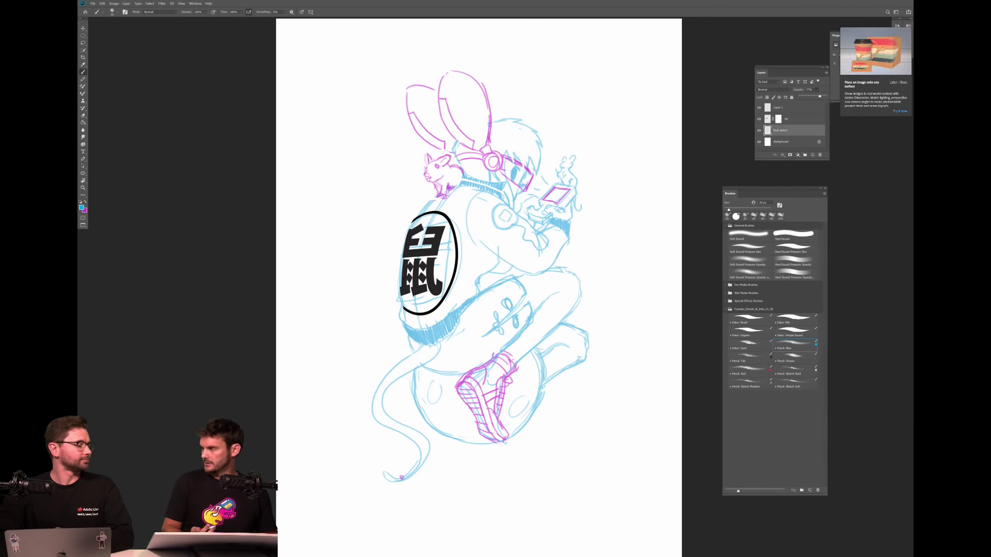
key(Return)
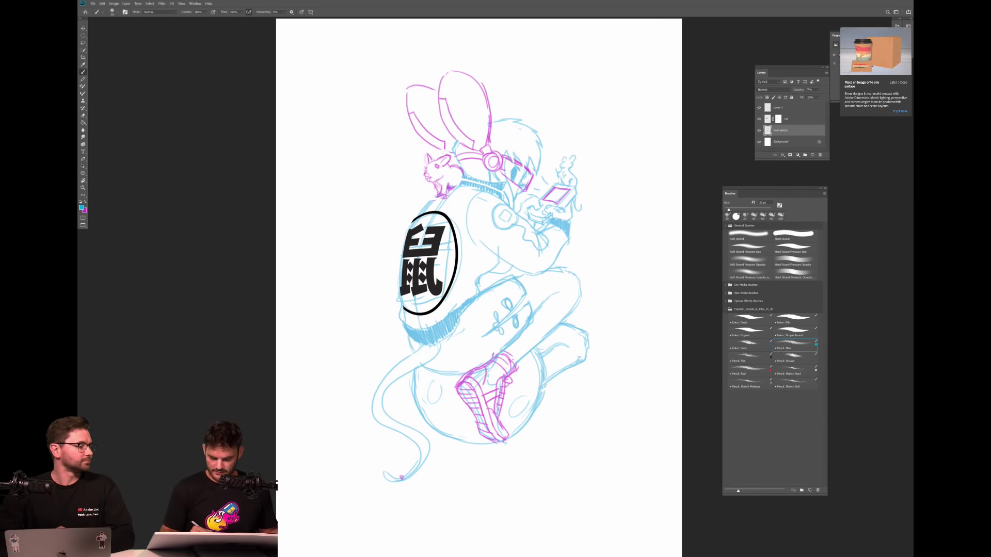
Draw evenly spaced curved segment lines across the character's tail with the blue brush, from its base towards the tip.
scroll(444, 411, up, 3)
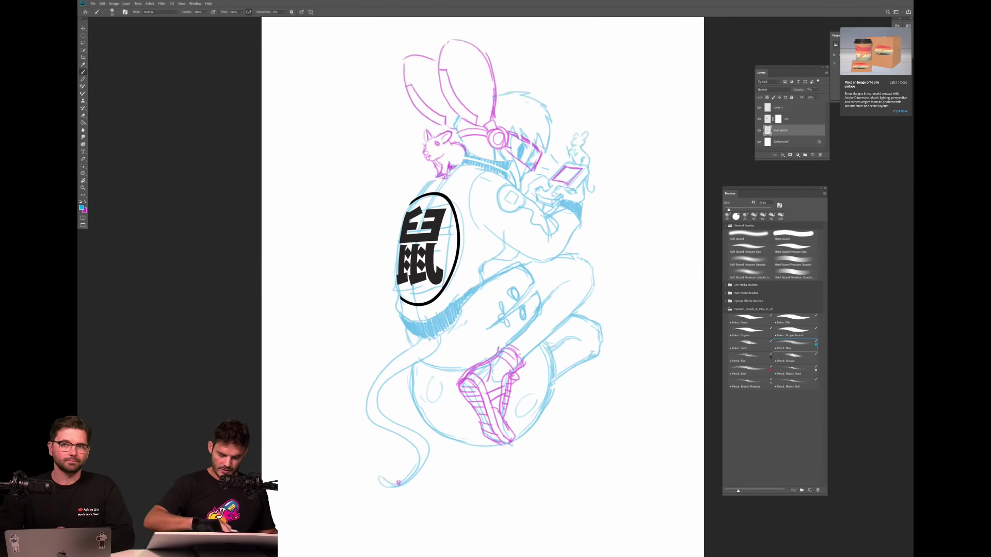
mouse_move(417, 361)
mouse_down()
mouse_move(417, 336)
mouse_move(417, 387)
mouse_move(438, 419)
mouse_move(428, 310)
mouse_up()
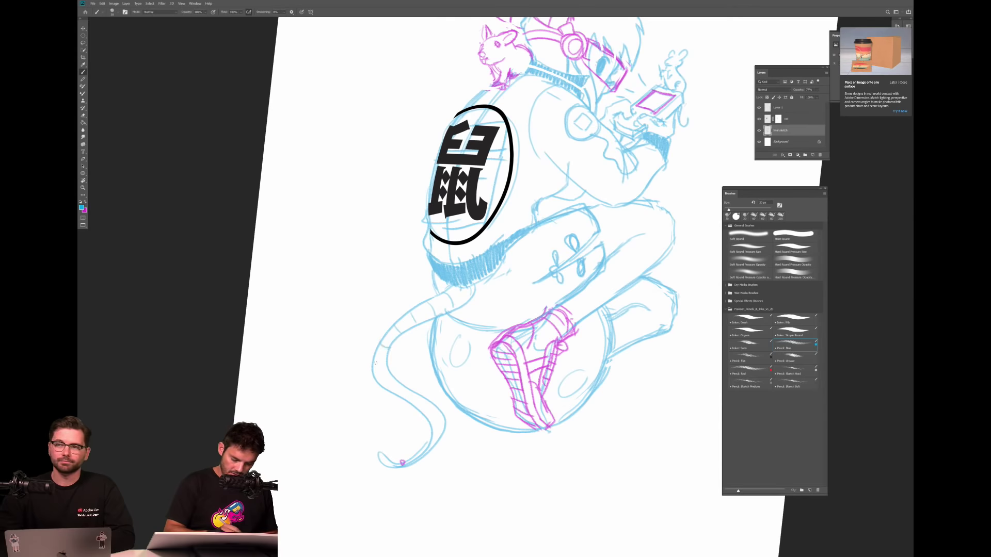
drag(381, 375, 438, 420)
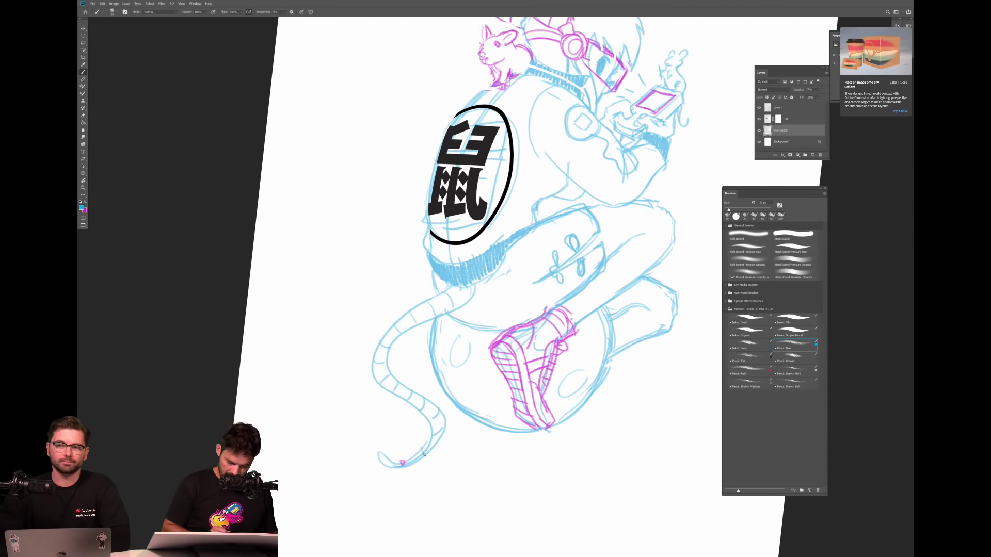
Hatch the shaded area beneath the bent arm and strengthen the sleeve detail beside the round shoulder patch with the blue brush.
key(ctrl+0)
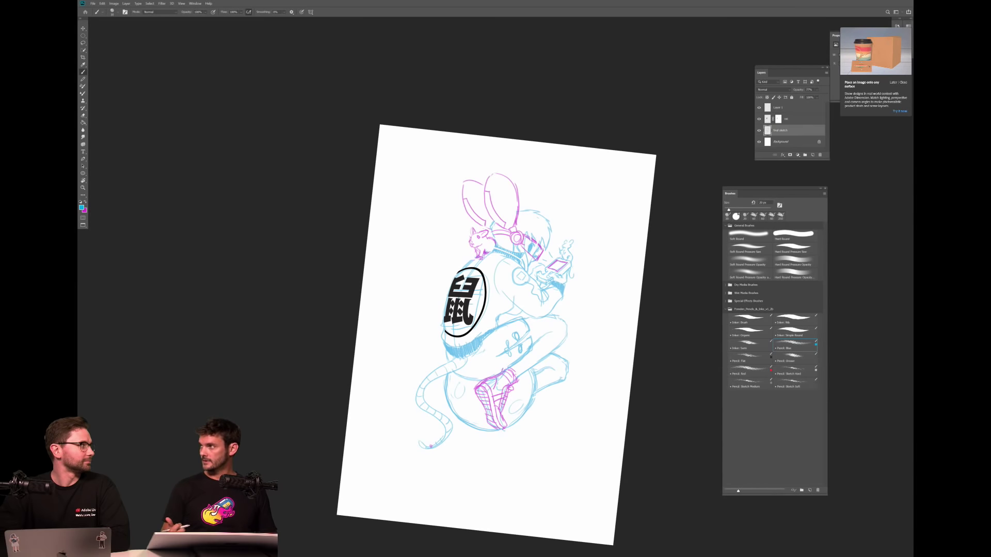
key(Escape)
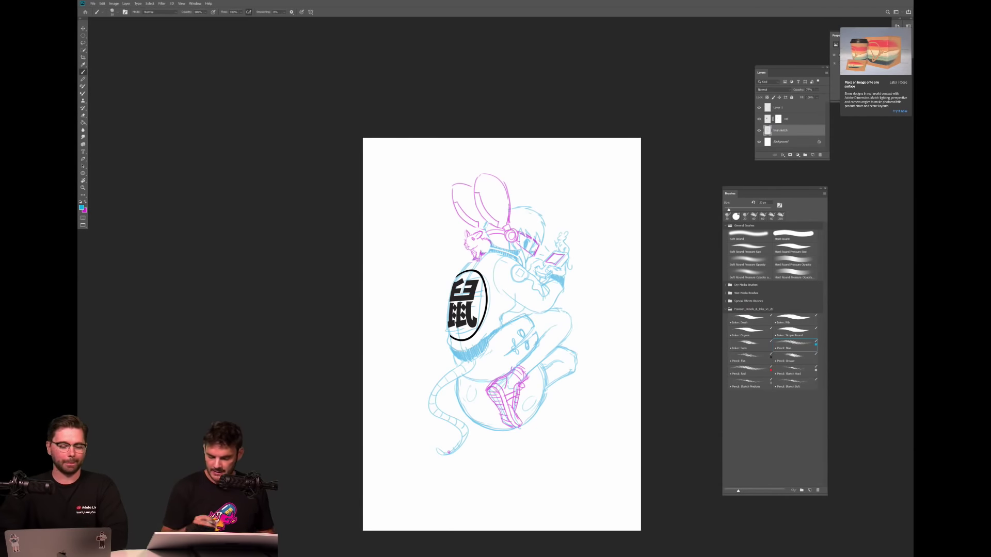
key(ctrl+plus)
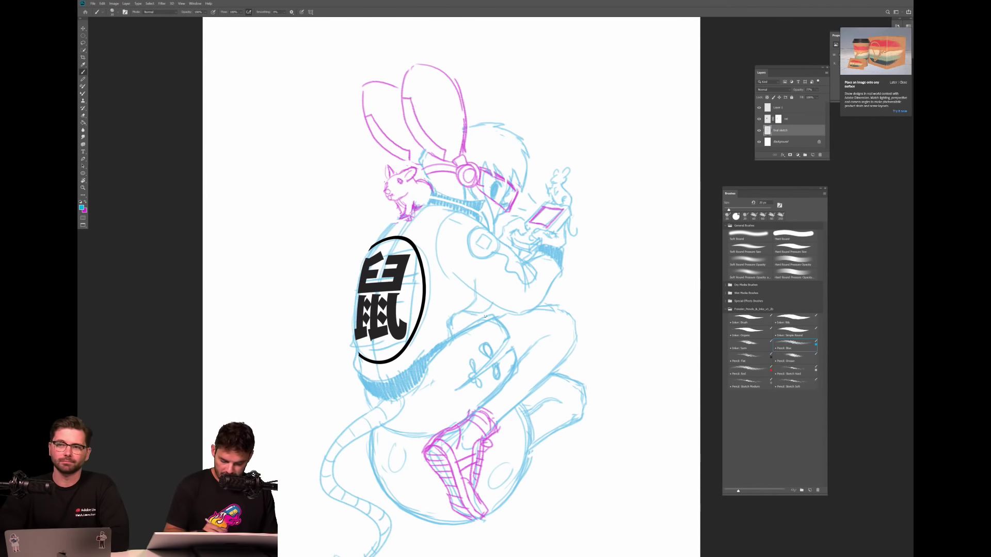
drag(477, 301, 494, 315)
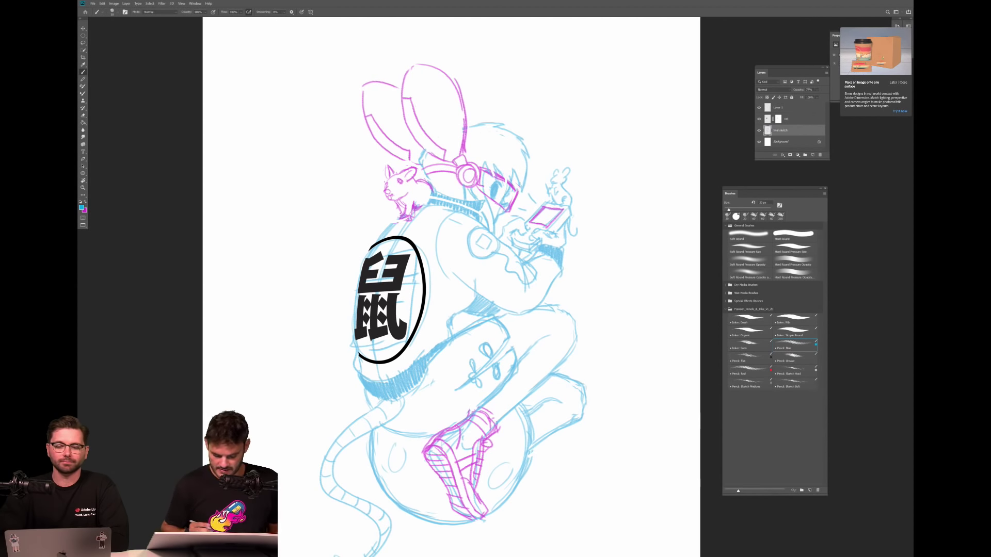
key(e)
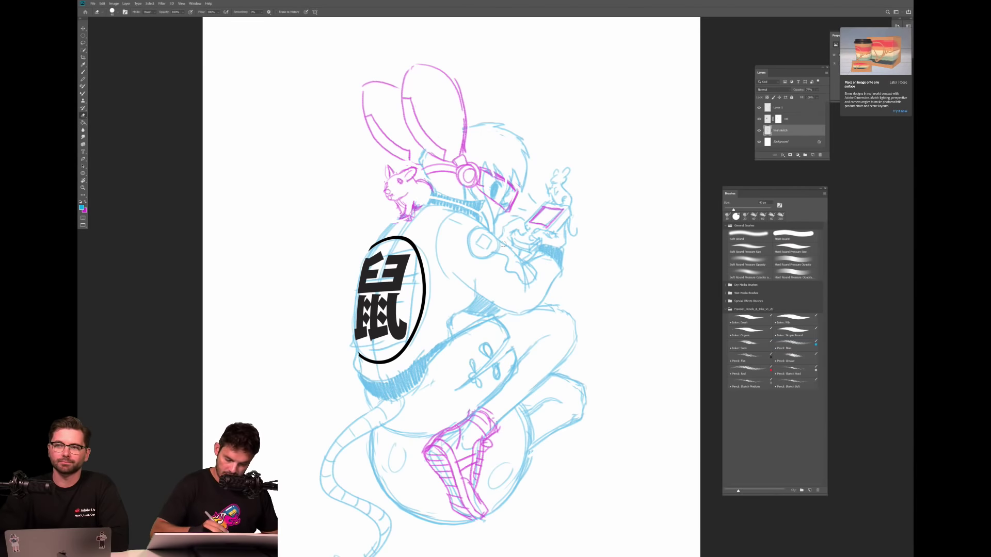
key(b)
drag(505, 242, 515, 257)
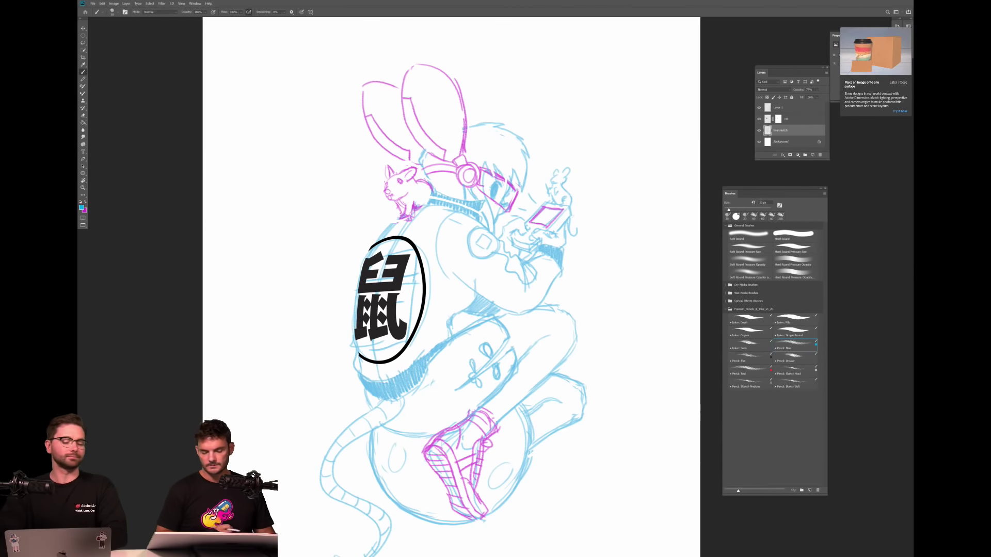
Erase the forearm outline just below the wrist cuff and redraw it with the blue brush as a cleaner line.
key(e)
mouse_move(565, 263)
mouse_down()
mouse_move(560, 271)
mouse_move(563, 253)
mouse_move(558, 274)
mouse_up()
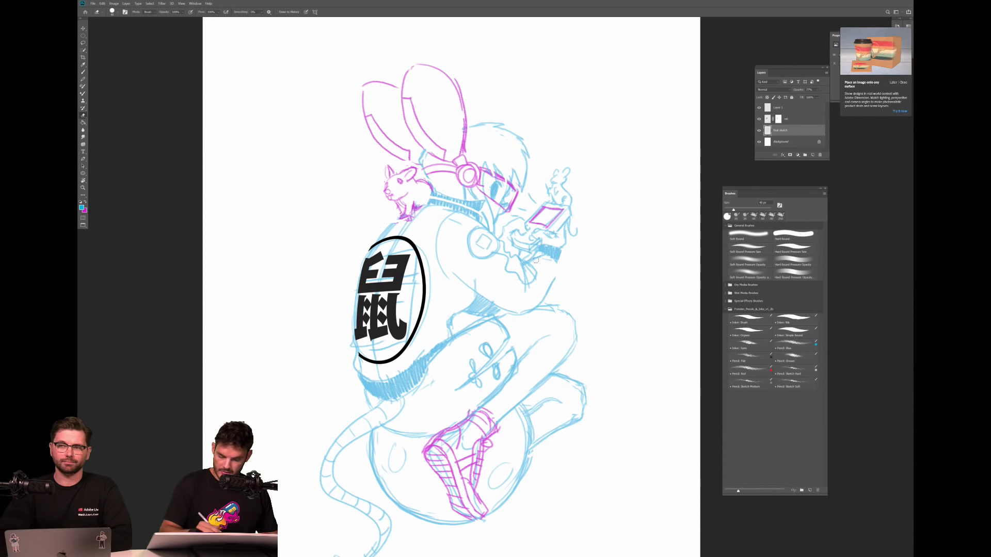
key(b)
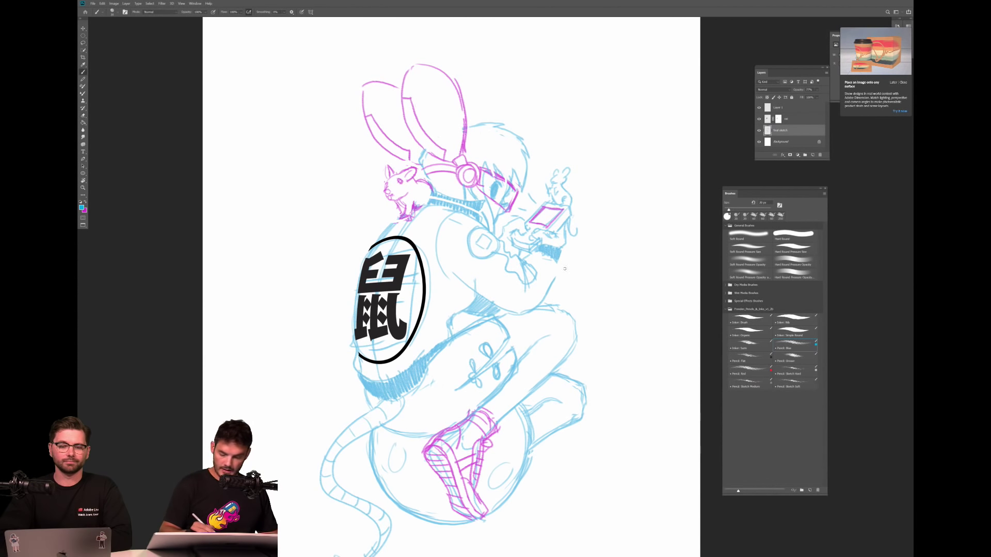
mouse_move(557, 262)
mouse_down()
mouse_move(519, 266)
mouse_move(539, 256)
mouse_up()
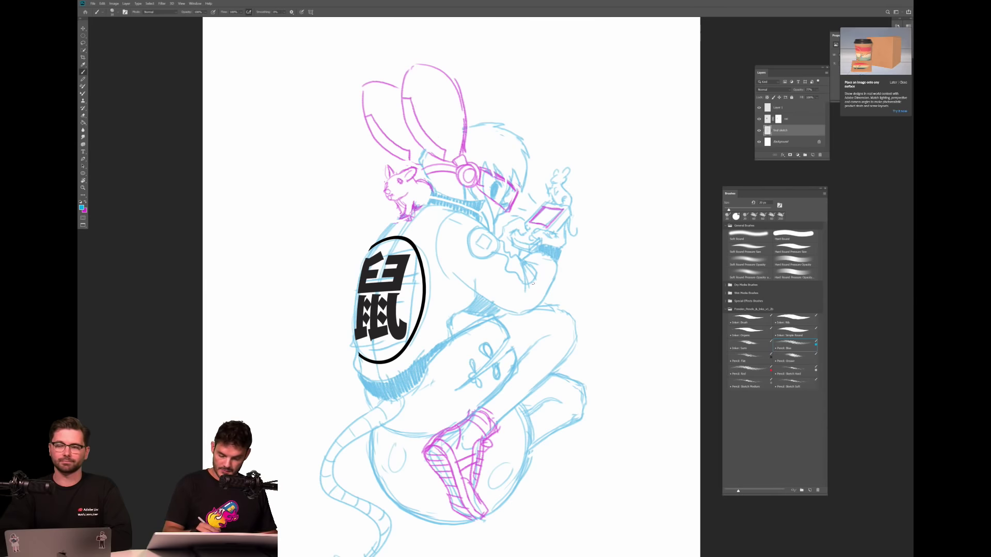
drag(537, 279, 552, 266)
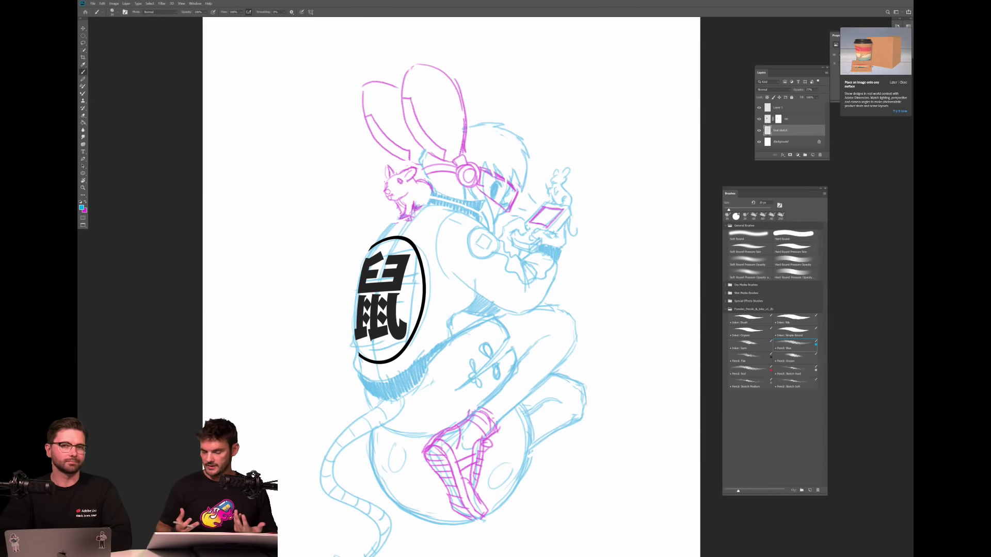
Strengthen the blue hatching along the jacket's collar band behind the character's neck.
scroll(456, 287, down, 5)
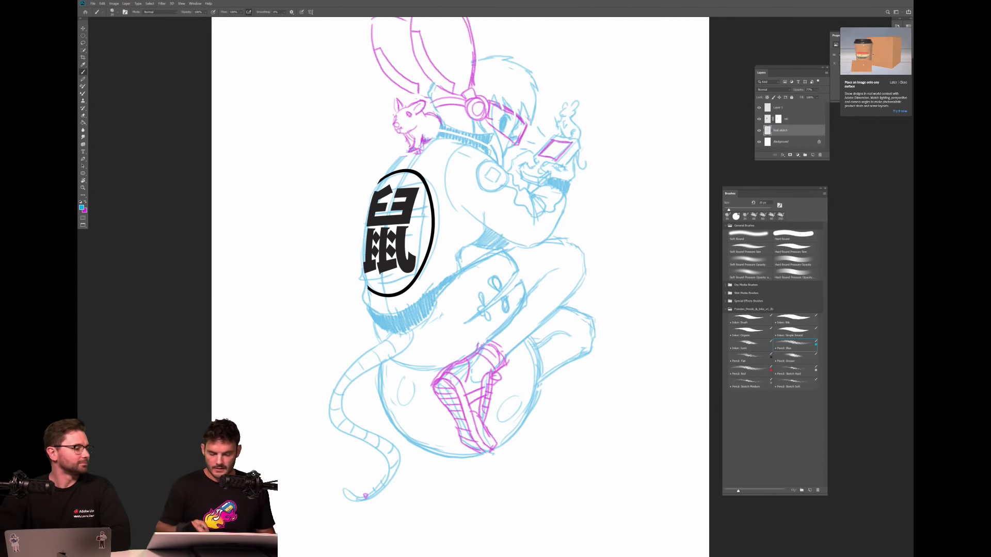
key(ctrl+minus)
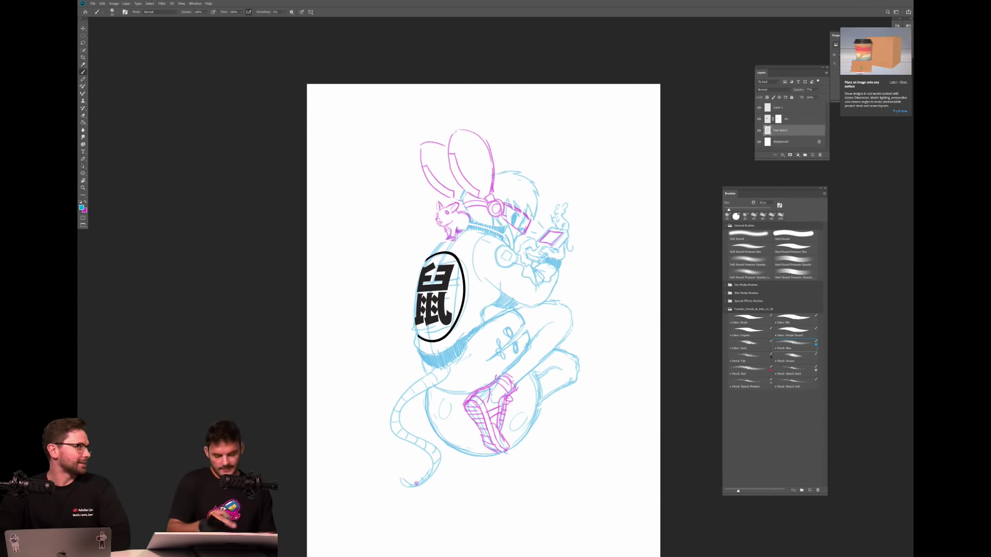
scroll(444, 209, up, 2)
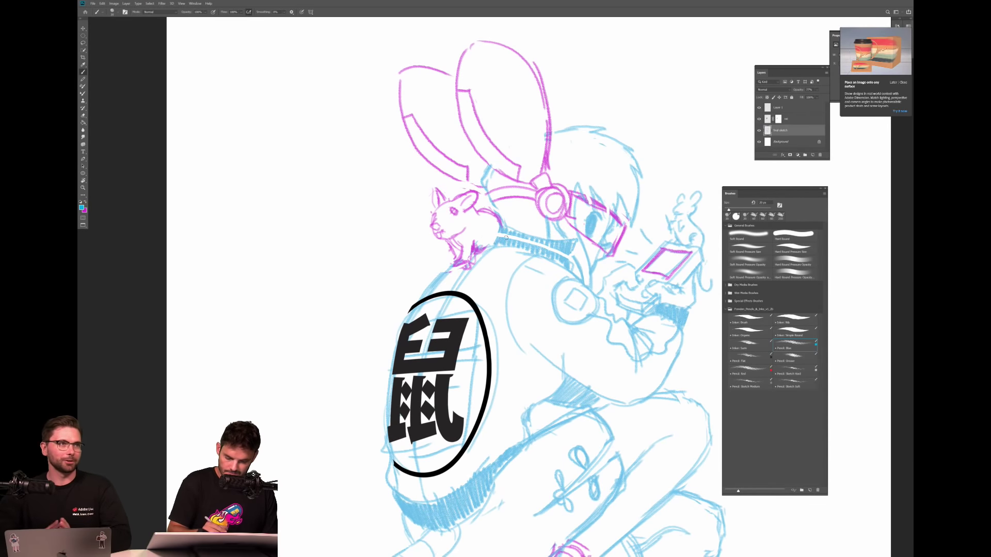
mouse_move(518, 236)
mouse_down()
mouse_move(552, 233)
mouse_move(575, 248)
mouse_move(518, 262)
mouse_up()
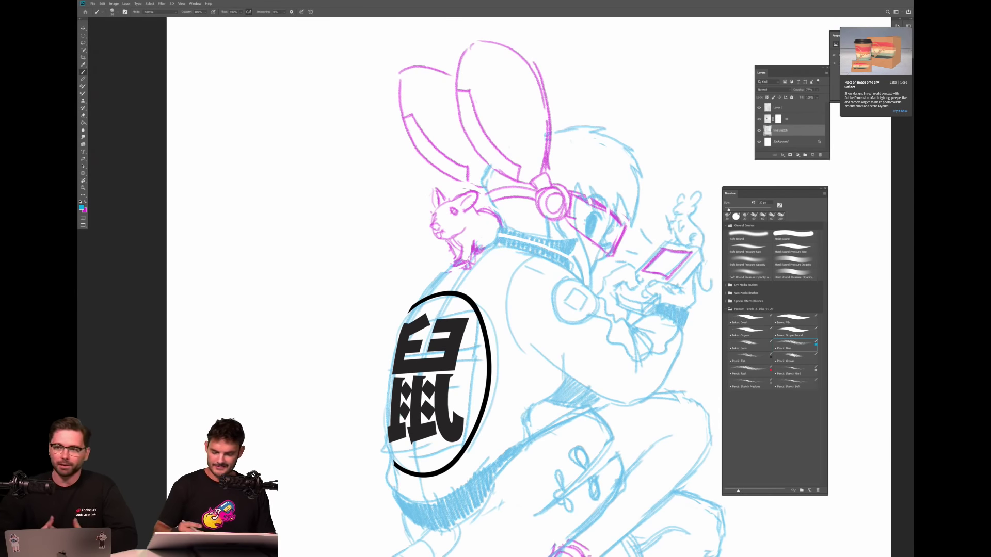
key(ctrl+minus)
scroll(584, 321, down, 1)
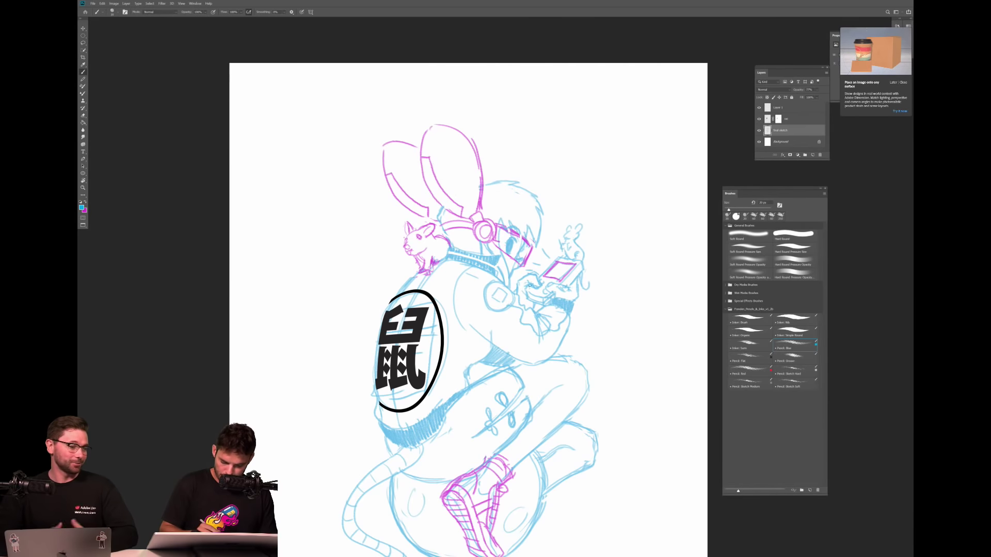
Clean up the wrist cuff and the adjoining forearm outline, alternating between the eraser and the blue brush.
key(e)
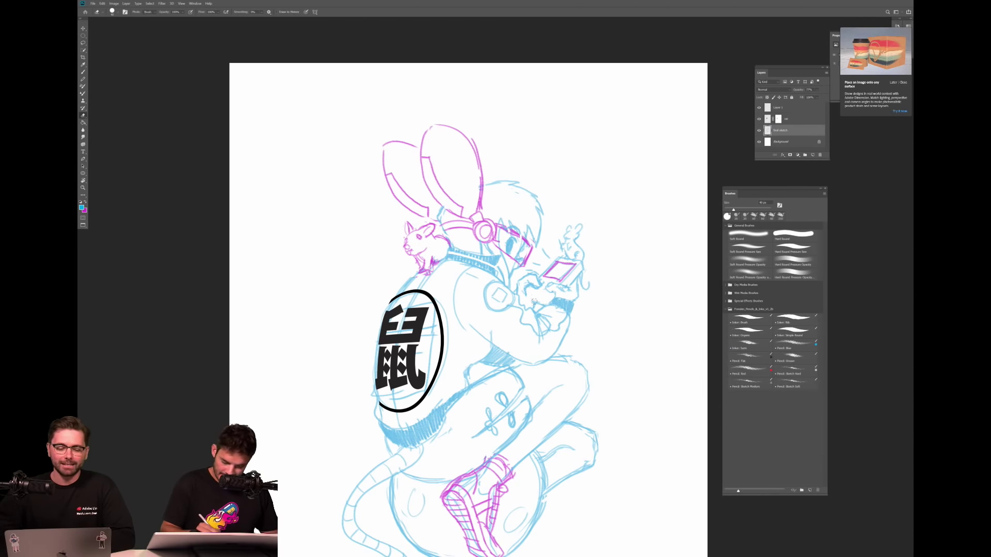
key(b)
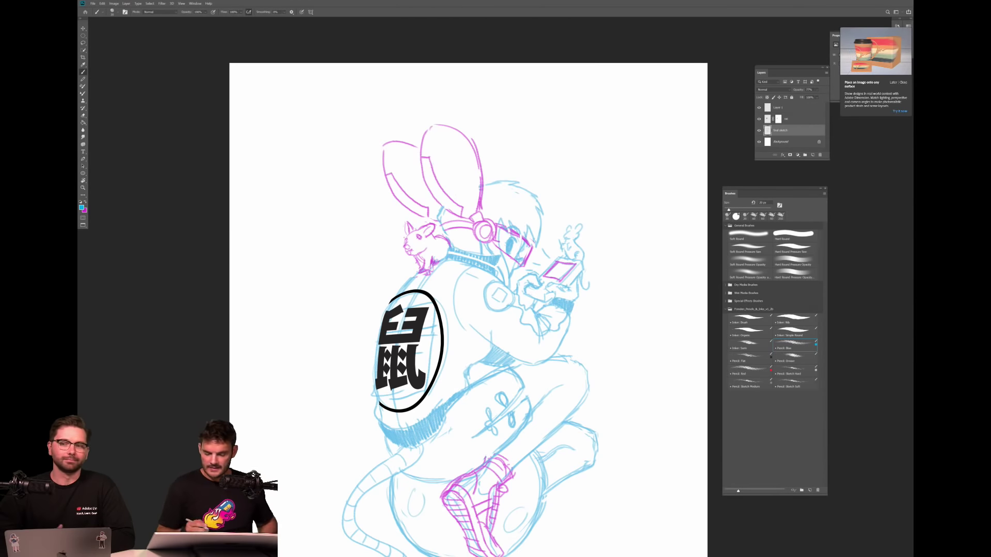
key(e)
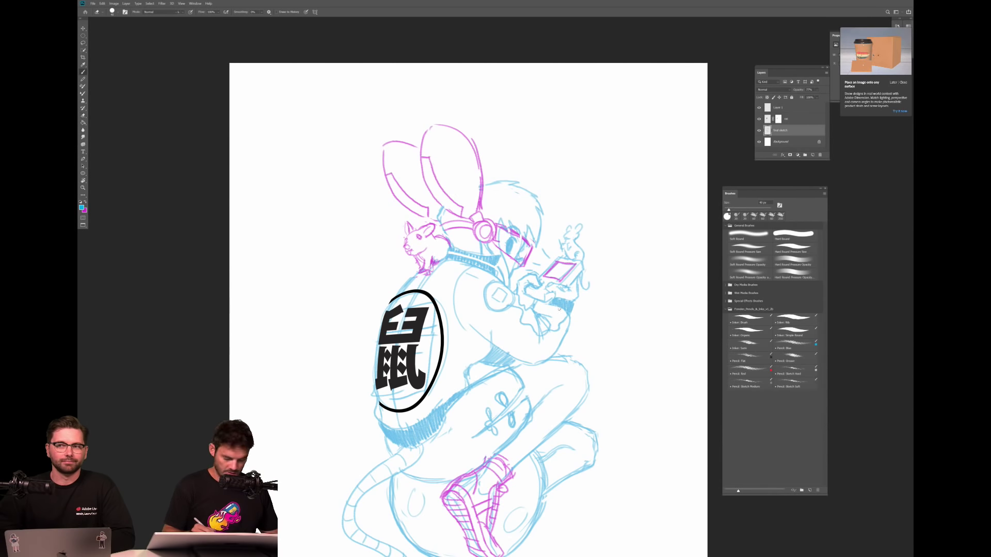
drag(552, 302, 566, 304)
key(b)
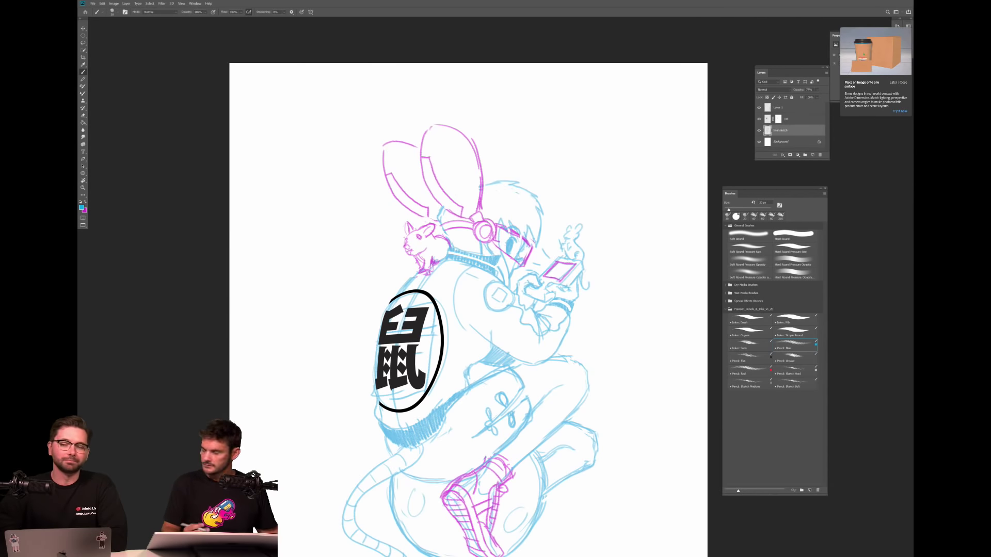
key(e)
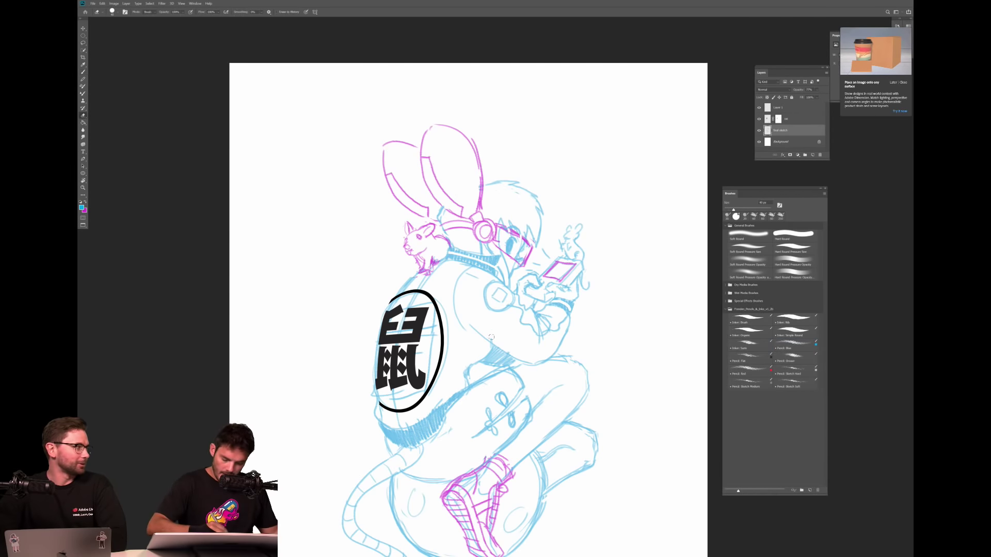
key(b)
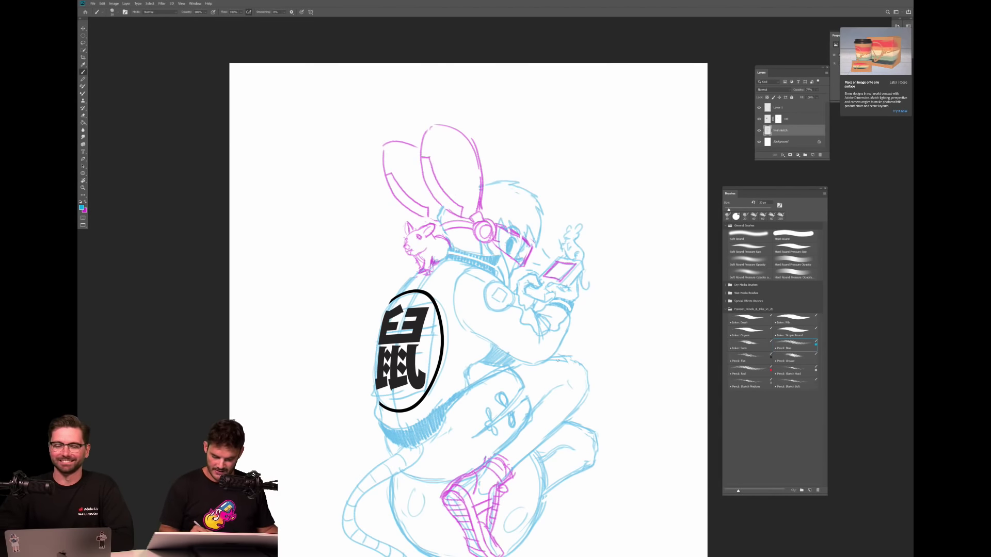
Shade the visor with magenta hatching on a new layer above the sketch and lower that layer's opacity so the eye shows through.
scroll(468, 310, down, 5)
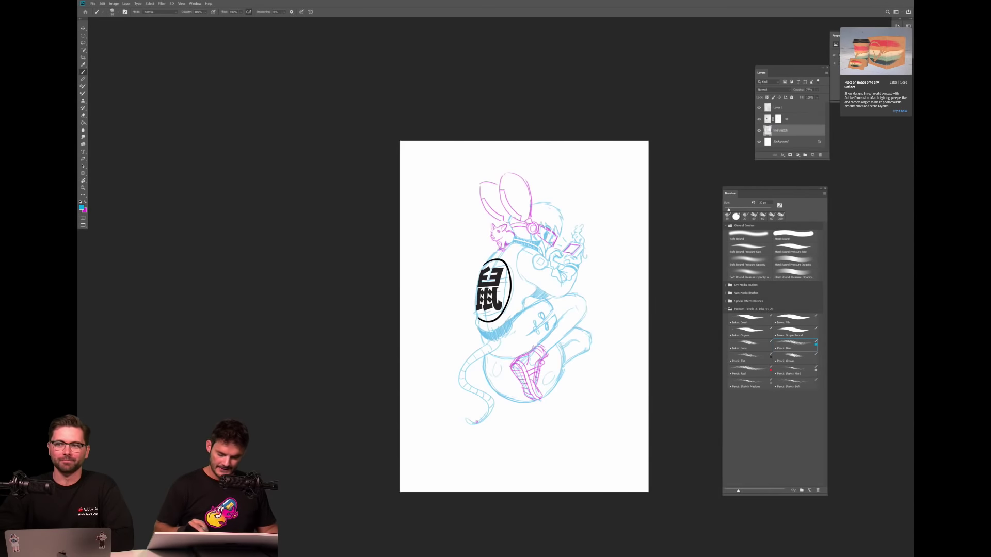
scroll(468, 309, up, 3)
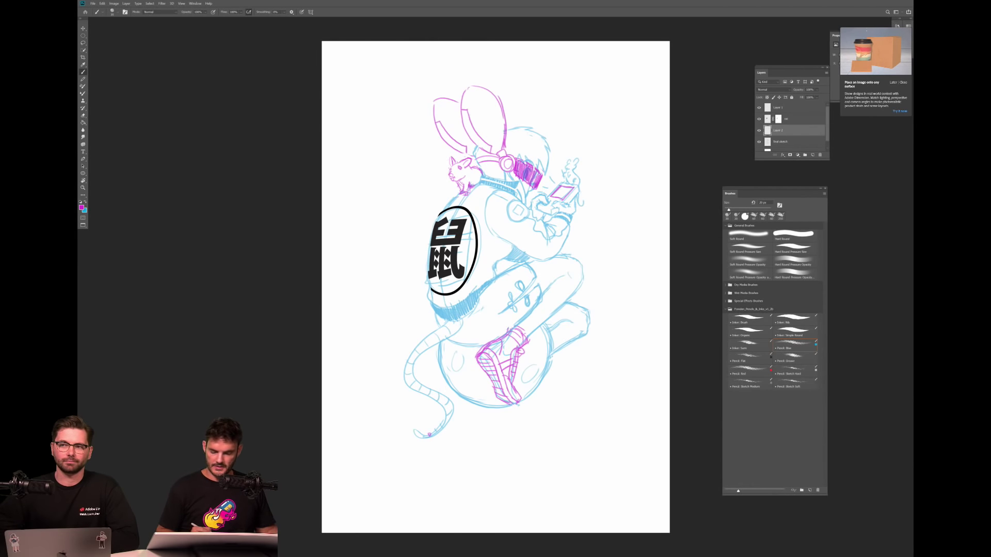
scroll(562, 194, up, 8)
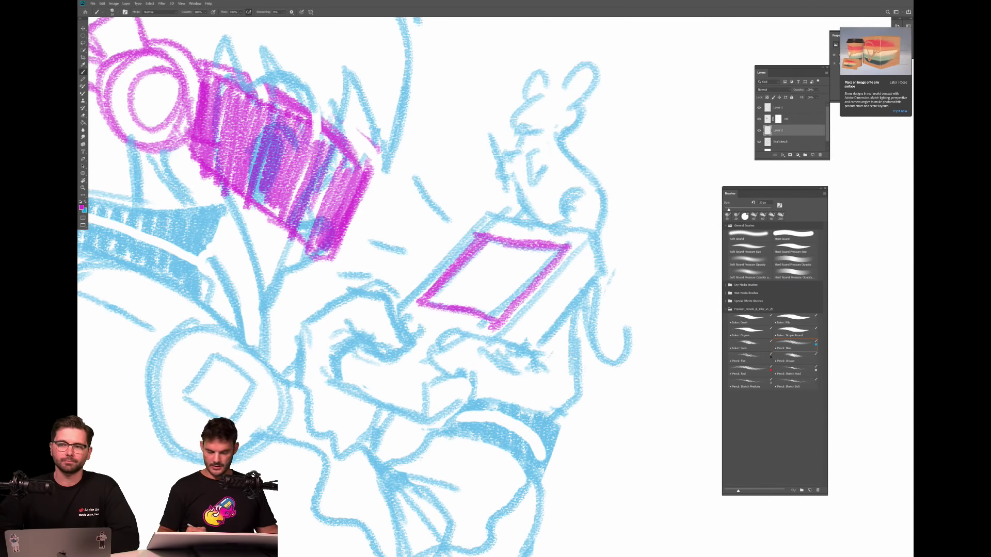
key(ctrl+0)
scroll(439, 309, down, 3)
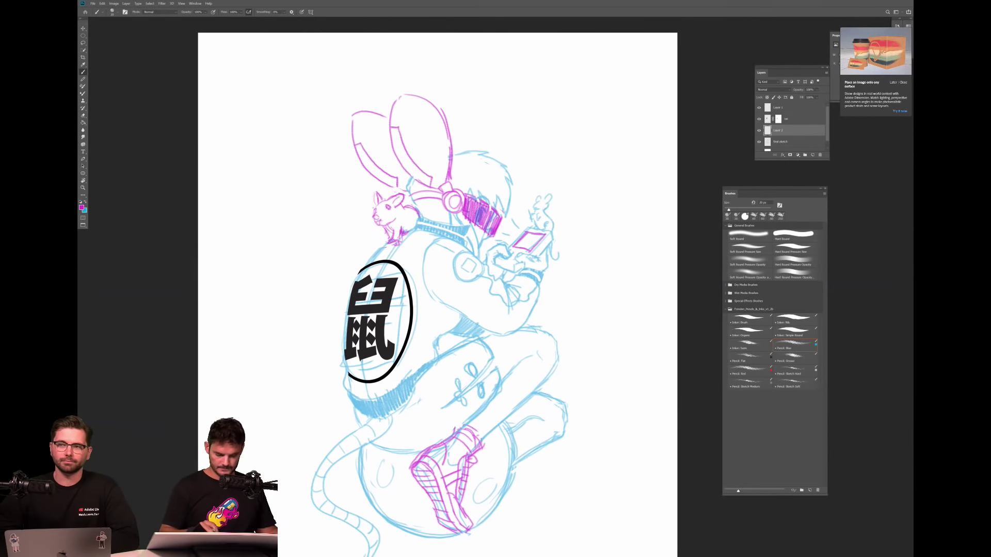
scroll(520, 297, down, 3)
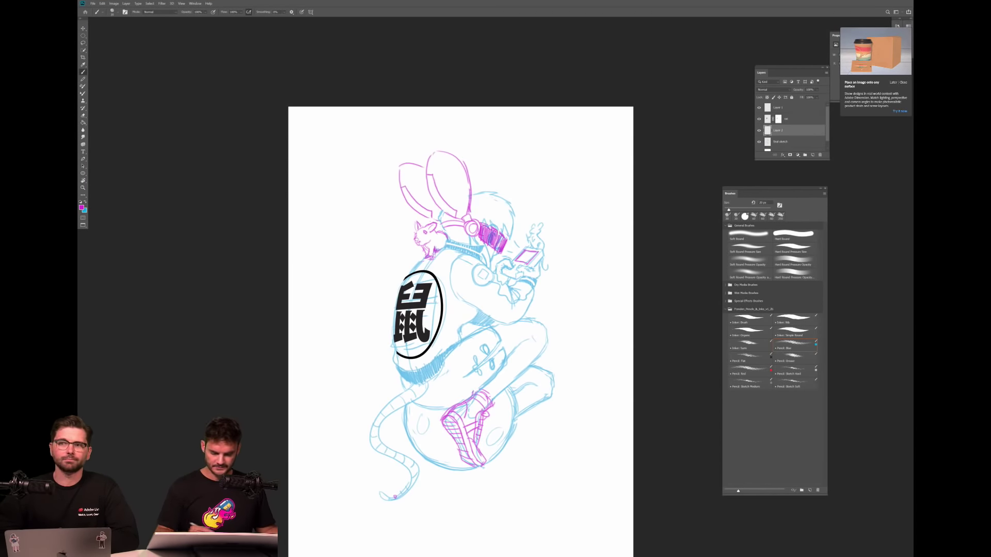
click(817, 90)
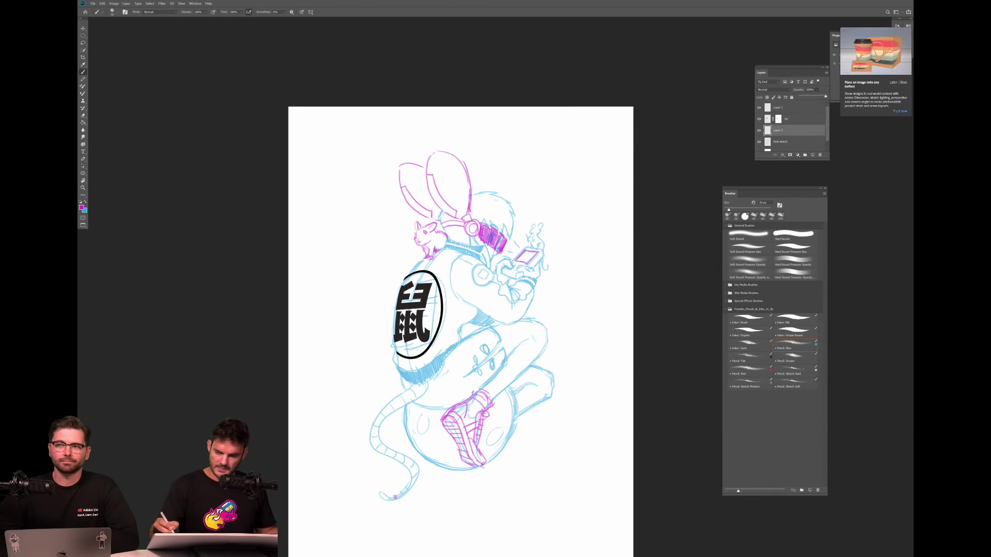
drag(825, 96, 811, 96)
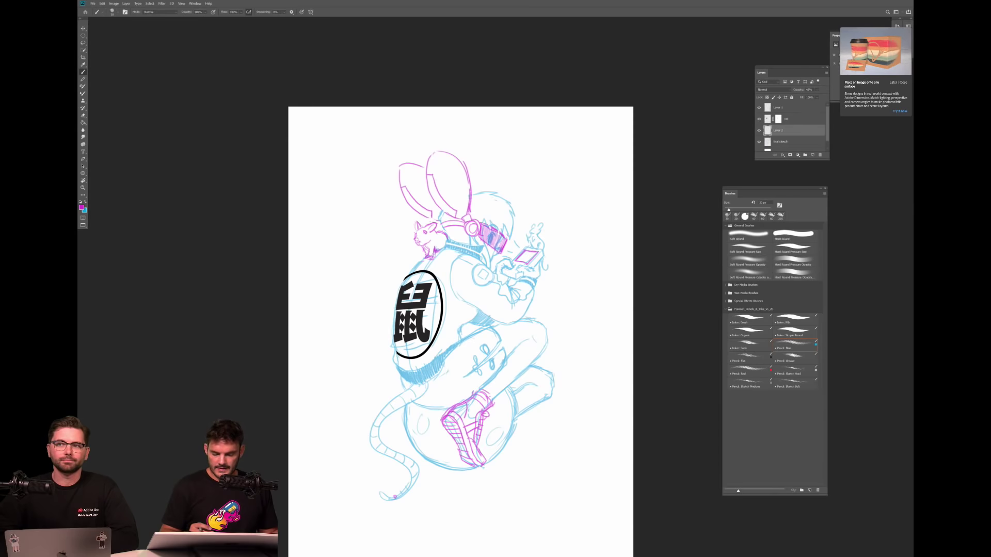
On the sketch layer, erase the rough fingers below the handheld device and redraw the hand with cleaner blue lines.
scroll(530, 265, up, 5)
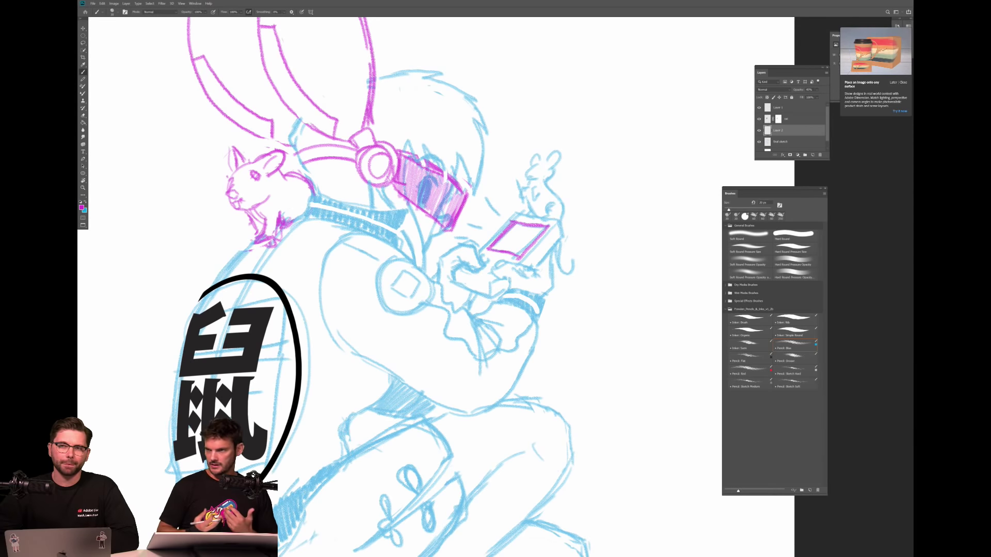
scroll(577, 261, down, 4)
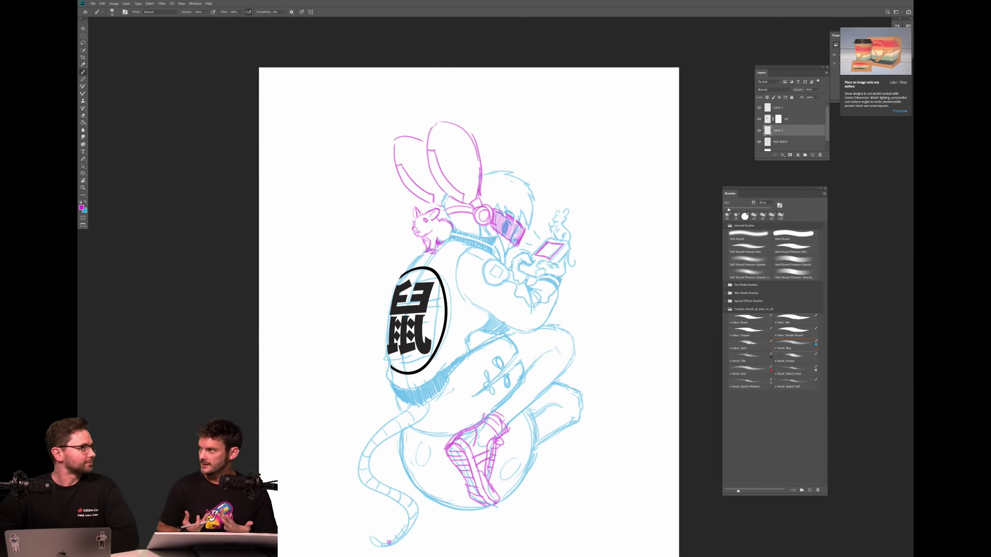
scroll(555, 273, up, 2)
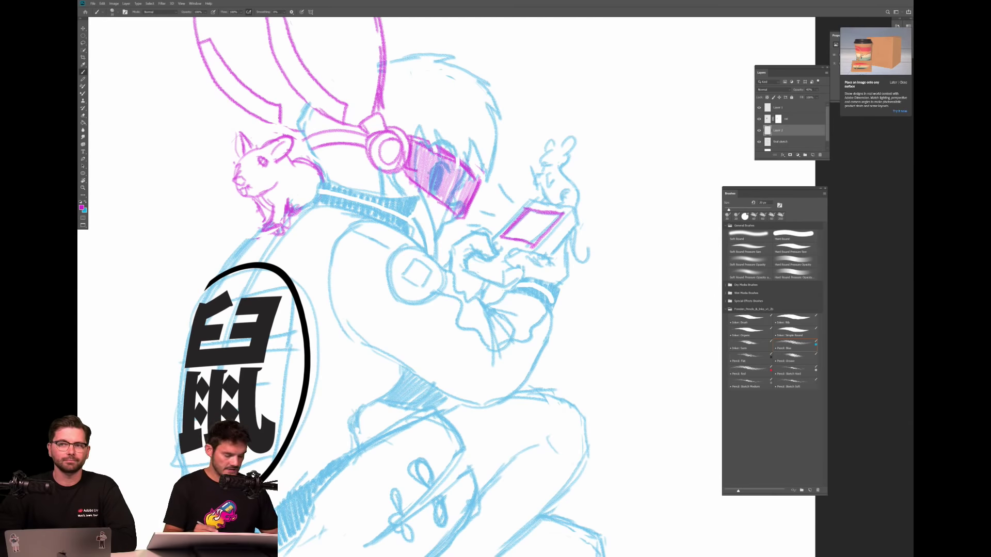
key(e)
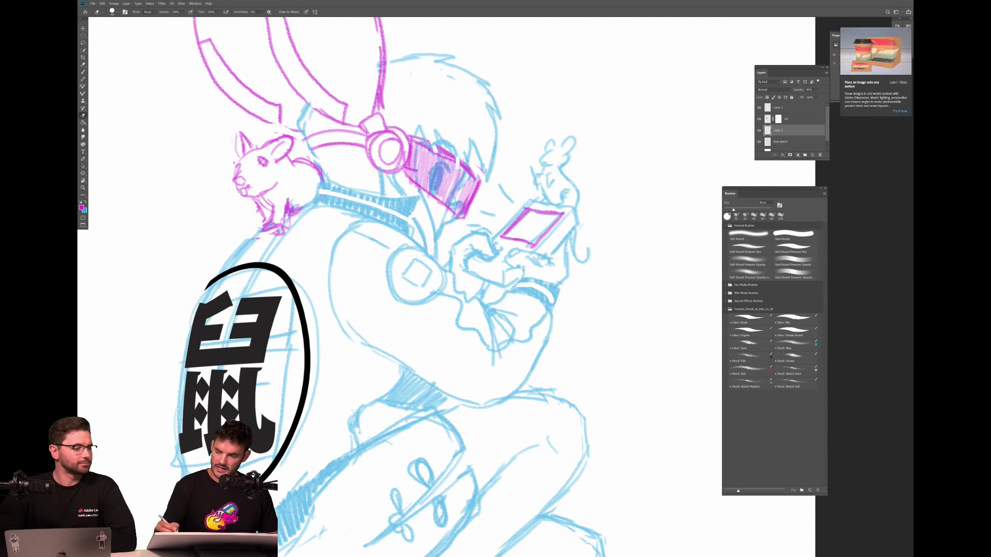
key(alt+bracketleft)
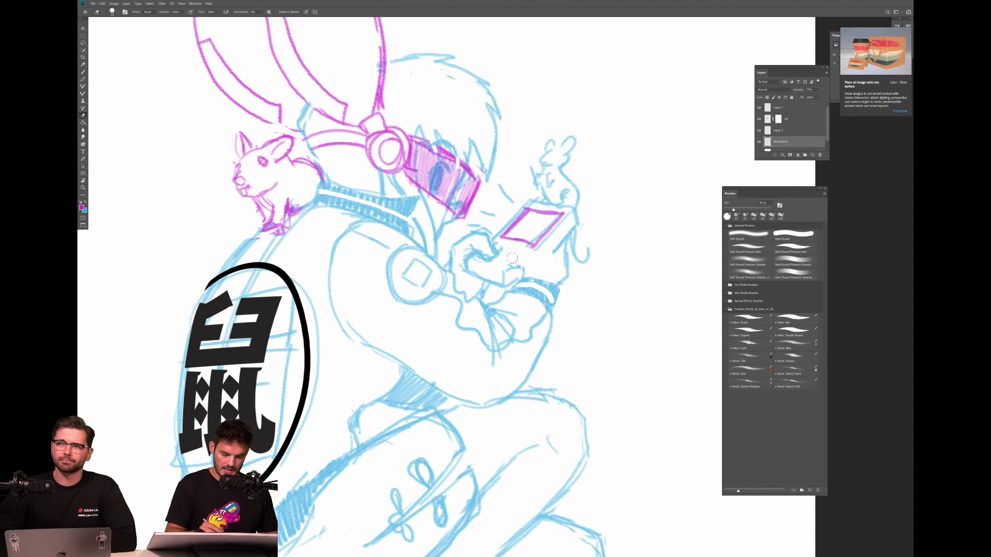
key(b)
key(x)
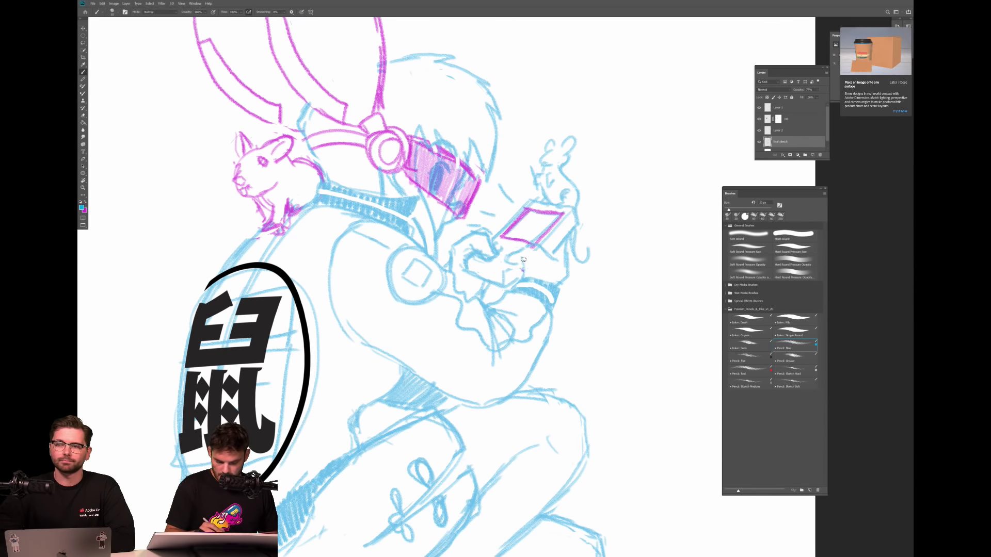
drag(521, 268, 428, 298)
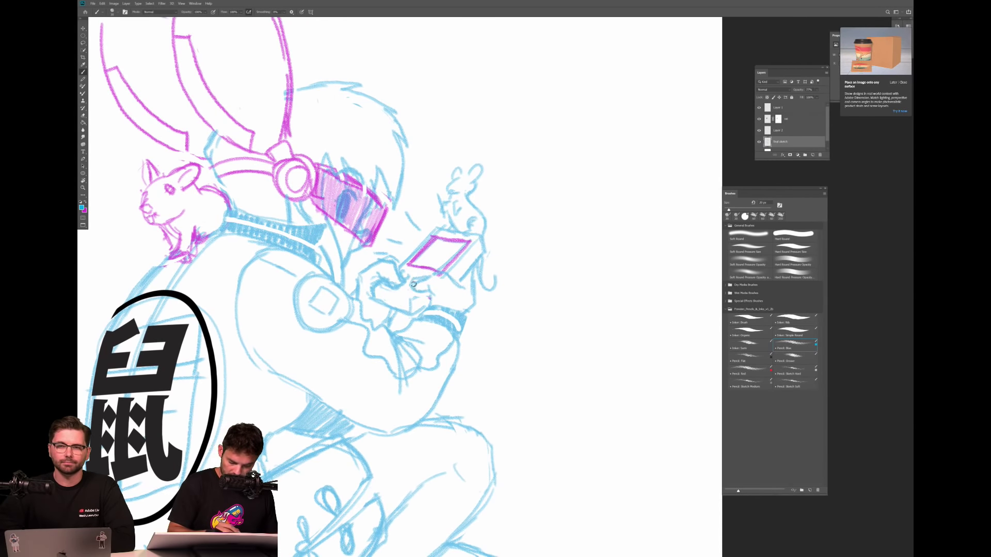
key(e)
key(b)
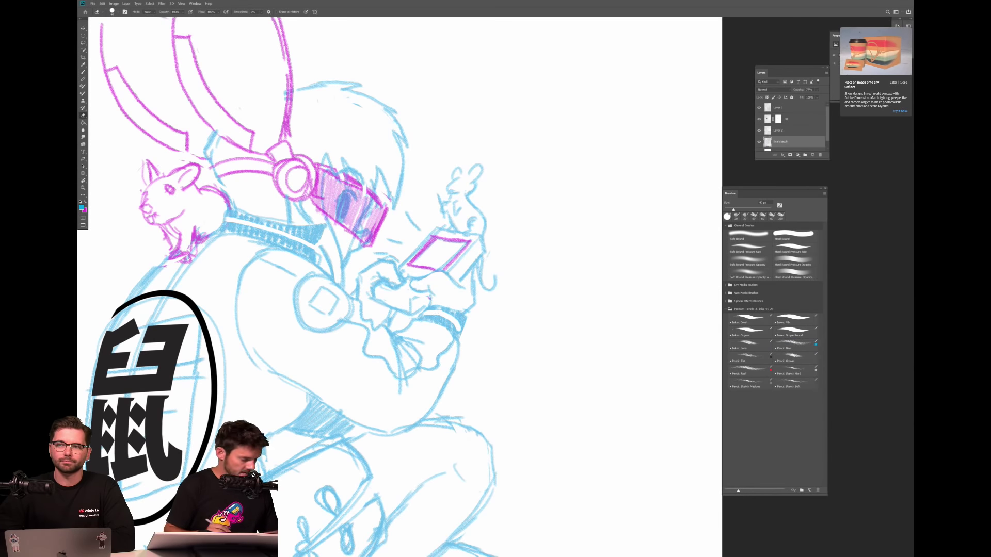
Try out a rough blue construction shape with curved contour guides and bold strokes on the blank canvas beside the character.
mouse_move(574, 277)
mouse_down()
mouse_move(546, 314)
mouse_move(568, 382)
mouse_move(629, 304)
mouse_up()
drag(562, 396, 640, 355)
drag(581, 262, 654, 302)
drag(619, 246, 635, 346)
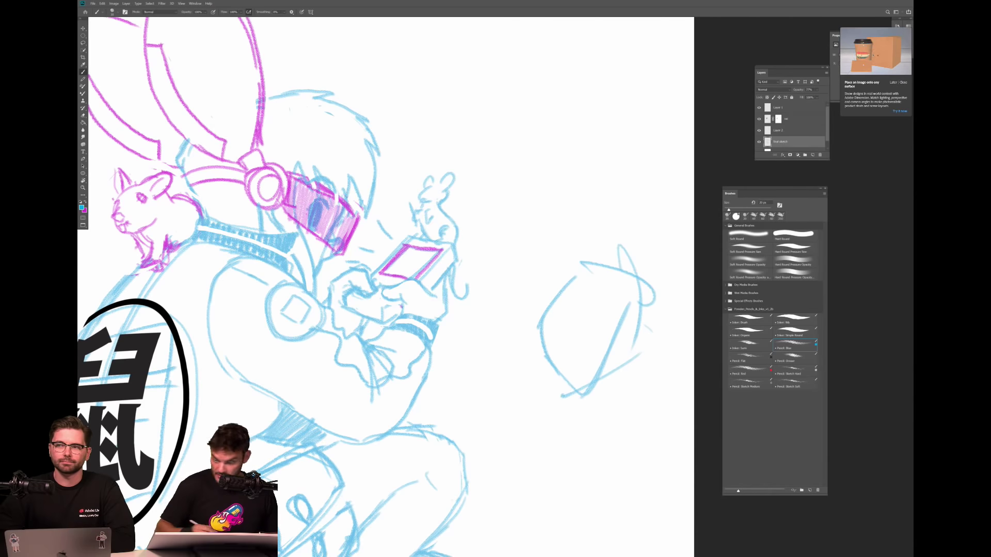
drag(601, 270, 562, 376)
mouse_move(538, 304)
mouse_down()
mouse_move(621, 351)
mouse_move(549, 407)
mouse_up()
drag(526, 327, 585, 433)
drag(522, 313, 567, 436)
mouse_move(516, 403)
mouse_down()
mouse_move(539, 318)
mouse_move(594, 239)
mouse_up()
drag(527, 351, 598, 243)
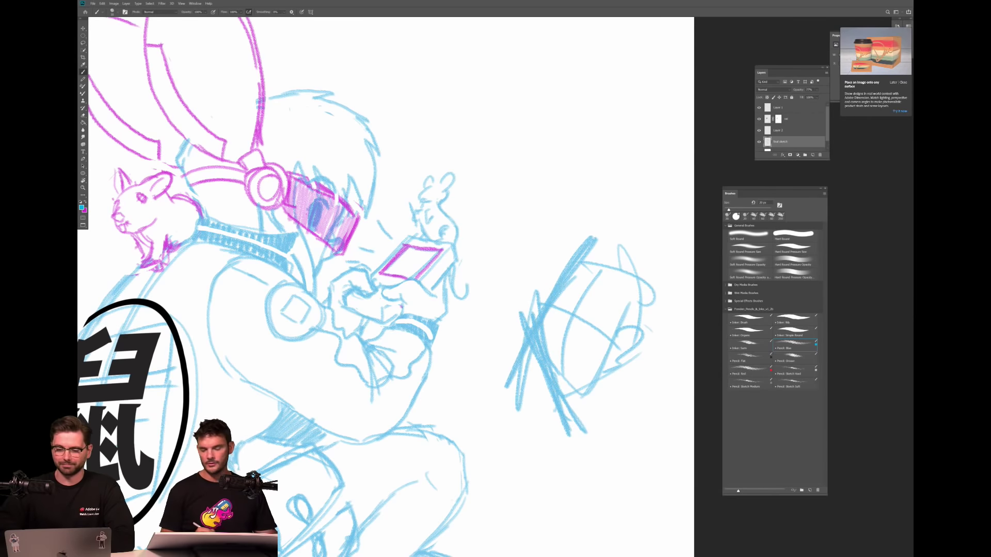
Undo the strokes of the rough blue construction shape on the blank canvas beside the character.
key(ctrl+z)
key(ctrl+z)
key(ctrl+z)
key(ctrl+z)
key(ctrl+z)
key(ctrl+z)
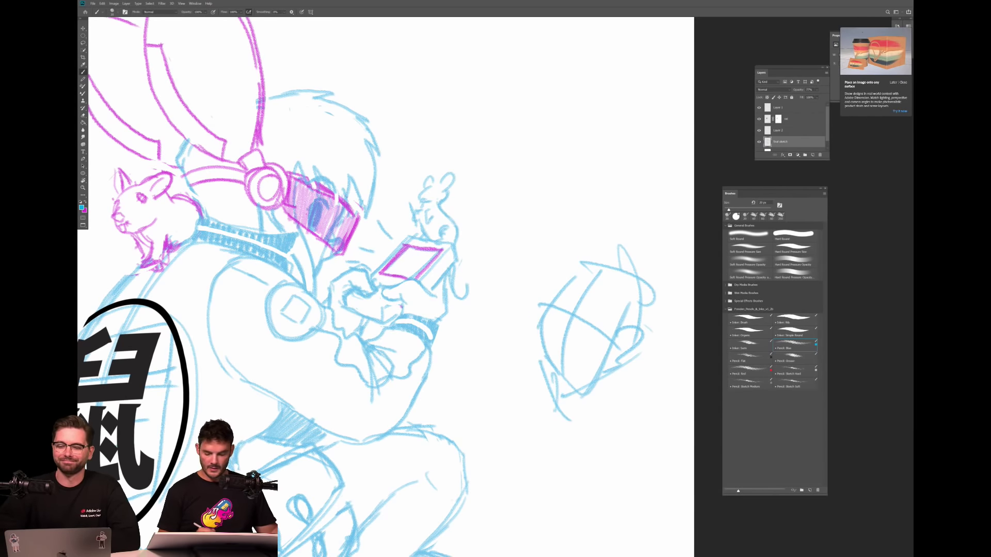
key(ctrl+z)
key(ctrl+z)
key(ctrl+z)
key(ctrl+z)
key(ctrl+z)
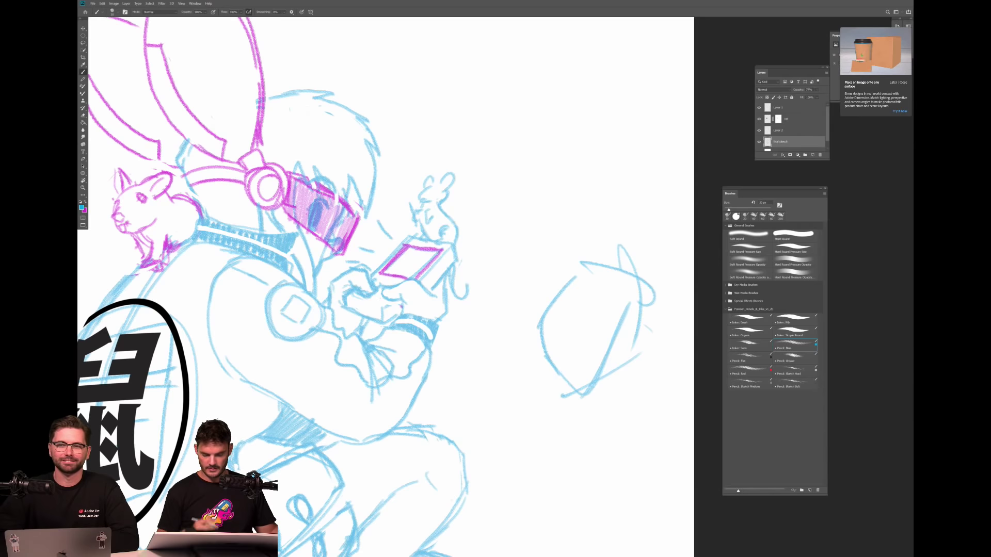
key(ctrl+z)
key(ctrl+z)
key(ctrl+z)
key(ctrl+z)
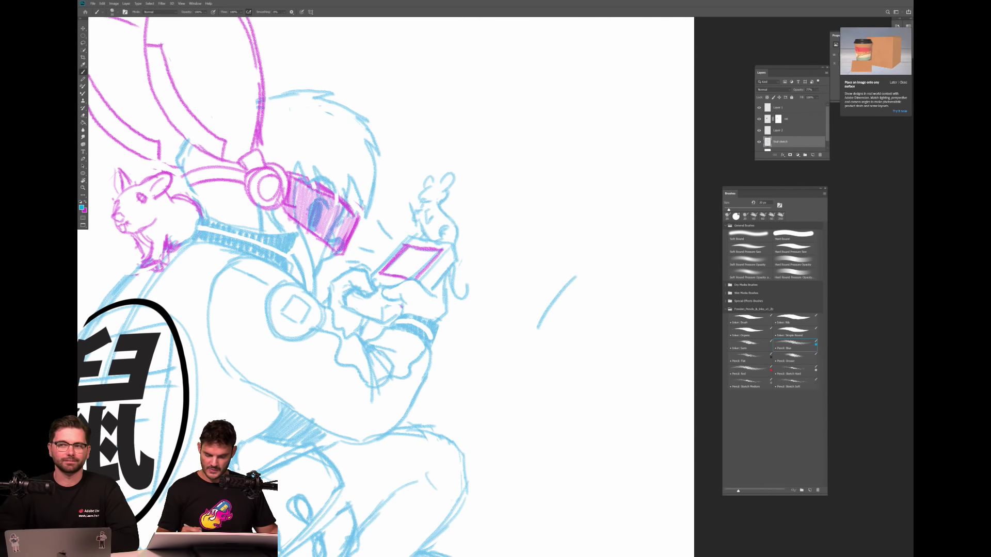
Sketch an enlarged study of the hand, cuff and start of the forearm in blue beside the character, tidying overlapping lines with the eraser.
key(ctrl+minus)
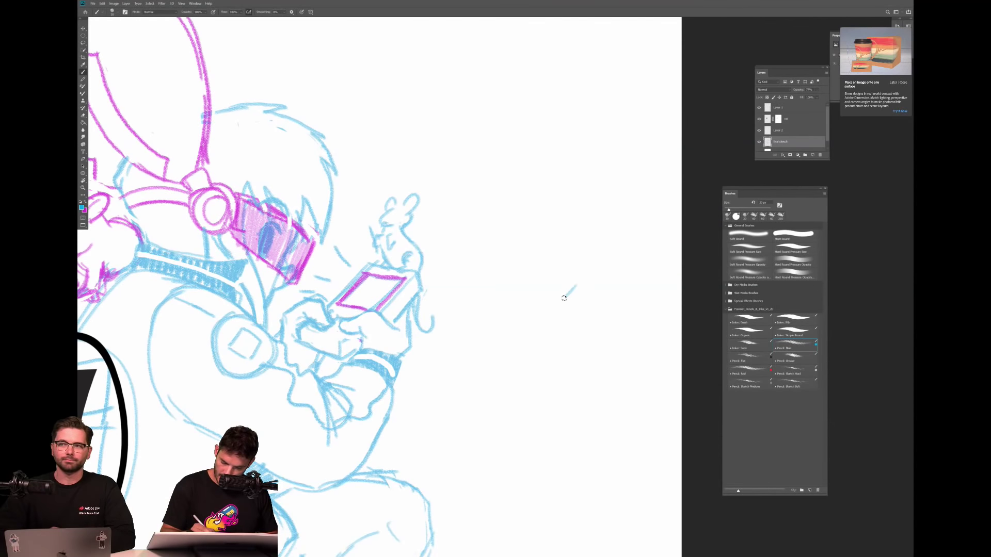
mouse_move(564, 298)
mouse_down()
mouse_move(538, 333)
mouse_move(583, 331)
mouse_move(595, 309)
mouse_move(622, 305)
mouse_move(598, 344)
mouse_move(554, 360)
mouse_move(603, 381)
mouse_move(614, 353)
mouse_up()
drag(598, 308, 638, 264)
key(e)
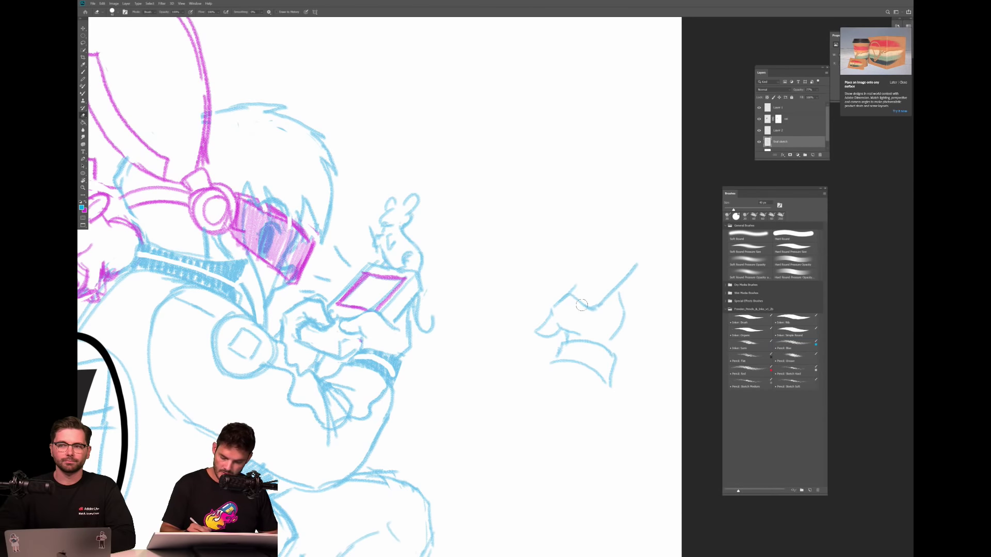
key(b)
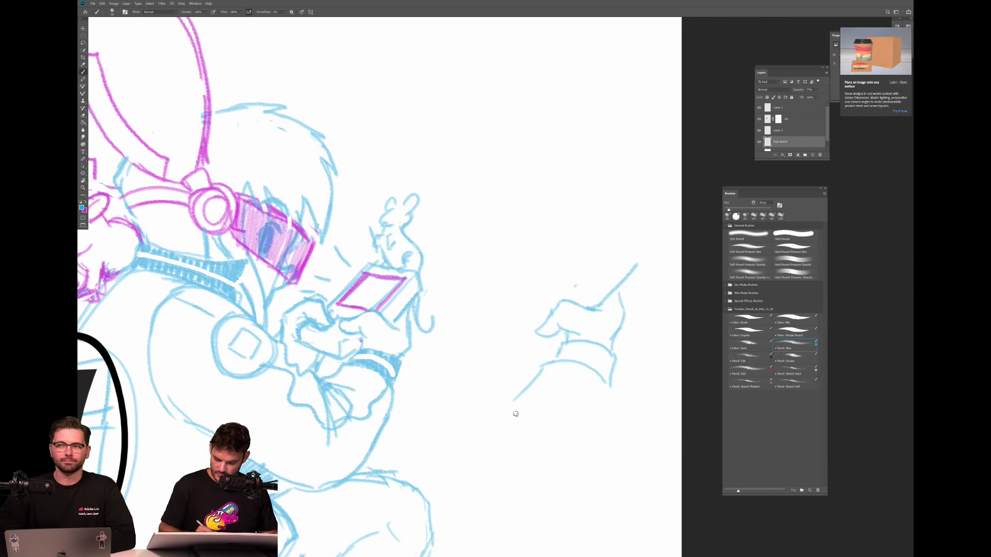
drag(609, 398, 600, 434)
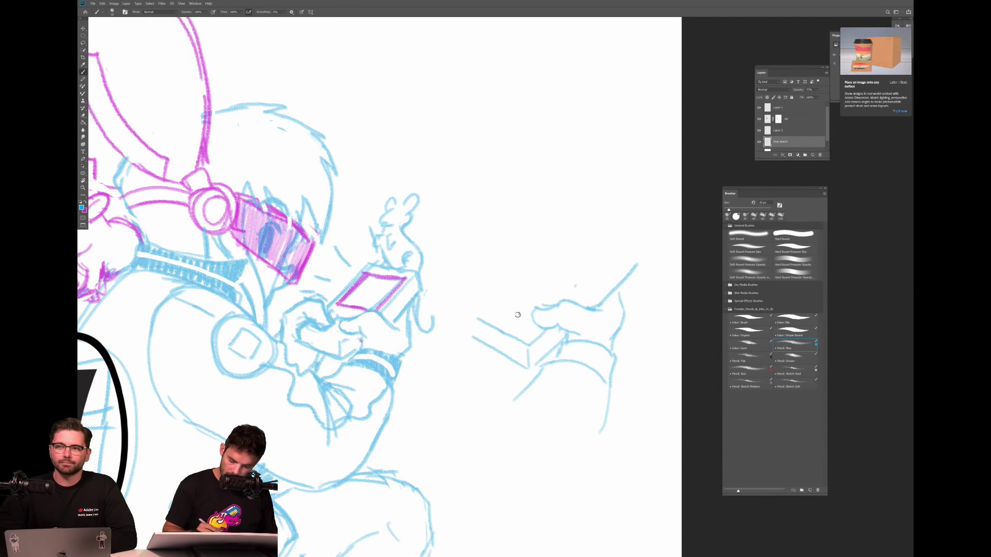
Sketch the second hand's outline and the open handheld device with its inset screen in the enlarged hand study.
mouse_move(491, 282)
mouse_down()
mouse_move(492, 304)
mouse_move(517, 306)
mouse_move(507, 267)
mouse_move(491, 265)
mouse_move(486, 301)
mouse_move(476, 264)
mouse_move(455, 321)
mouse_up()
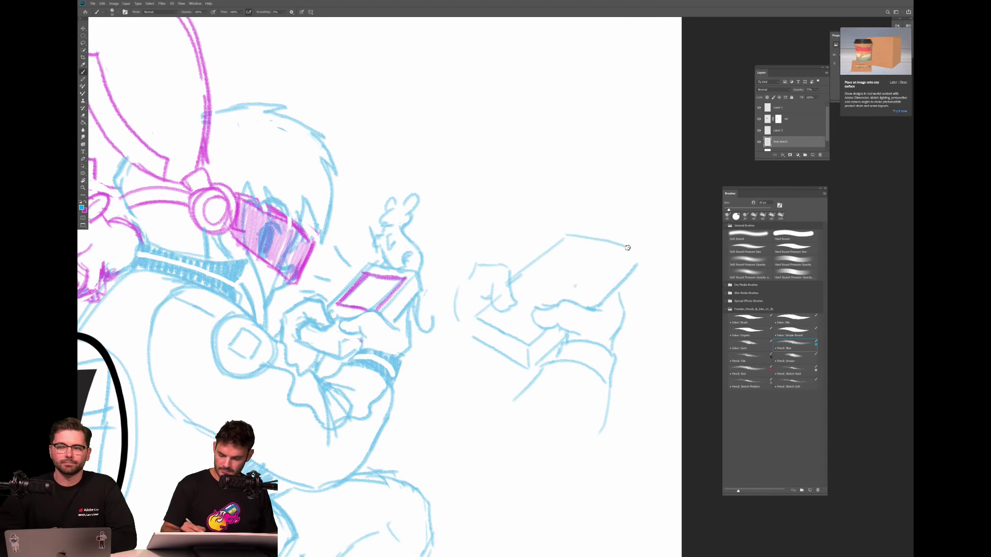
drag(528, 276, 567, 290)
drag(566, 238, 612, 249)
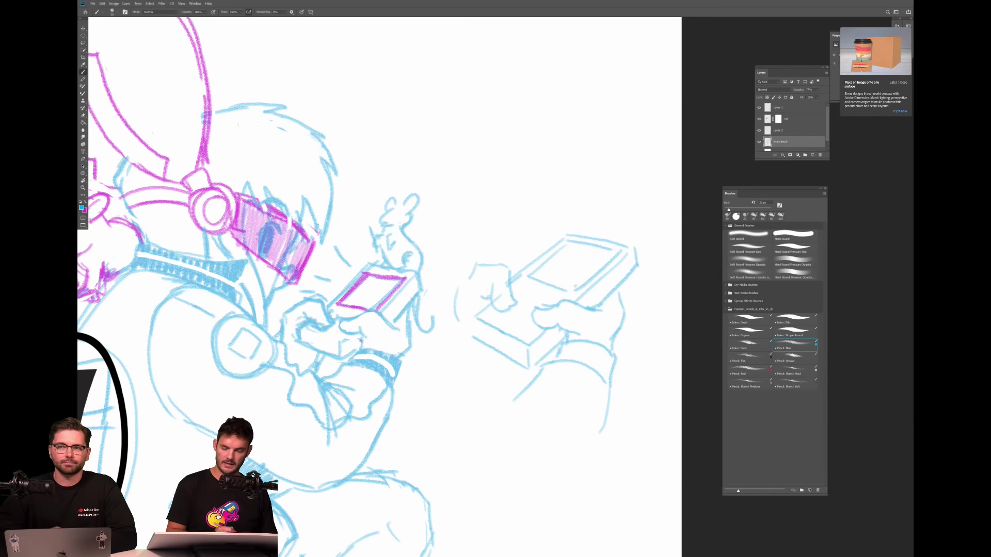
Extend the hand study with blue forearm and sleeve outlines and curved folds below the cuff.
mouse_move(538, 380)
mouse_down()
mouse_move(503, 410)
mouse_move(539, 423)
mouse_up()
drag(608, 390, 577, 474)
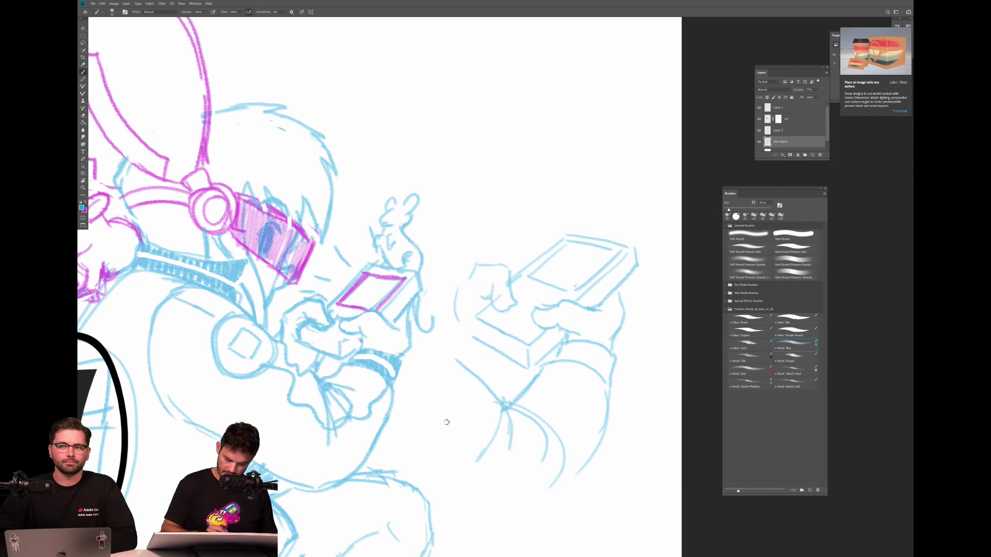
drag(408, 452, 476, 508)
scroll(531, 319, down, 5)
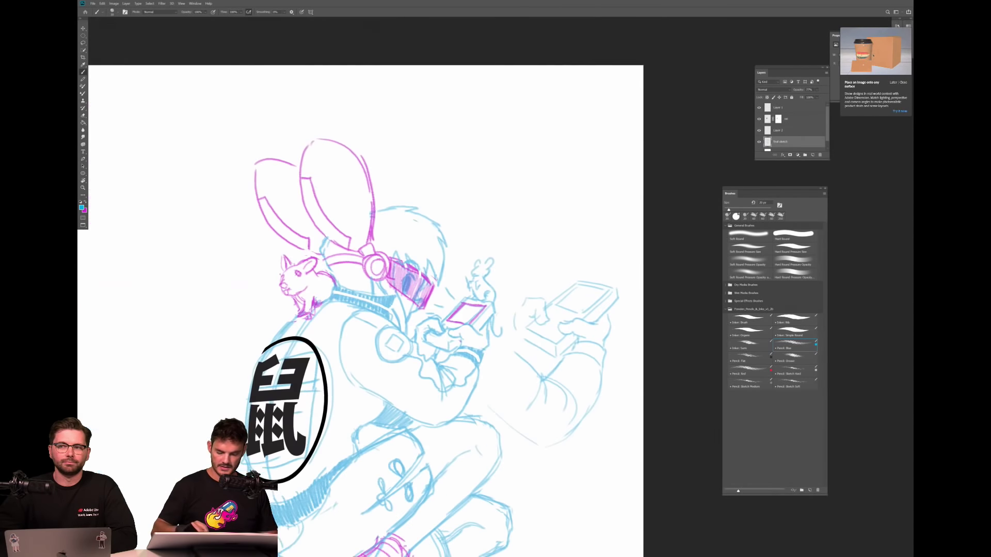
scroll(531, 318, up, 3)
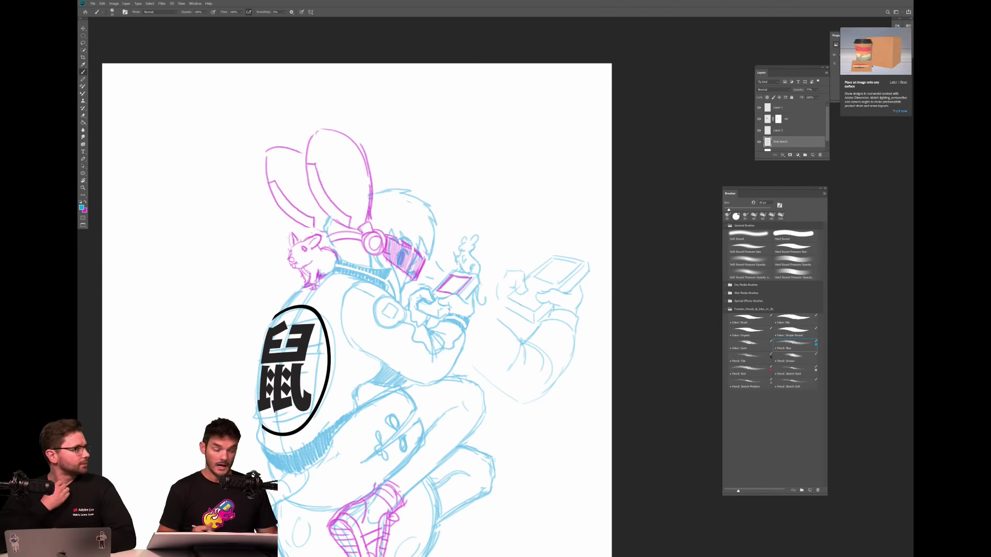
drag(518, 344, 595, 407)
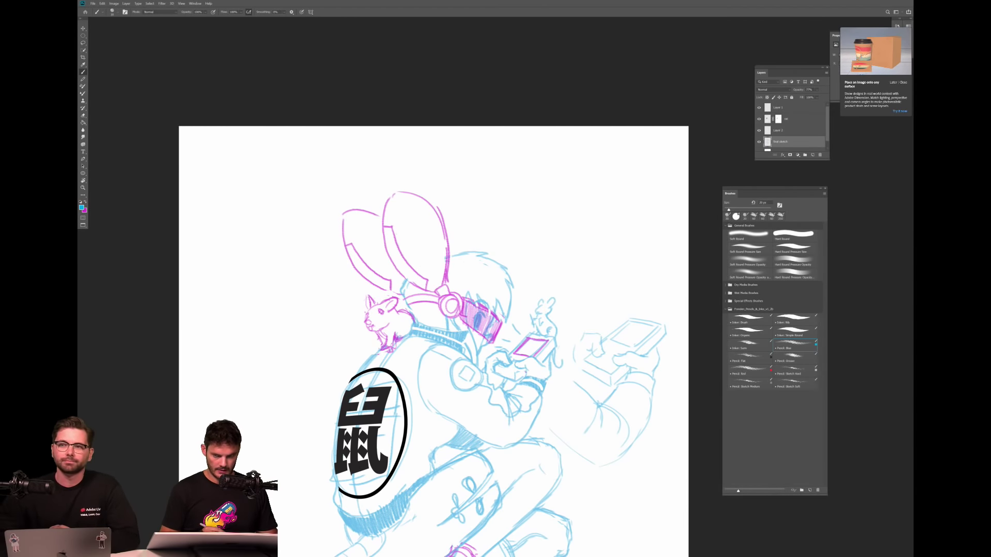
Switch to the web browser to view the artist's Behance manga illustration and Instagram Venom artwork, and return to Photoshop.
key(f)
key(f)
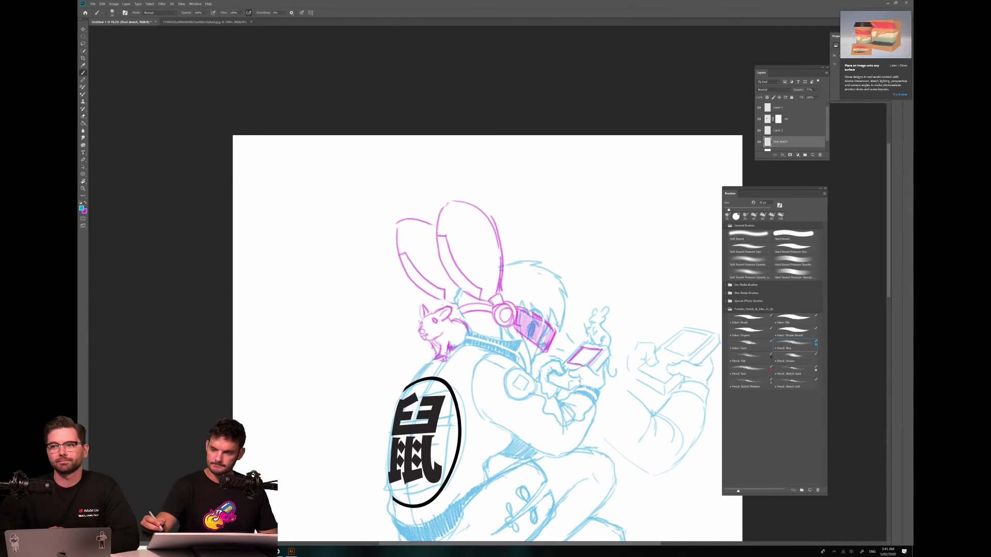
click(888, 4)
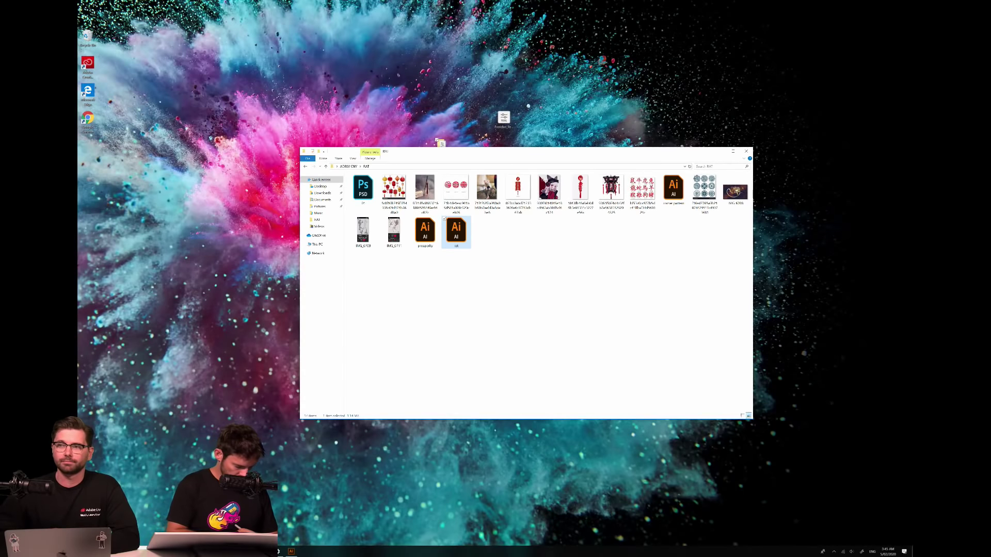
key(alt+Tab)
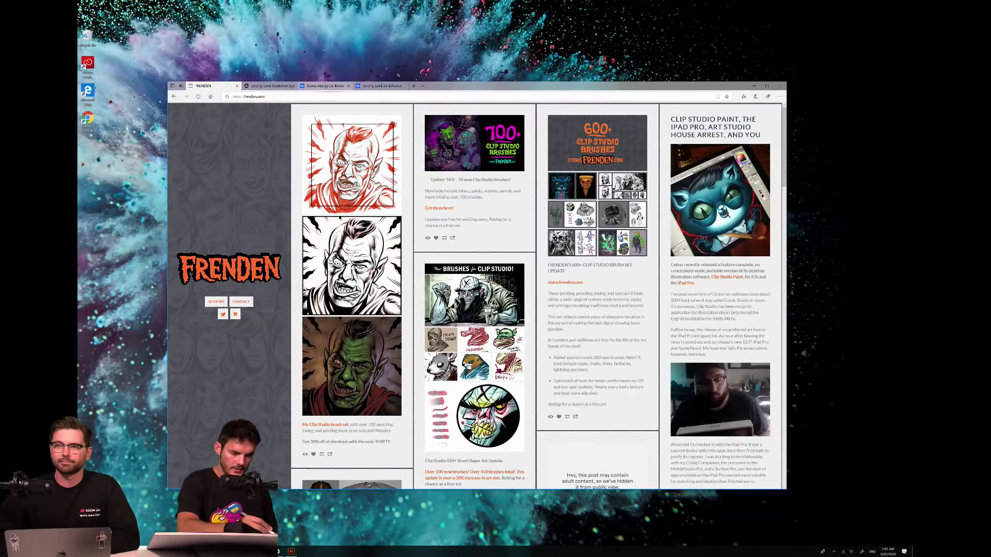
click(330, 87)
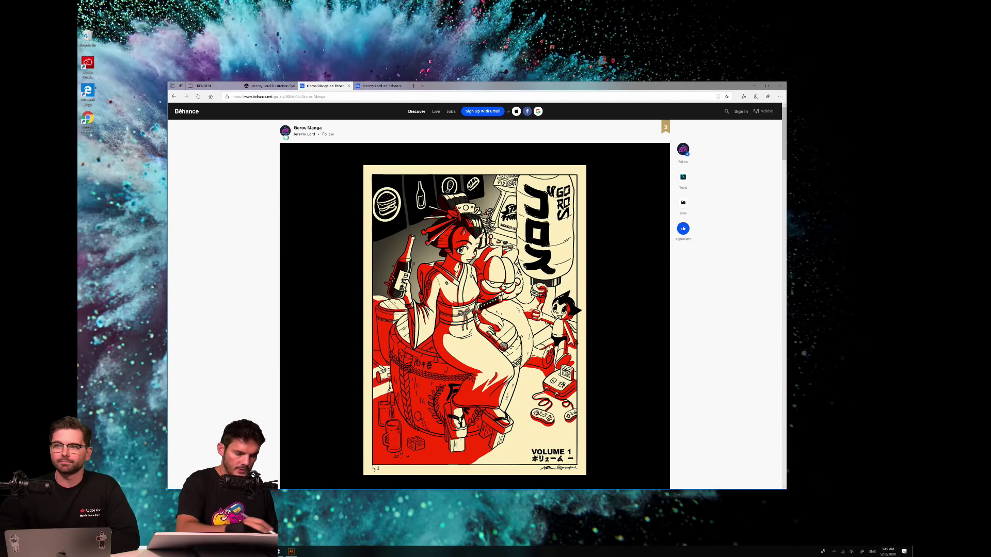
key(ctrl+Tab)
key(ctrl+t)
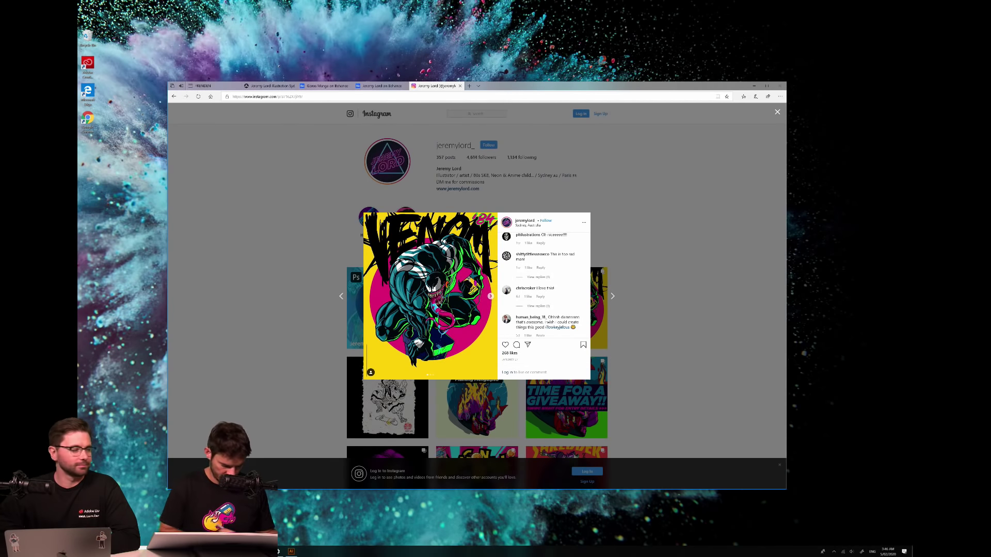
key(alt+Tab)
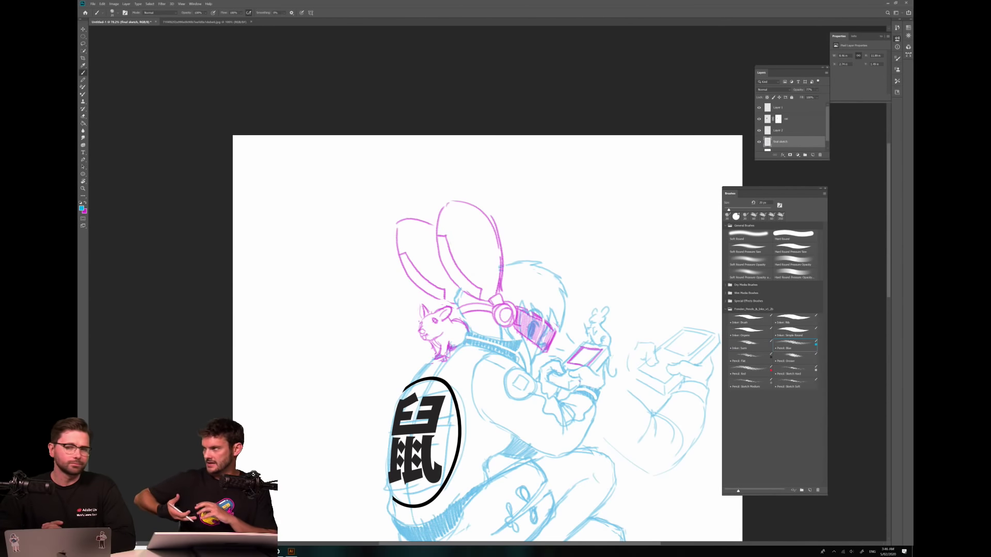
Try out loose, curved ribbon-like strokes in blue on the blank canvas above the enlarged hand study.
drag(464, 310, 330, 317)
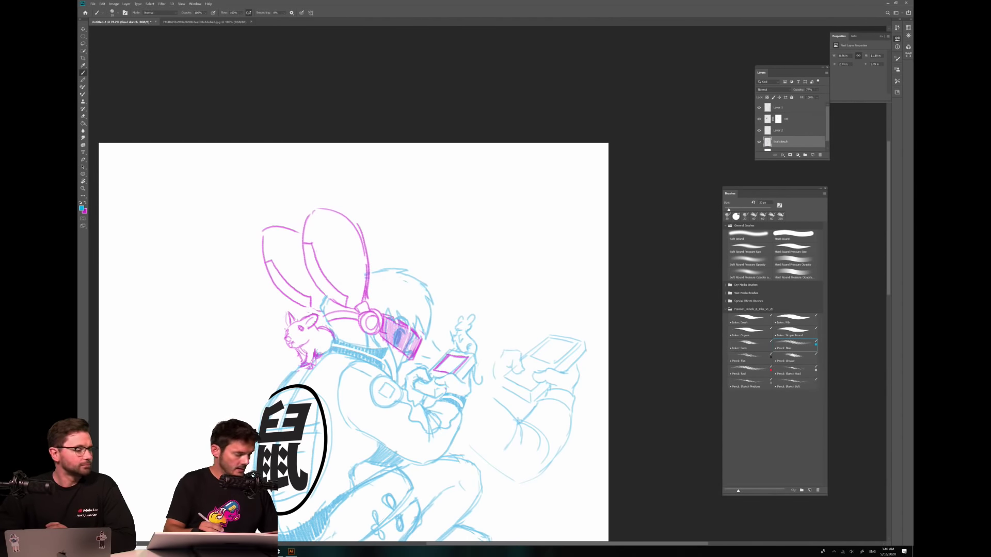
drag(526, 222, 522, 261)
drag(552, 208, 535, 267)
drag(557, 225, 541, 275)
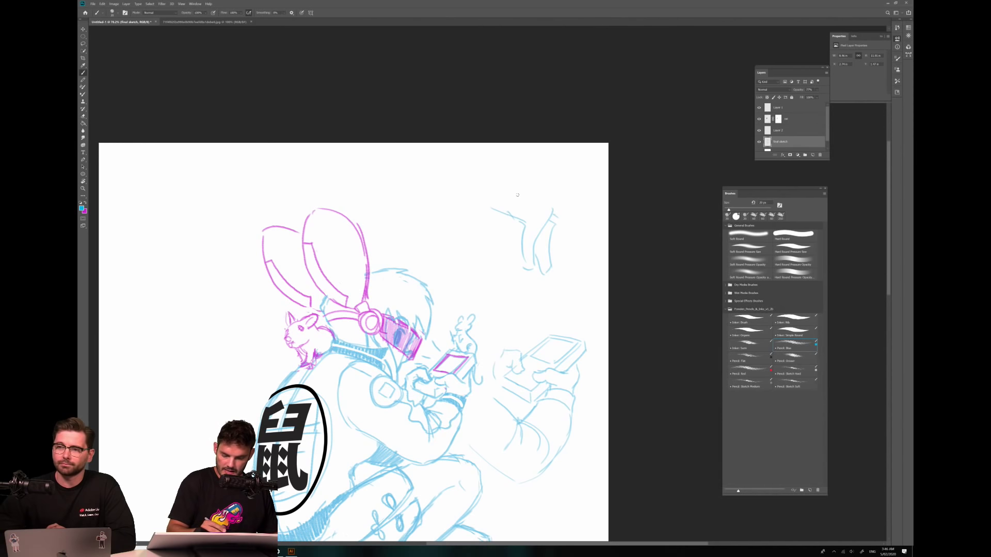
mouse_move(514, 187)
mouse_down()
mouse_move(547, 166)
mouse_move(529, 209)
mouse_move(590, 218)
mouse_move(561, 234)
mouse_up()
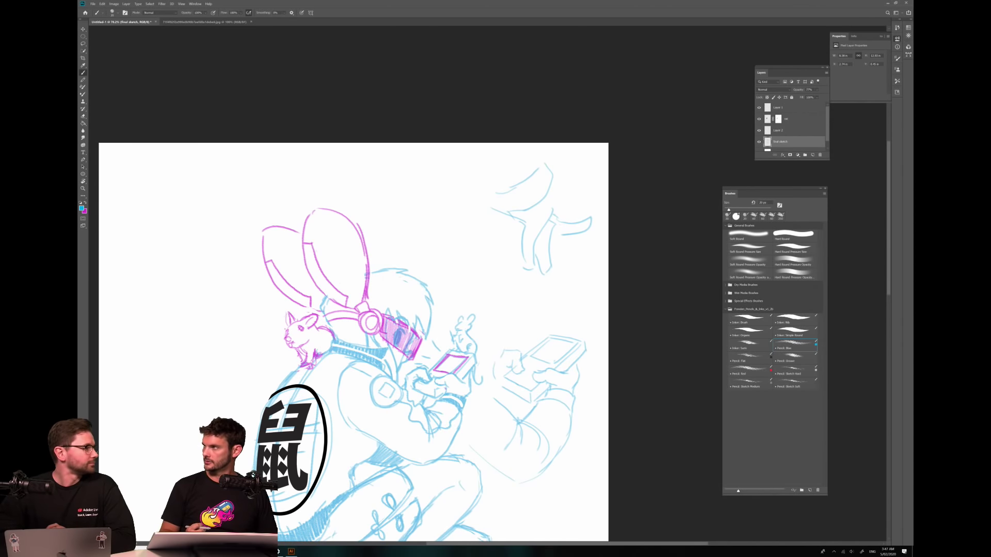
Lasso the loose ribbon-like strokes above the hand study, delete them and clear the selection.
key(l)
mouse_move(553, 154)
mouse_down()
mouse_move(623, 208)
mouse_move(560, 149)
mouse_up()
key(Delete)
key(ctrl+d)
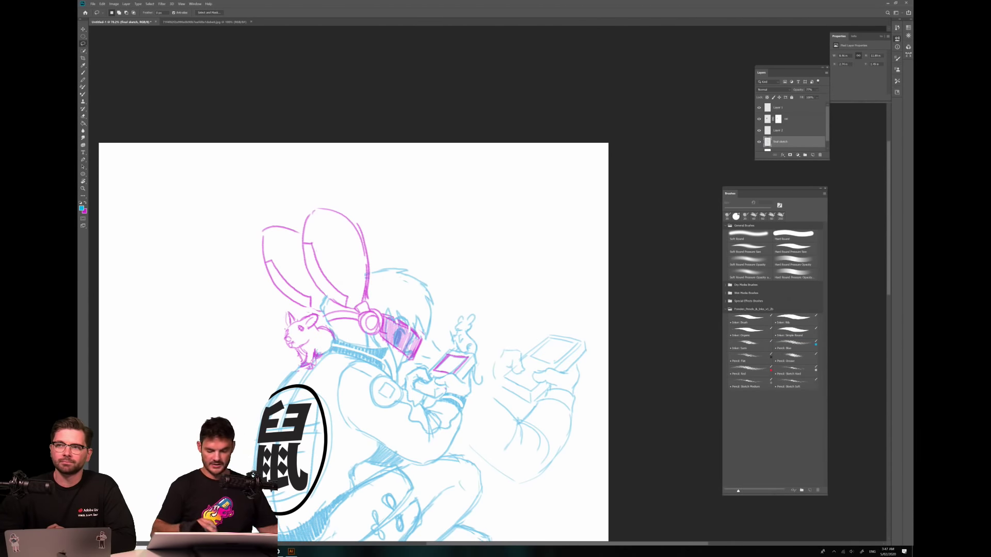
Open the Liquify filter on the sketch layer and reshape the curve of the jacket's back with an enlarged warp brush.
key(ctrl+minus)
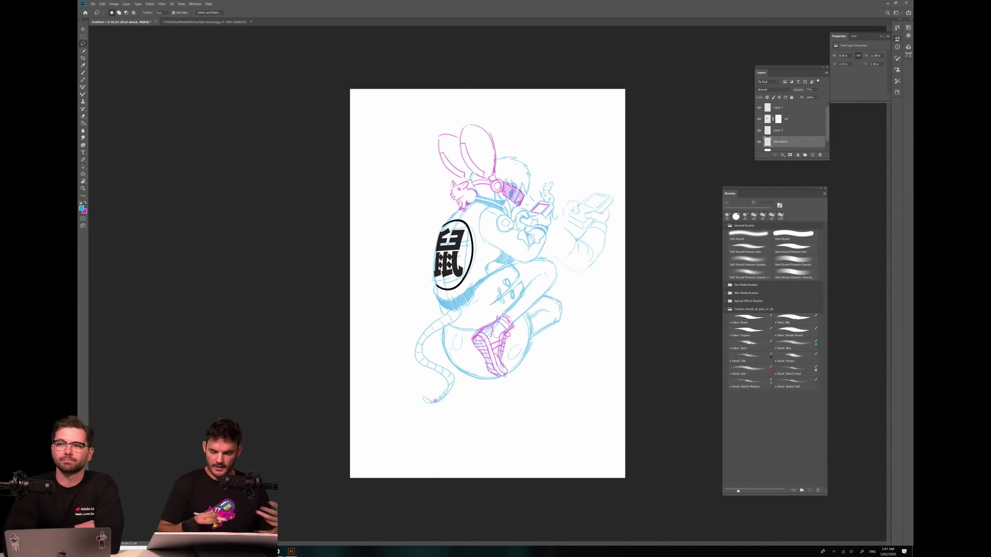
key(ctrl+plus)
key(ctrl+plus)
key(ctrl+minus)
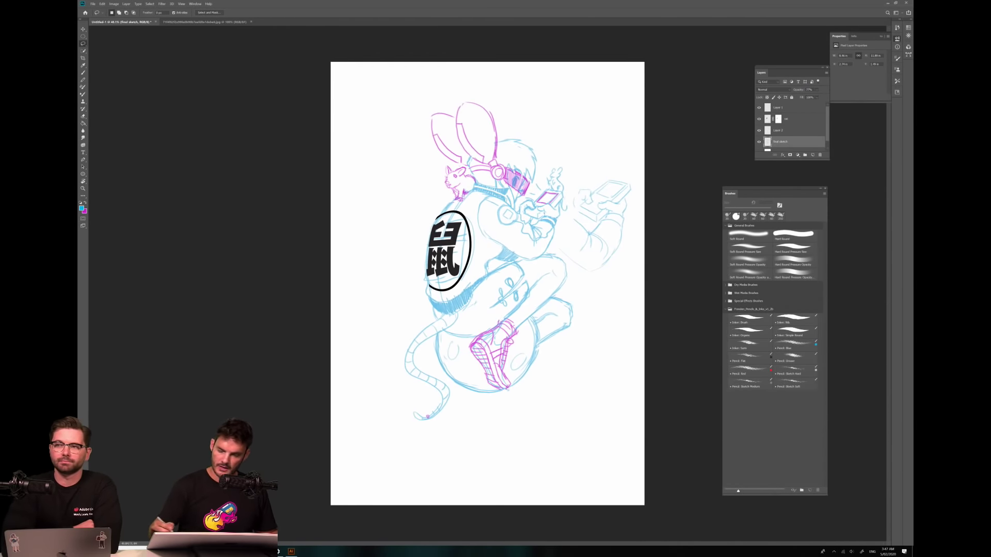
click(162, 4)
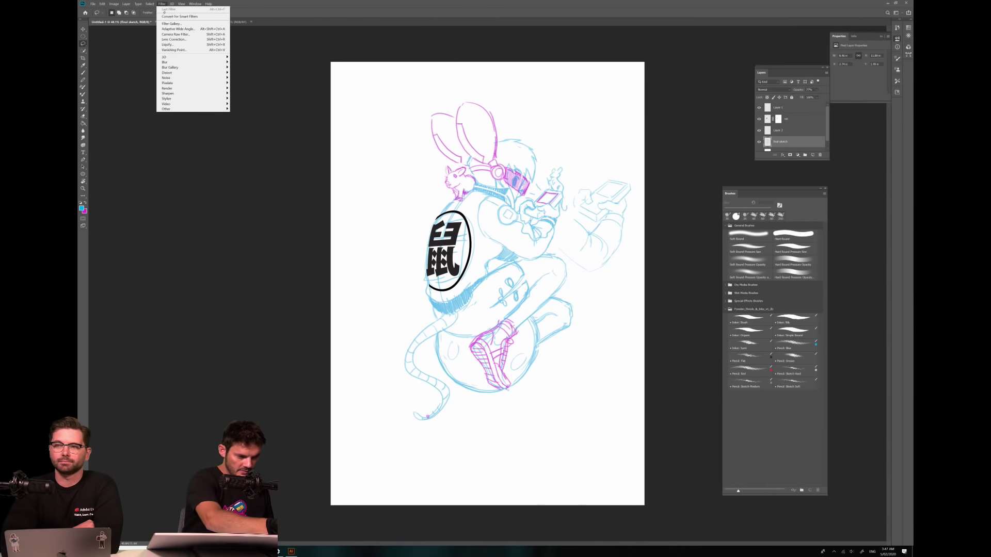
click(179, 45)
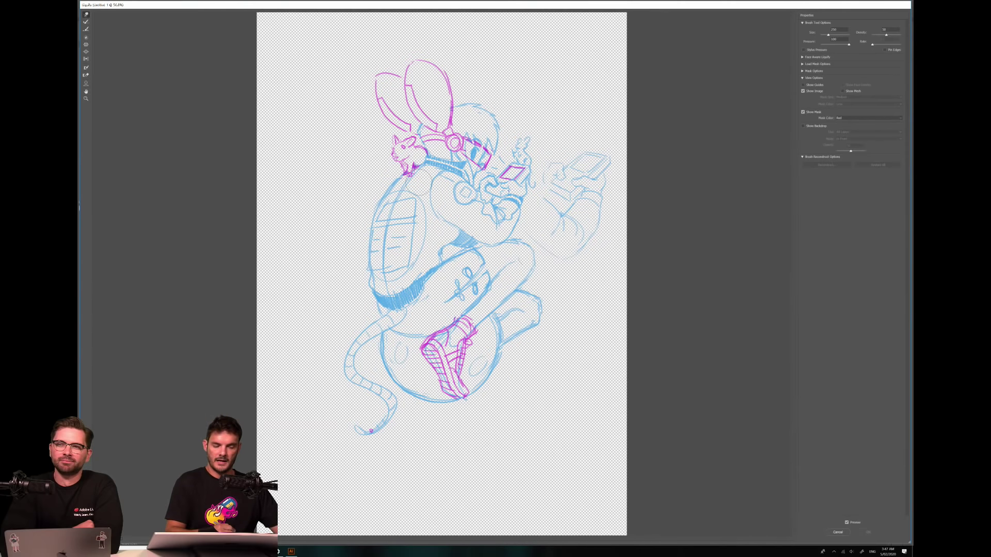
key(bracketright)
key(bracketright)
key(bracketright)
key(bracketright)
key(bracketright)
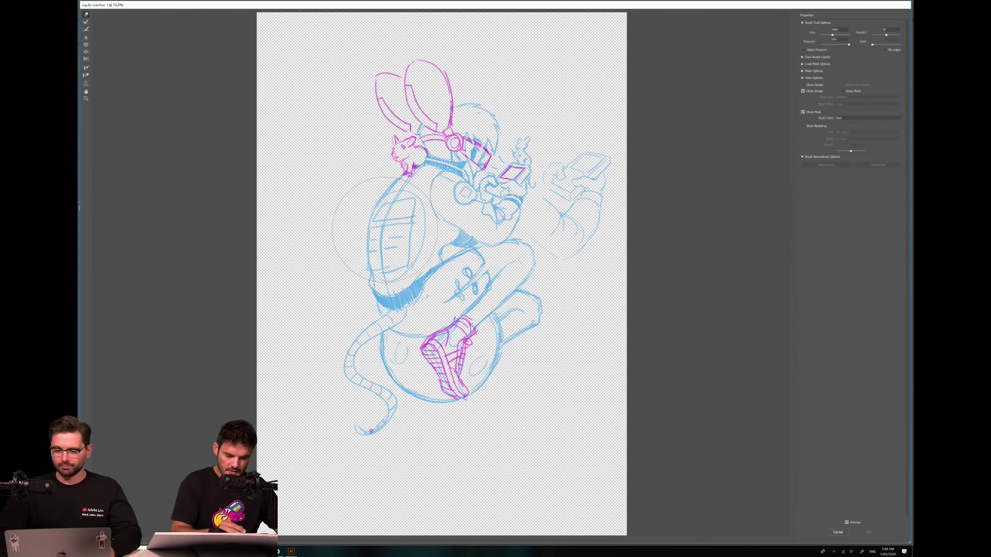
drag(383, 232, 386, 233)
Reduce the Liquify brush size and nudge the ball's lower outline outward beside the tail.
key(bracketleft)
key(bracketleft)
key(bracketleft)
key(bracketleft)
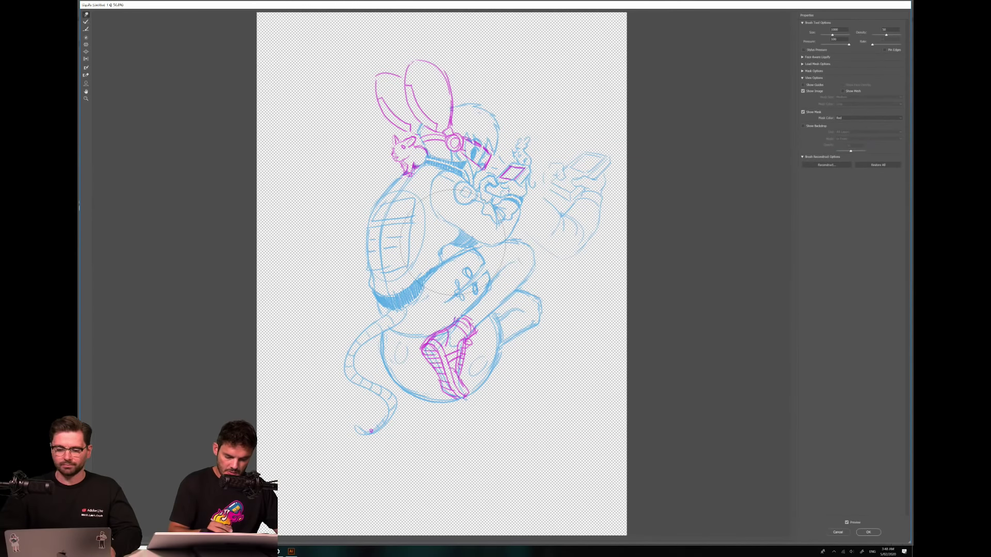
key(bracketleft)
key(bracketleft)
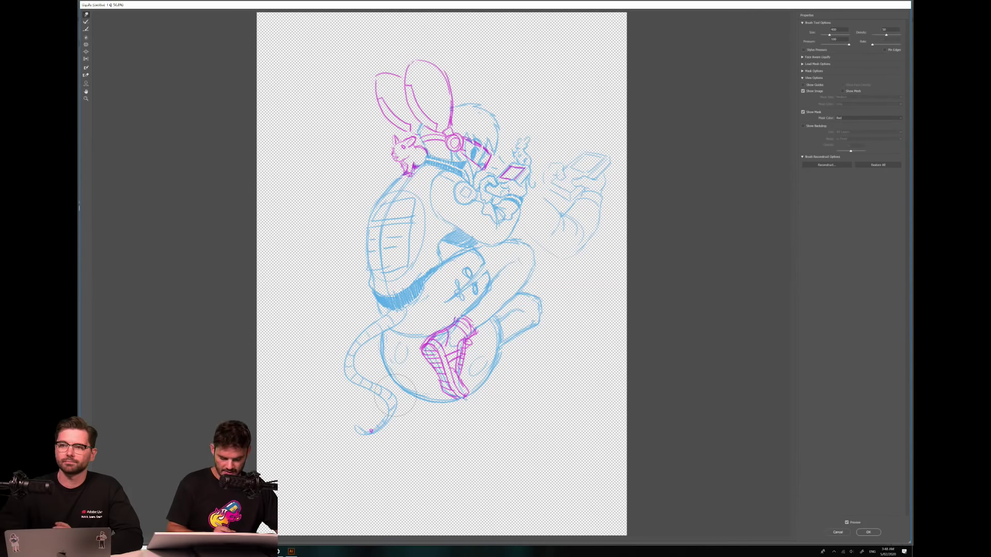
drag(396, 396, 391, 400)
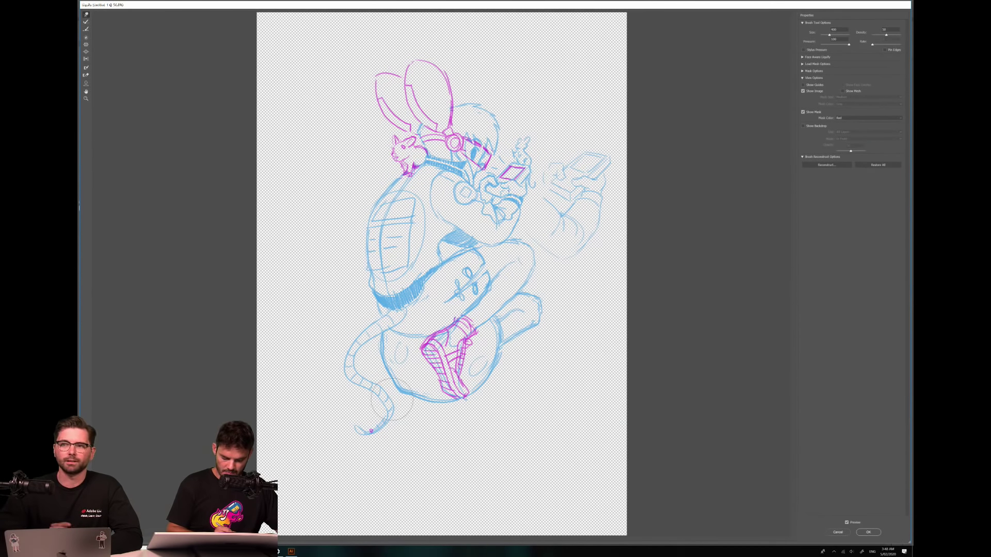
Adjust the Liquify brush size, push the front of the hair outward and apply the filter.
key(bracketleft)
key(bracketleft)
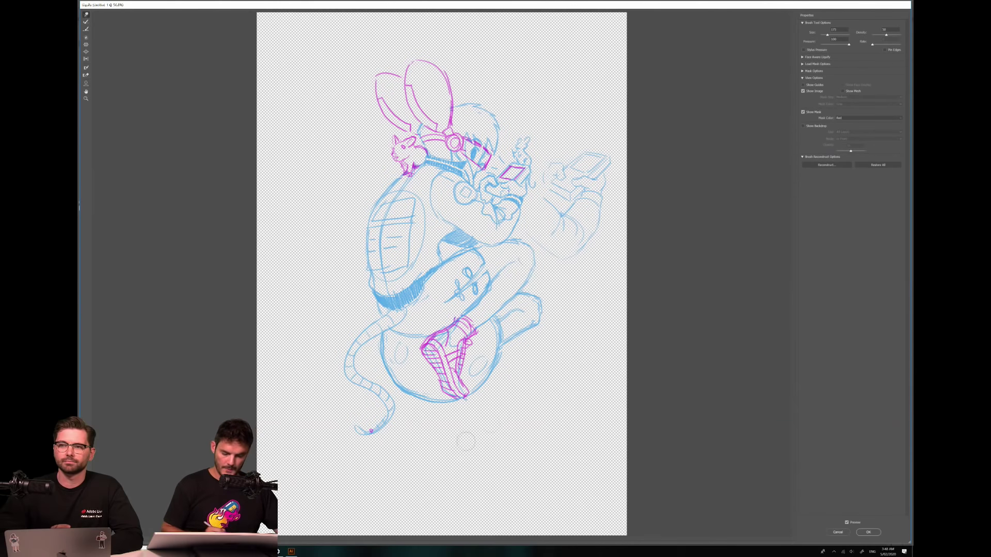
key(bracketright)
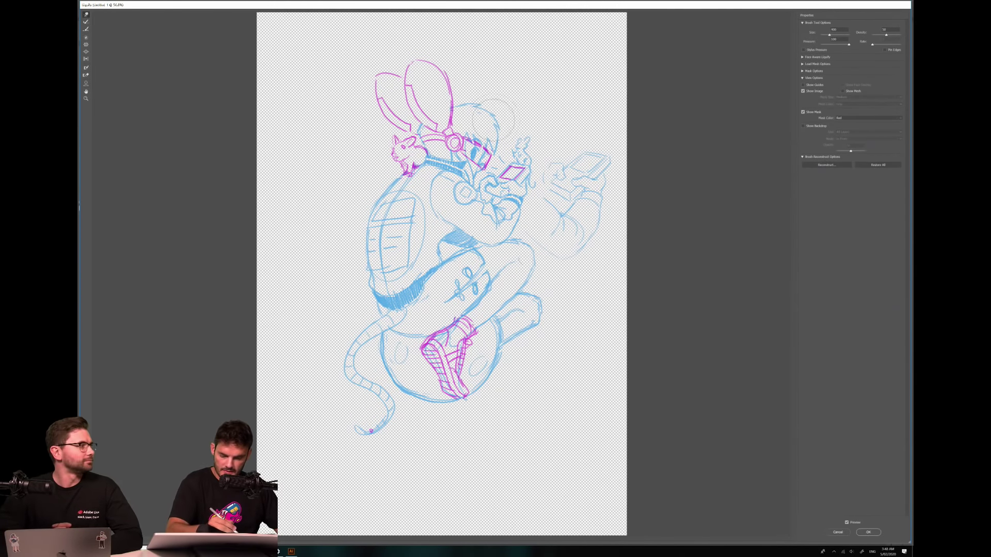
key(bracketright)
mouse_move(493, 115)
mouse_down()
mouse_move(521, 129)
mouse_move(498, 123)
mouse_up()
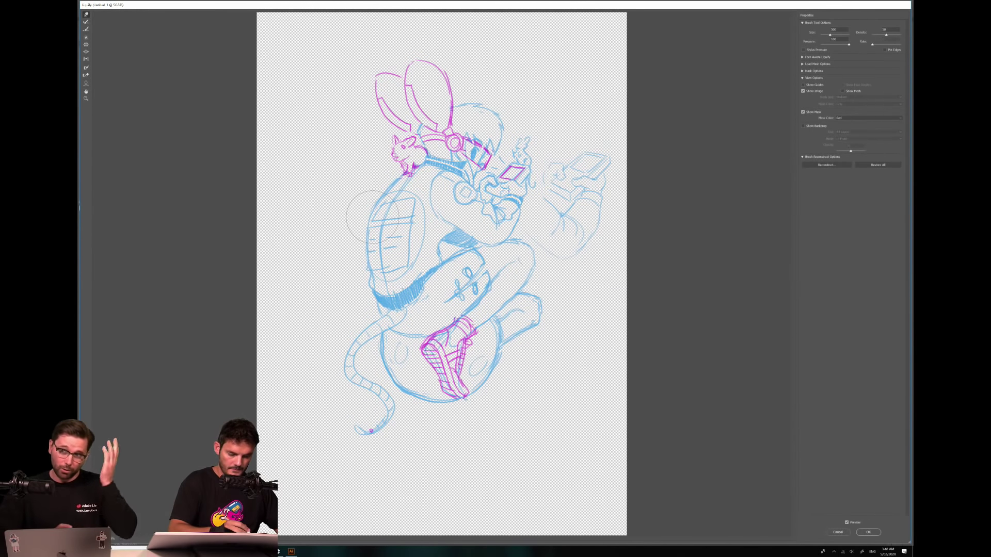
key(bracketright)
key(bracketright)
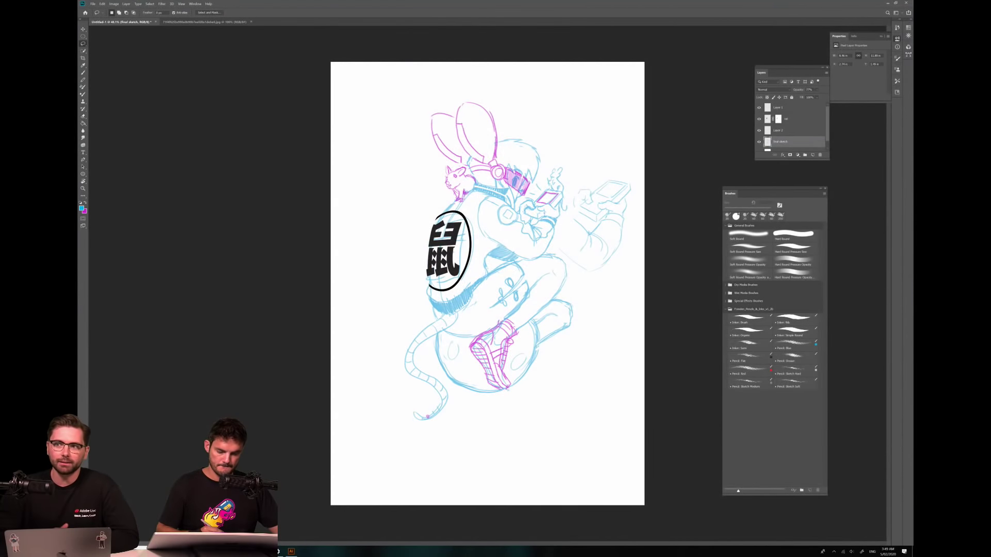
Switch to the Brush tool and tidy the workspace by collapsing Brushes and lengthening Layers to show the whole layer stack.
scroll(488, 283, down, 3)
scroll(487, 283, up, 2)
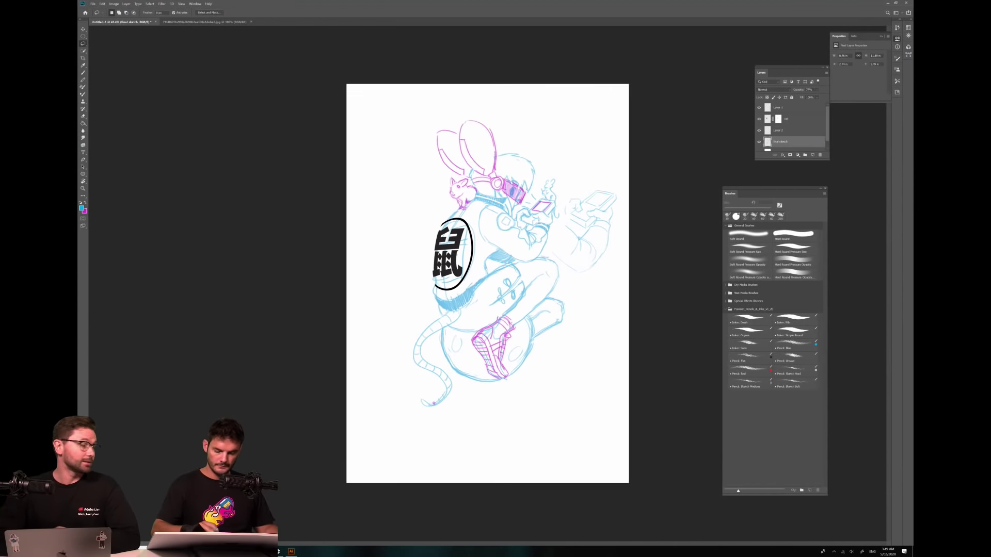
key(b)
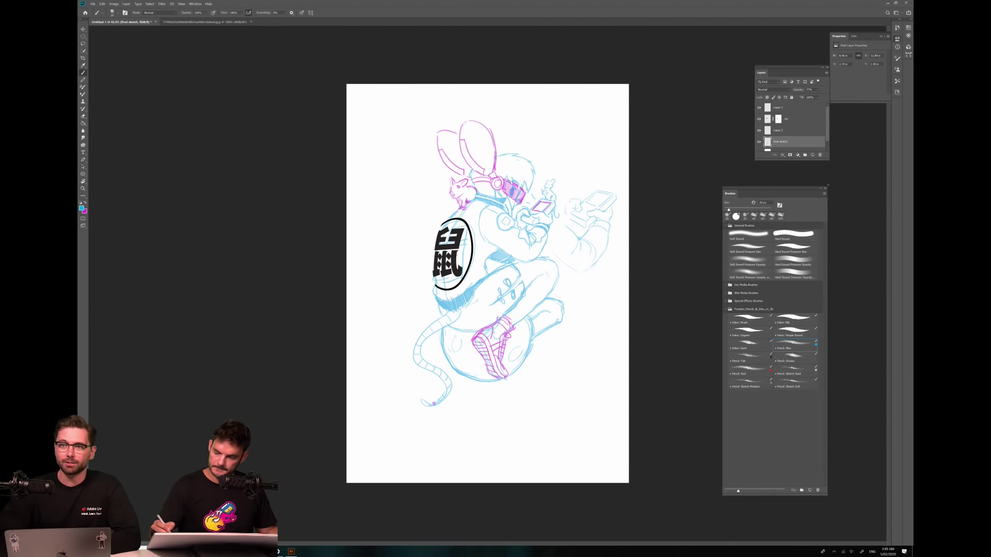
click(819, 189)
drag(824, 157, 828, 251)
Add an empty layer directly above the Background, hide Layer 1 and check the final sketch layer by toggling its visibility.
key(alt+bracketleft)
click(813, 245)
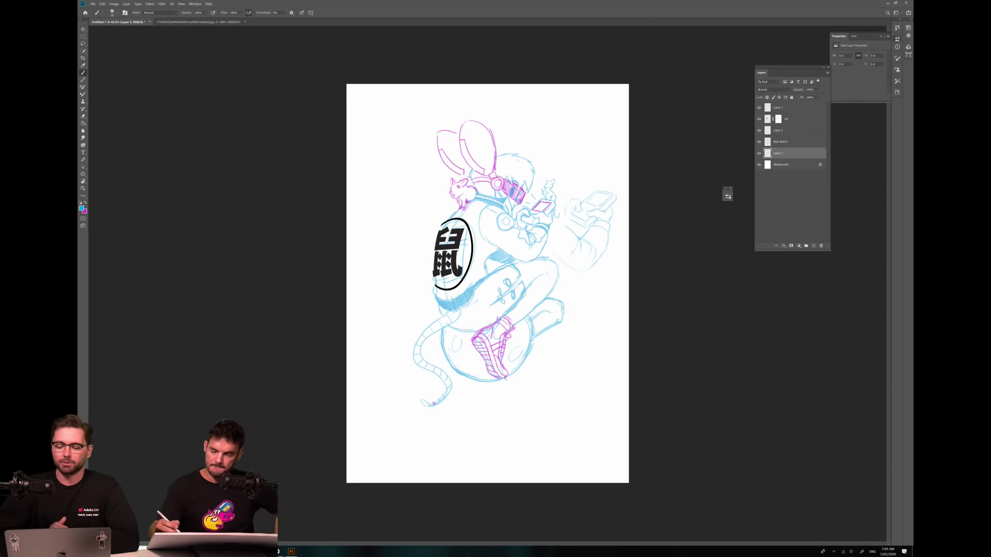
click(758, 108)
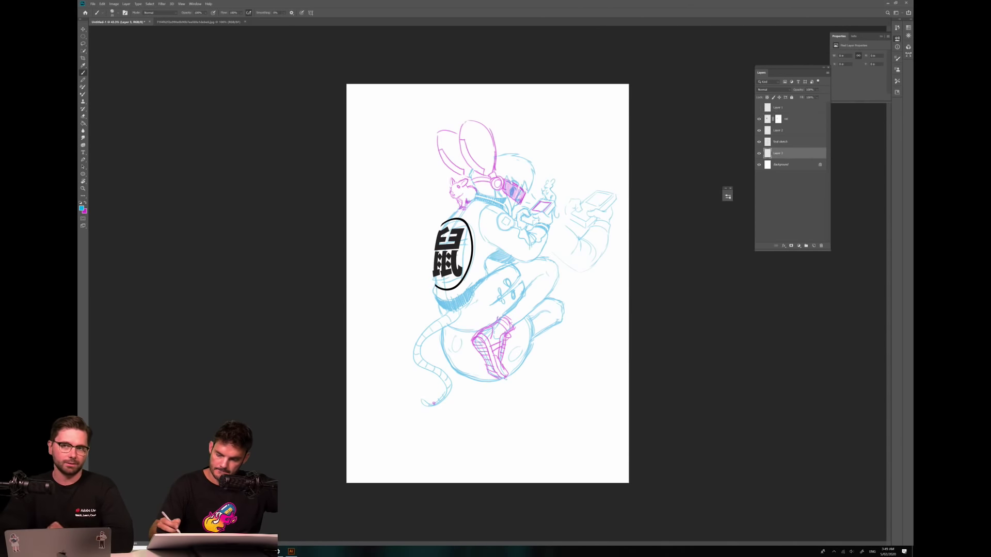
click(759, 142)
click(759, 142)
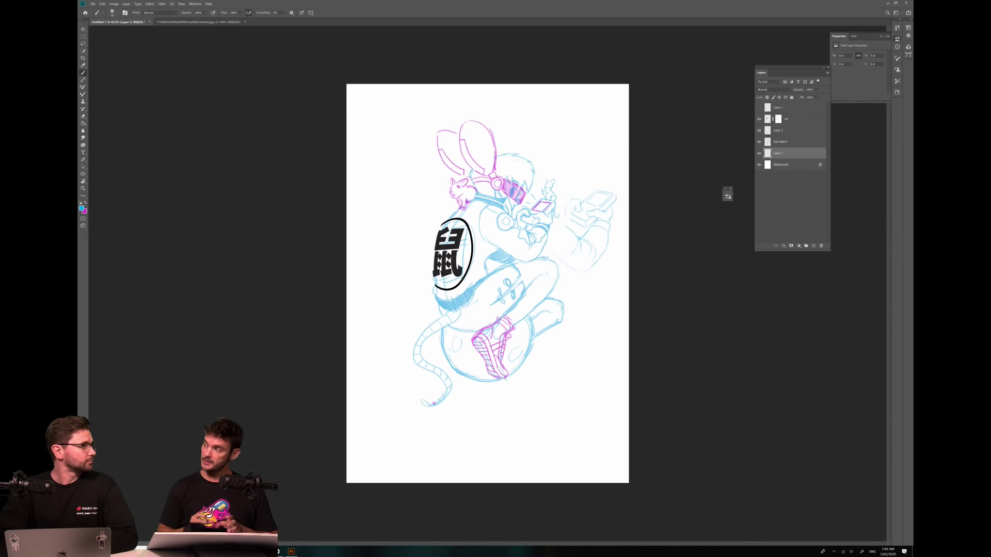
scroll(492, 276, up, 6)
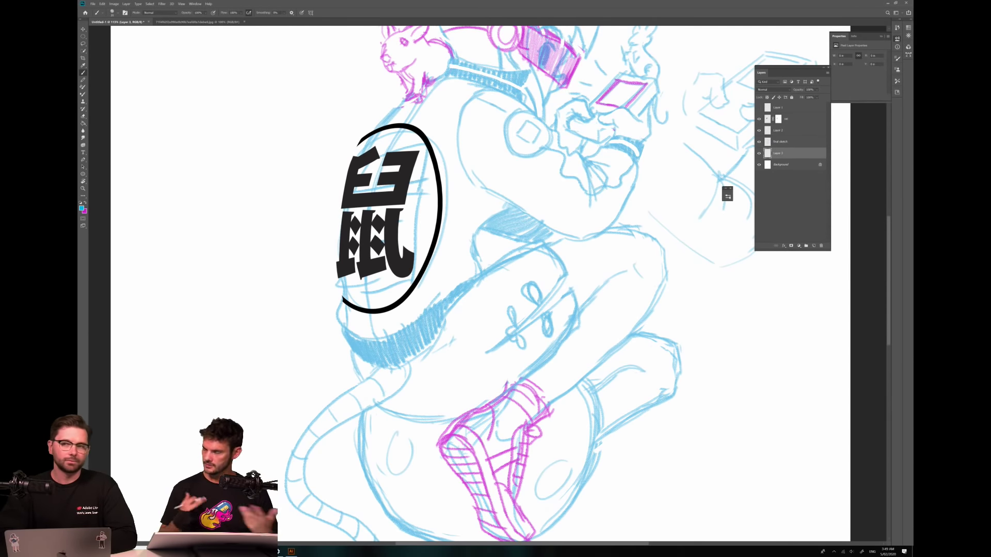
scroll(488, 283, down, 4)
right_click(707, 551)
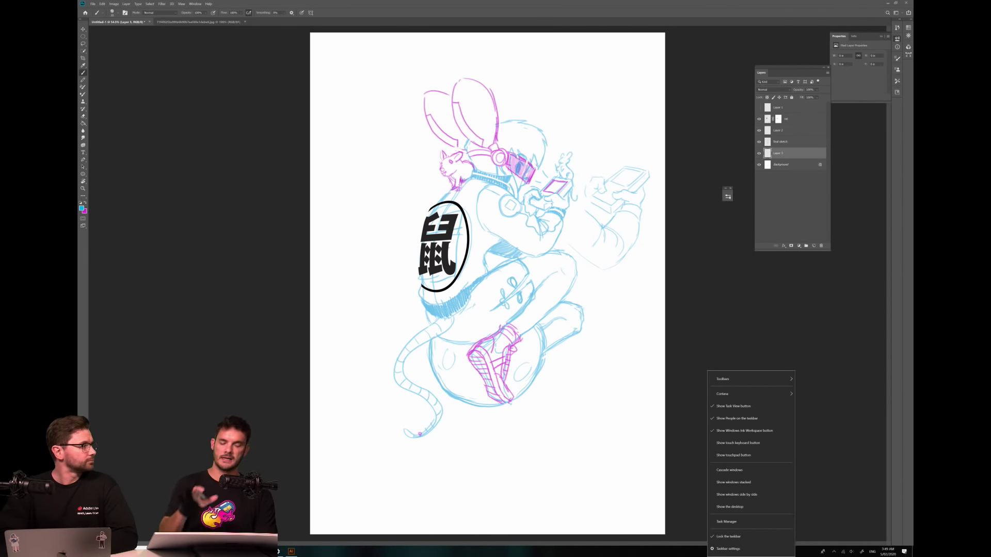
key(Escape)
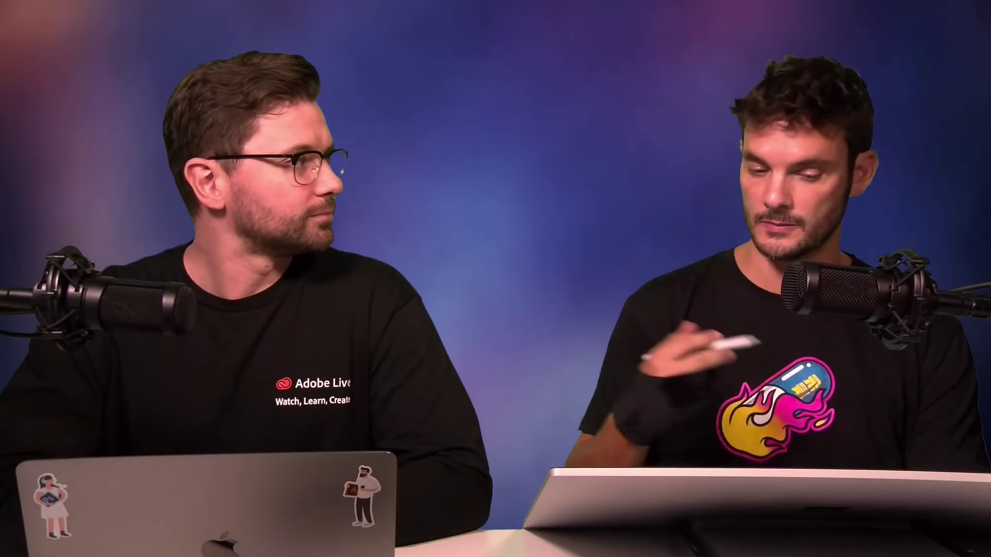